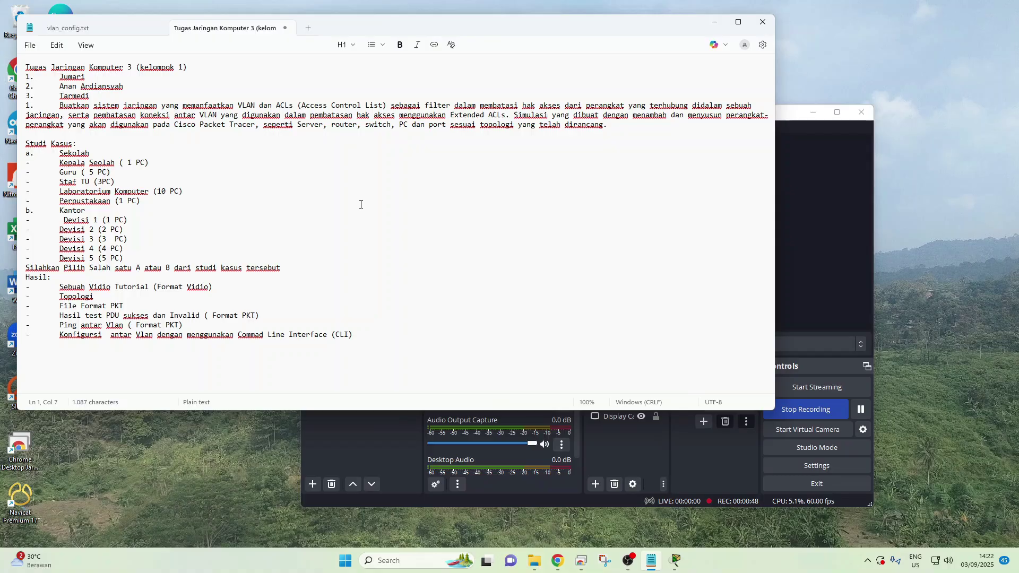
Switch to Cisco Packet Tracer and place a PT-Router in the workspace with a 2950-24 switch below it.
{"action": "left_click", "coordinate": [716, 26]}
{"action": "left_click", "coordinate": [676, 560]}
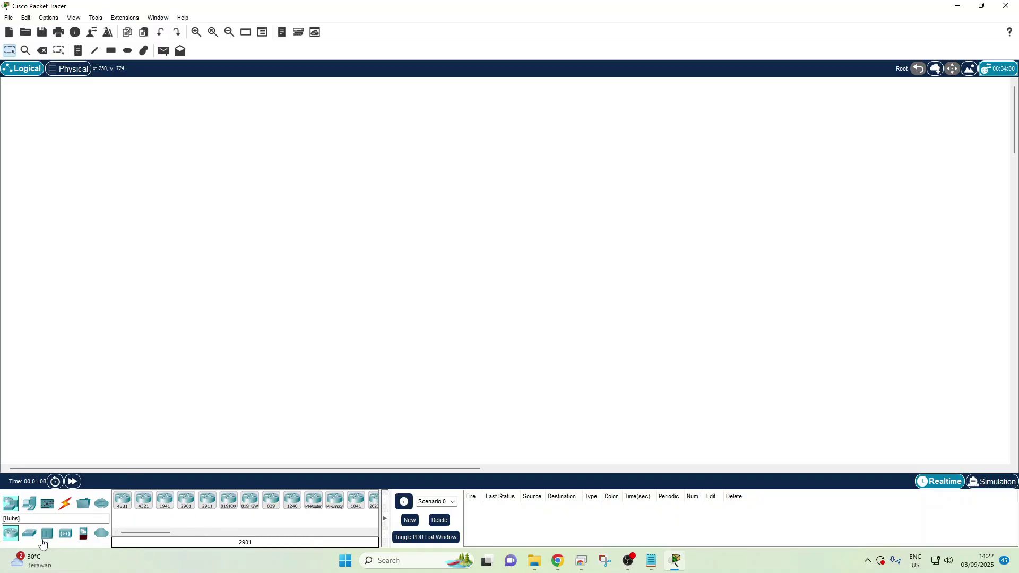
{"action": "left_click", "coordinate": [314, 508]}
{"action": "left_click", "coordinate": [403, 135]}
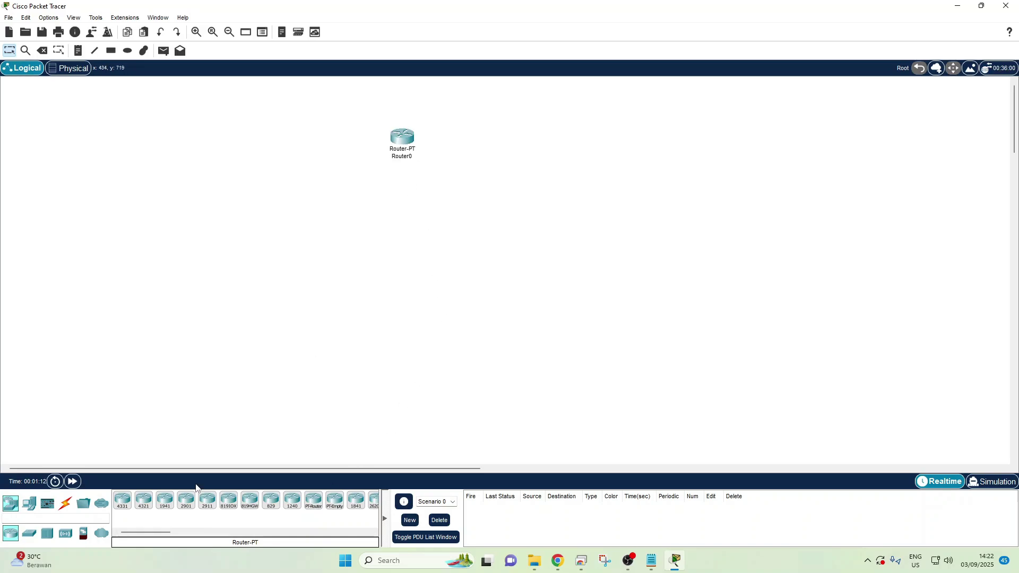
{"action": "left_click", "coordinate": [29, 534]}
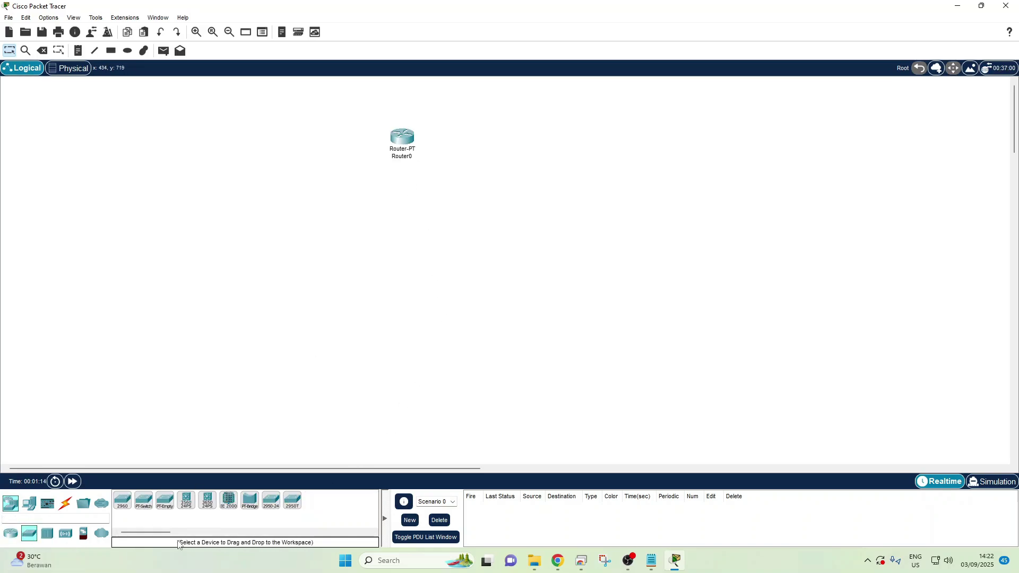
{"action": "left_click", "coordinate": [271, 508]}
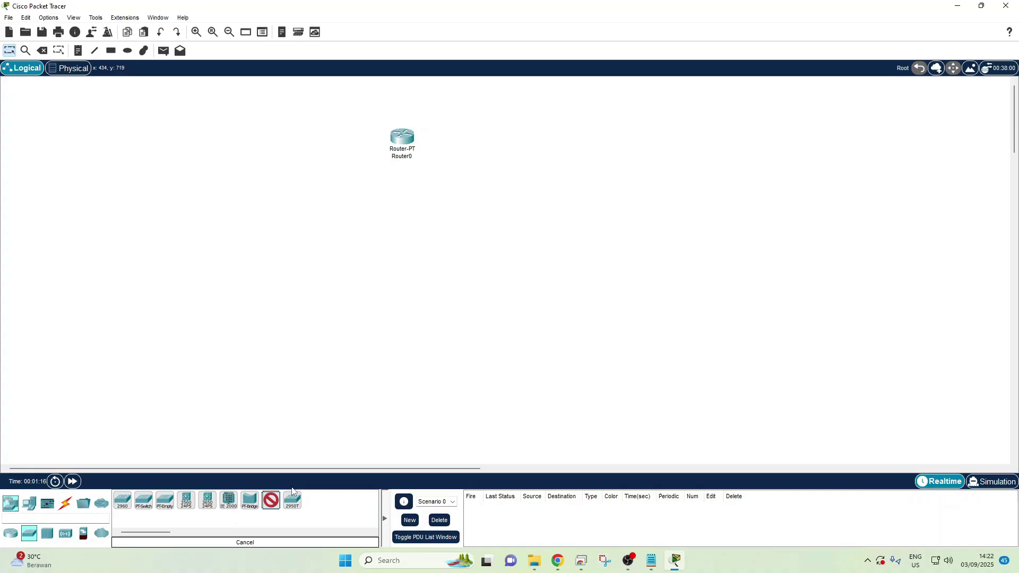
{"action": "left_click", "coordinate": [403, 228]}
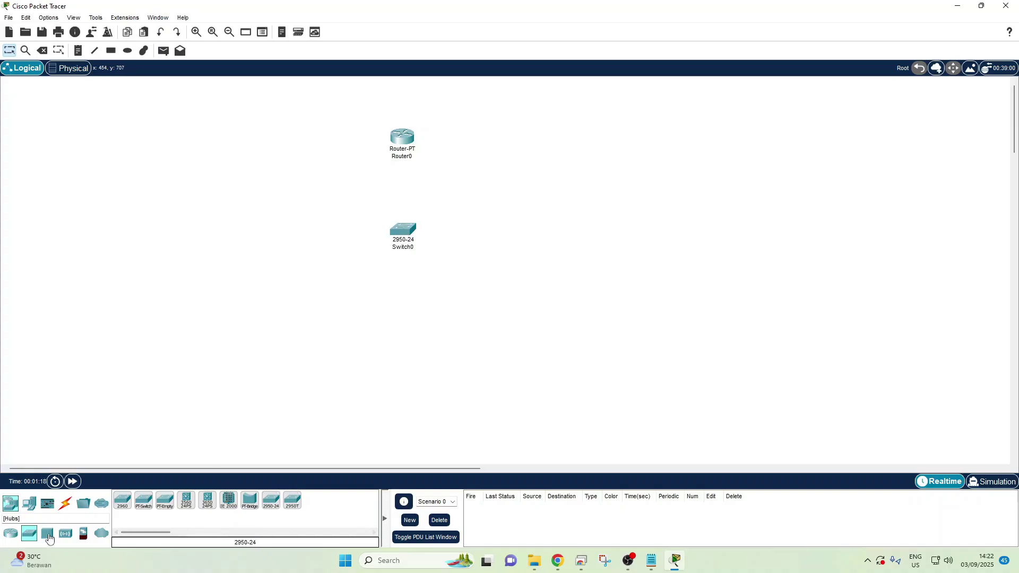
Place a Server-PT end device in the workspace, beside the router on its left.
{"action": "left_click", "coordinate": [29, 503]}
{"action": "left_click", "coordinate": [167, 508]}
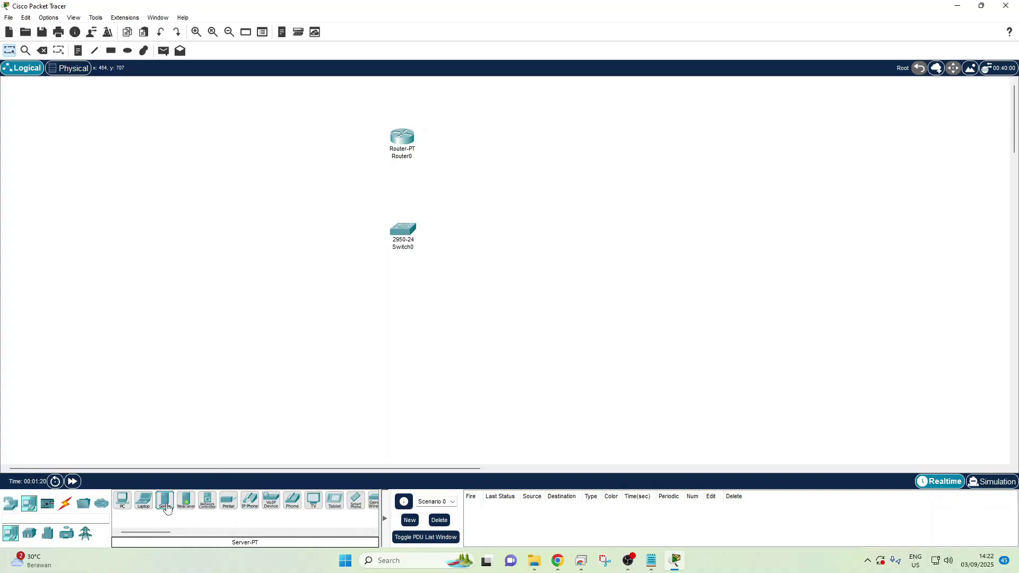
{"action": "left_click", "coordinate": [235, 125]}
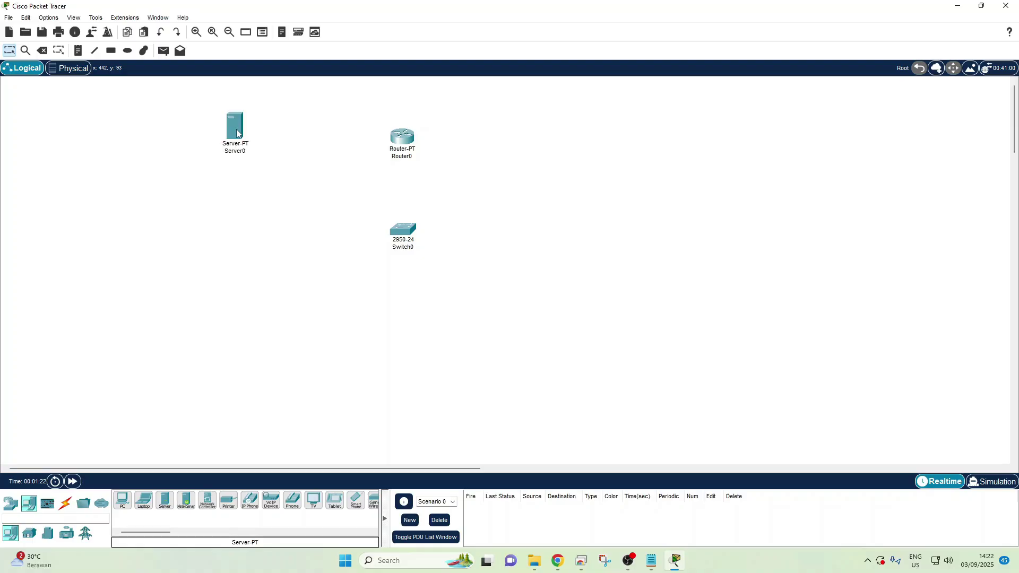
Place three PCs in a column below the server.
{"action": "left_click", "coordinate": [122, 500]}
{"action": "left_click", "coordinate": [233, 214]}
{"action": "left_click", "coordinate": [123, 500]}
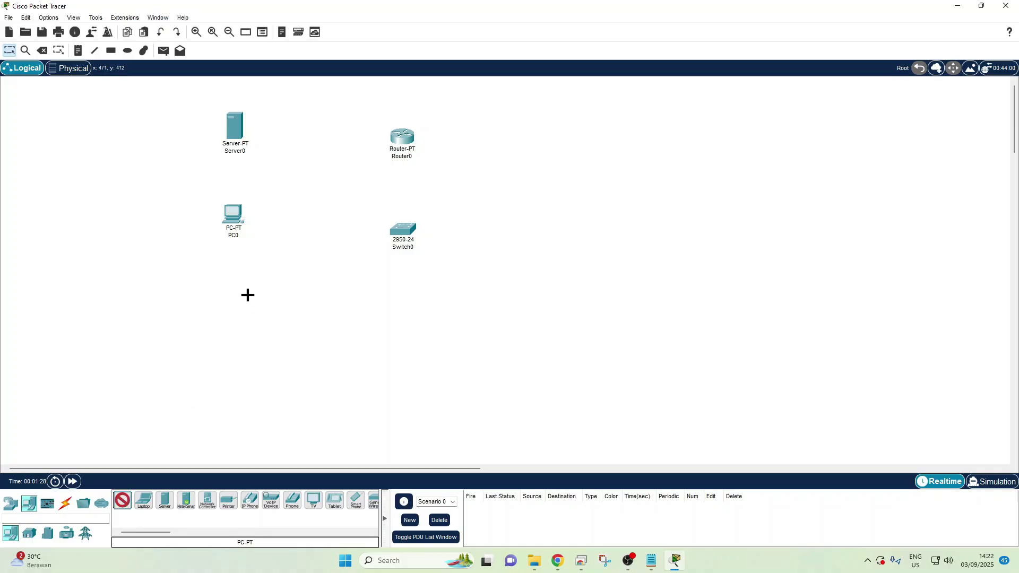
{"action": "left_click", "coordinate": [237, 294]}
{"action": "left_click", "coordinate": [127, 500]}
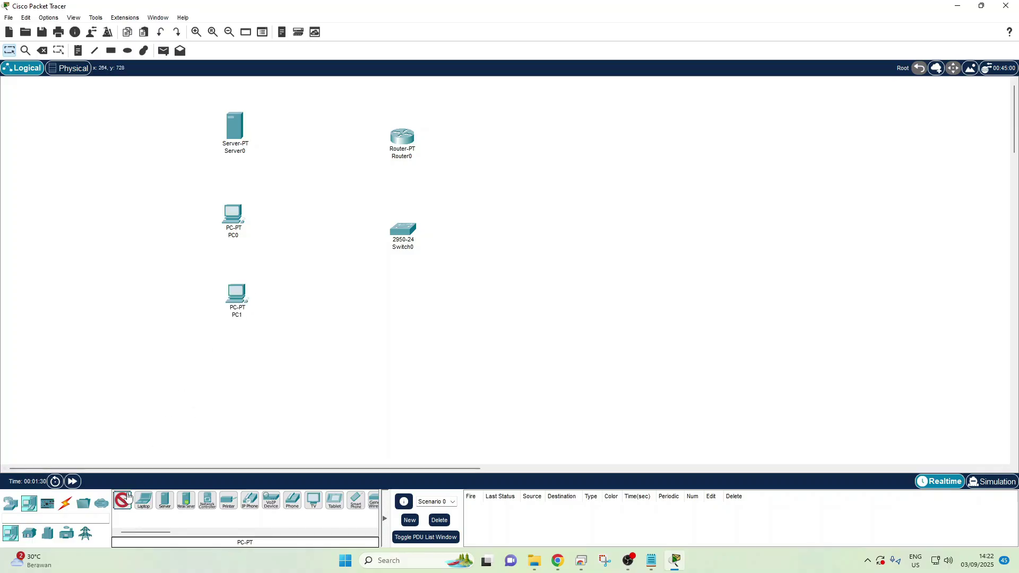
{"action": "left_click", "coordinate": [234, 352]}
Add seven more PCs in a horizontal row extending to the right from PC2.
{"action": "left_click", "coordinate": [123, 500]}
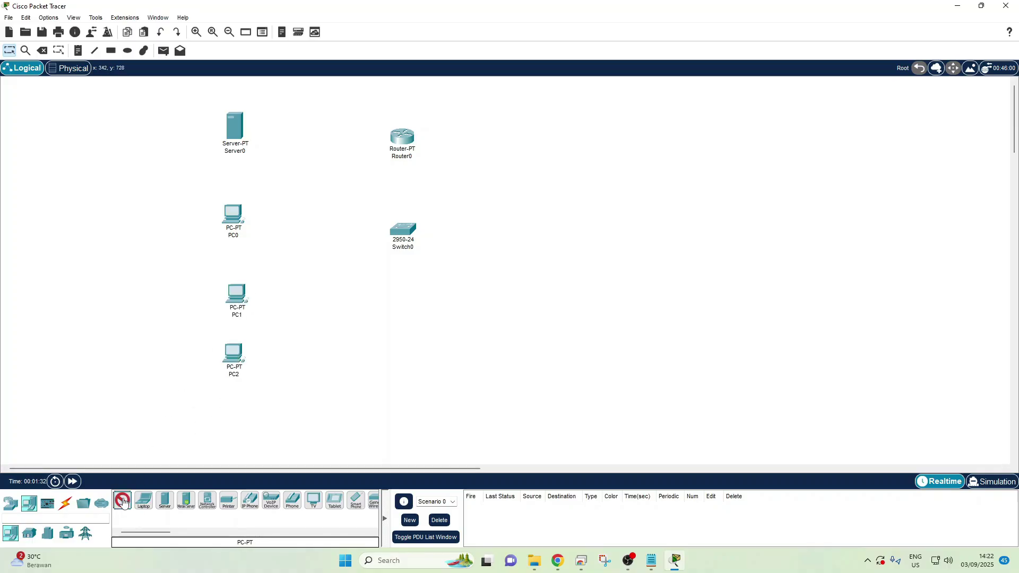
{"action": "left_click", "coordinate": [290, 364]}
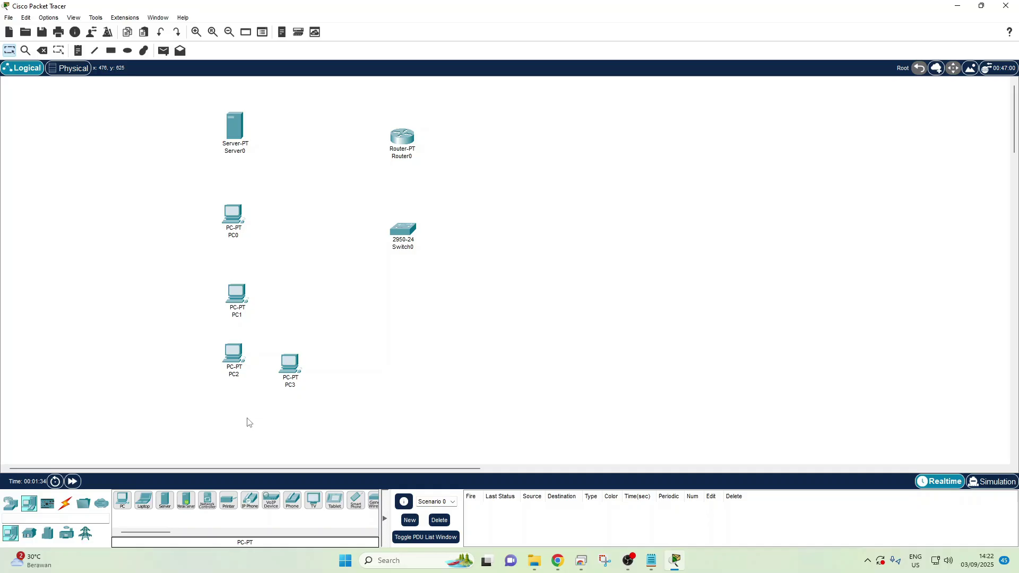
{"action": "left_click", "coordinate": [125, 507]}
{"action": "left_click", "coordinate": [340, 367]}
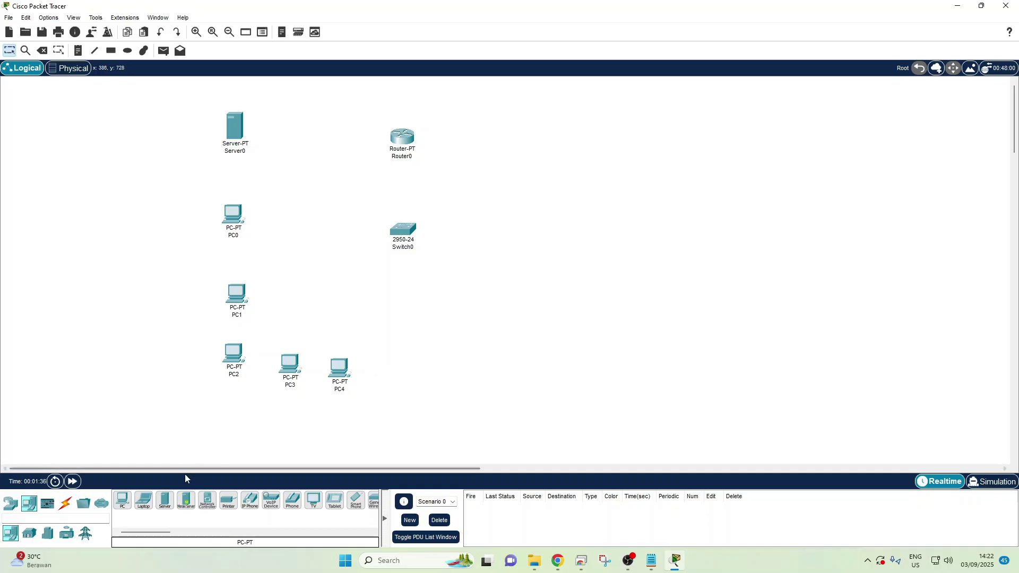
{"action": "left_click", "coordinate": [122, 504]}
{"action": "left_click", "coordinate": [387, 371]}
{"action": "left_click", "coordinate": [123, 504]}
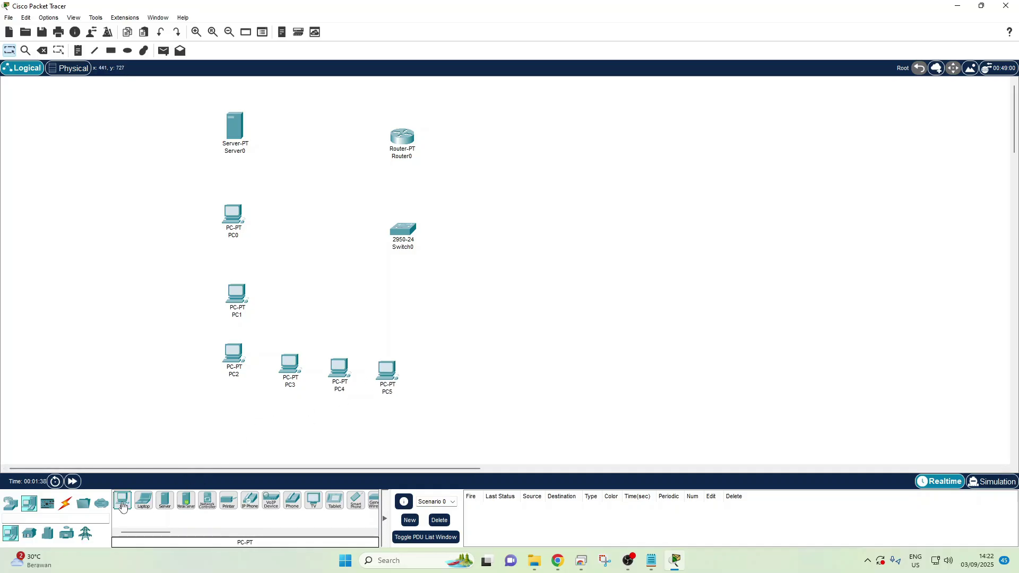
{"action": "left_click", "coordinate": [448, 367]}
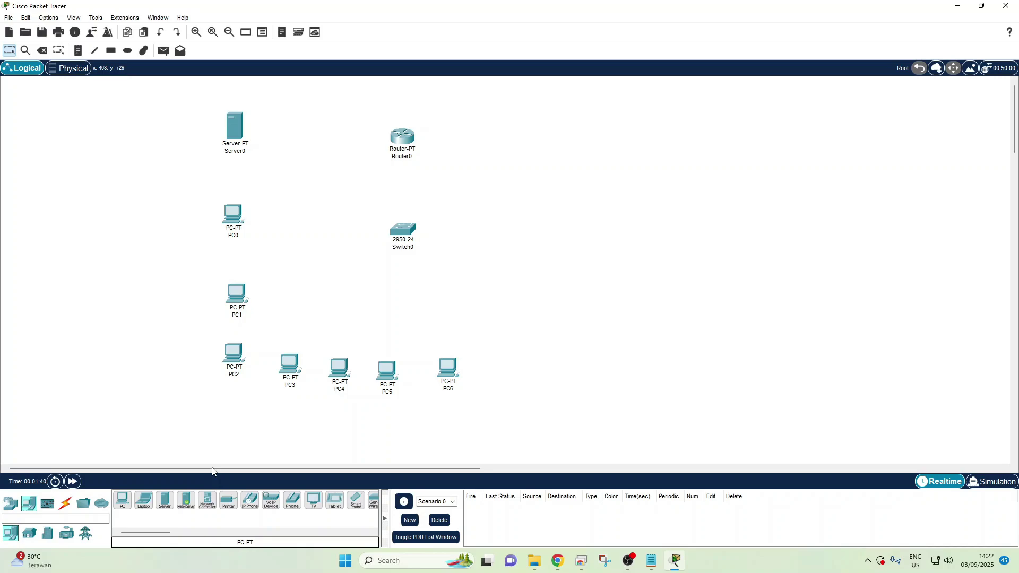
{"action": "left_click", "coordinate": [123, 504]}
{"action": "left_click", "coordinate": [497, 372]}
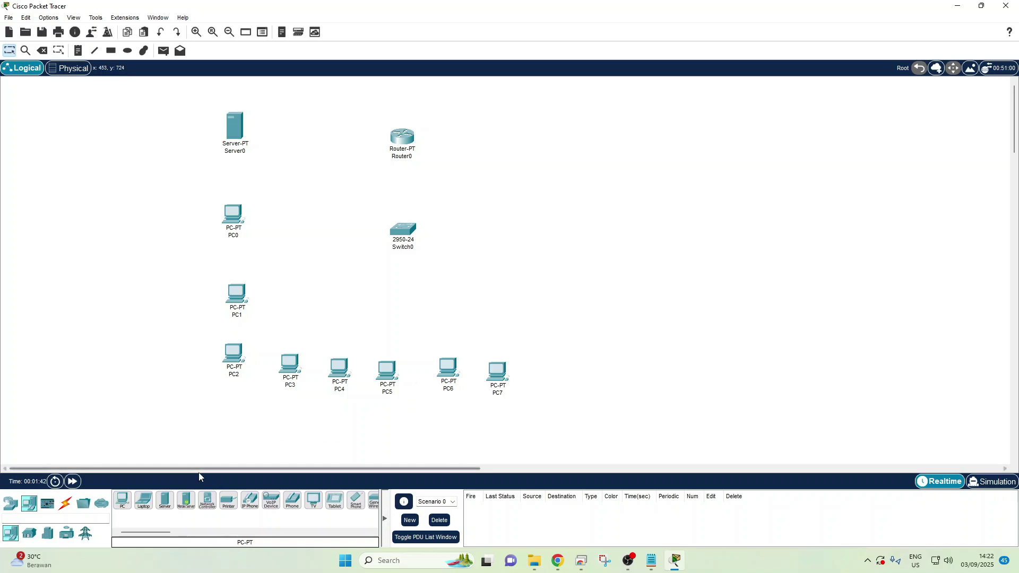
{"action": "left_click", "coordinate": [123, 504]}
{"action": "left_click", "coordinate": [553, 370]}
{"action": "left_click", "coordinate": [123, 503]}
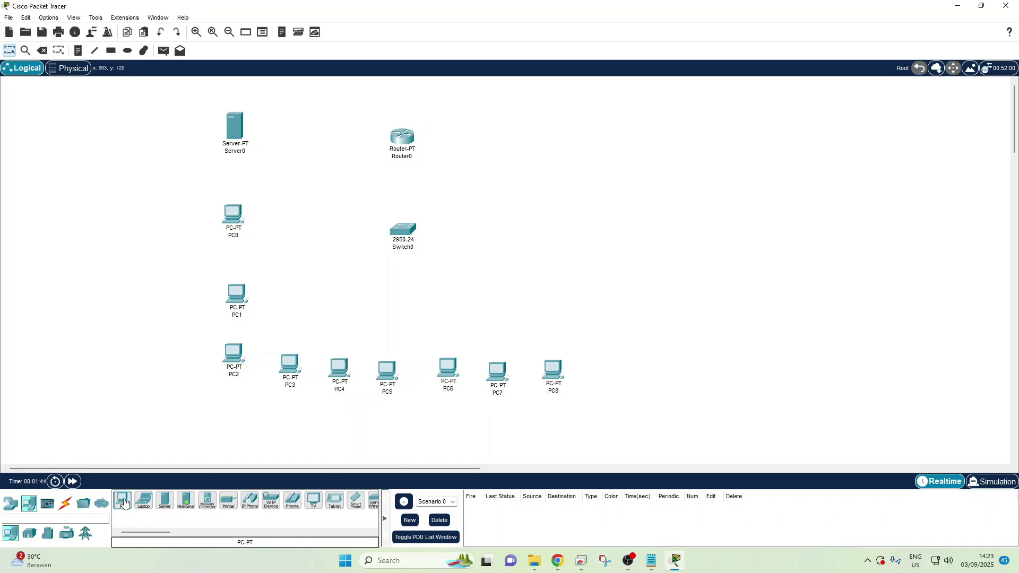
{"action": "left_click", "coordinate": [603, 372]}
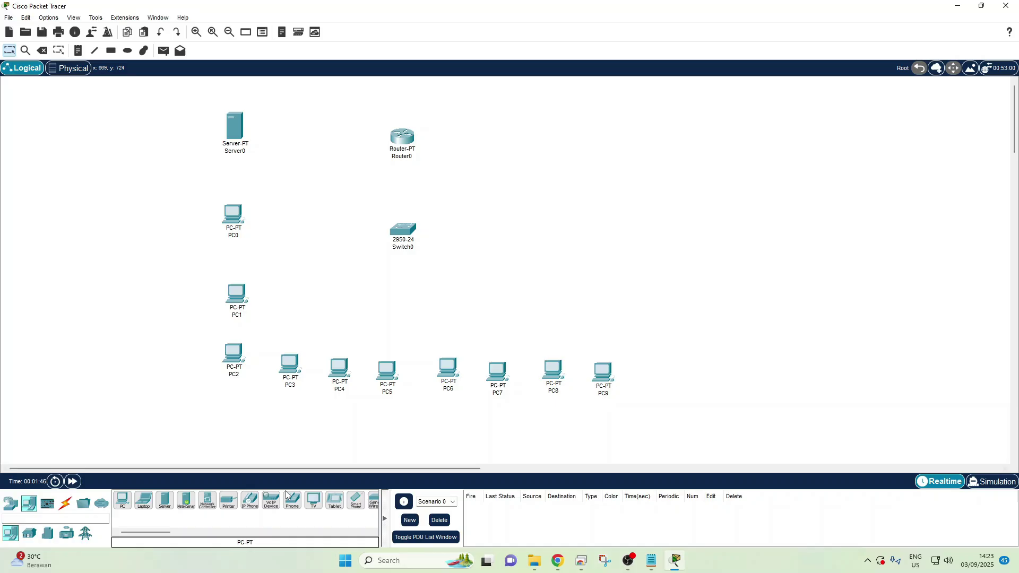
Add five more PCs in a column rising above PC9 to about the router's height.
{"action": "left_click", "coordinate": [122, 503]}
{"action": "left_click", "coordinate": [604, 321]}
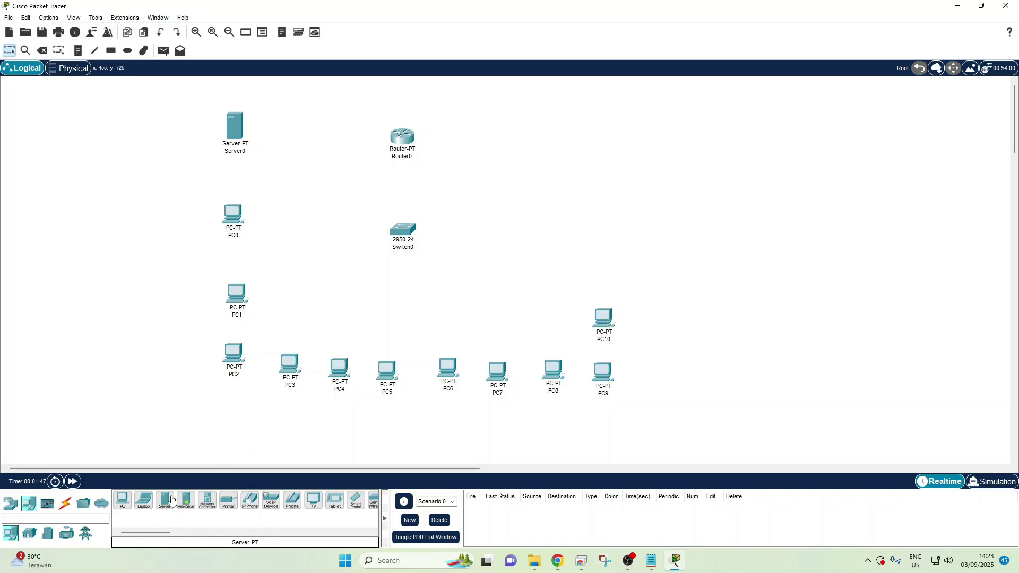
{"action": "left_click", "coordinate": [123, 504]}
{"action": "left_click", "coordinate": [602, 264]}
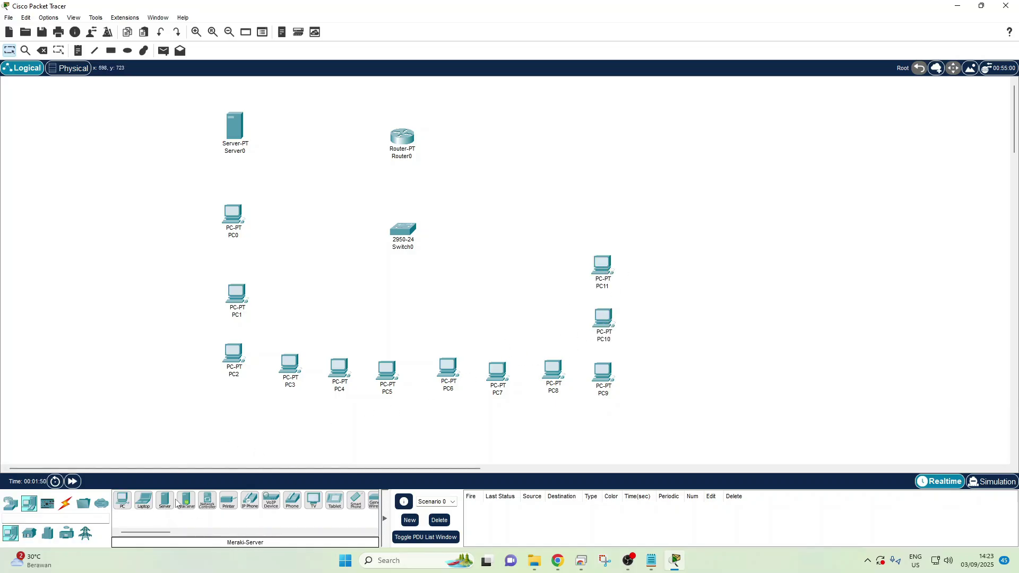
{"action": "left_click", "coordinate": [123, 503]}
{"action": "left_click", "coordinate": [596, 224]}
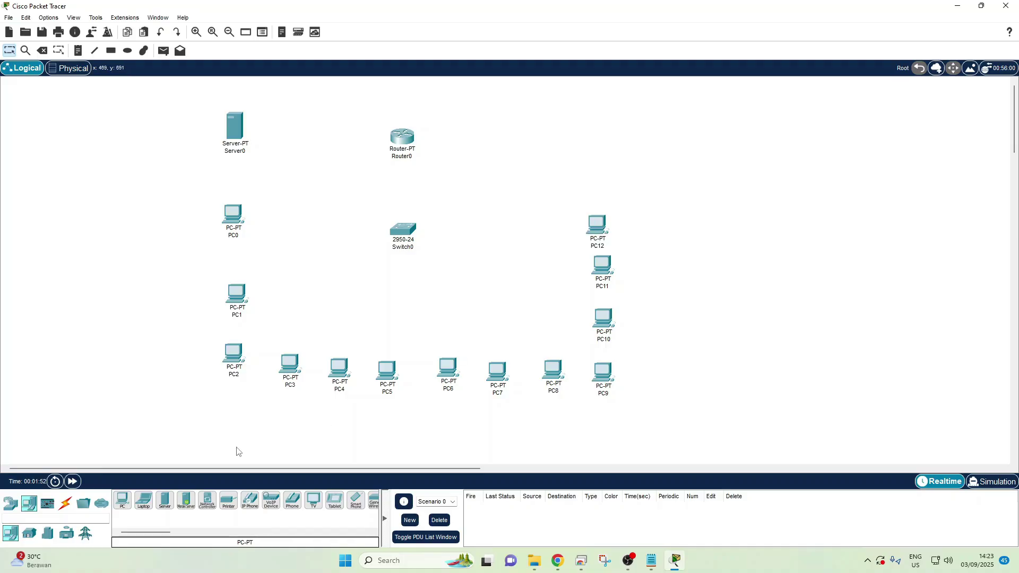
{"action": "left_click", "coordinate": [123, 502]}
{"action": "left_click", "coordinate": [595, 182]}
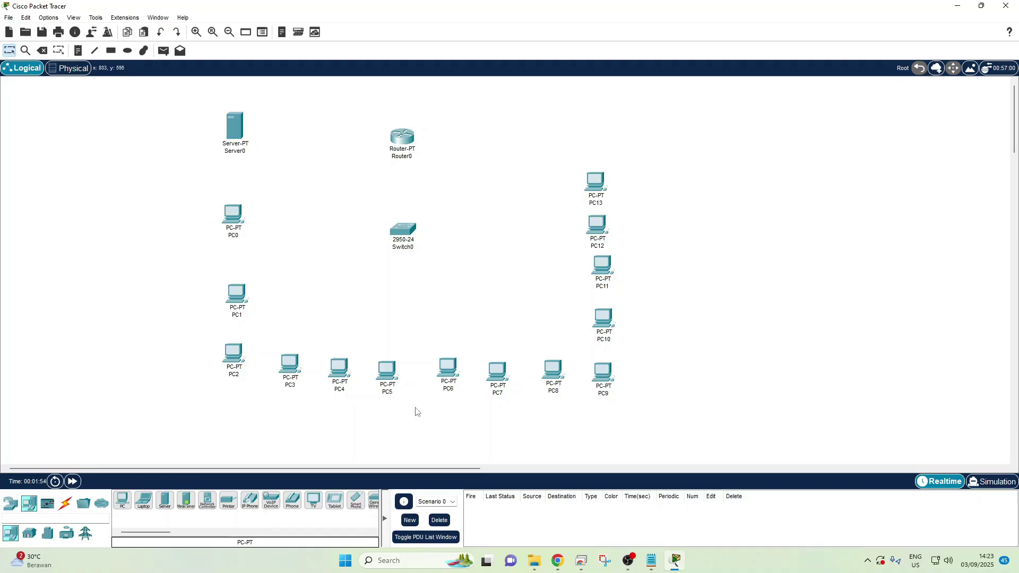
{"action": "left_click", "coordinate": [122, 502]}
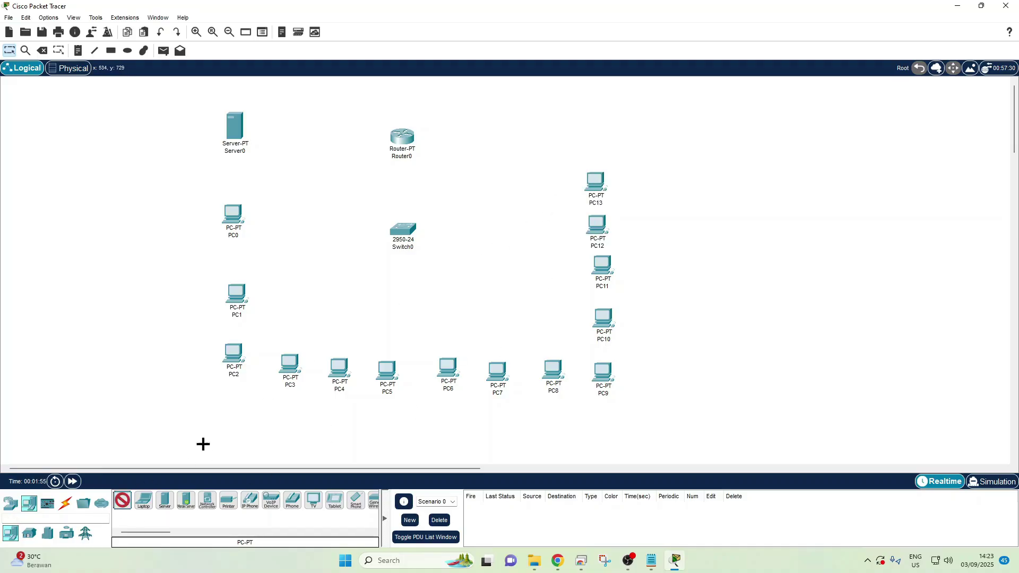
{"action": "left_click", "coordinate": [598, 129]}
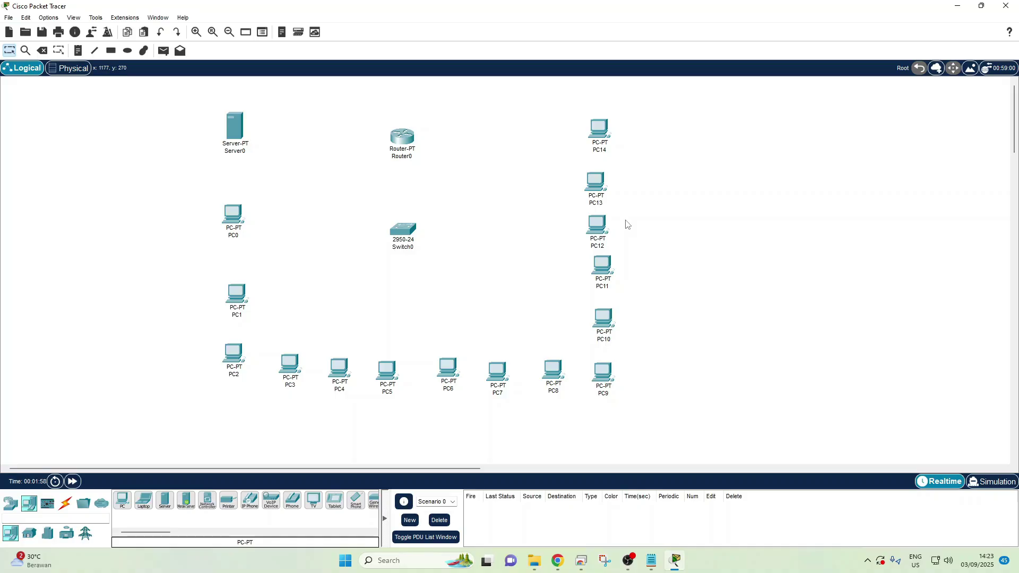
Choose pink as the rectangle fill colour and draw a black-outlined rectangle around PC0 with No Fill still set.
{"action": "left_click", "coordinate": [111, 50]}
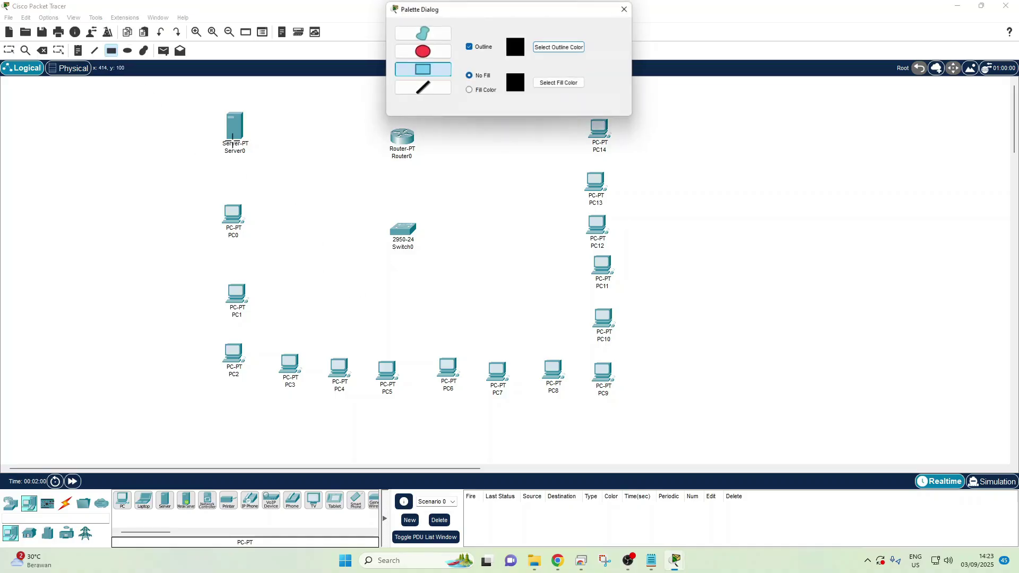
{"action": "left_click", "coordinate": [561, 84]}
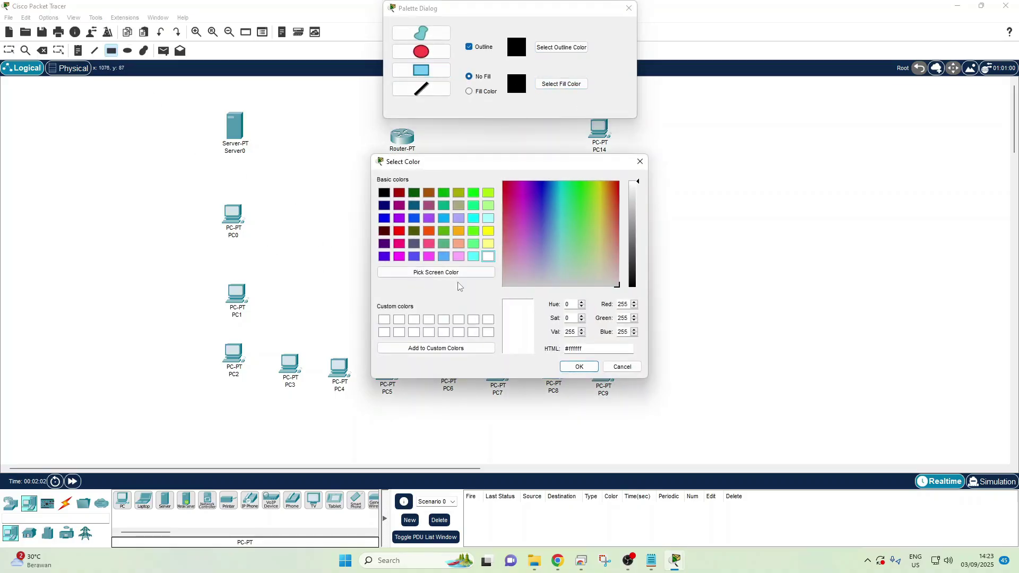
{"action": "left_click", "coordinate": [516, 199]}
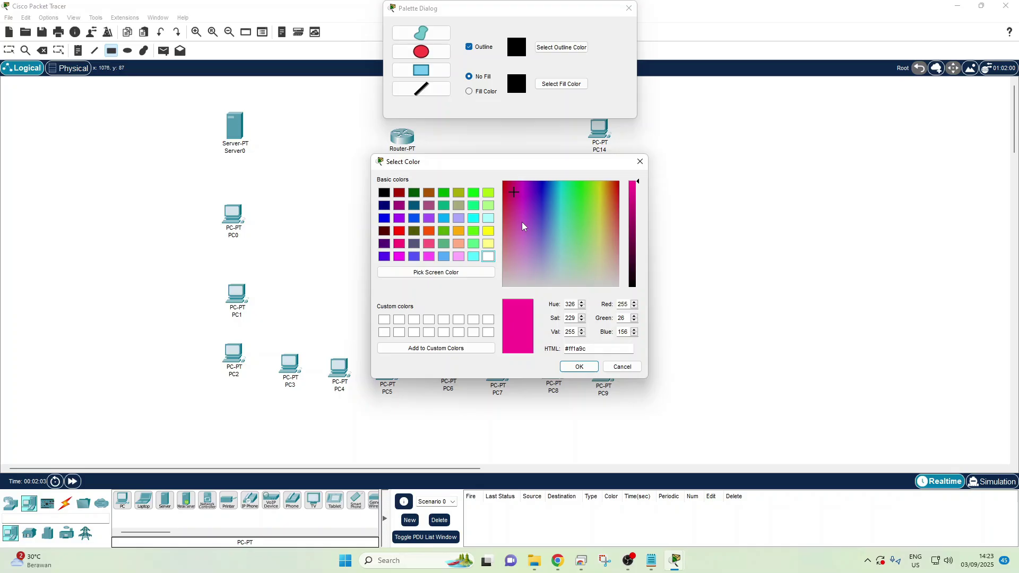
{"action": "left_click", "coordinate": [579, 367]}
{"action": "left_click_drag", "start_coordinate": [181, 187], "coordinate": [261, 264]}
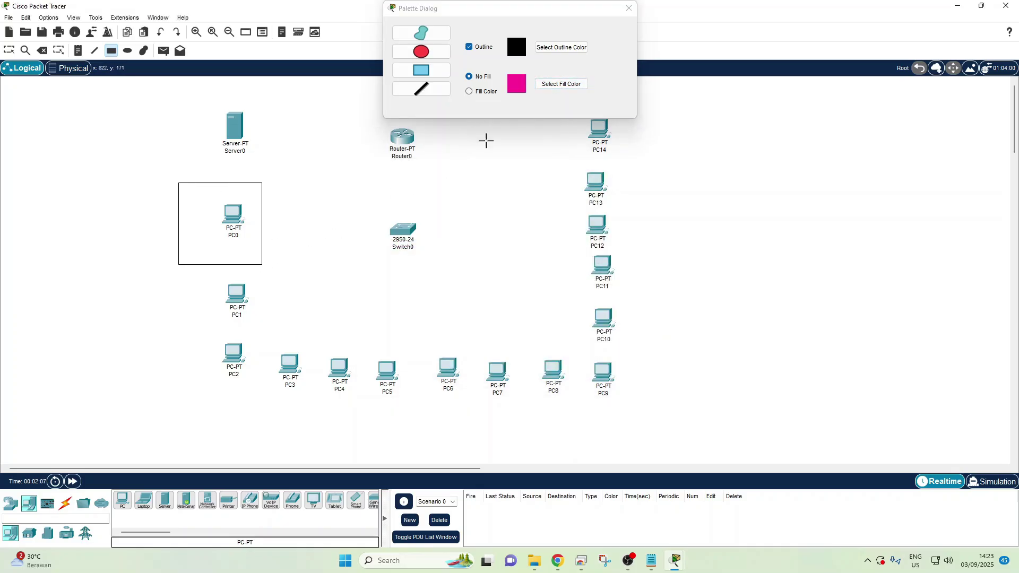
Enable Fill Color with a magenta-pink fill and draw a filled rectangle over the frame around PC0.
{"action": "left_click", "coordinate": [469, 92]}
{"action": "left_click", "coordinate": [553, 84]}
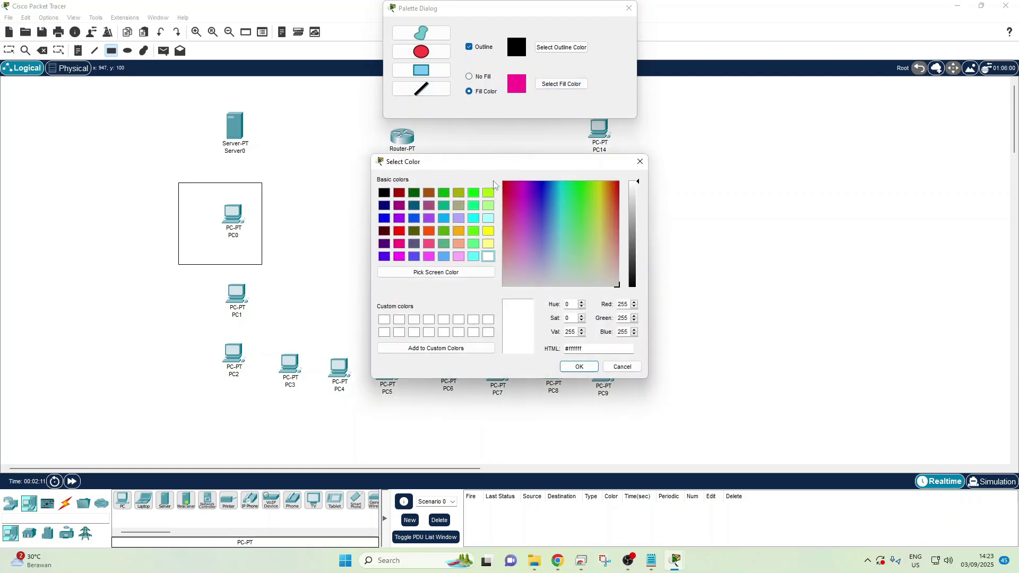
{"action": "left_click", "coordinate": [577, 366]}
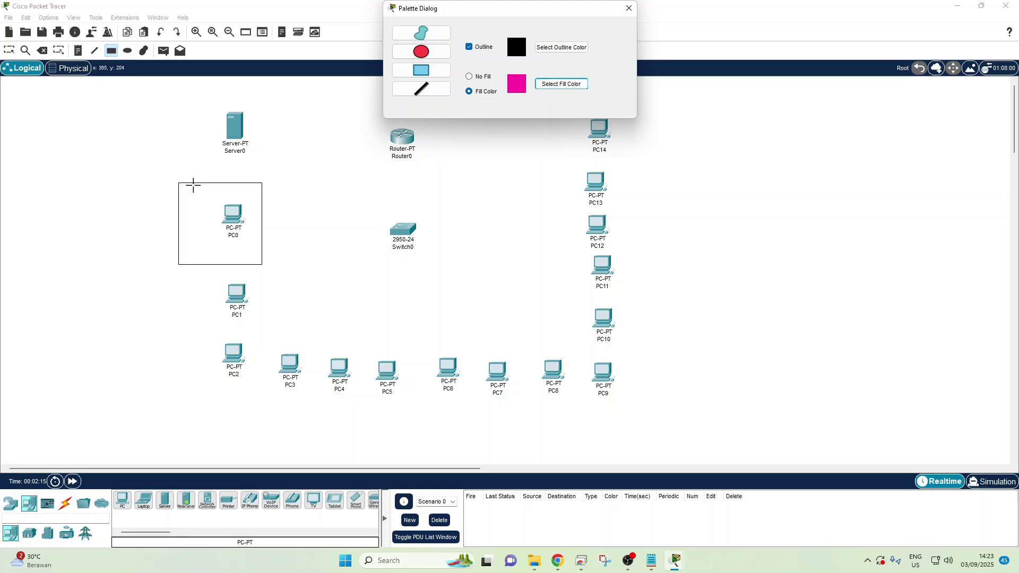
{"action": "left_click_drag", "start_coordinate": [178, 183], "coordinate": [262, 265]}
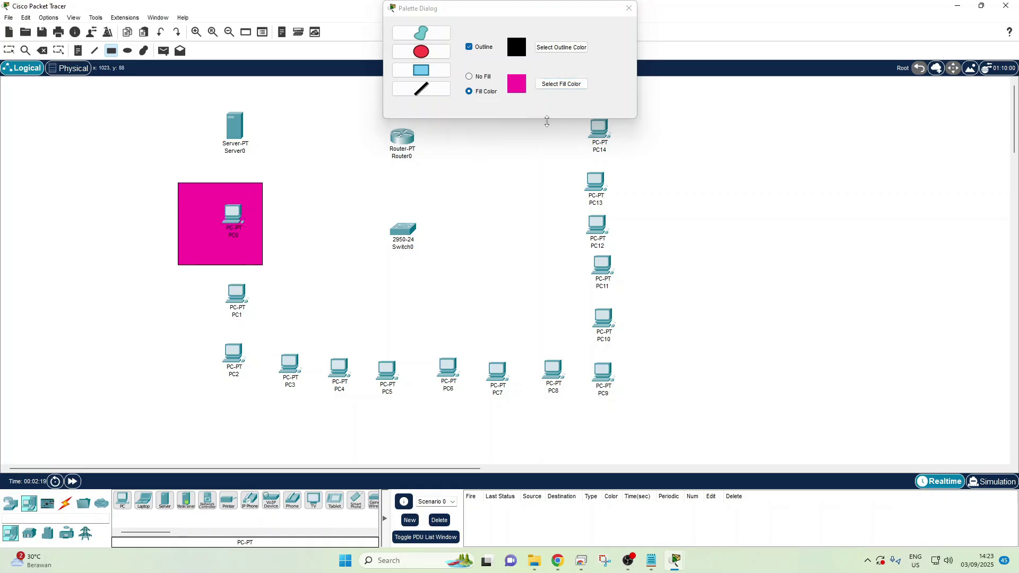
Set the fill colour to blue and draw a filled rectangle around PC1 and PC2.
{"action": "left_click", "coordinate": [549, 85]}
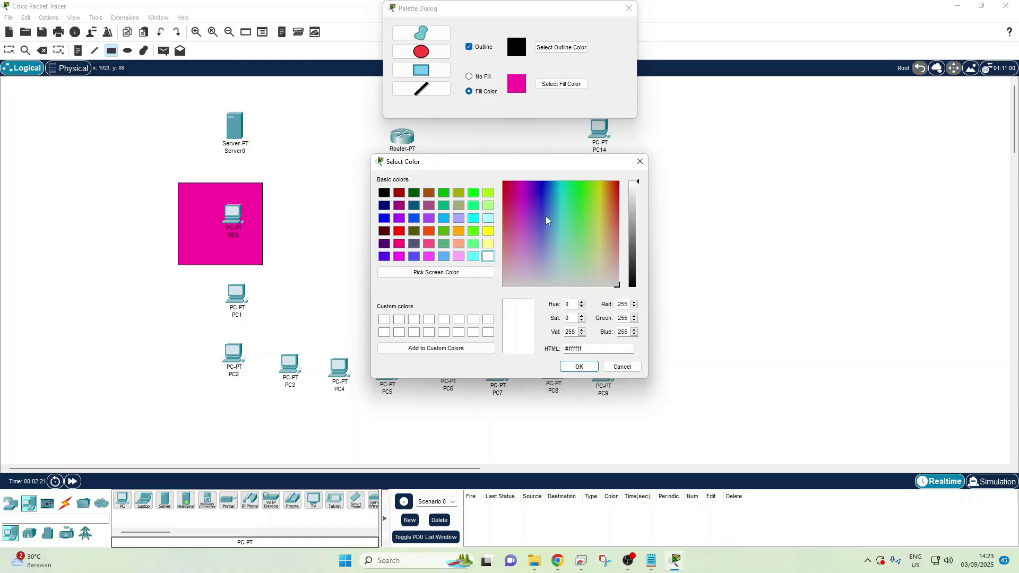
{"action": "left_click", "coordinate": [545, 216]}
{"action": "left_click", "coordinate": [577, 367]}
{"action": "left_click_drag", "start_coordinate": [177, 279], "coordinate": [268, 397]}
Set the fill colour to light green (#aeff70) and draw a filled rectangle around PC3, PC4 and PC5.
{"action": "left_click", "coordinate": [558, 85]}
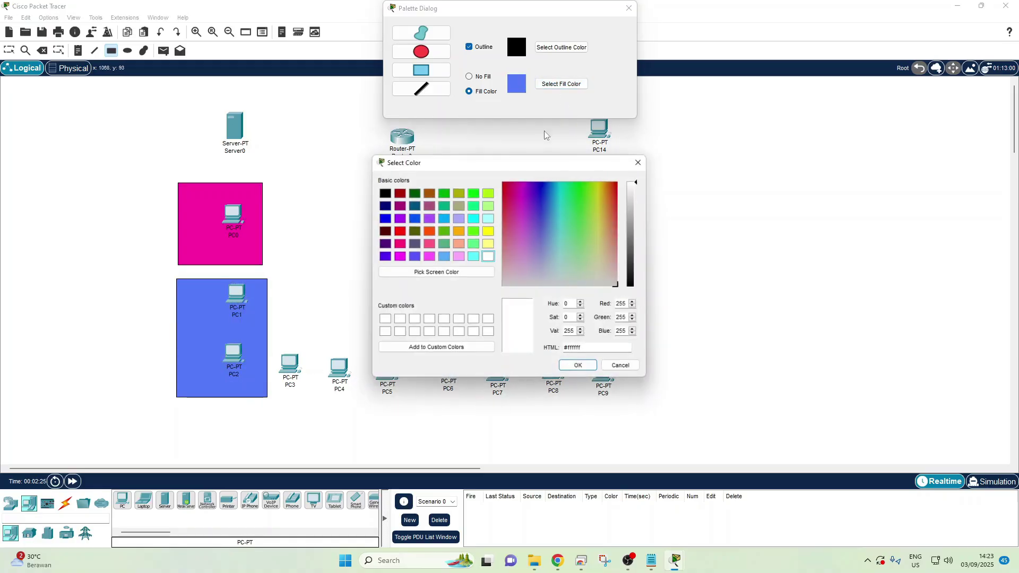
{"action": "left_click", "coordinate": [588, 233]}
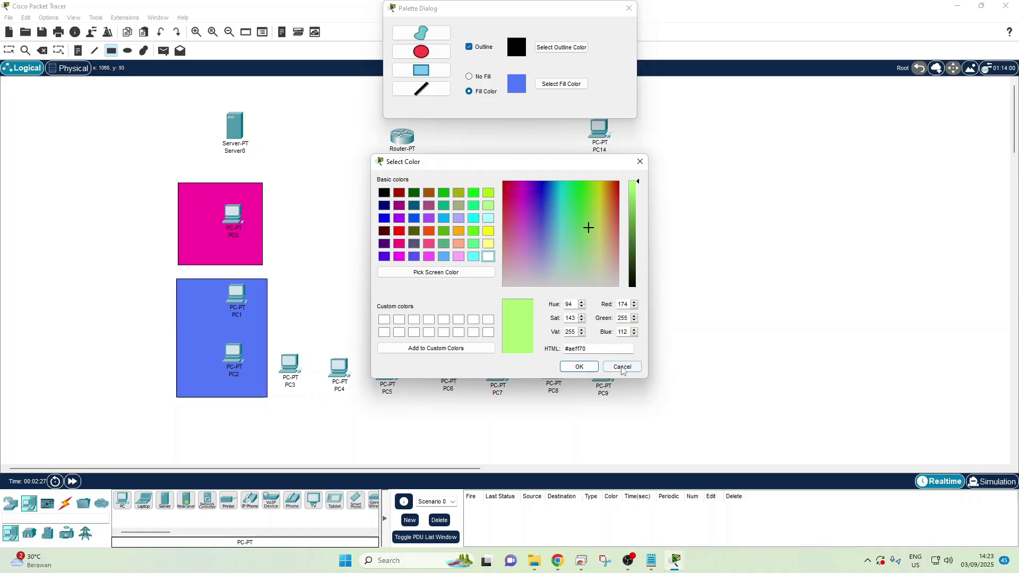
{"action": "left_click", "coordinate": [578, 367]}
{"action": "left_click_drag", "start_coordinate": [276, 346], "coordinate": [421, 427]}
Set the fill colour to light yellow and draw a filled rectangle around PC6, PC7, PC8 and PC9.
{"action": "left_click", "coordinate": [567, 85]}
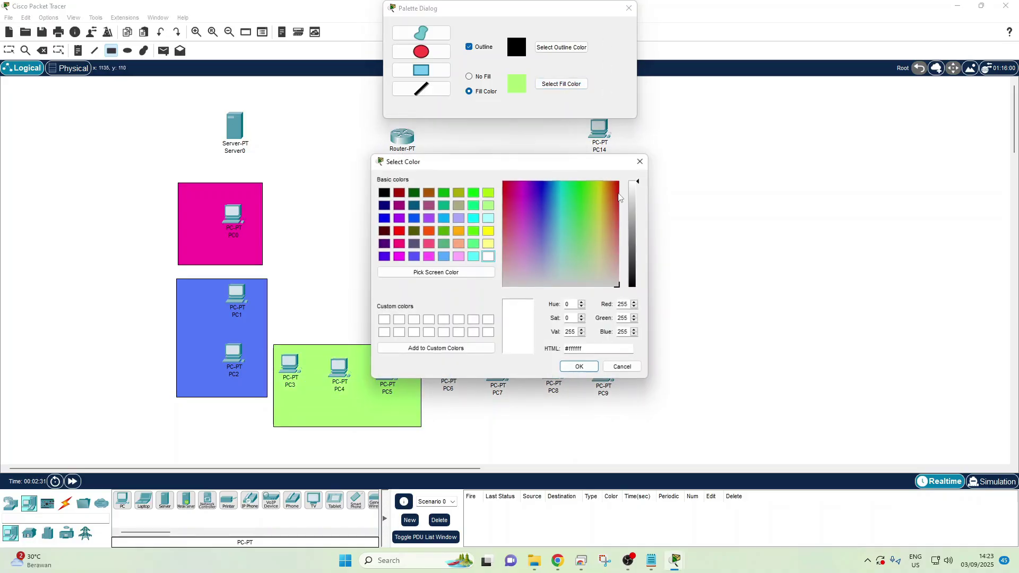
{"action": "left_click", "coordinate": [601, 226]}
{"action": "left_click", "coordinate": [579, 368]}
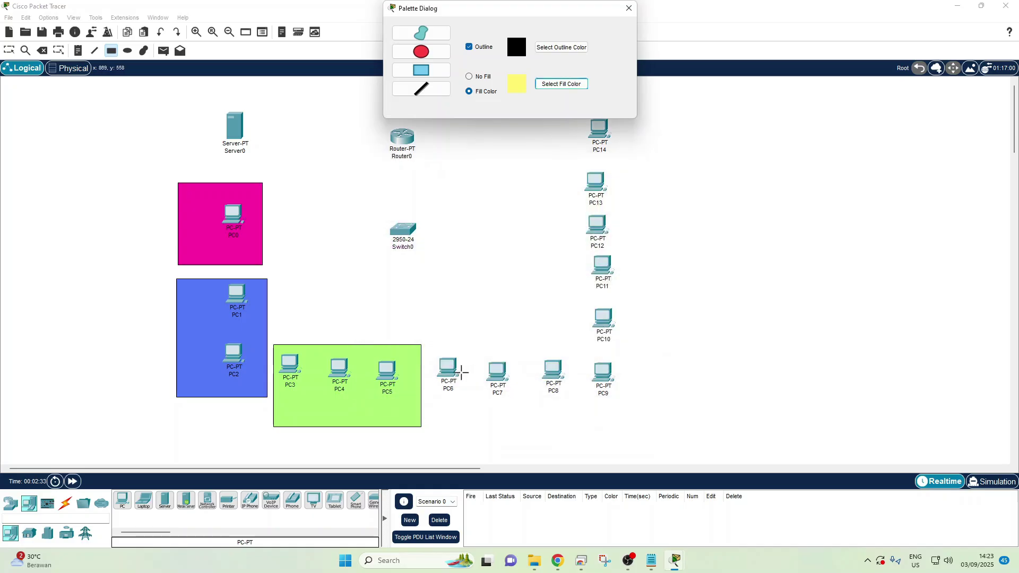
{"action": "left_click_drag", "start_coordinate": [435, 349], "coordinate": [629, 426]}
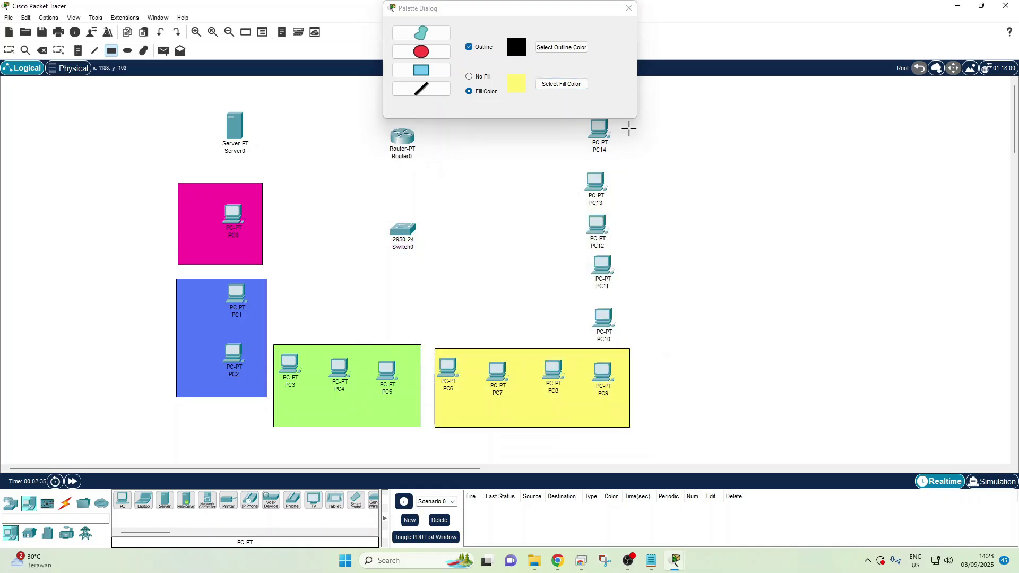
Set the fill colour to orange (#ff651e), close the palette and draw a filled rectangle around PC10 to PC14.
{"action": "left_click", "coordinate": [563, 84]}
{"action": "left_click", "coordinate": [613, 194]}
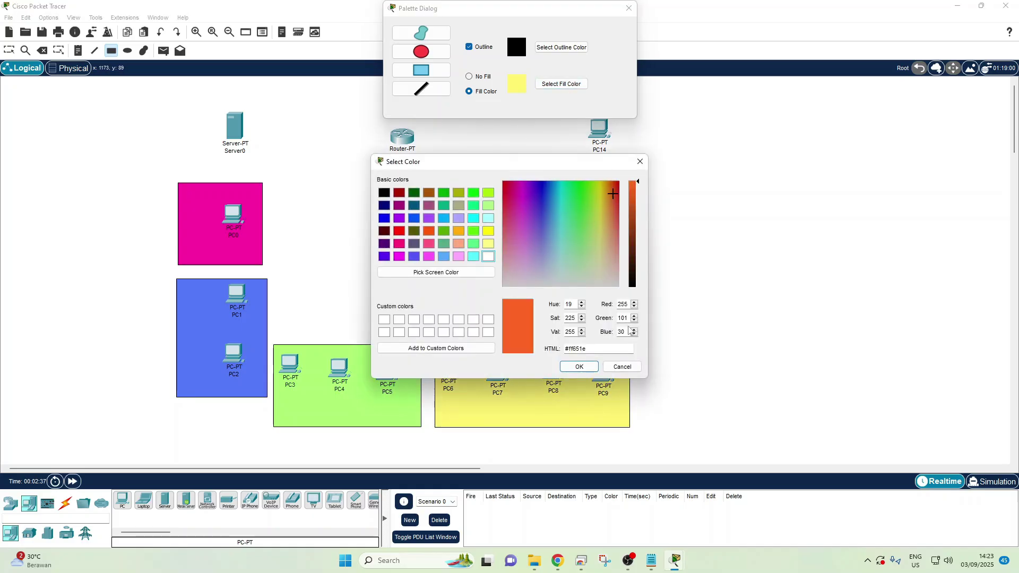
{"action": "left_click", "coordinate": [579, 367]}
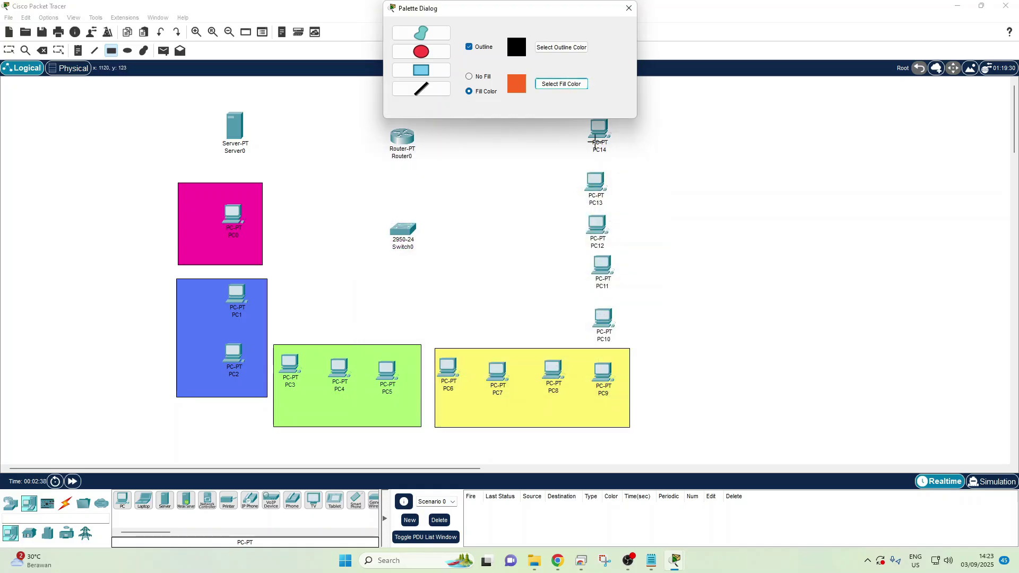
{"action": "left_click", "coordinate": [629, 8]}
{"action": "left_click_drag", "start_coordinate": [562, 104], "coordinate": [669, 345]}
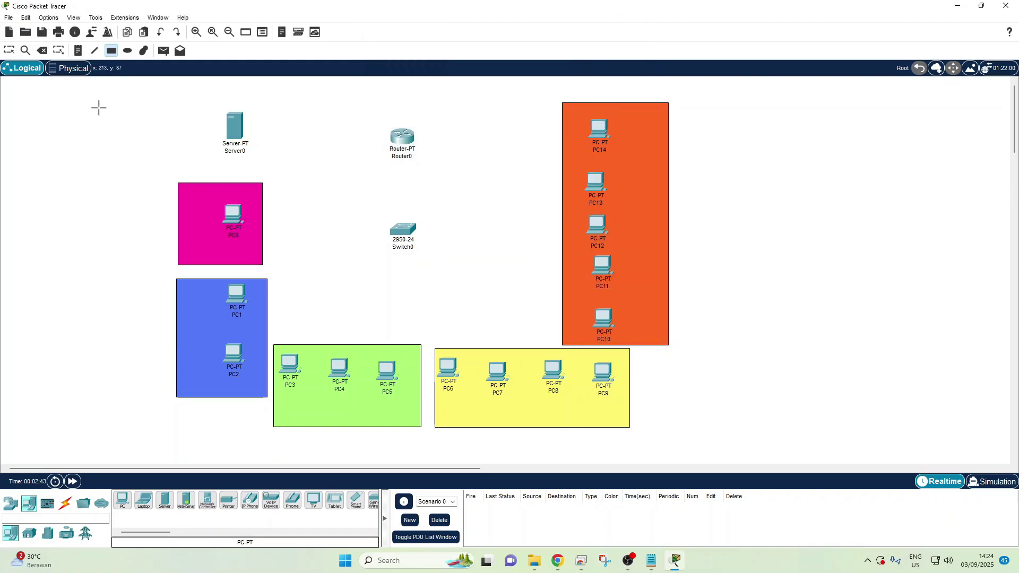
Leave rectangle drawing and cable Switch0 to PC0 in the pink area using the automatically chosen connection type.
{"action": "left_click", "coordinate": [12, 49]}
{"action": "left_click", "coordinate": [65, 503]}
{"action": "left_click", "coordinate": [122, 500]}
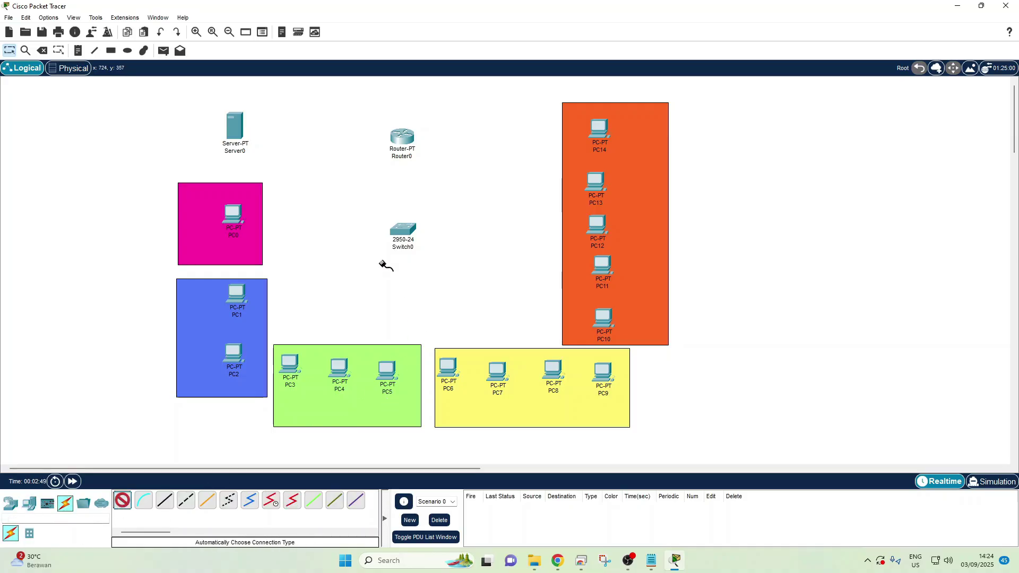
{"action": "left_click", "coordinate": [401, 235]}
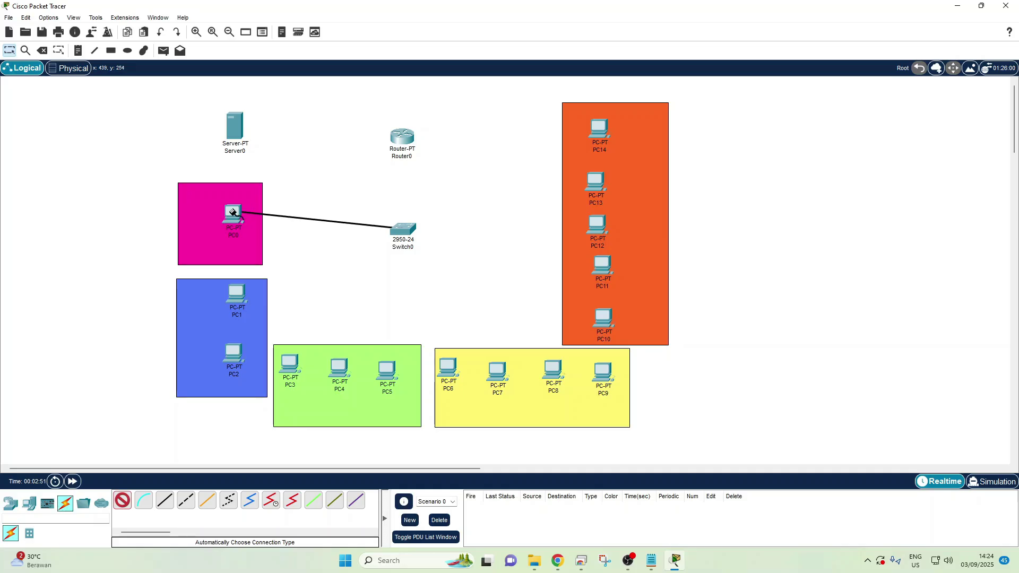
{"action": "left_click", "coordinate": [236, 212]}
Cable Switch0 to PC1 and PC2 in the blue area with the automatically chosen connection type.
{"action": "left_click", "coordinate": [122, 501]}
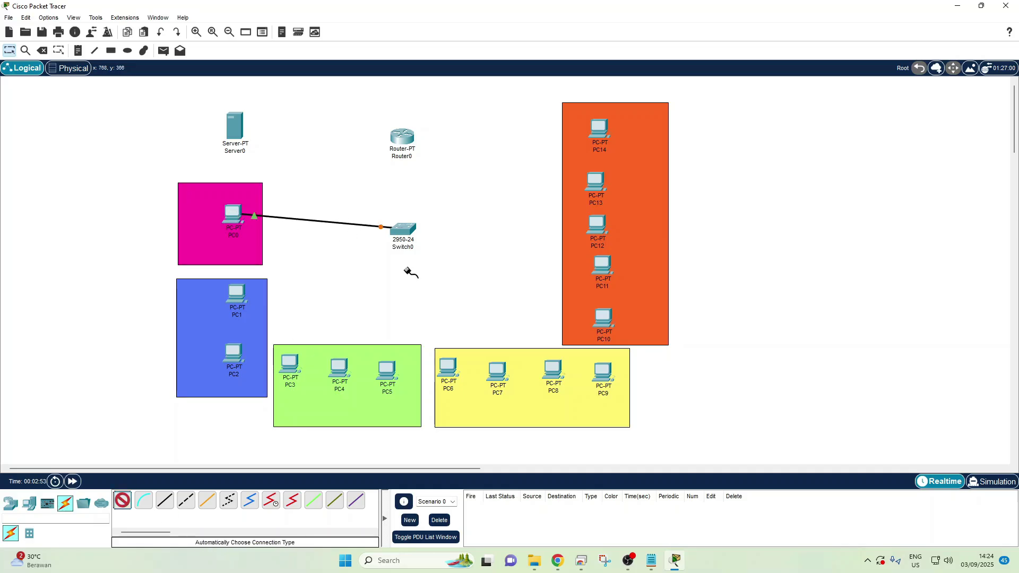
{"action": "left_click", "coordinate": [405, 233]}
{"action": "left_click", "coordinate": [237, 295]}
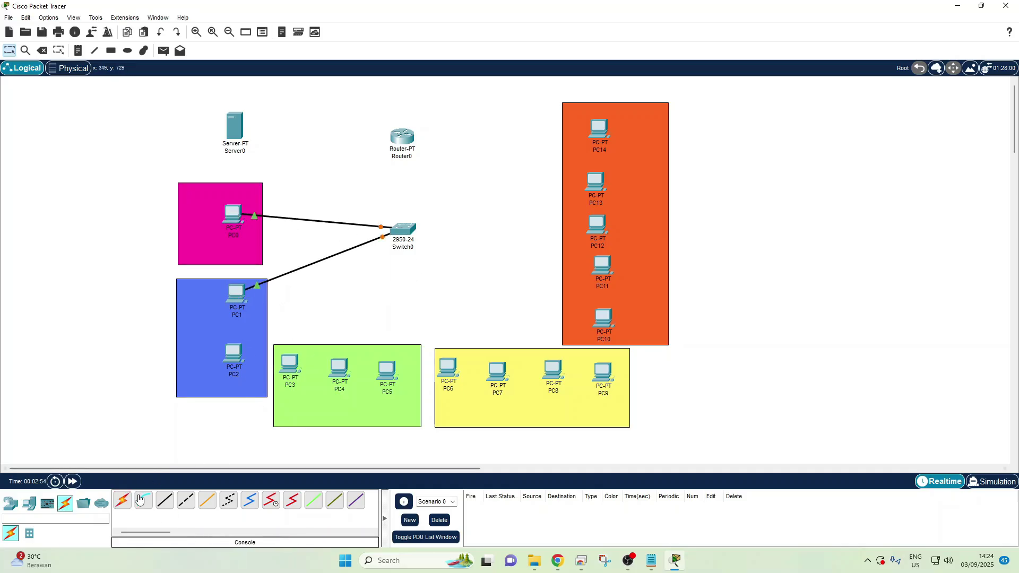
{"action": "left_click", "coordinate": [122, 501]}
{"action": "left_click", "coordinate": [404, 232]}
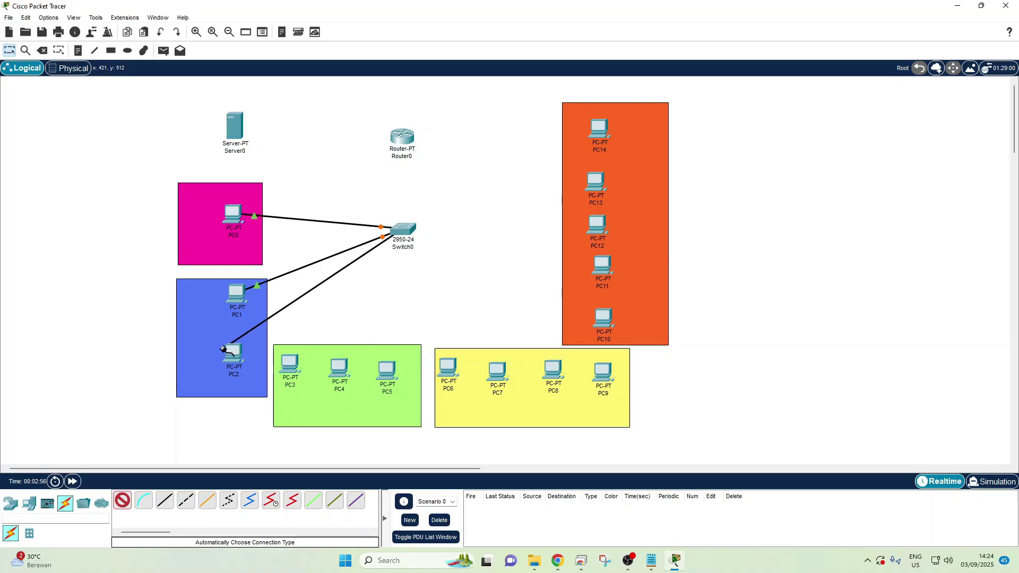
{"action": "left_click", "coordinate": [233, 353]}
Cable Switch0 to PC3, PC4 and PC5 in the green area with the automatically chosen connection type.
{"action": "left_click", "coordinate": [122, 501]}
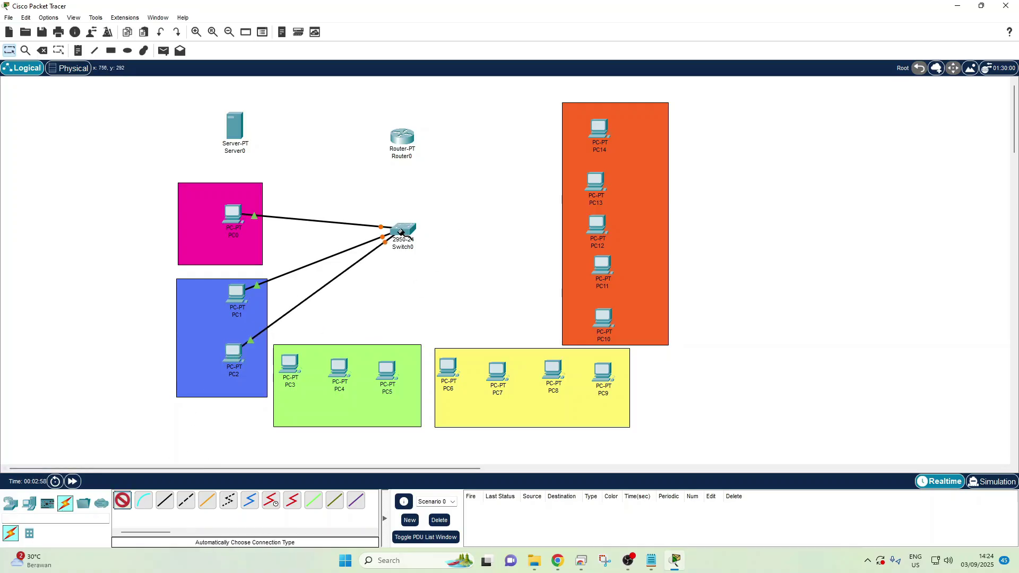
{"action": "left_click", "coordinate": [404, 232]}
{"action": "left_click", "coordinate": [291, 370]}
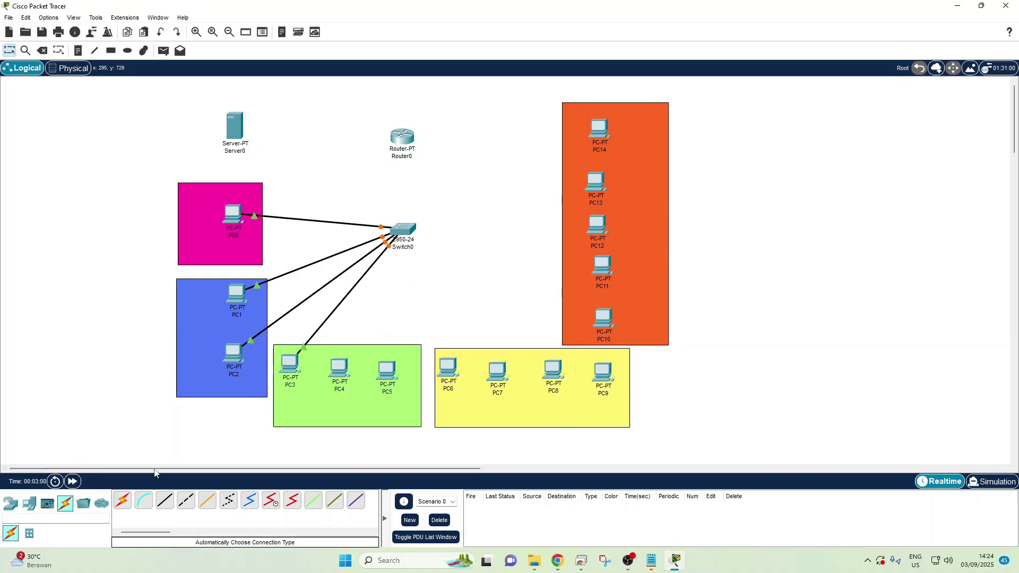
{"action": "left_click", "coordinate": [122, 501]}
{"action": "left_click", "coordinate": [404, 232]}
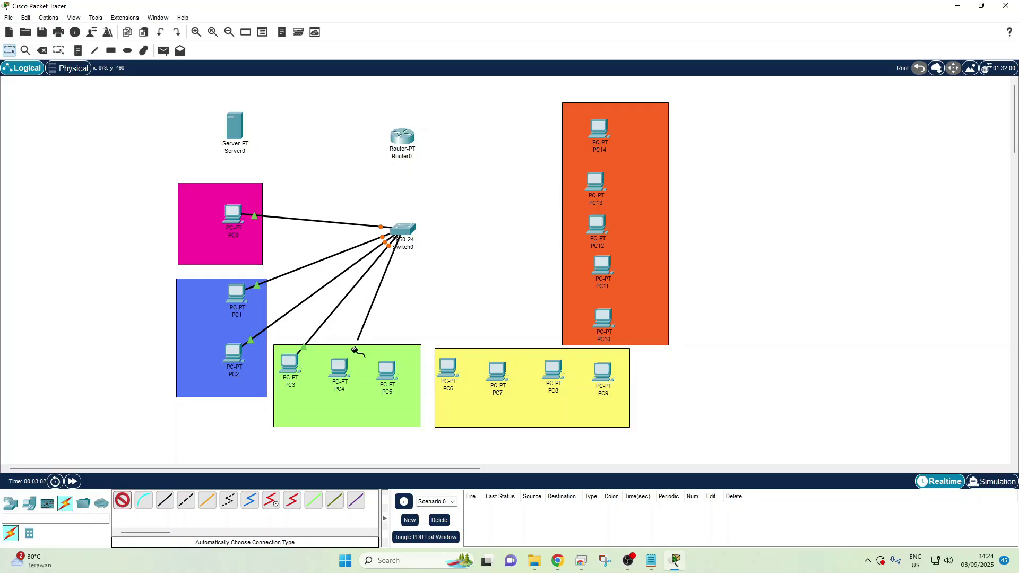
{"action": "left_click", "coordinate": [340, 366]}
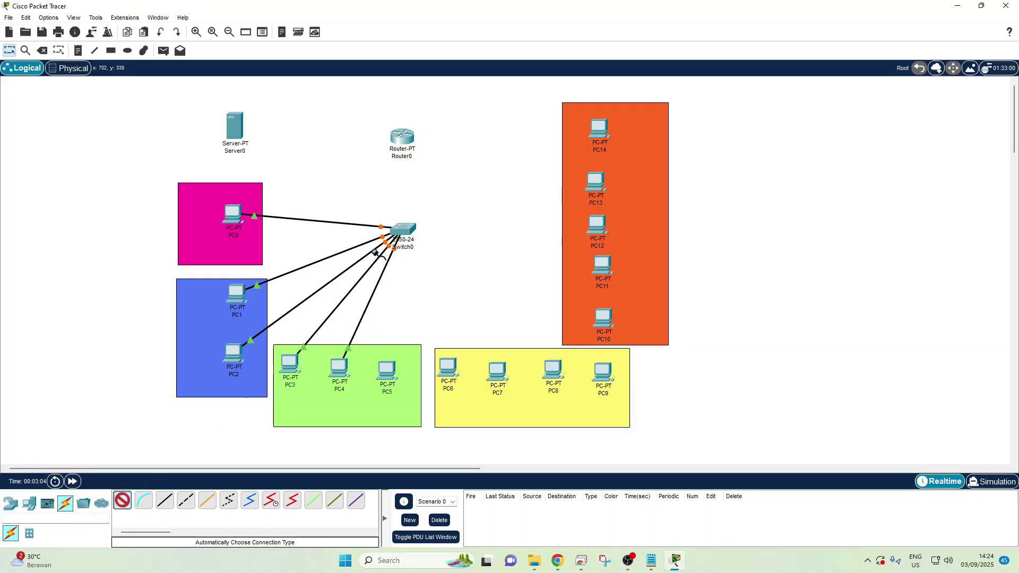
{"action": "left_click", "coordinate": [399, 230]}
{"action": "left_click", "coordinate": [387, 370]}
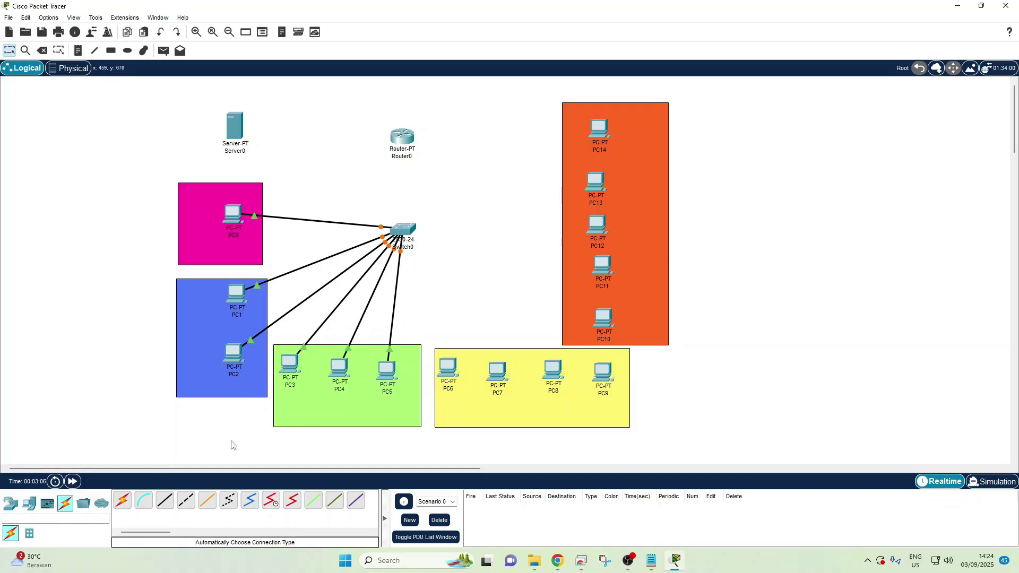
Cable Switch0 to PC6, PC7, PC8 and PC9 in the yellow area with the automatically chosen connection type.
{"action": "left_click", "coordinate": [122, 500]}
{"action": "left_click", "coordinate": [404, 232]}
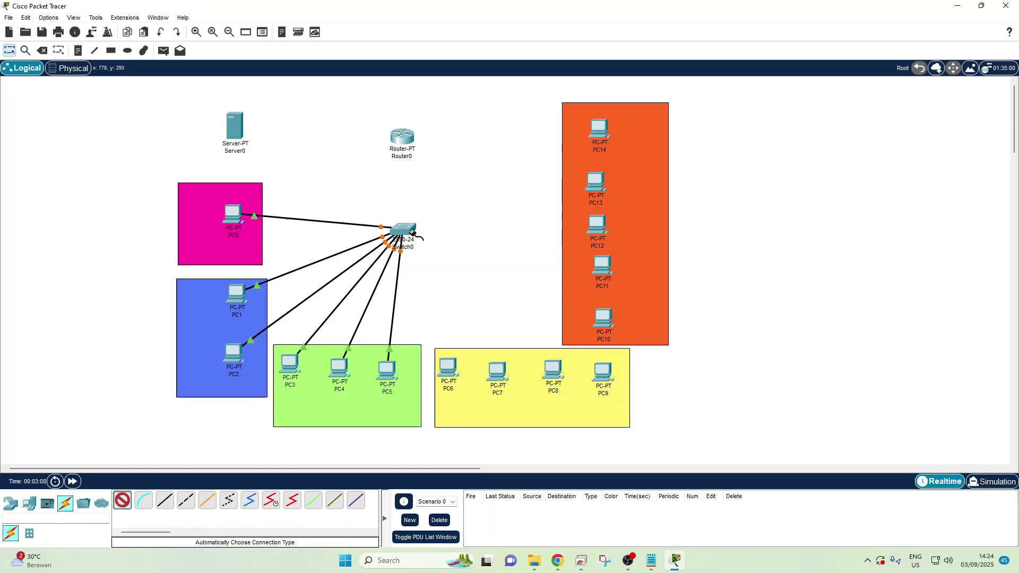
{"action": "left_click", "coordinate": [456, 374]}
{"action": "left_click", "coordinate": [123, 501]}
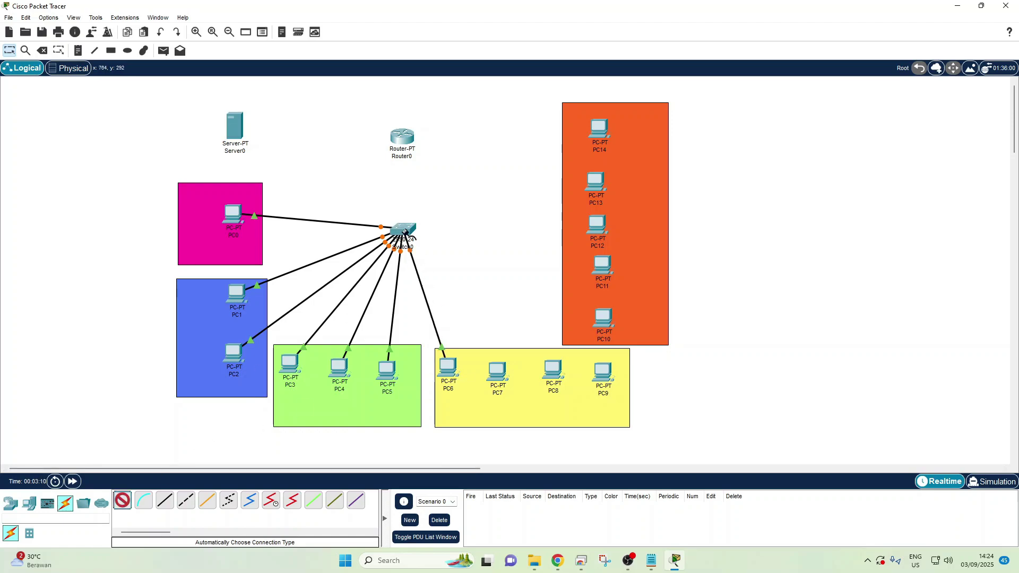
{"action": "left_click", "coordinate": [404, 232]}
{"action": "left_click", "coordinate": [496, 372]}
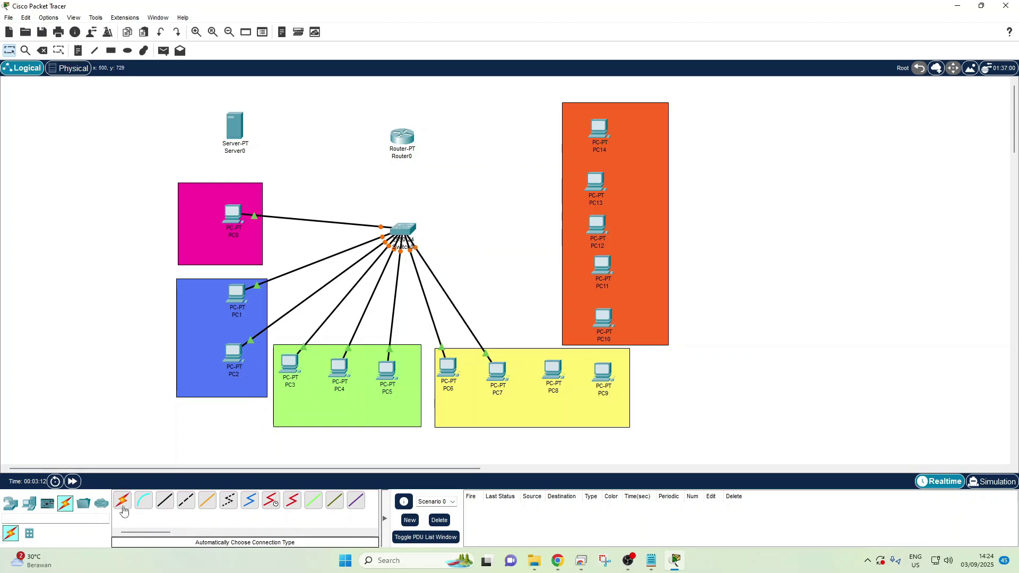
{"action": "left_click", "coordinate": [122, 500]}
{"action": "left_click", "coordinate": [406, 231]}
{"action": "left_click", "coordinate": [551, 370]}
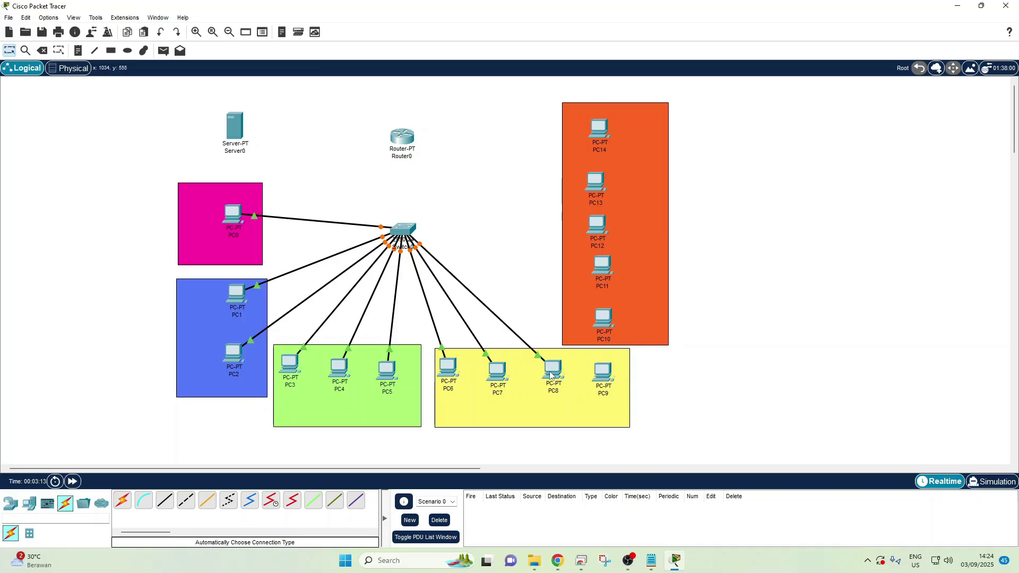
{"action": "left_click", "coordinate": [122, 501]}
{"action": "left_click", "coordinate": [406, 232]}
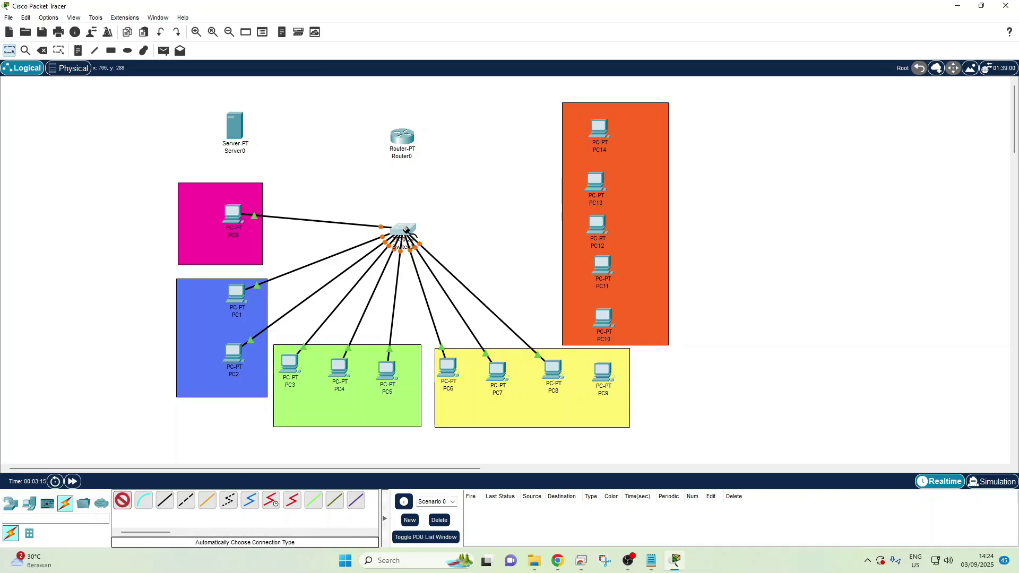
{"action": "left_click", "coordinate": [604, 366]}
Cable Switch0 to PC10, PC11 and PC12 in the orange area with the automatically chosen connection type.
{"action": "left_click", "coordinate": [122, 501]}
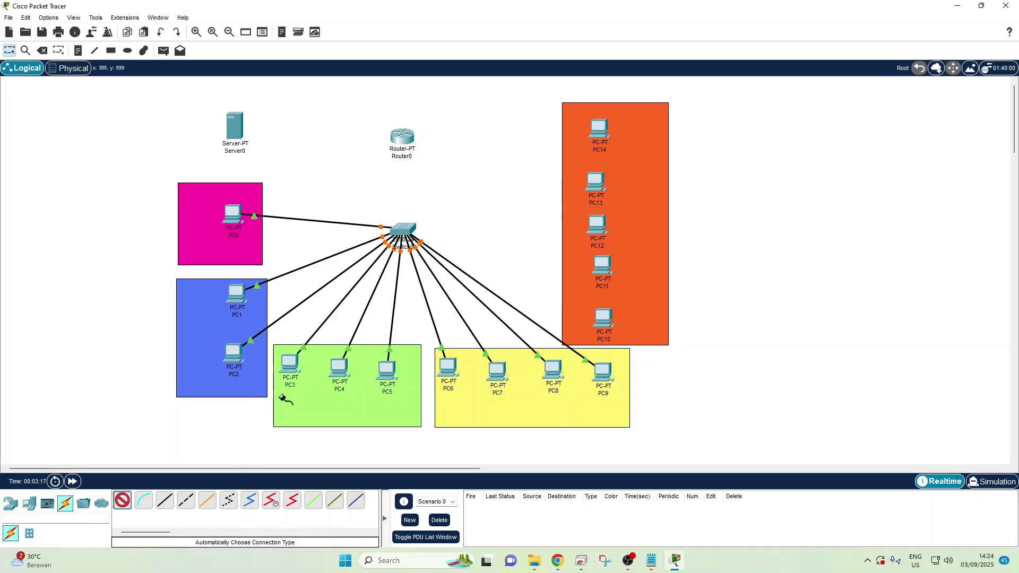
{"action": "left_click", "coordinate": [404, 226]}
{"action": "left_click", "coordinate": [603, 318]}
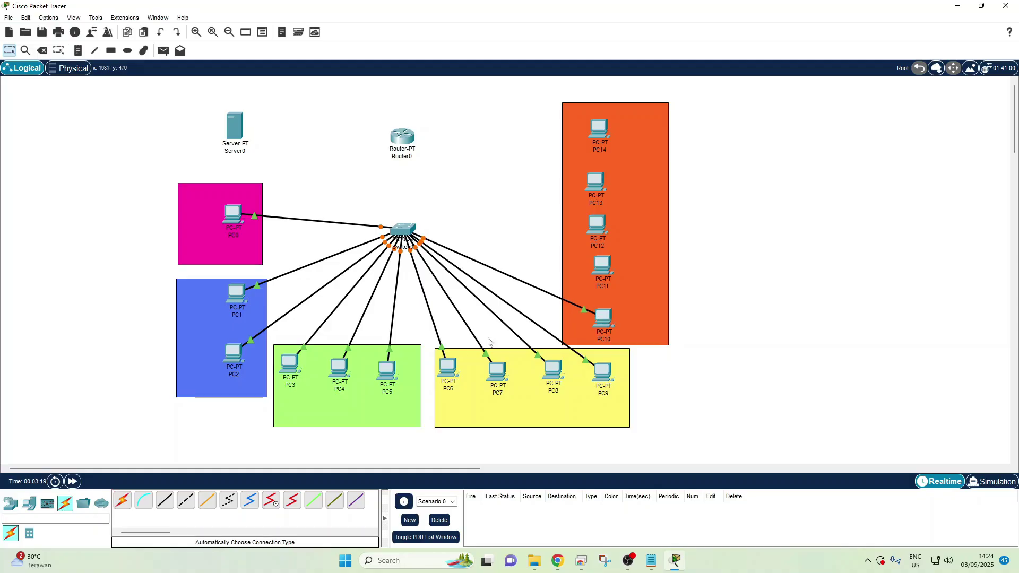
{"action": "left_click", "coordinate": [122, 500]}
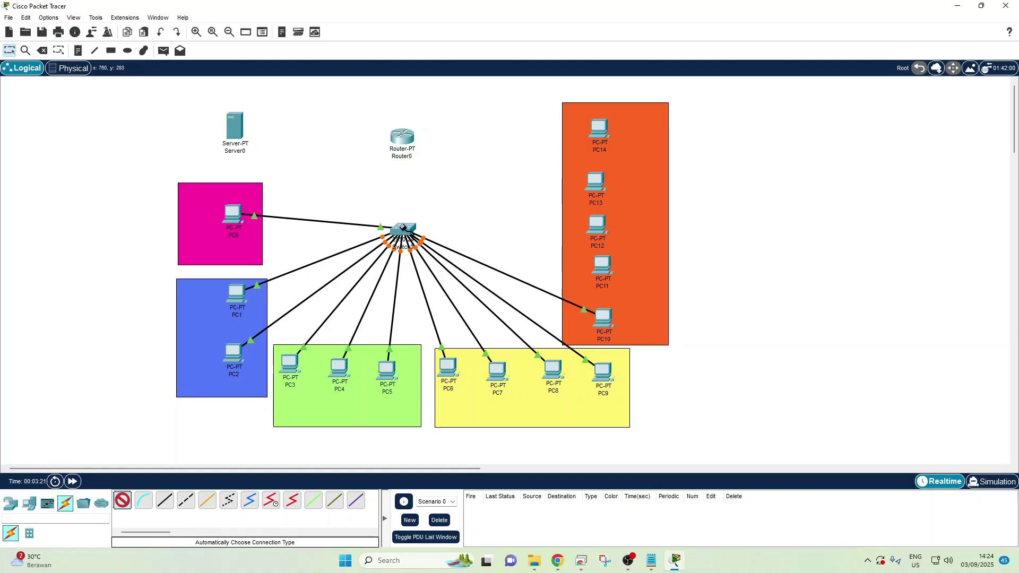
{"action": "left_click", "coordinate": [404, 229]}
{"action": "left_click", "coordinate": [603, 264]}
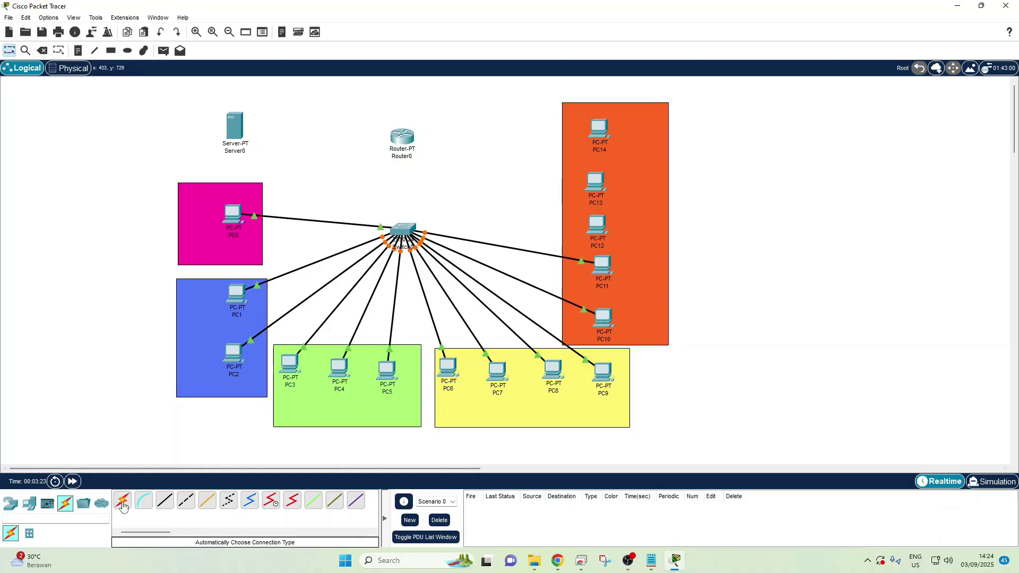
{"action": "left_click", "coordinate": [123, 504]}
{"action": "left_click", "coordinate": [404, 228]}
{"action": "left_click", "coordinate": [598, 225]}
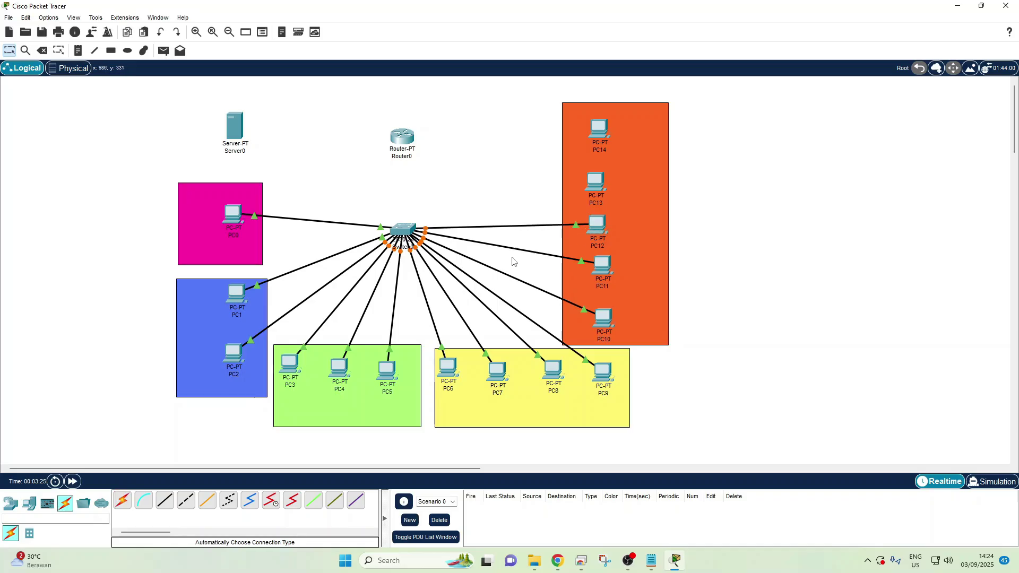
Cable Switch0 to PC13 and PC14 in the orange area with the automatically chosen connection type.
{"action": "left_click", "coordinate": [122, 501]}
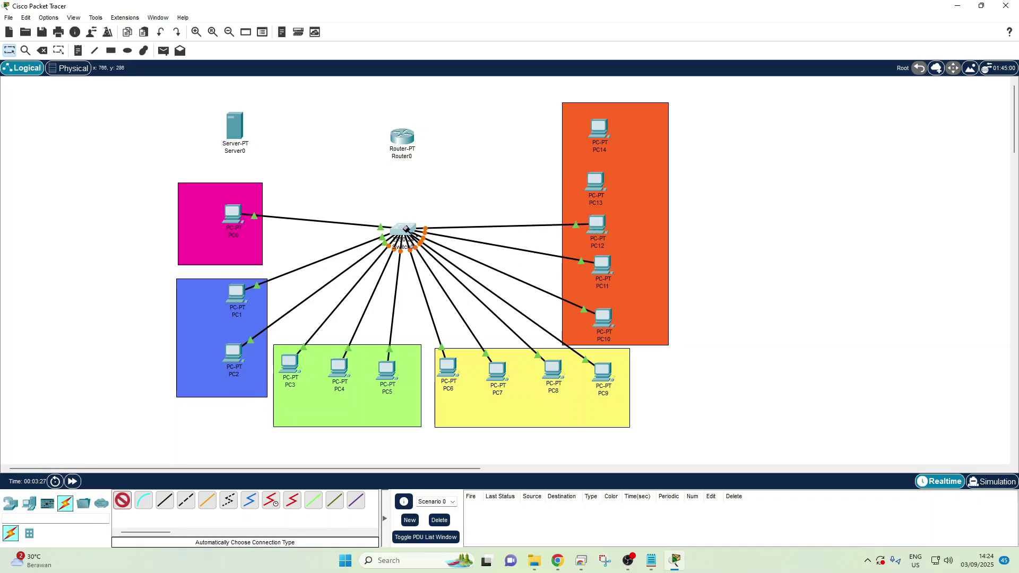
{"action": "left_click", "coordinate": [403, 228]}
{"action": "left_click", "coordinate": [600, 187]}
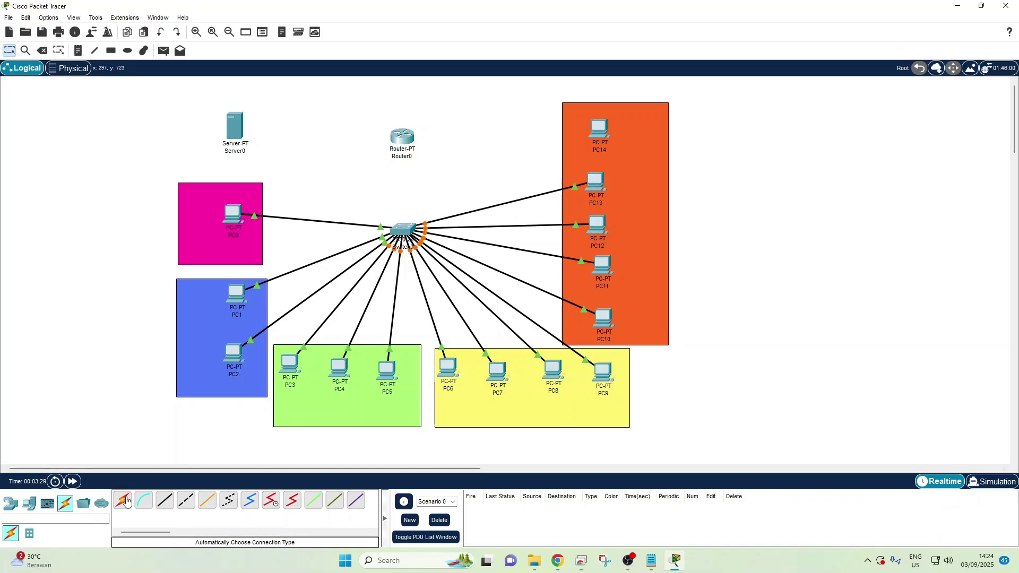
{"action": "left_click", "coordinate": [126, 501]}
{"action": "left_click", "coordinate": [407, 227]}
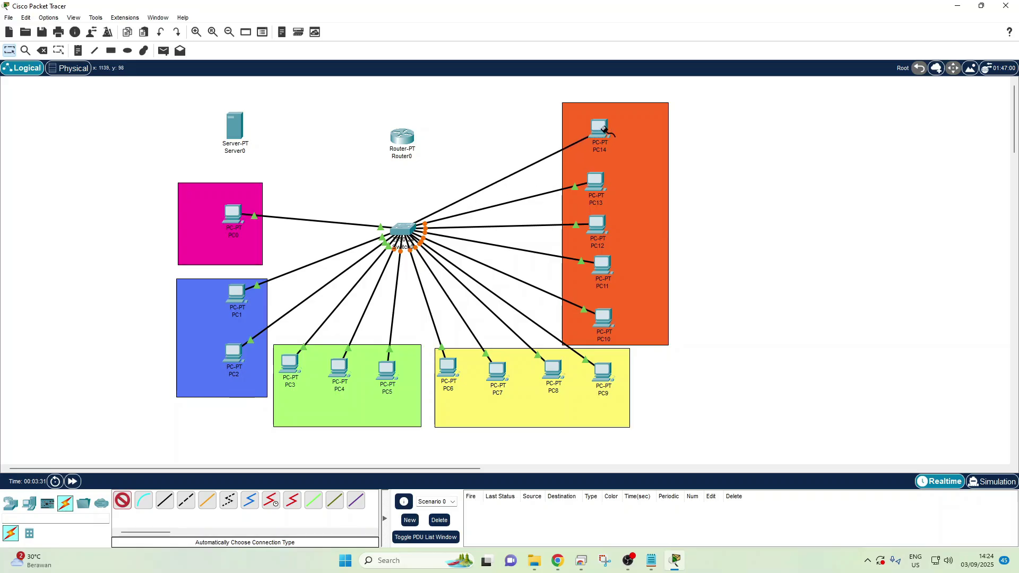
{"action": "left_click", "coordinate": [599, 129]}
Cable Router0 to Switch0 with the automatically chosen connection type.
{"action": "left_click", "coordinate": [122, 501]}
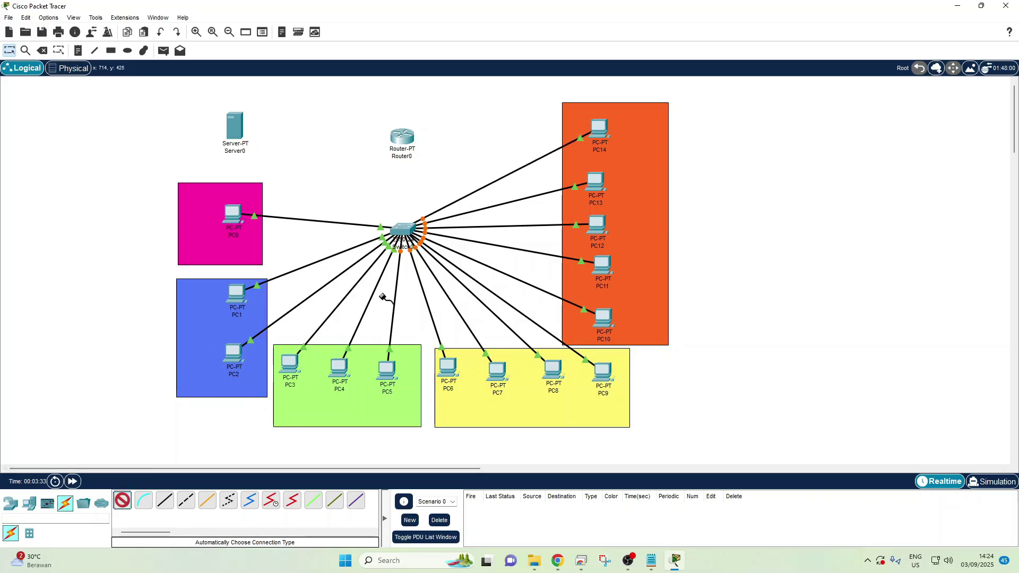
{"action": "left_click", "coordinate": [404, 139]}
{"action": "left_click", "coordinate": [407, 228]}
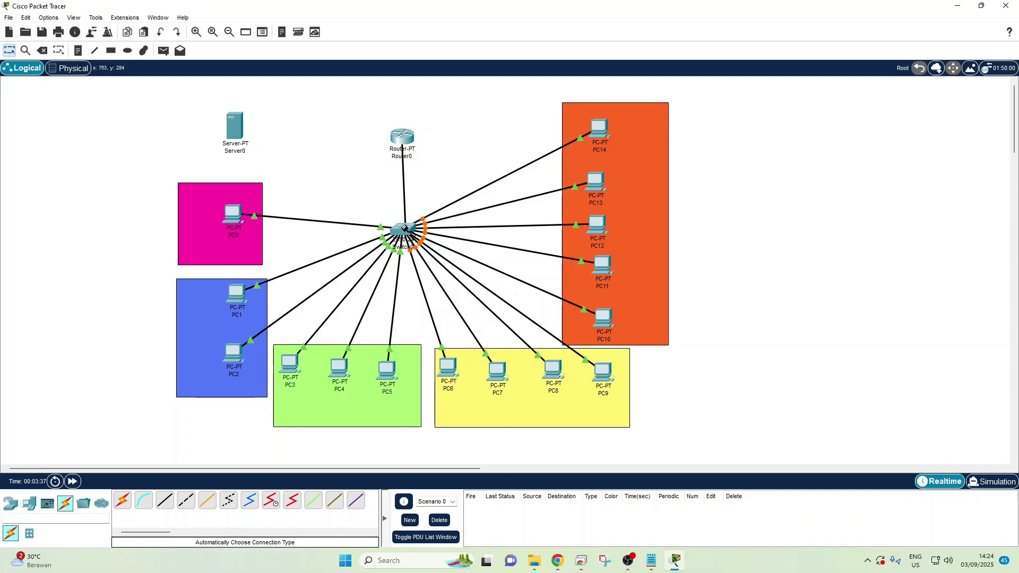
{"action": "left_click", "coordinate": [406, 230]}
{"action": "left_click", "coordinate": [446, 340]}
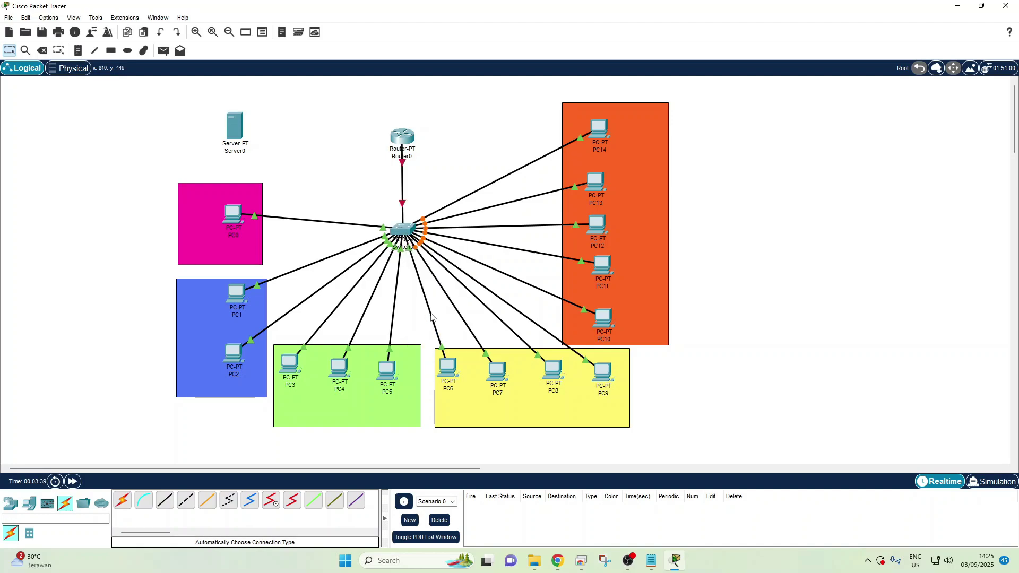
Cable Server0 to Switch0 with the automatically chosen connection type.
{"action": "left_click", "coordinate": [122, 501]}
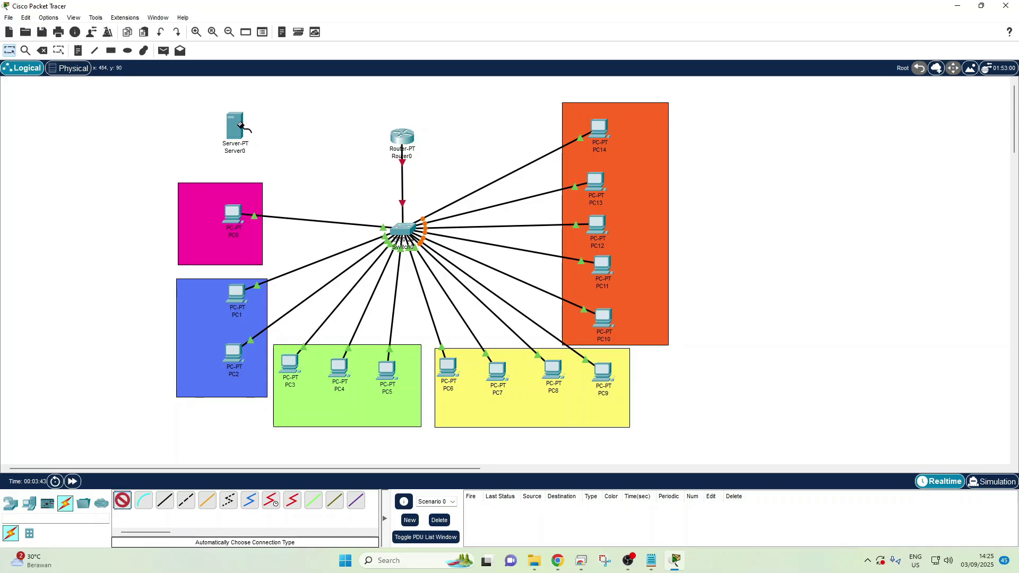
{"action": "left_click", "coordinate": [234, 126]}
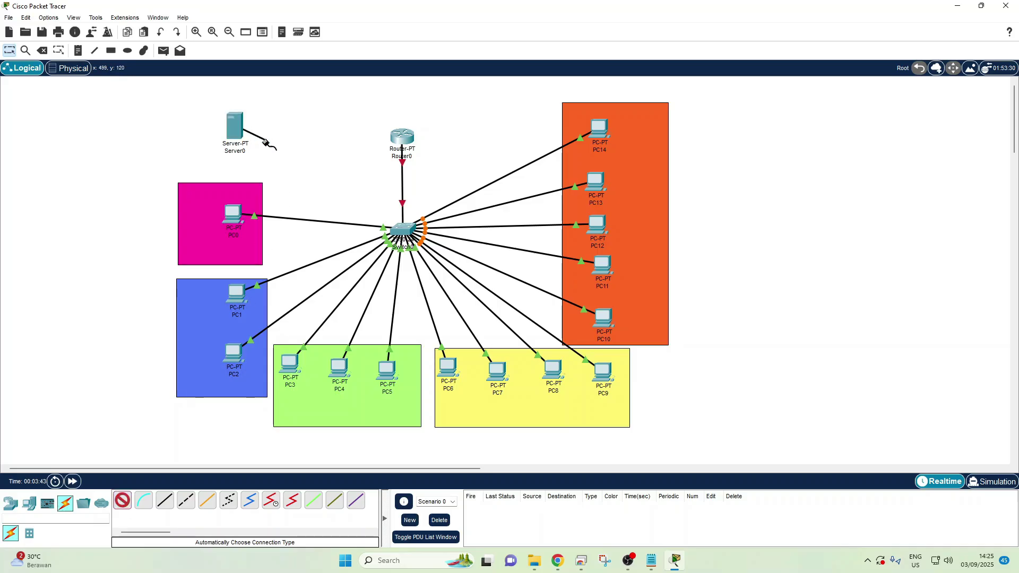
{"action": "left_click", "coordinate": [397, 228]}
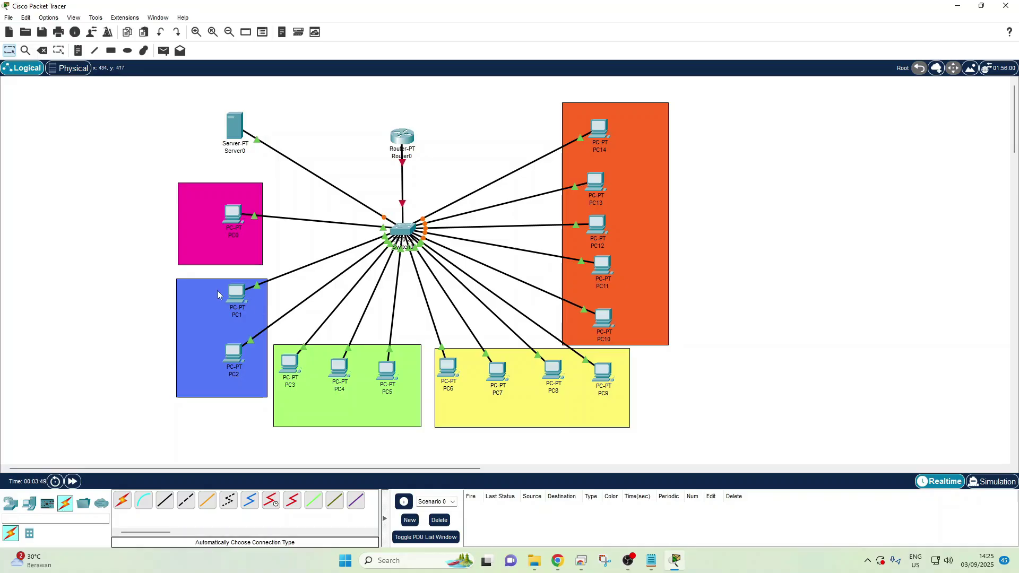
Add a text note in the pink area reading "Vlan 10" with 192.168.10.0/24 on the second line.
{"action": "left_click", "coordinate": [111, 51]}
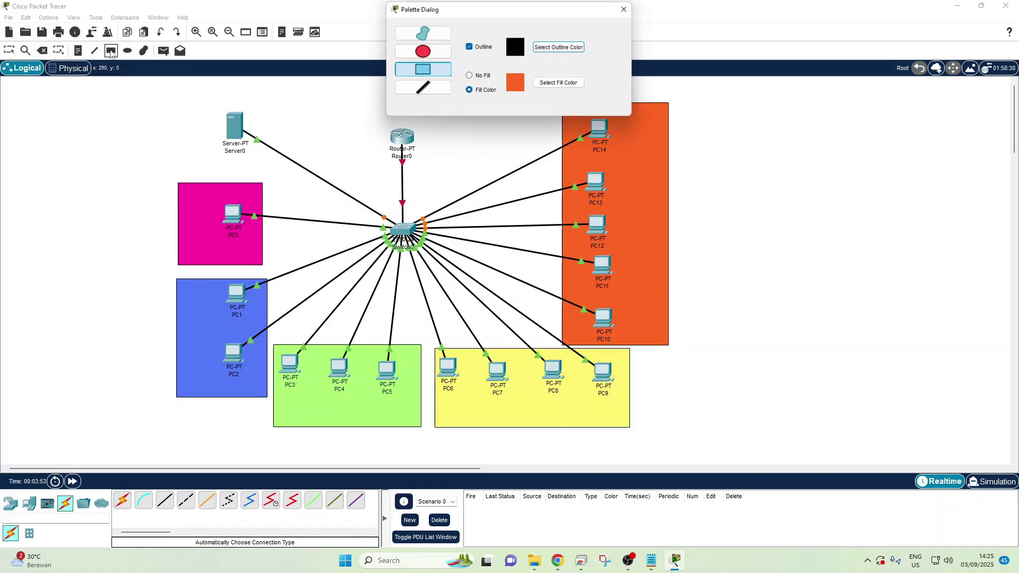
{"action": "left_click", "coordinate": [629, 8]}
{"action": "left_click", "coordinate": [77, 50]}
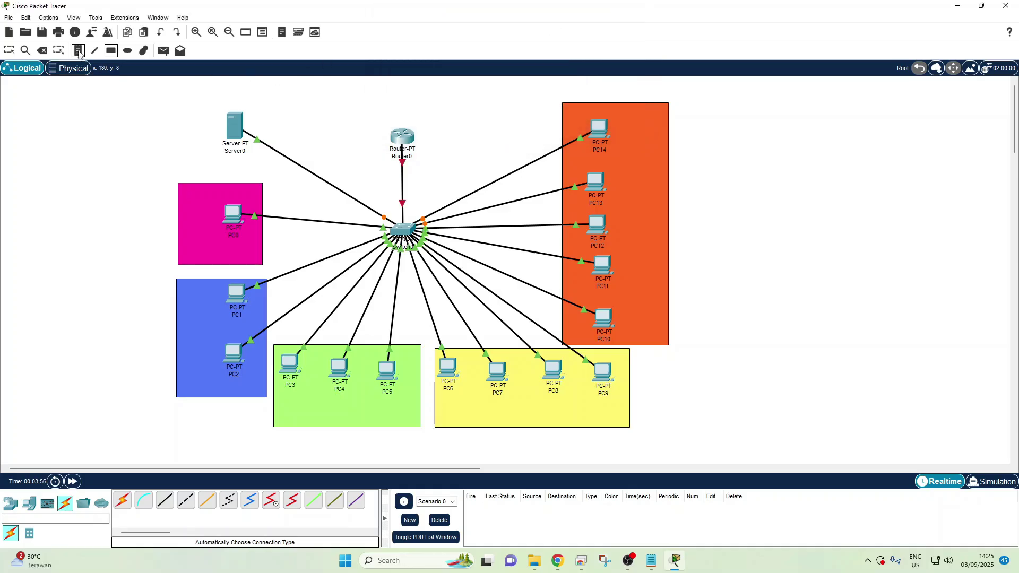
{"action": "left_click", "coordinate": [186, 185]}
{"action": "type", "text": "V"}
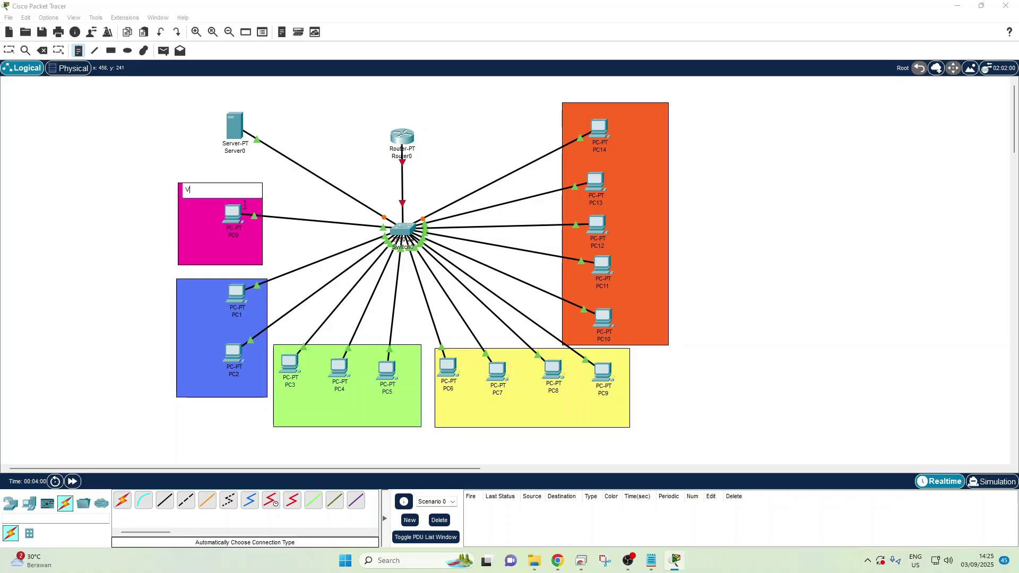
{"action": "type", "text": "lan 10"}
{"action": "key", "text": "Return"}
{"action": "type", "text": "192"}
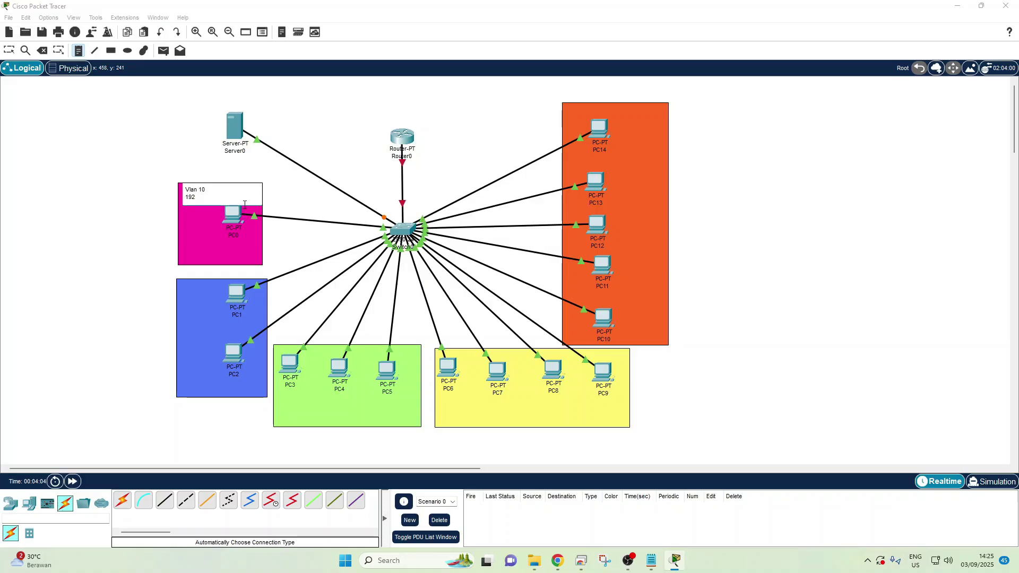
{"action": "type", "text": ".168.20.0/24"}
Copy the Vlan 10 note's text into a new note in the blue area, edited to read "Vlan 20" and 192.168.20.0/24.
{"action": "left_click_drag", "start_coordinate": [227, 198], "coordinate": [185, 191]}
{"action": "key", "text": "ctrl+c"}
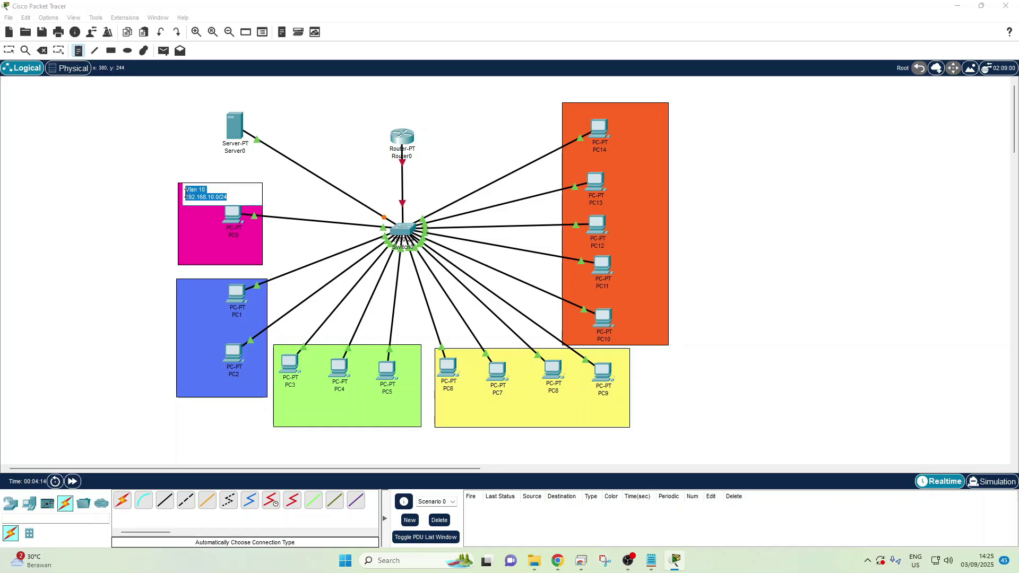
{"action": "left_click", "coordinate": [182, 319]}
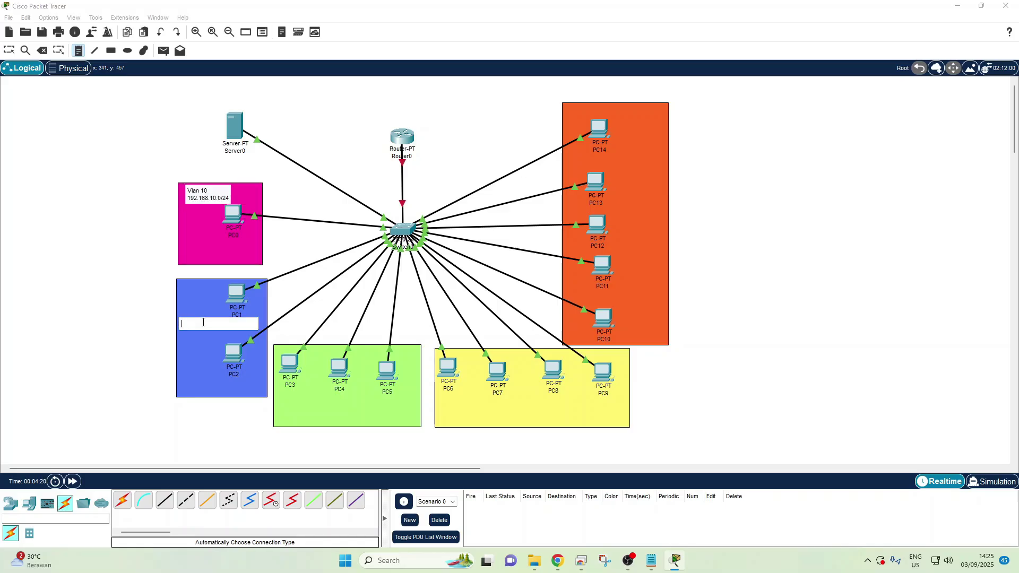
{"action": "key", "text": "ctrl+v"}
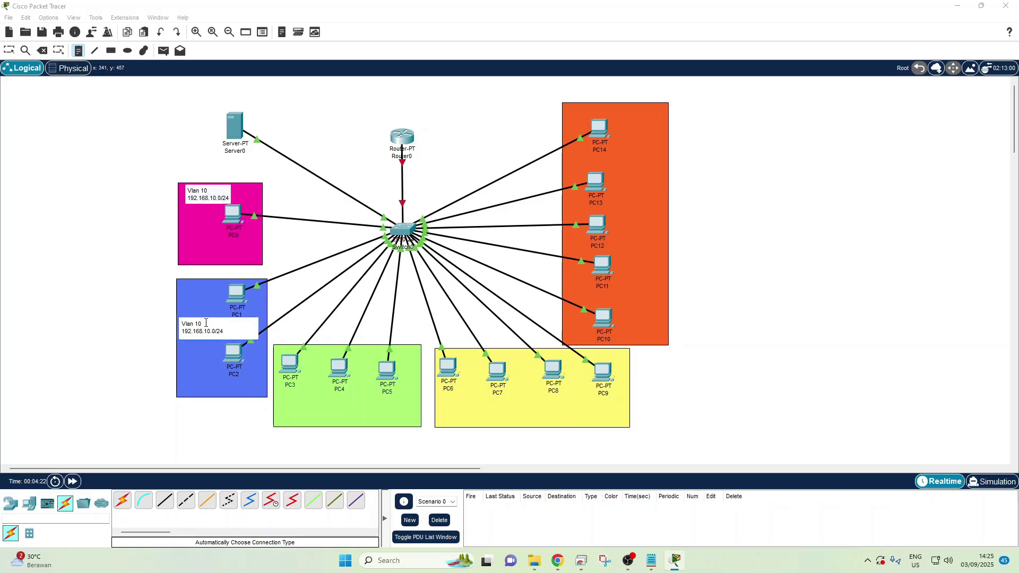
{"action": "left_click", "coordinate": [206, 323]}
{"action": "key", "text": "BackSpace"}
{"action": "key", "text": "BackSpace"}
{"action": "type", "text": "20"}
{"action": "left_click", "coordinate": [209, 331]}
{"action": "key", "text": "BackSpace"}
{"action": "type", "text": "20"}
{"action": "key", "text": "Delete"}
Paste the copied note text into the green area and edit it to read "Vlan 30" and 192.168.30.0/24.
{"action": "left_click", "coordinate": [306, 411]}
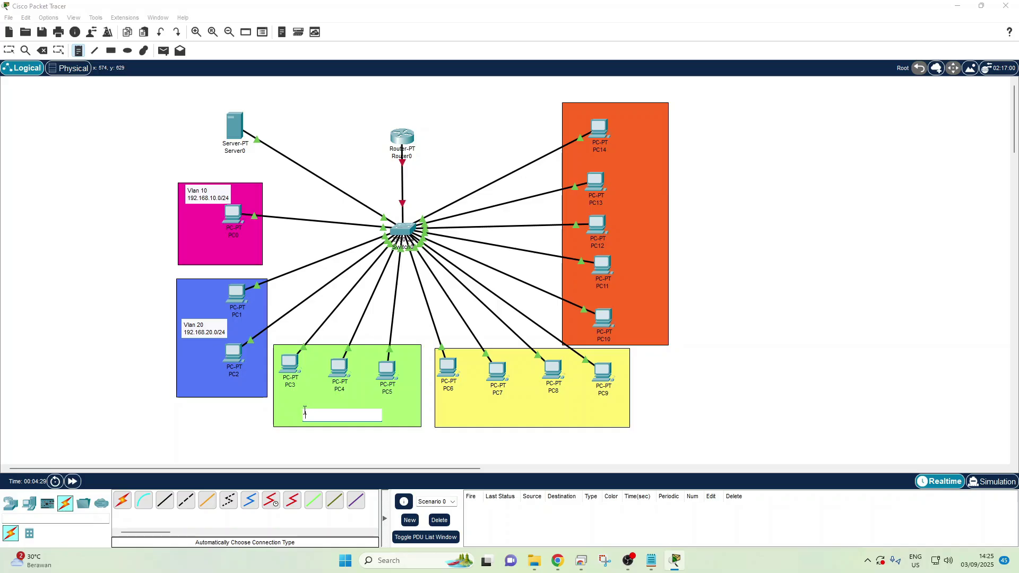
{"action": "key", "text": "ctrl+v"}
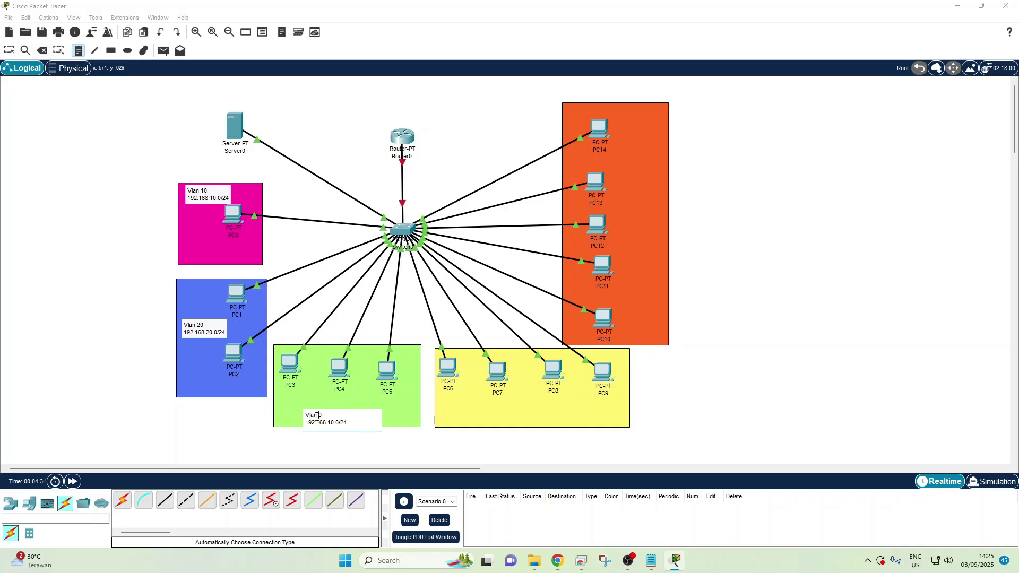
{"action": "type", "text": "30"}
{"action": "left_click", "coordinate": [330, 423]}
{"action": "key", "text": "BackSpace"}
{"action": "type", "text": "3"}
Add a note in the yellow area below the PCs reading "Vlan 40" and 192.168.40.0/24.
{"action": "left_click", "coordinate": [484, 413]}
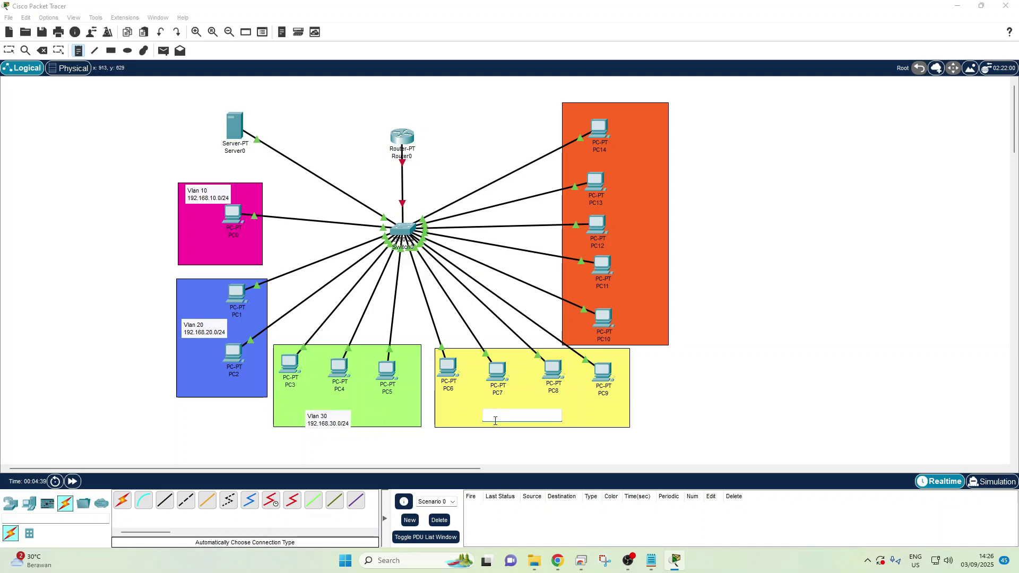
{"action": "type", "text": "Vlan 10"}
{"action": "key", "text": "Return"}
{"action": "type", "text": "192.168.10.0/24"}
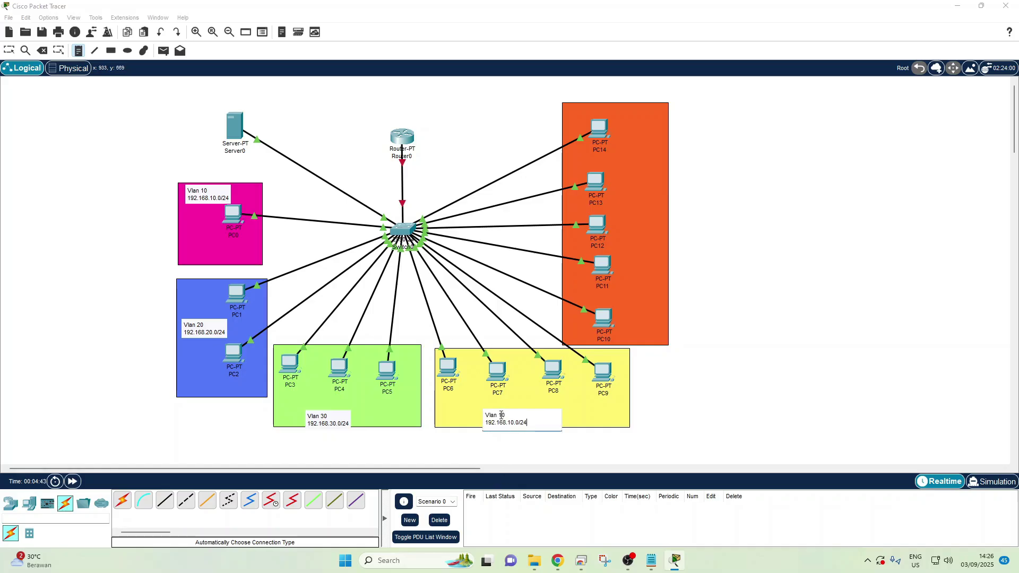
{"action": "left_click", "coordinate": [501, 416]}
{"action": "key", "text": "BackSpace"}
{"action": "type", "text": "40"}
{"action": "key", "text": "Delete"}
{"action": "left_click", "coordinate": [511, 429]}
{"action": "key", "text": "BackSpace"}
{"action": "type", "text": "4"}
Add a note in the orange area beside the PCs reading "Vlan 50" and 192.168.50.0/24, then return to the Select tool.
{"action": "left_click", "coordinate": [639, 200]}
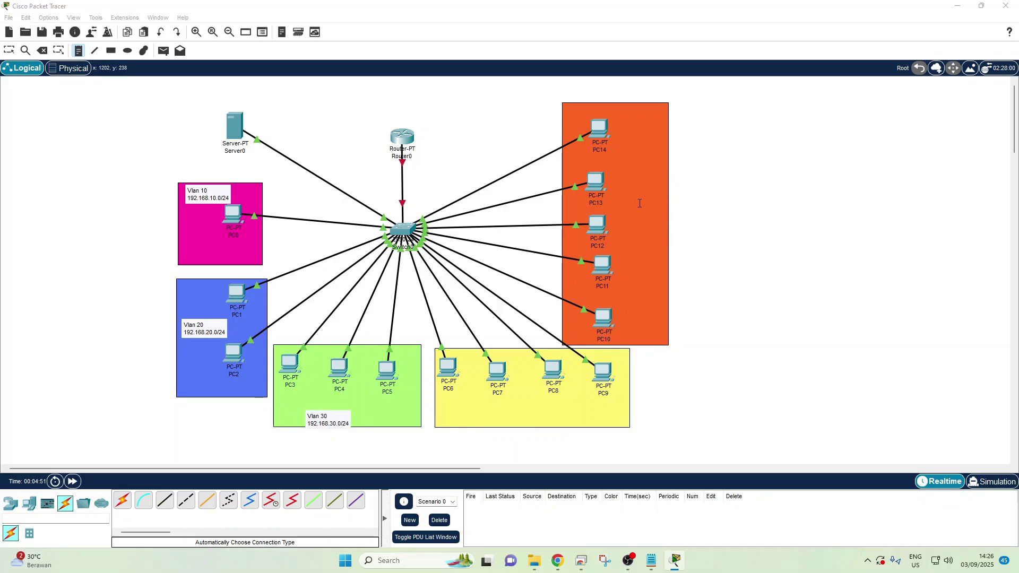
{"action": "key", "text": "ctrl+v"}
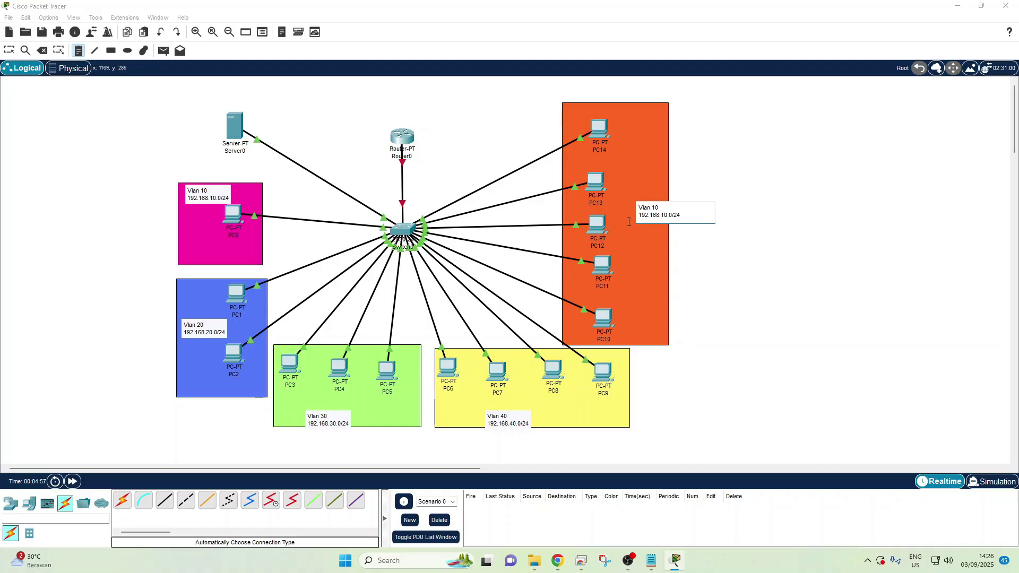
{"action": "key", "text": "BackSpace"}
{"action": "key", "text": "BackSpace"}
{"action": "key", "text": "BackSpace"}
{"action": "type", "text": "5"}
{"action": "left_click", "coordinate": [9, 50]}
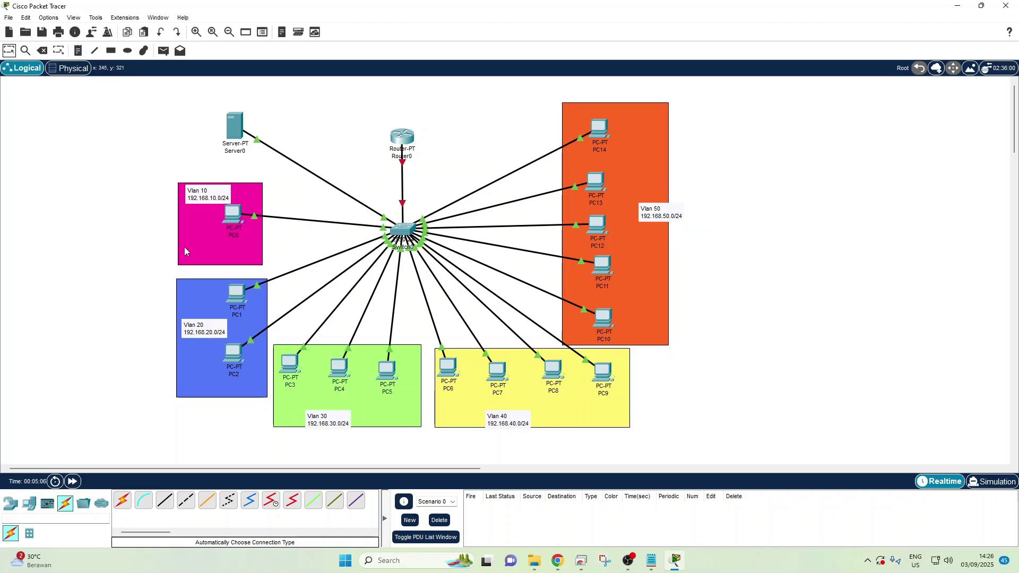
Configure PC0 with static IPv4 address 192.168.10.2, subnet mask 255.255.255.0 and default gateway 192.168.10.1.
{"action": "left_click", "coordinate": [234, 226]}
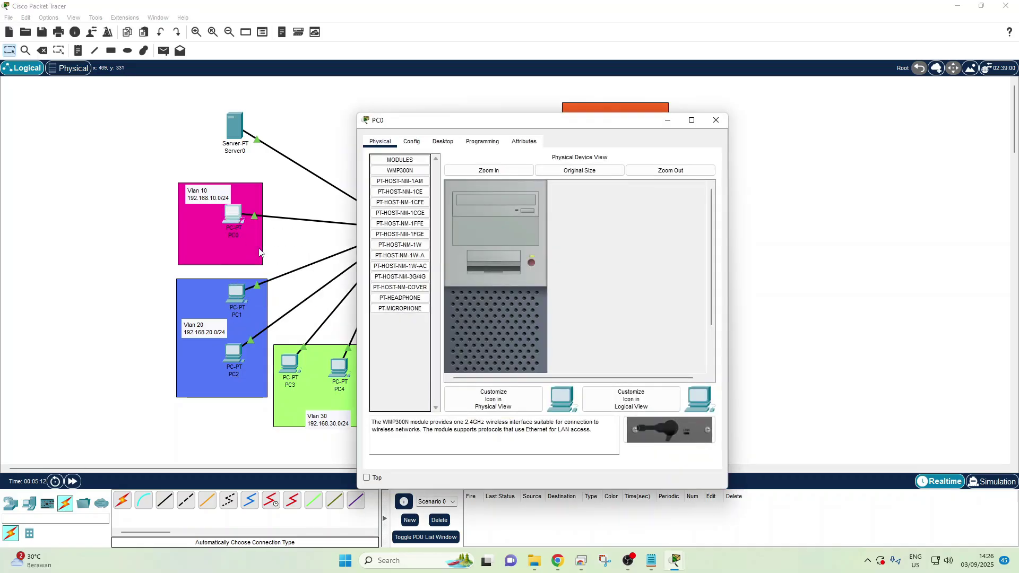
{"action": "left_click", "coordinate": [442, 141]}
{"action": "left_click", "coordinate": [395, 198]}
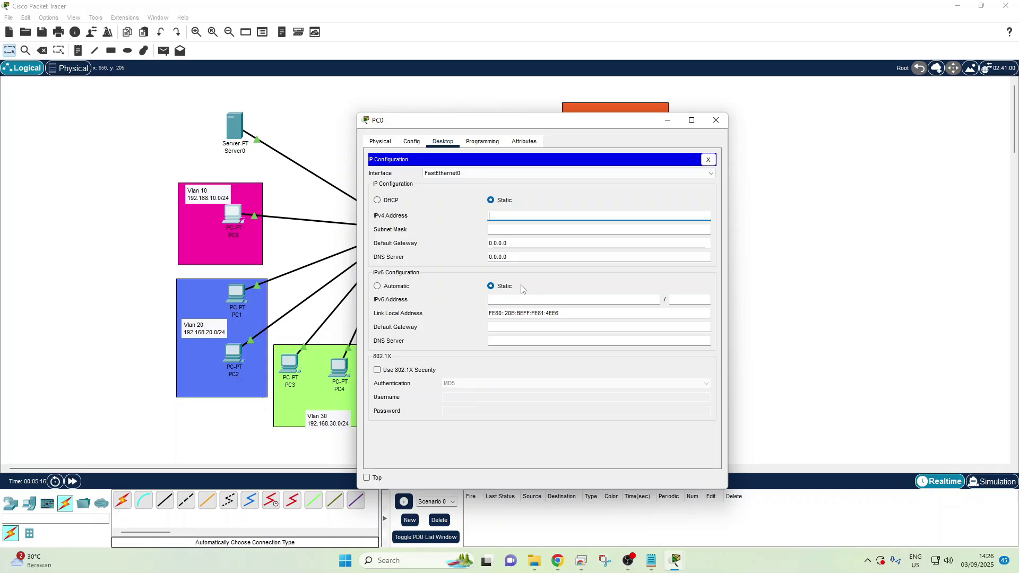
{"action": "type", "text": "192.168.10.2"}
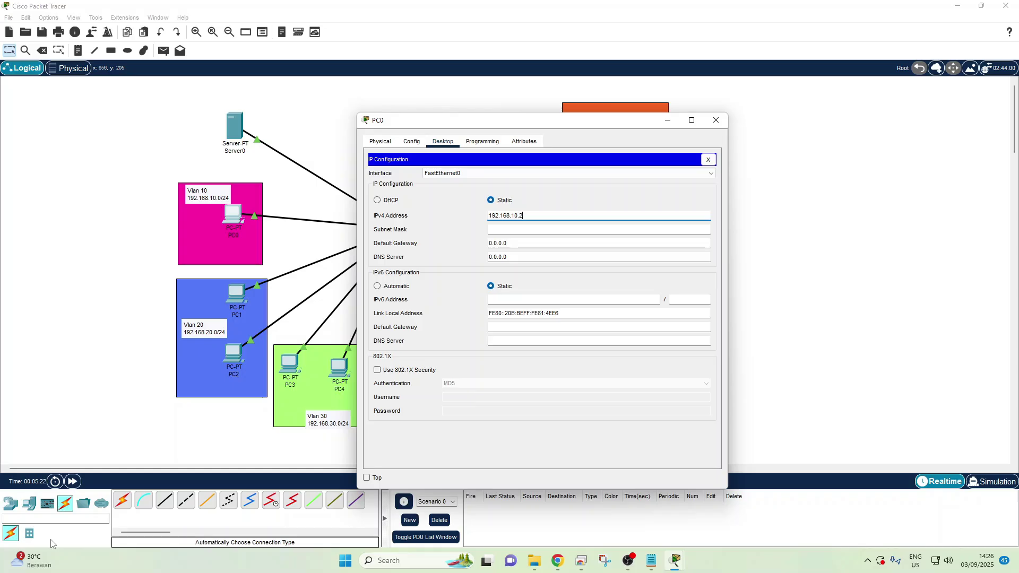
{"action": "left_click", "coordinate": [522, 230]}
{"action": "key", "text": "Tab"}
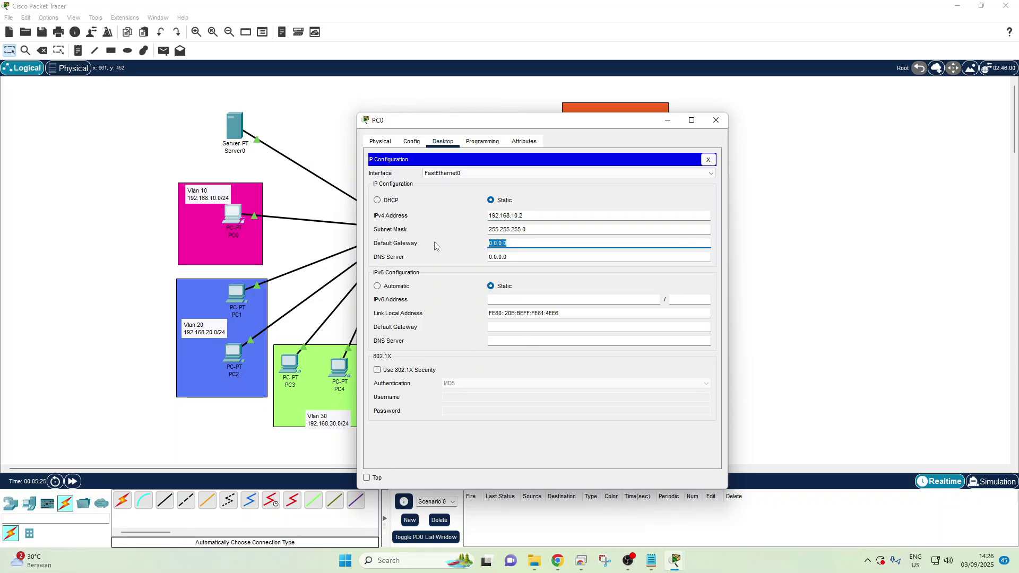
{"action": "type", "text": "192.168.10.1"}
{"action": "left_click", "coordinate": [717, 120]}
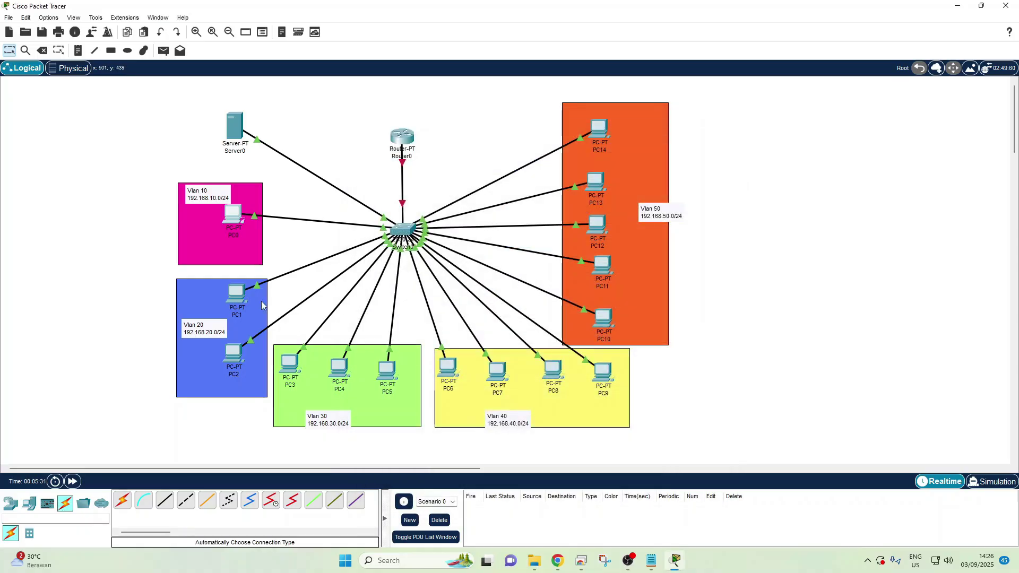
Configure PC1 with static IPv4 address 192.168.20.2, subnet mask 255.255.255.0 and default gateway 192.168.20.1.
{"action": "left_click", "coordinate": [236, 293]}
{"action": "left_click", "coordinate": [442, 144]}
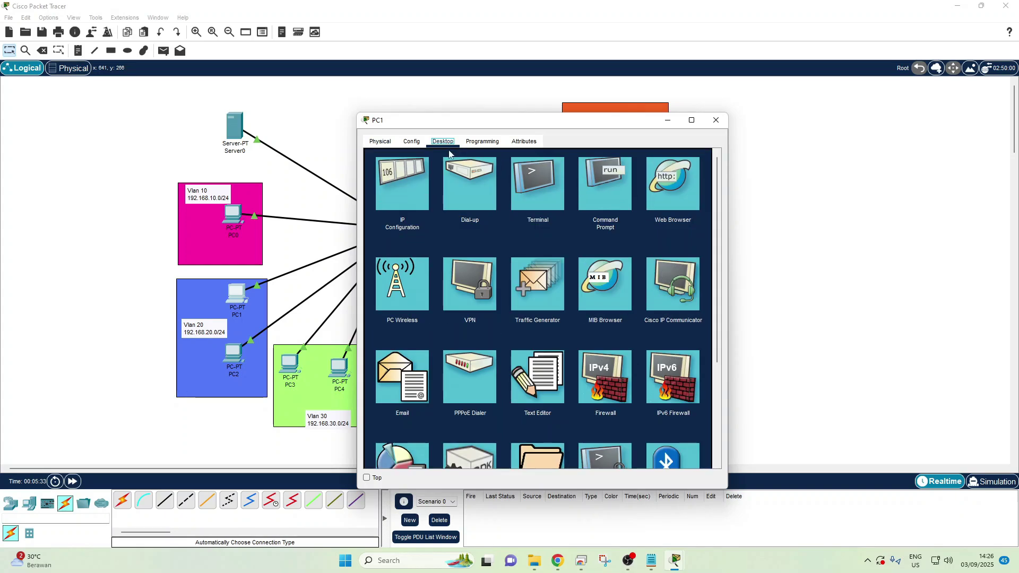
{"action": "left_click", "coordinate": [402, 196]}
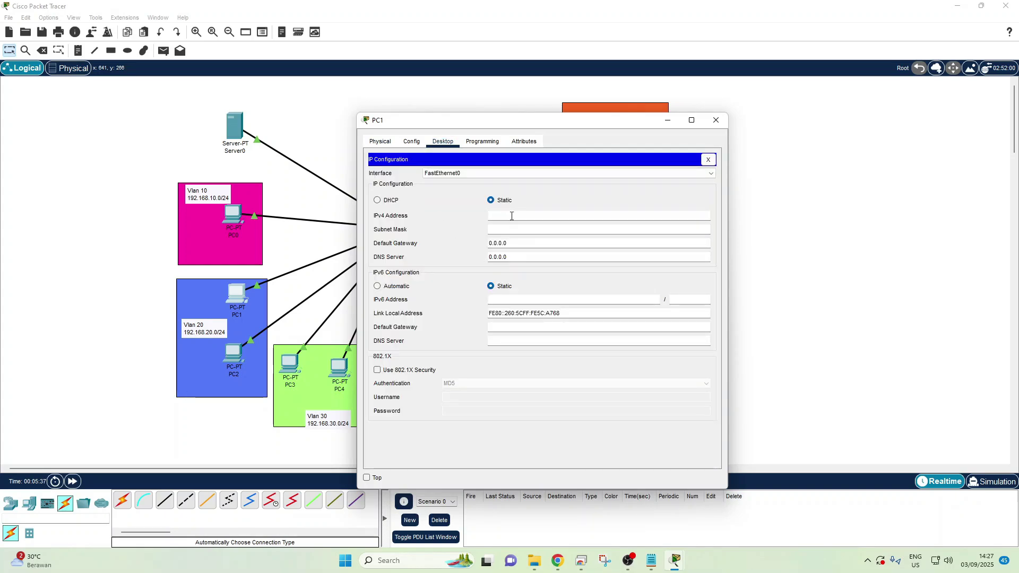
{"action": "left_click", "coordinate": [512, 216]}
{"action": "type", "text": "192.16"}
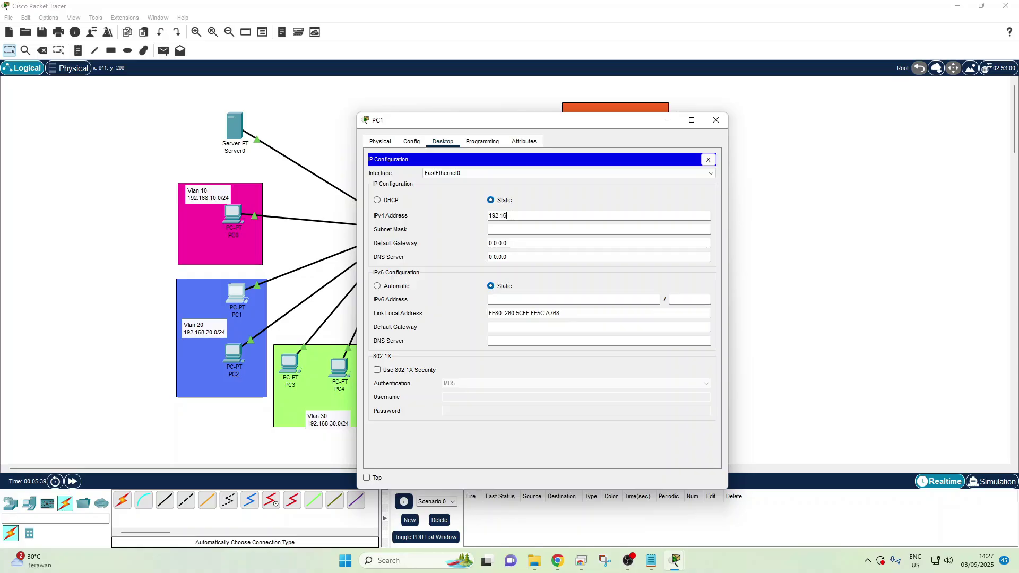
{"action": "type", "text": "8.20.2"}
{"action": "key", "text": "Tab"}
{"action": "key", "text": "Tab"}
{"action": "type", "text": "192."}
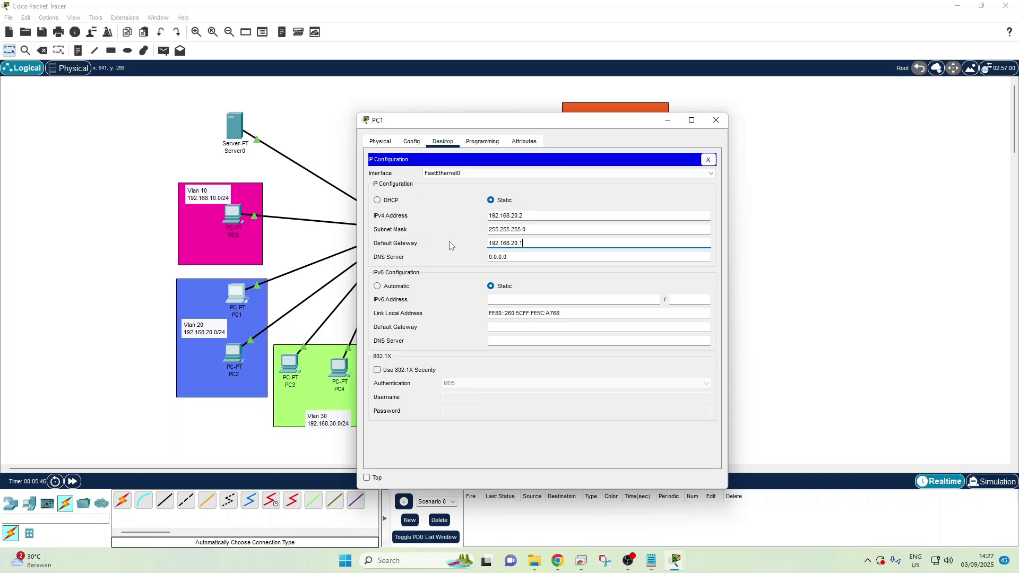
{"action": "type", "text": "168.20.1"}
{"action": "left_click", "coordinate": [716, 120]}
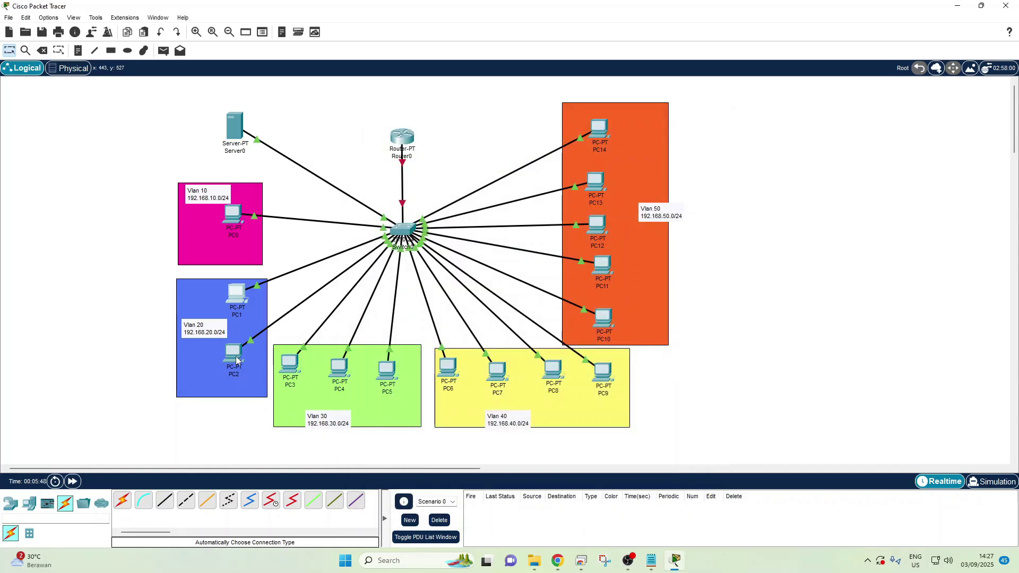
Configure PC2 with static IPv4 address 192.168.20.3, subnet mask 255.255.255.0 and default gateway 192.168.20.1.
{"action": "left_click", "coordinate": [237, 361]}
{"action": "left_click", "coordinate": [442, 141]}
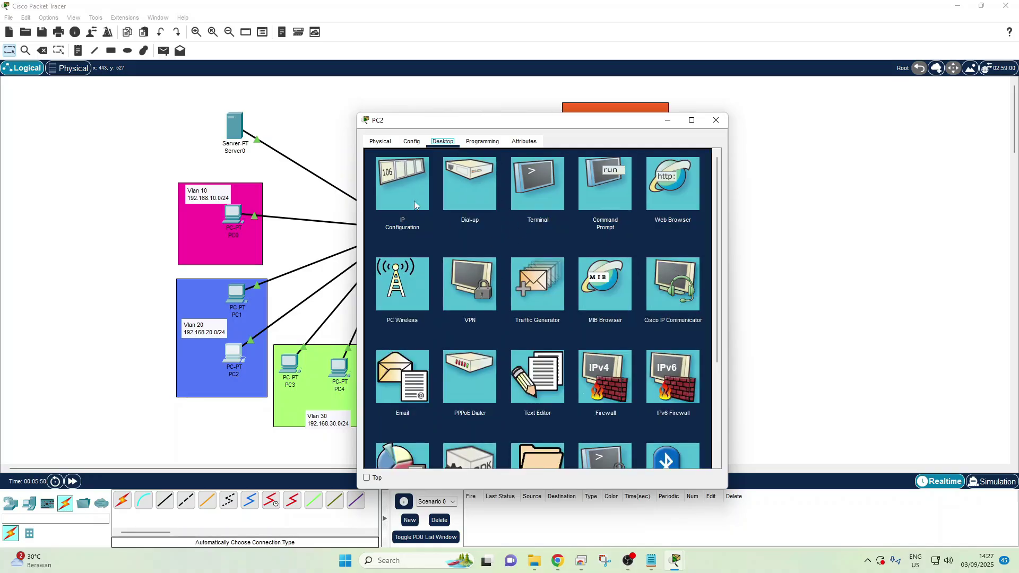
{"action": "left_click", "coordinate": [416, 205]}
{"action": "left_click", "coordinate": [492, 217]}
{"action": "type", "text": "1"}
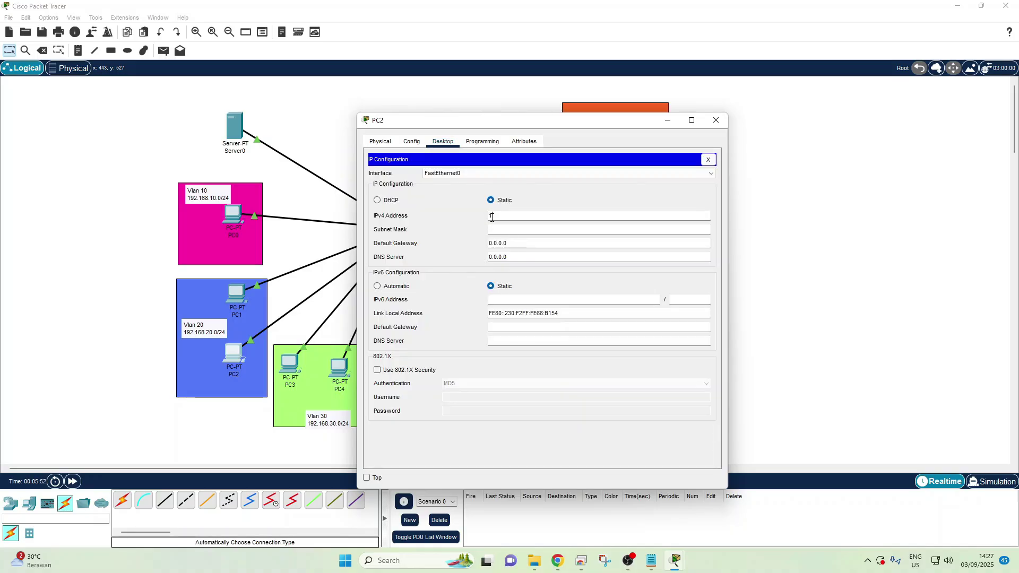
{"action": "type", "text": "92.168.20.3"}
{"action": "left_click", "coordinate": [513, 229]}
{"action": "key", "text": "Tab"}
{"action": "type", "text": "192.16"}
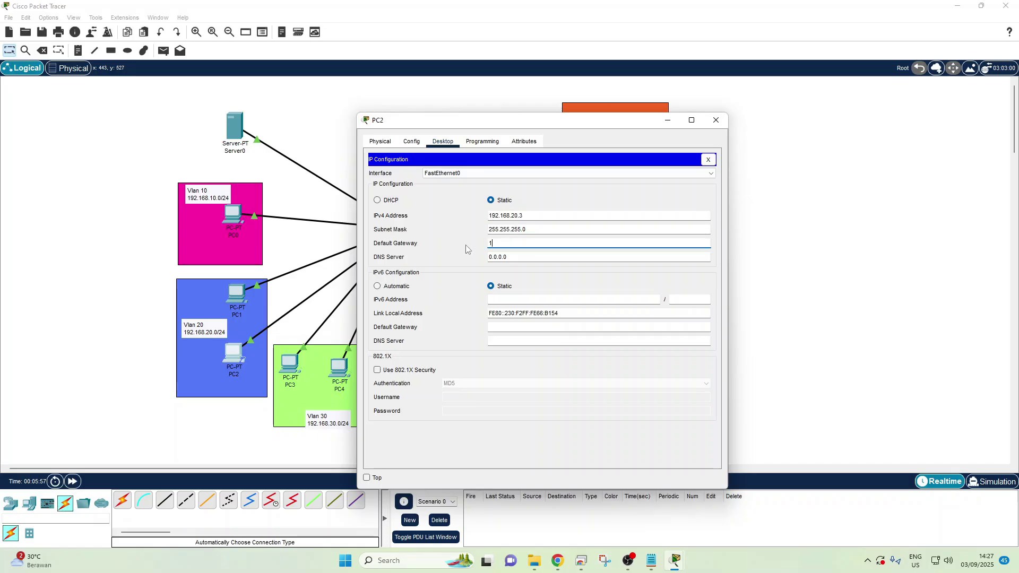
{"action": "type", "text": "8.20.1"}
{"action": "left_click", "coordinate": [716, 120]}
Configure PC3 with static IPv4 address 192.168.30.2, subnet mask 255.255.255.0 and default gateway 192.168.30.1.
{"action": "left_click", "coordinate": [297, 374]}
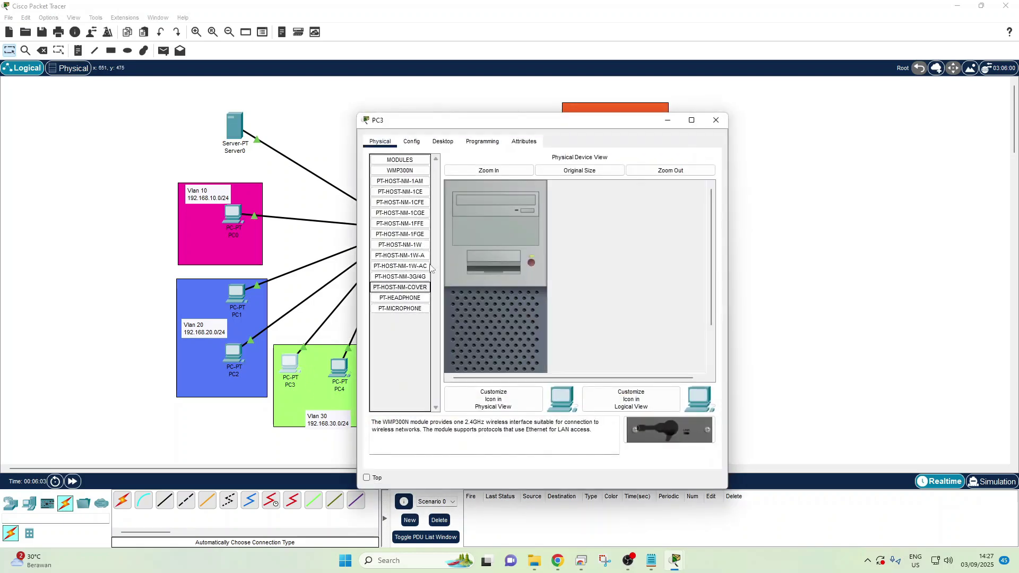
{"action": "left_click", "coordinate": [441, 142]}
{"action": "left_click", "coordinate": [406, 184]}
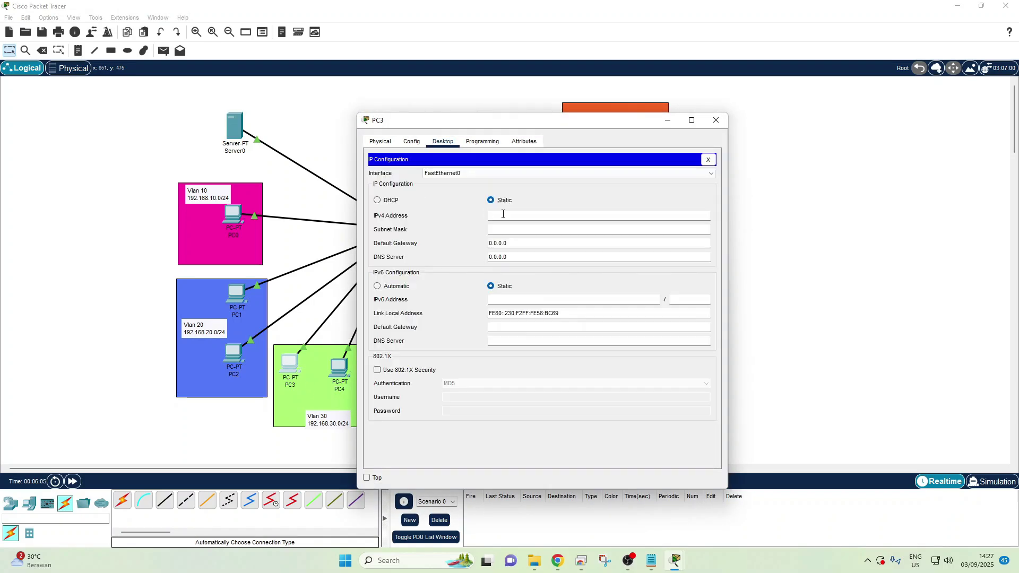
{"action": "type", "text": "168.30.1"}
{"action": "left_click", "coordinate": [510, 229]}
{"action": "key", "text": "Tab"}
{"action": "type", "text": "192.16"}
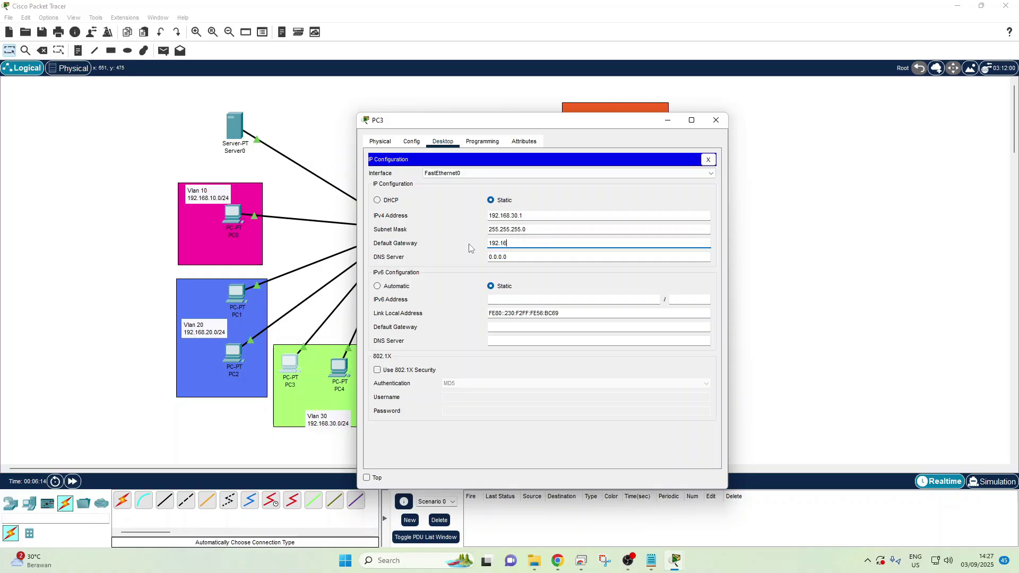
{"action": "type", "text": "8.30.1"}
{"action": "left_click", "coordinate": [523, 216]}
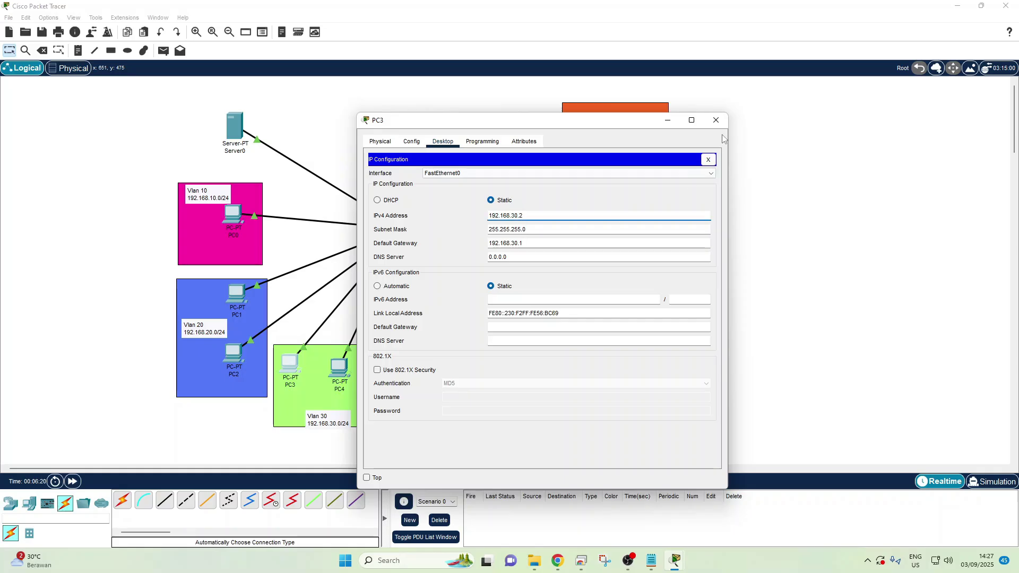
{"action": "left_click", "coordinate": [717, 120]}
Configure PC4 with static IPv4 address 192.168.30.3, subnet mask 255.255.255.0 and default gateway 192.168.30.1.
{"action": "left_click", "coordinate": [340, 369]}
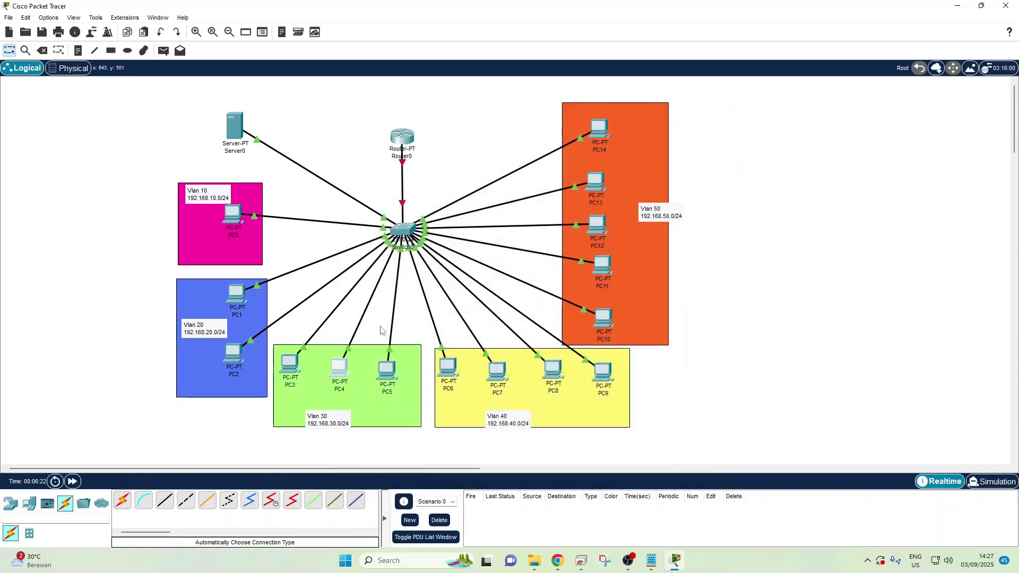
{"action": "left_click", "coordinate": [442, 141]}
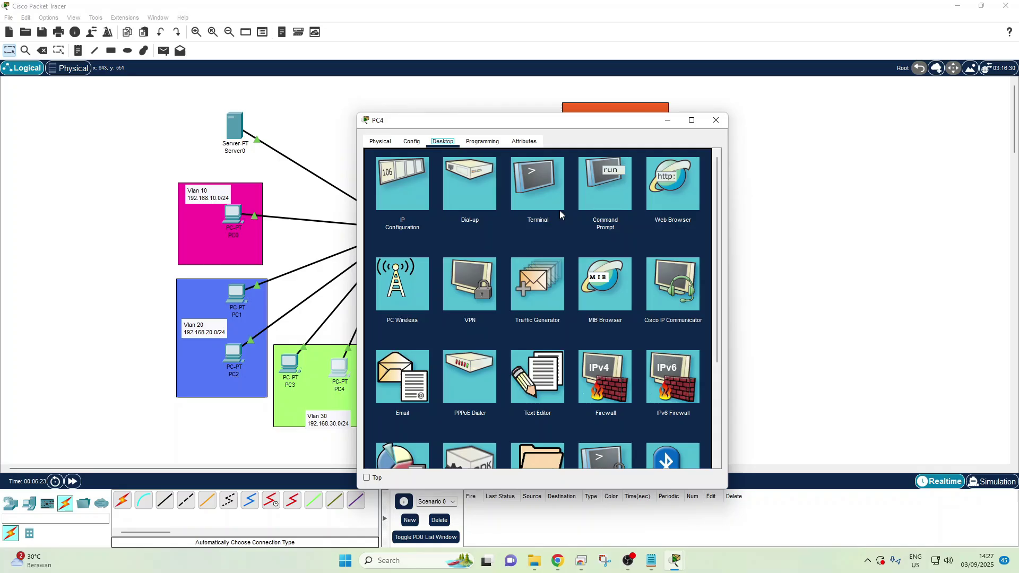
{"action": "left_click", "coordinate": [390, 189]}
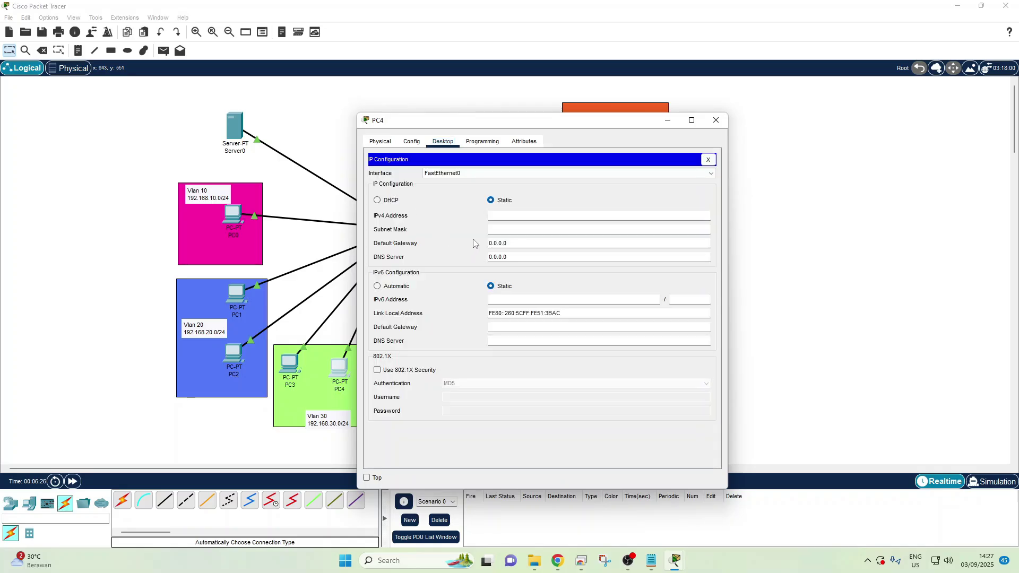
{"action": "left_click", "coordinate": [507, 215]}
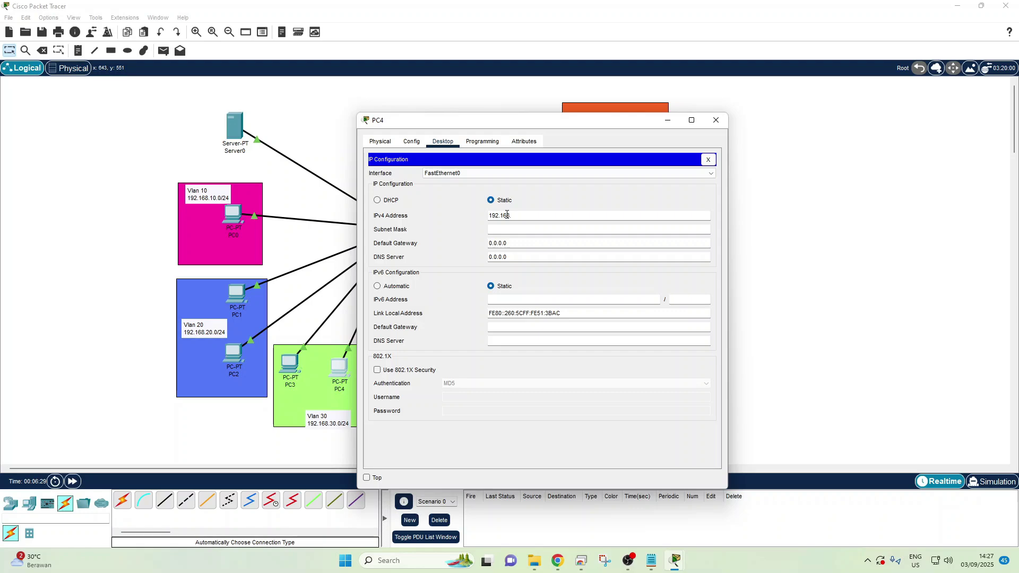
{"action": "type", "text": "192.168.30.3"}
{"action": "left_click", "coordinate": [511, 229]}
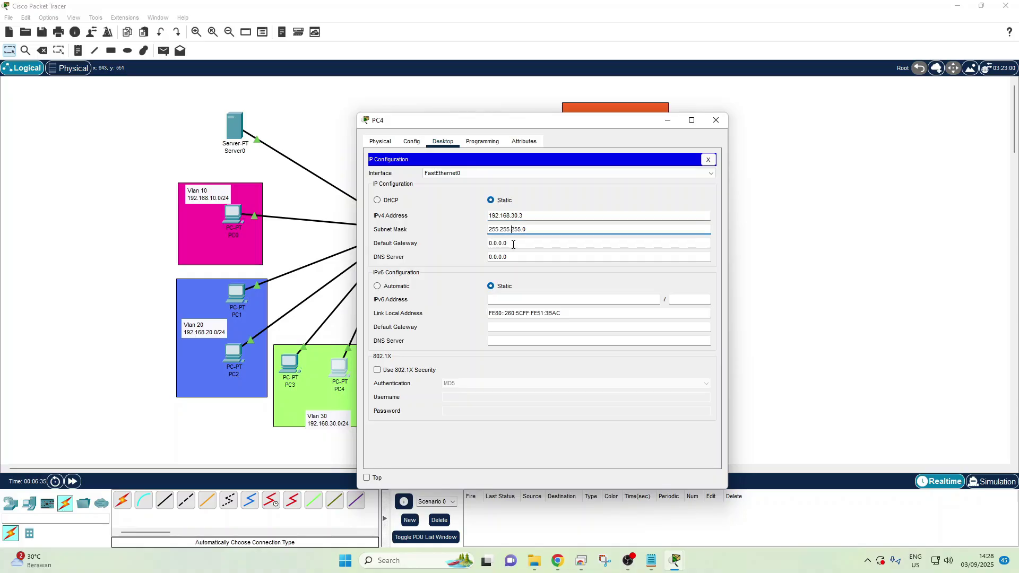
{"action": "key", "text": "Tab"}
{"action": "type", "text": "192.168.3"}
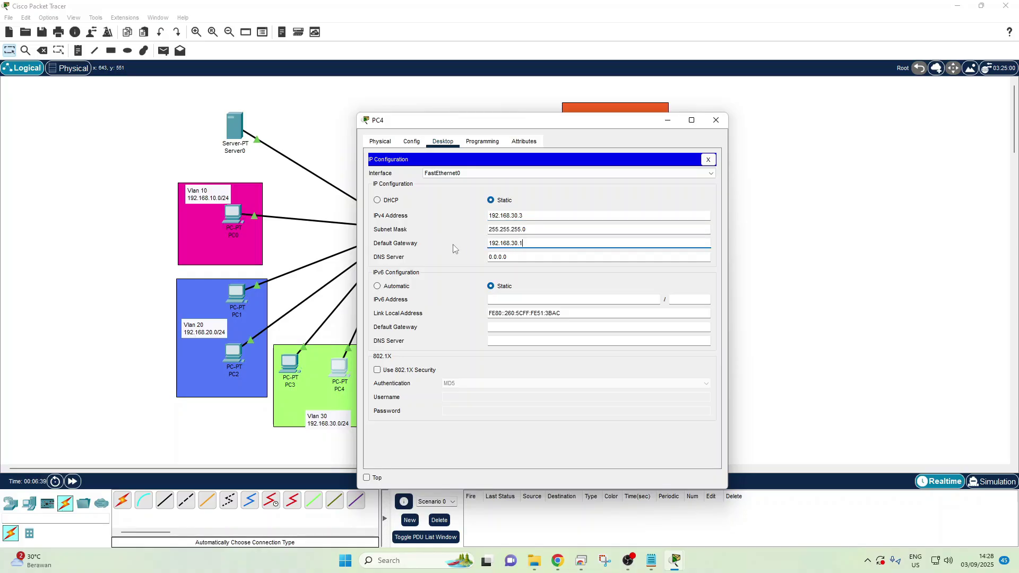
{"action": "left_click", "coordinate": [716, 120]}
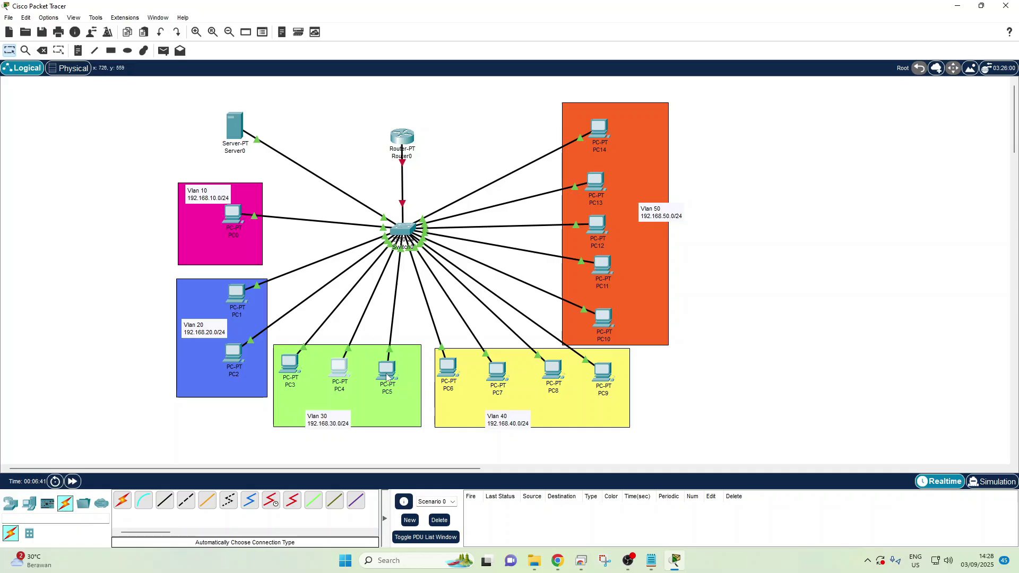
Configure PC5 with static IPv4 address 192.168.30.4, subnet mask 255.255.255.0 and default gateway 192.168.30.1.
{"action": "left_click", "coordinate": [388, 372]}
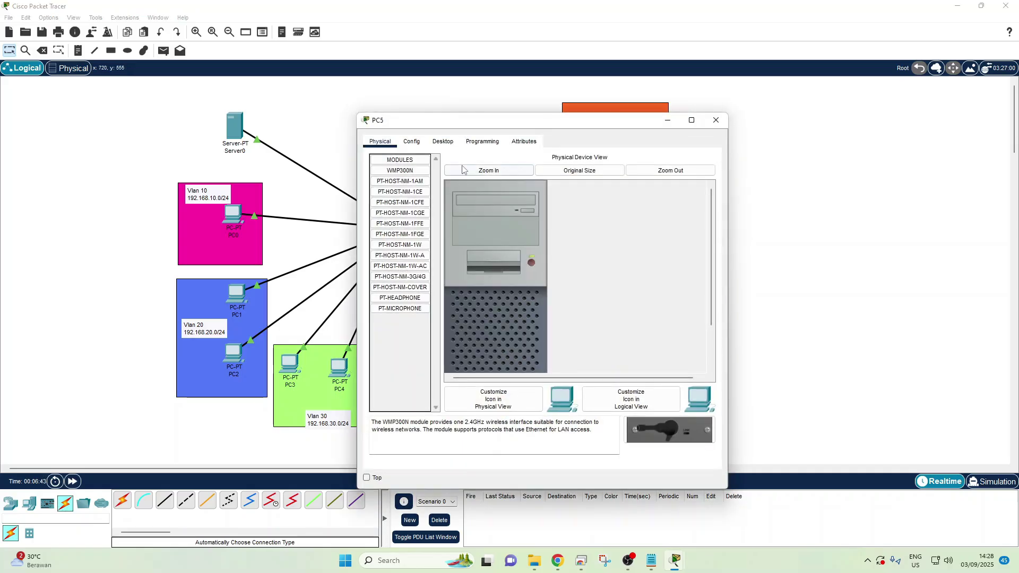
{"action": "left_click", "coordinate": [443, 141]}
{"action": "left_click", "coordinate": [405, 183]}
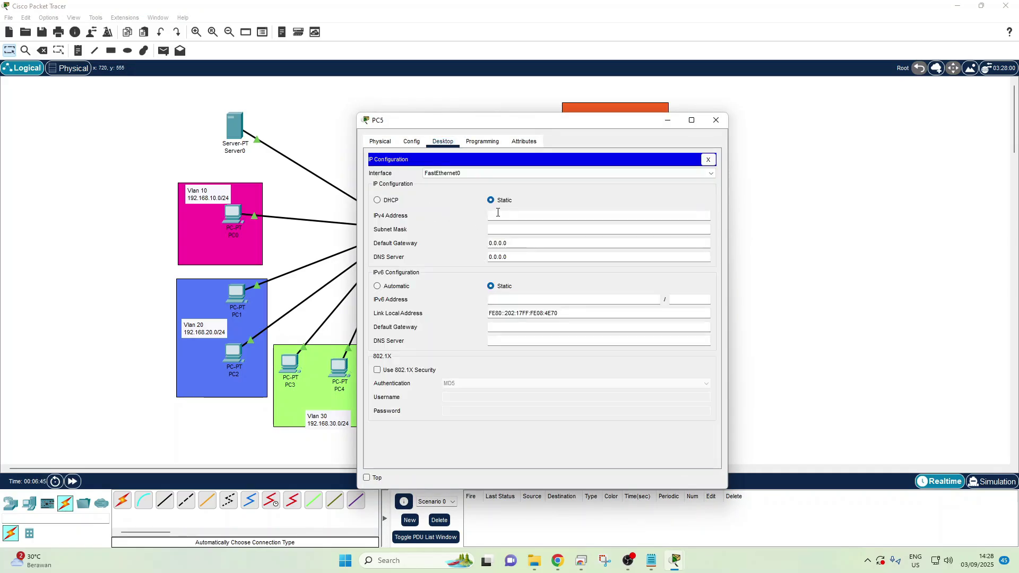
{"action": "type", "text": "192.168.30.4"}
{"action": "left_click_drag", "start_coordinate": [516, 241], "coordinate": [455, 248]}
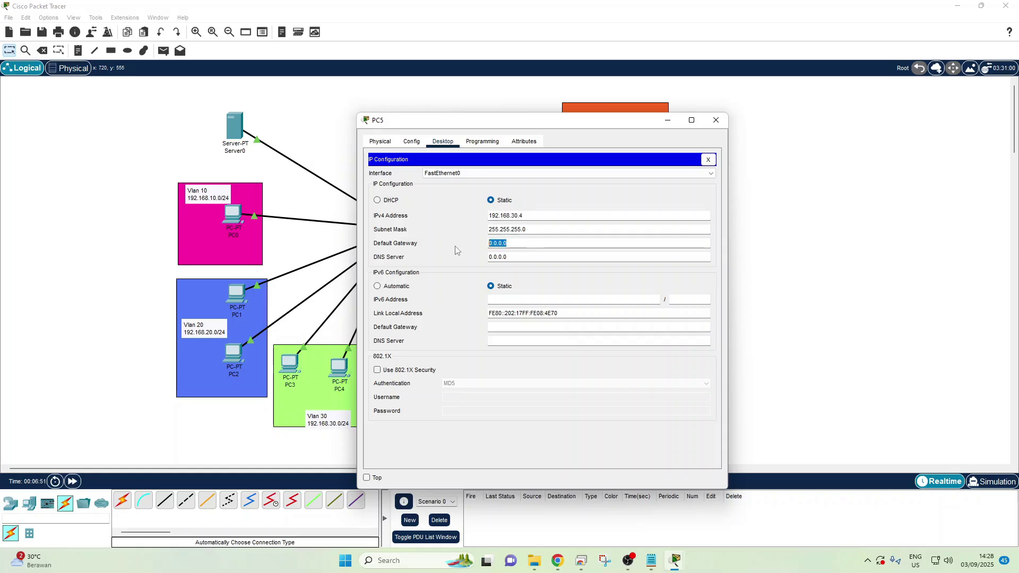
{"action": "type", "text": "192.168."}
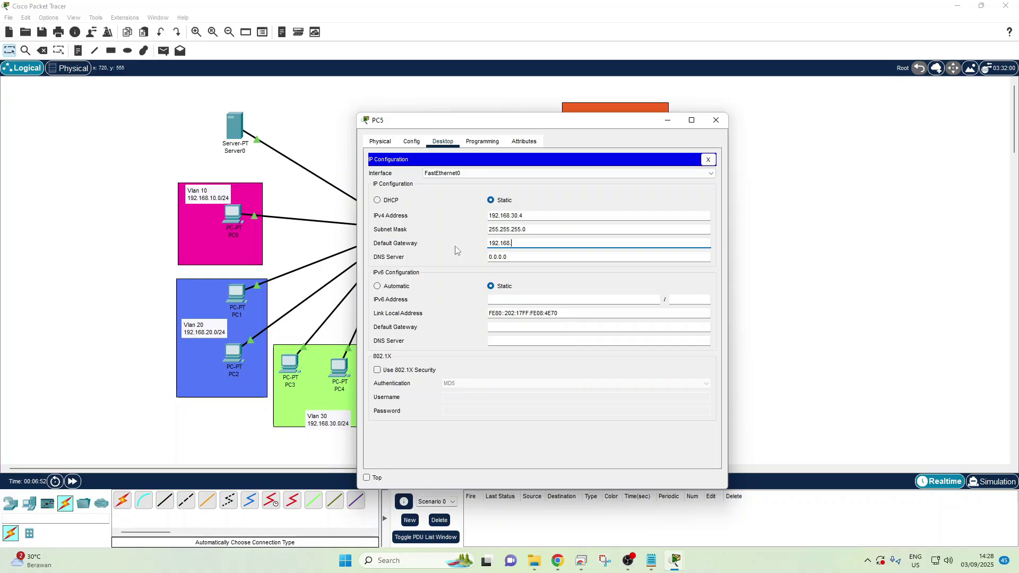
{"action": "type", "text": "30.1"}
{"action": "left_click", "coordinate": [716, 120]}
Configure PC6 with static IPv4 address 192.168.40.2, subnet mask 255.255.255.0 and default gateway 192.168.40.1.
{"action": "left_click", "coordinate": [448, 370]}
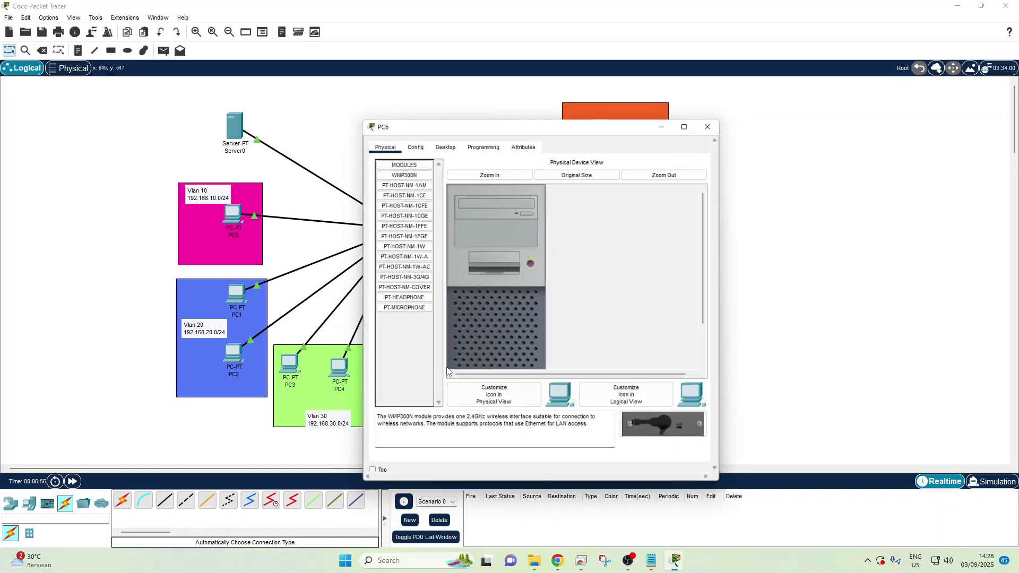
{"action": "left_click", "coordinate": [443, 141]}
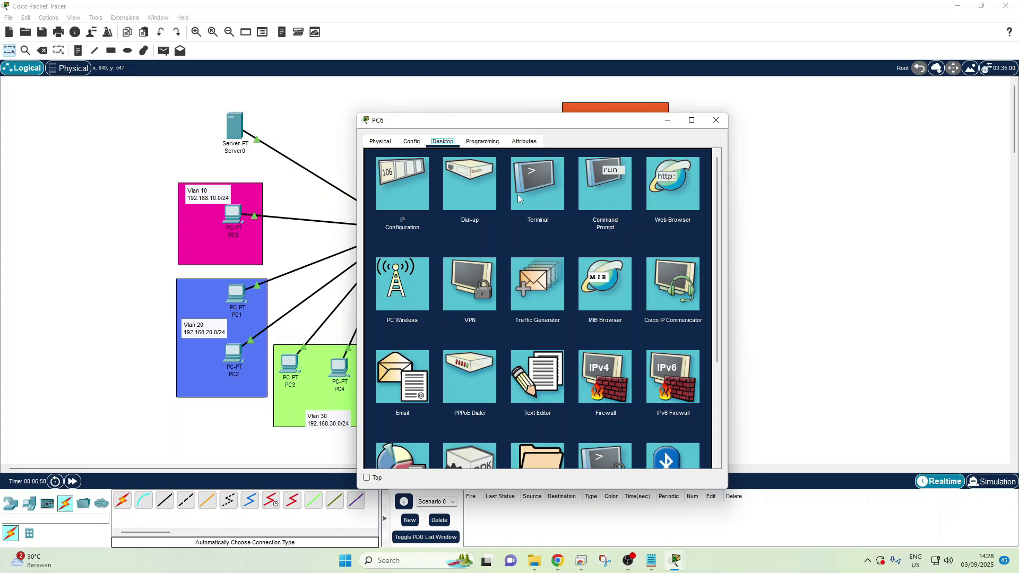
{"action": "left_click", "coordinate": [402, 192]}
{"action": "type", "text": "192.168.40.2"}
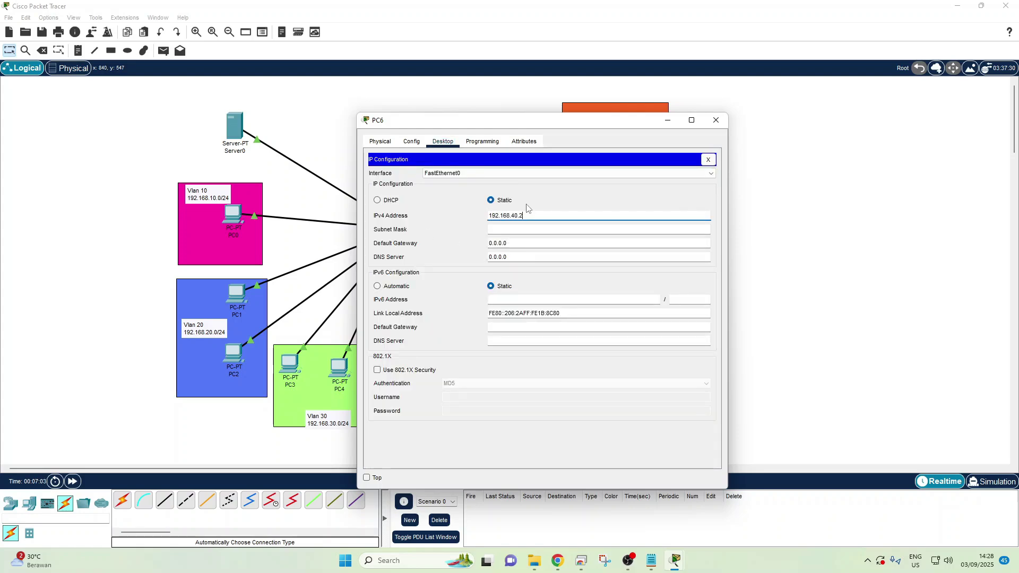
{"action": "key", "text": "Tab"}
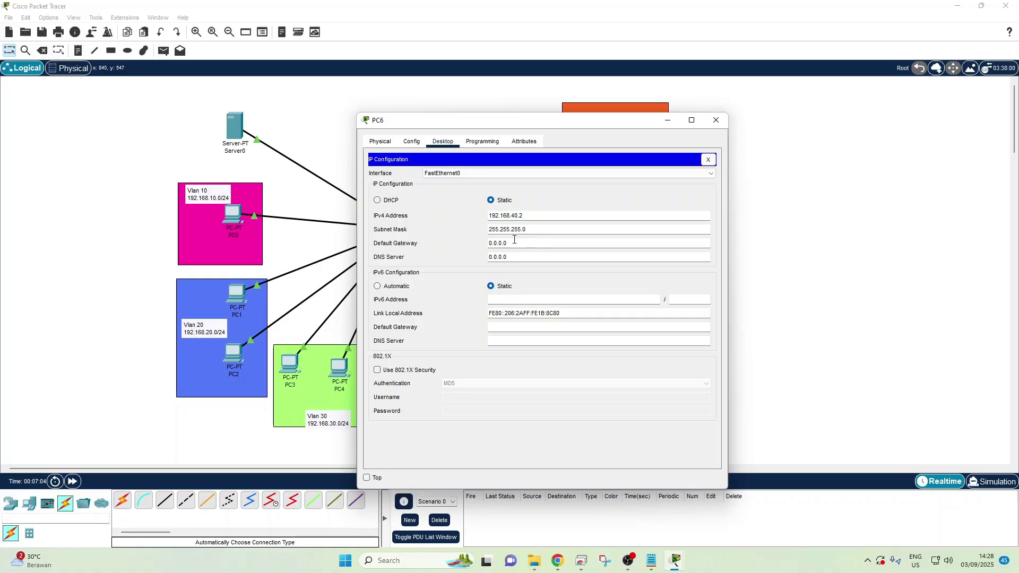
{"action": "key", "text": "Tab"}
{"action": "type", "text": "192.168.40.1"}
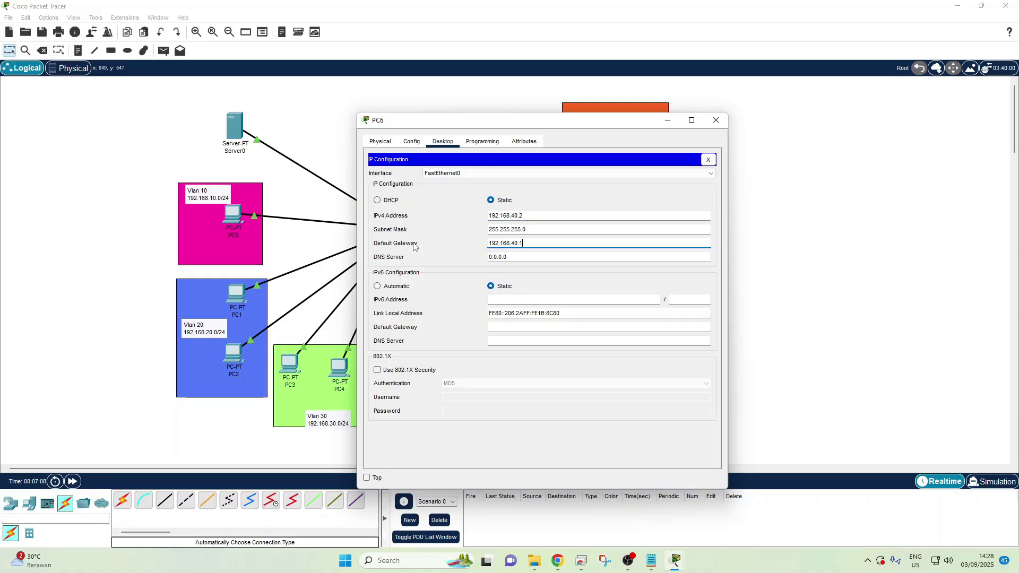
{"action": "left_click", "coordinate": [716, 120]}
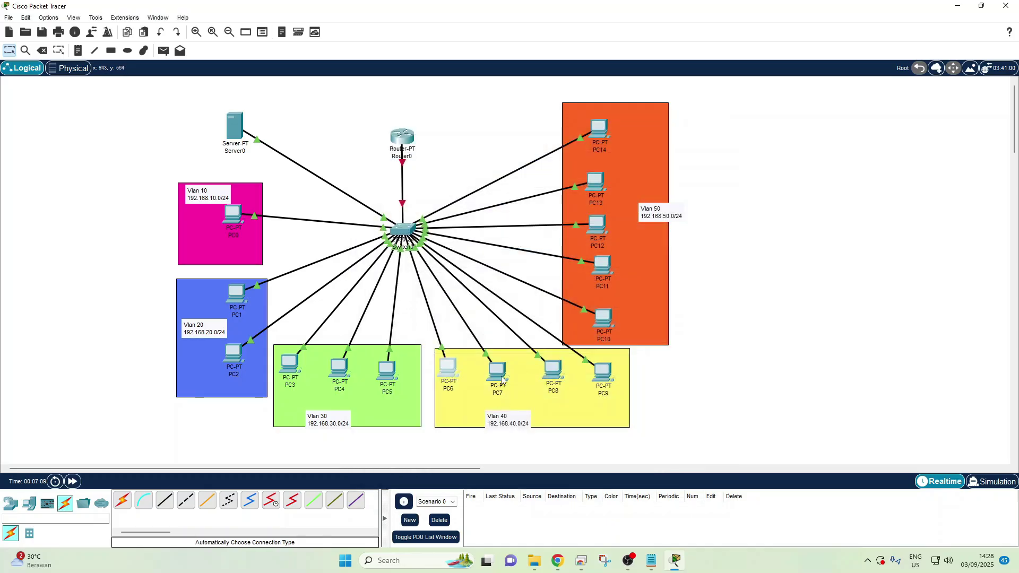
Configure PC7 with static IPv4 address 192.168.40.3, subnet mask 255.255.255.0 and default gateway 192.168.40.1.
{"action": "left_click", "coordinate": [500, 375]}
{"action": "left_click", "coordinate": [442, 141]}
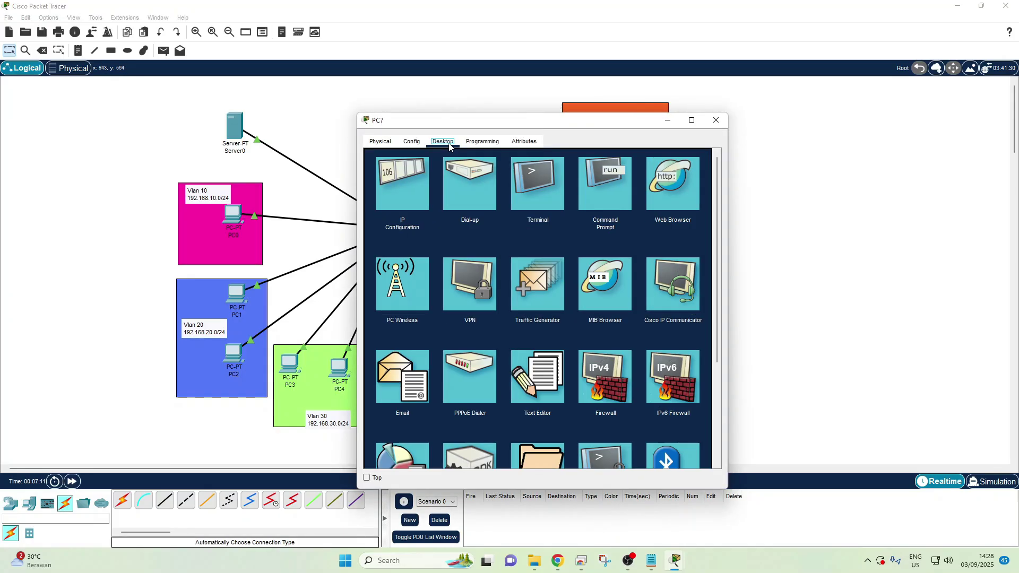
{"action": "left_click", "coordinate": [411, 201]}
{"action": "type", "text": "192"}
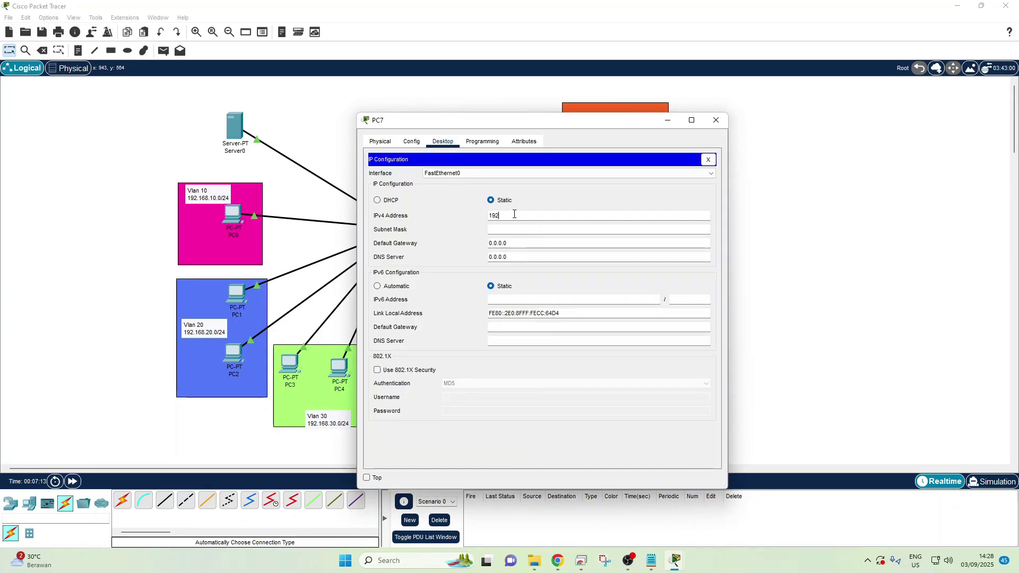
{"action": "type", "text": ".168.40.3"}
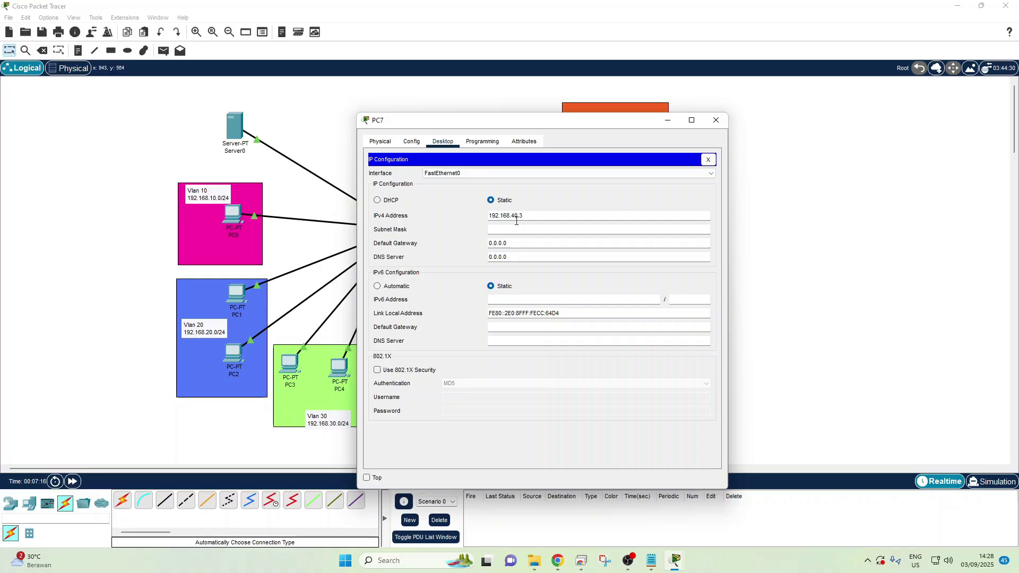
{"action": "left_click", "coordinate": [517, 229]}
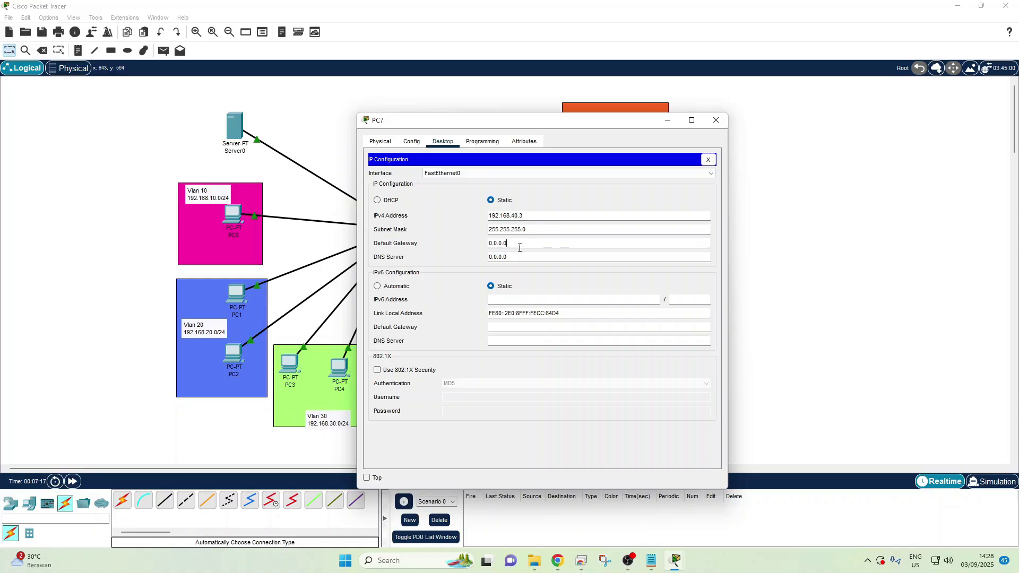
{"action": "key", "text": "Tab"}
{"action": "type", "text": "192.168"}
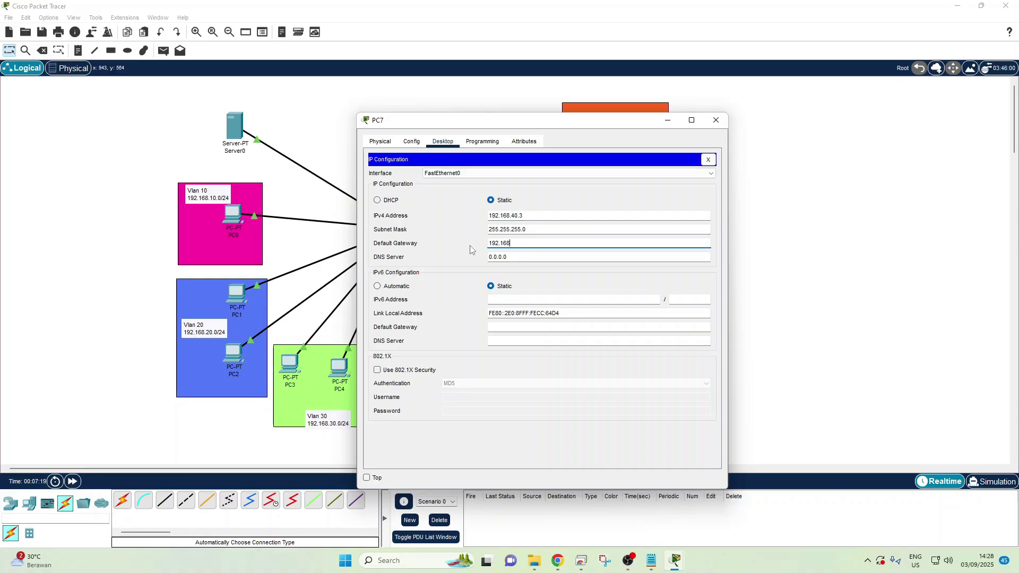
{"action": "type", "text": ".40.1"}
{"action": "left_click", "coordinate": [719, 121]}
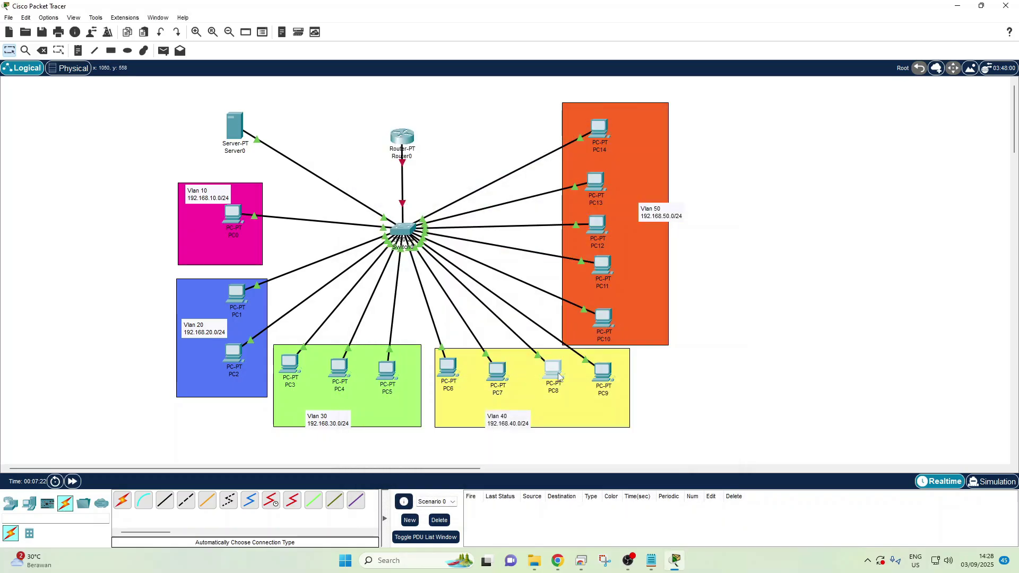
Set PC8's static IPv4 address to 192.168.40.4 in its IP configuration.
{"action": "left_click", "coordinate": [524, 379]}
{"action": "left_click", "coordinate": [443, 141]}
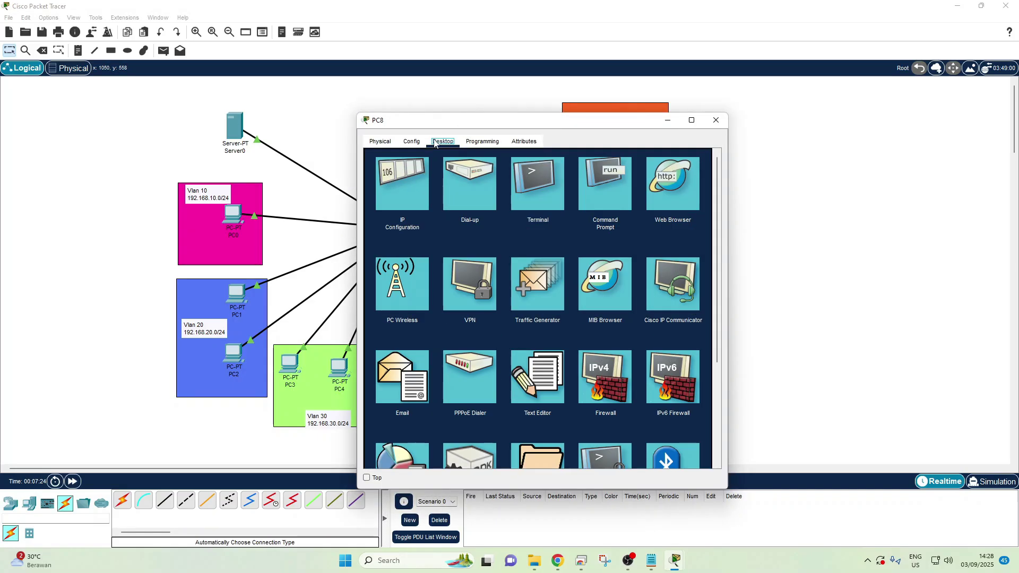
{"action": "left_click", "coordinate": [418, 201]}
{"action": "left_click", "coordinate": [514, 217]}
{"action": "type", "text": "19"}
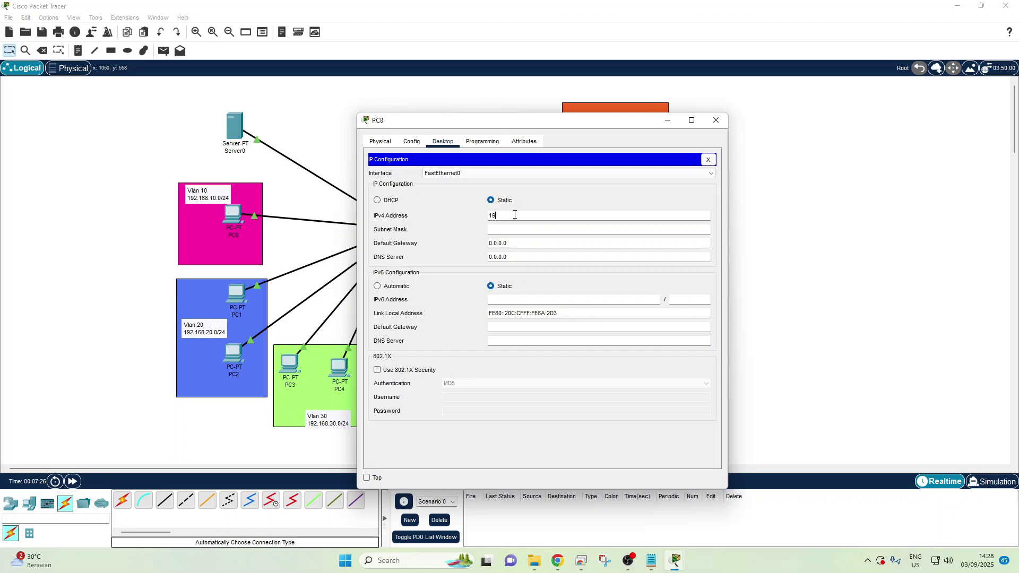
{"action": "type", "text": "2.168.40."}
{"action": "left_click_drag", "start_coordinate": [594, 122], "coordinate": [825, 110]}
{"action": "left_click", "coordinate": [768, 201]}
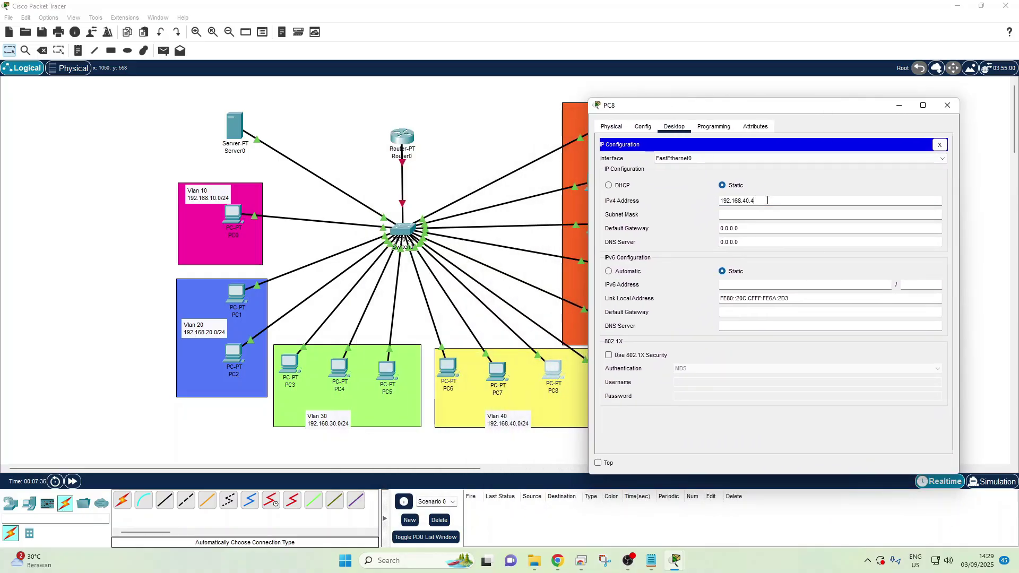
{"action": "type", "text": "4"}
Fill in PC8's default subnet mask and set its default gateway to 192.168.40.1.
{"action": "left_click", "coordinate": [750, 214]}
{"action": "key", "text": "BackSpace"}
{"action": "key", "text": "BackSpace"}
{"action": "key", "text": "BackSpace"}
{"action": "key", "text": "BackSpace"}
{"action": "key", "text": "BackSpace"}
{"action": "key", "text": "BackSpace"}
{"action": "key", "text": "BackSpace"}
{"action": "type", "text": "192.168.40.1"}
{"action": "left_click", "coordinate": [948, 104]}
Configure PC9 with static IPv4 address 192.168.40.5, subnet mask 255.255.255.0 and default gateway 192.168.40.1.
{"action": "left_click", "coordinate": [603, 372]}
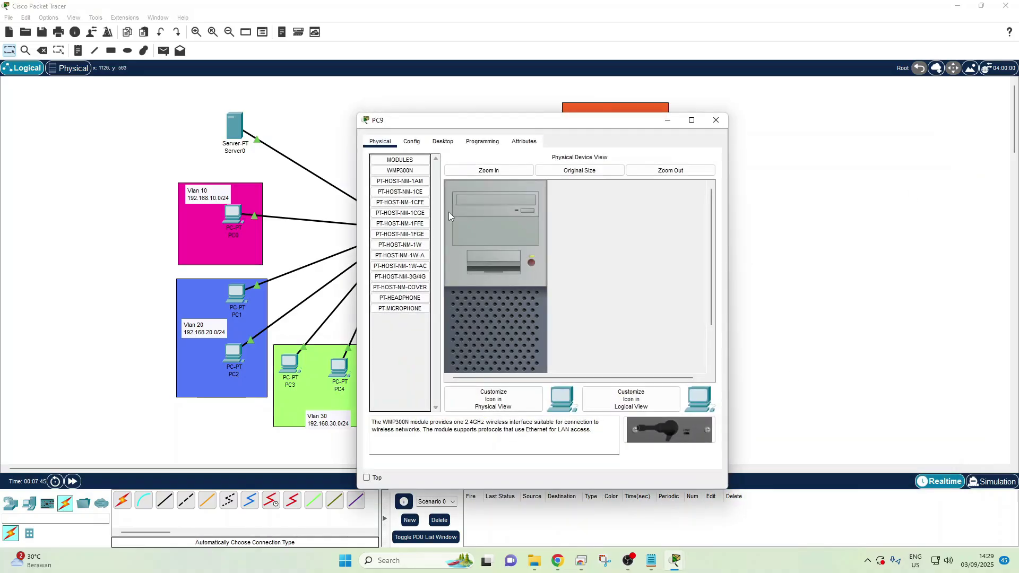
{"action": "left_click", "coordinate": [442, 141]}
{"action": "left_click", "coordinate": [406, 184]}
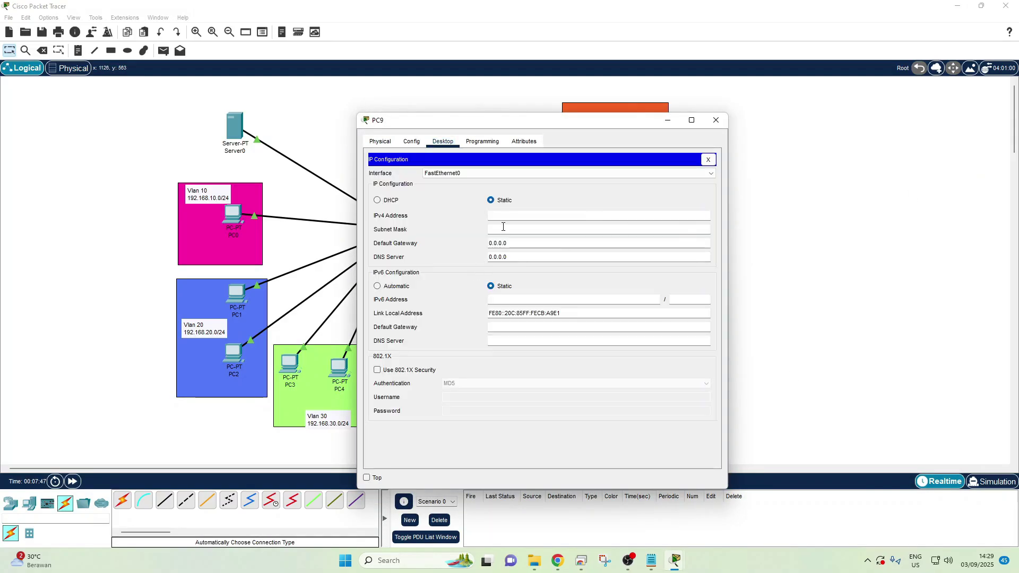
{"action": "type", "text": "192.168.40"}
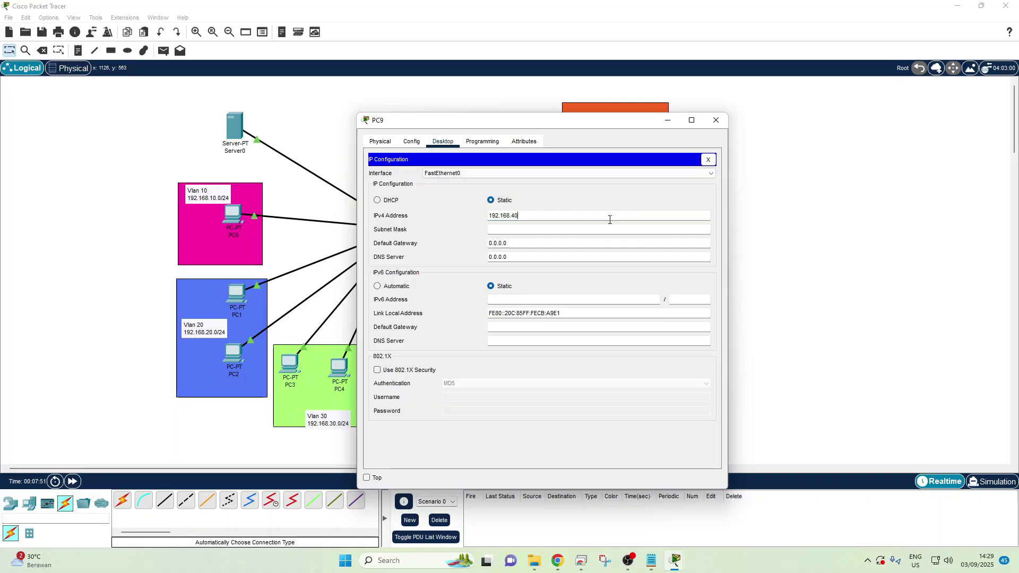
{"action": "type", "text": ".5"}
{"action": "left_click", "coordinate": [569, 230]}
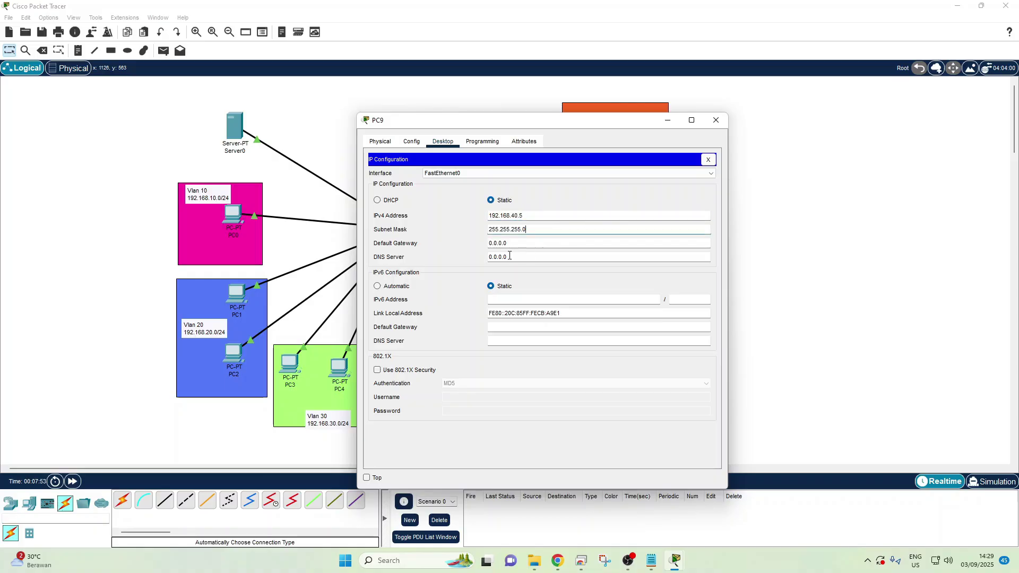
{"action": "left_click", "coordinate": [497, 245]}
{"action": "triple_click", "coordinate": [497, 245]}
{"action": "type", "text": "19"}
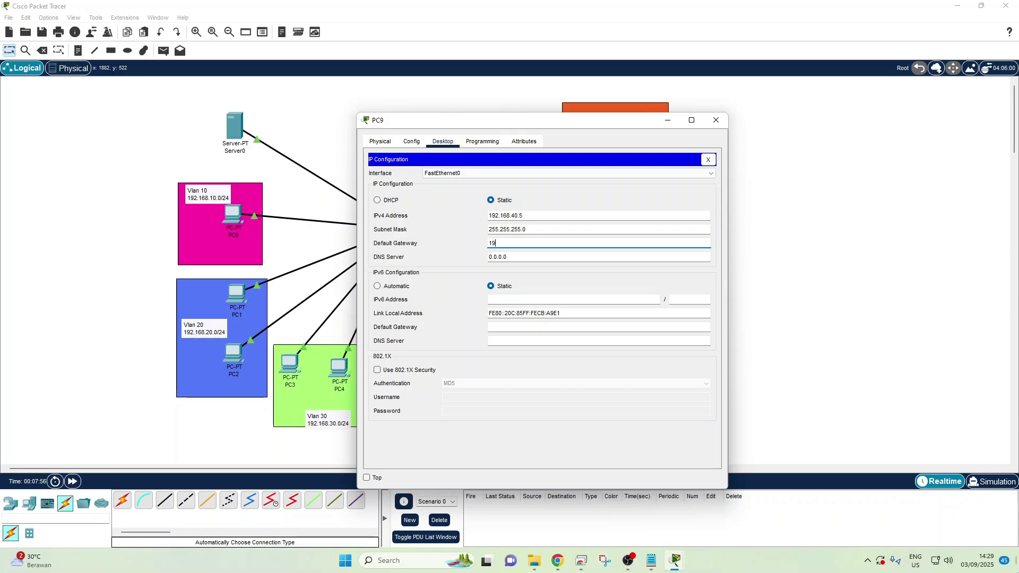
{"action": "type", "text": "22.168.40.1"}
{"action": "left_click", "coordinate": [717, 121]}
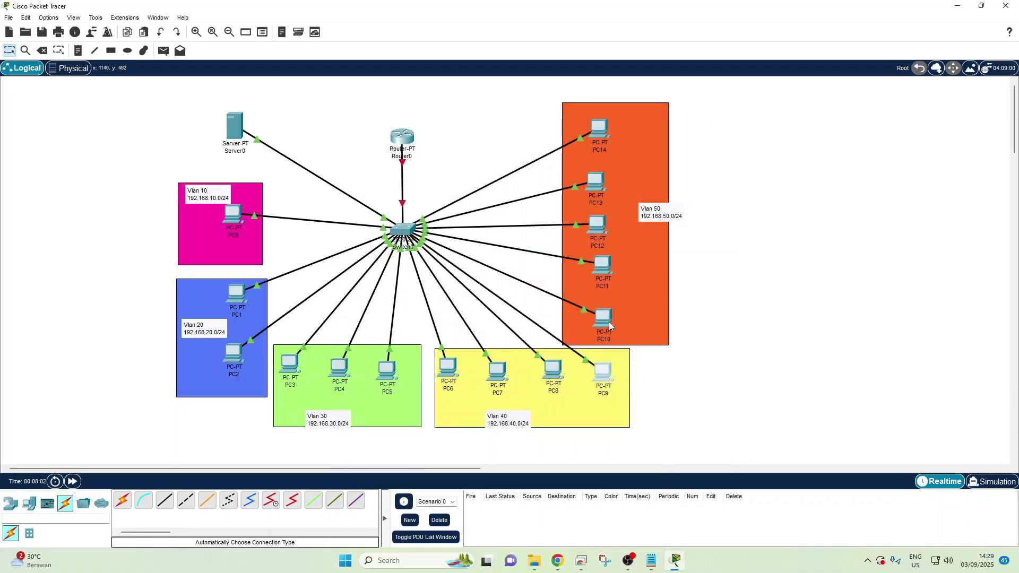
Configure PC10 with static IPv4 address 192.168.50.2, subnet mask 255.255.255.0 and the VLAN 50 default gateway.
{"action": "left_click", "coordinate": [605, 319]}
{"action": "left_click", "coordinate": [443, 142]}
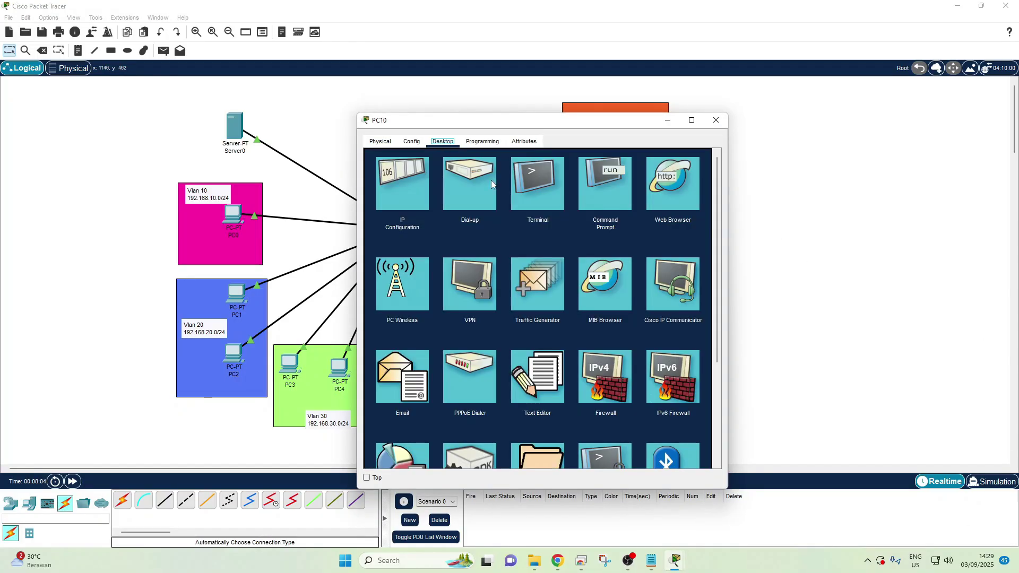
{"action": "left_click", "coordinate": [395, 191]}
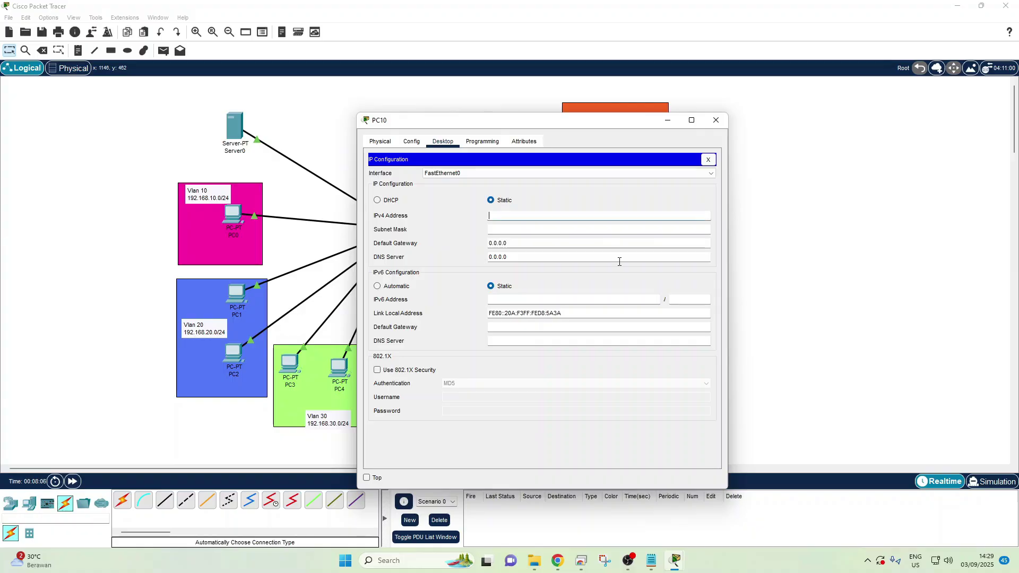
{"action": "type", "text": "192.168.50.2"}
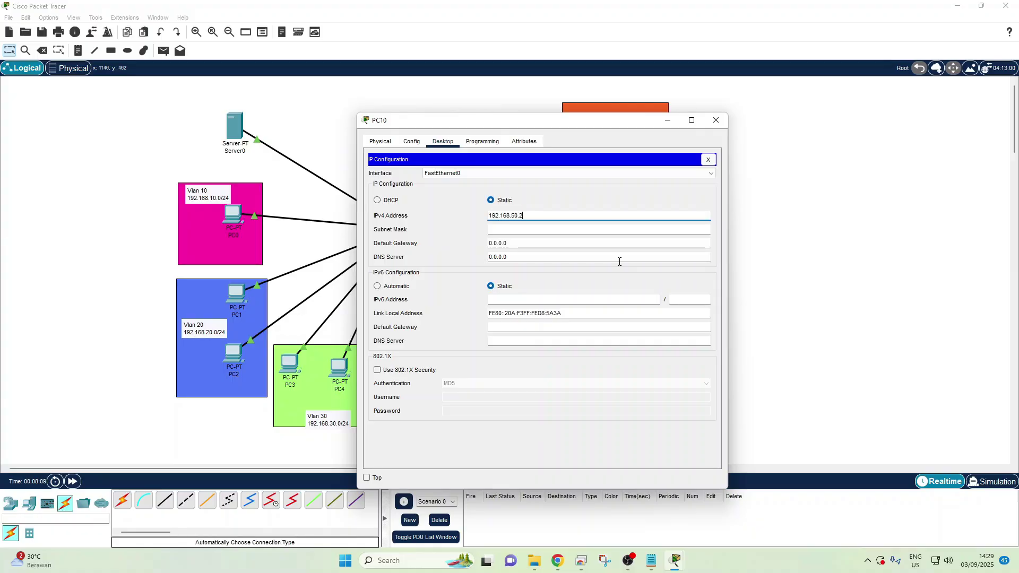
{"action": "left_click", "coordinate": [563, 229]}
{"action": "left_click", "coordinate": [526, 243]}
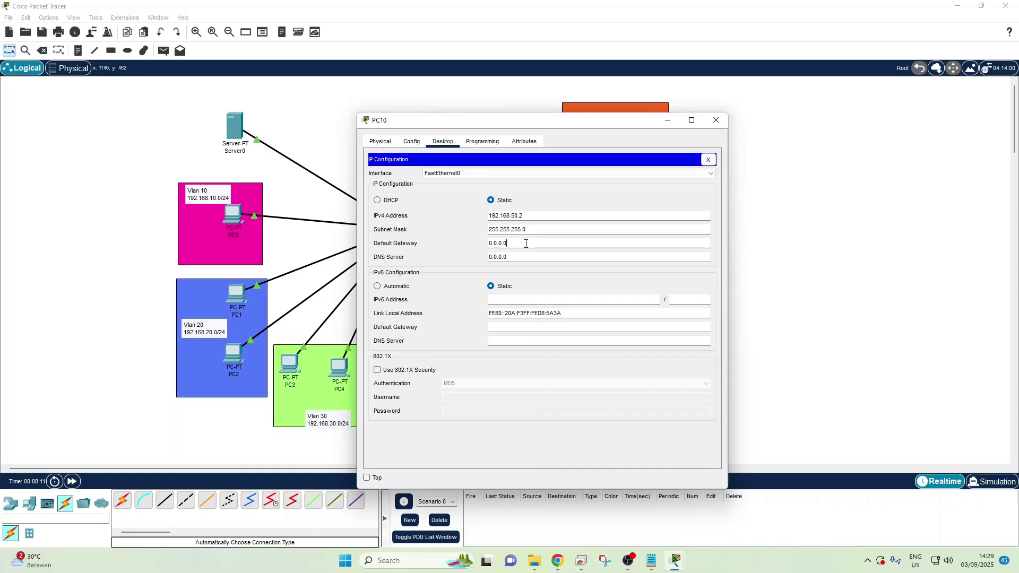
{"action": "key", "text": "BackSpace"}
{"action": "type", "text": "192.168"}
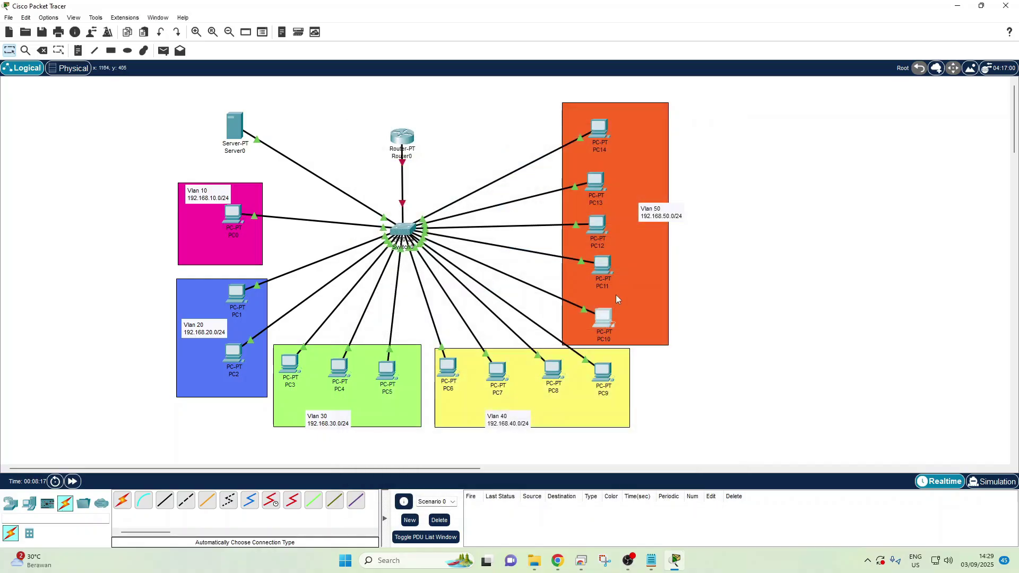
{"action": "left_click", "coordinate": [716, 120]}
Configure PC11 with static IPv4 address 192.168.50.3, subnet mask 255.255.255.0 and default gateway 192.168.50.1.
{"action": "left_click", "coordinate": [607, 275]}
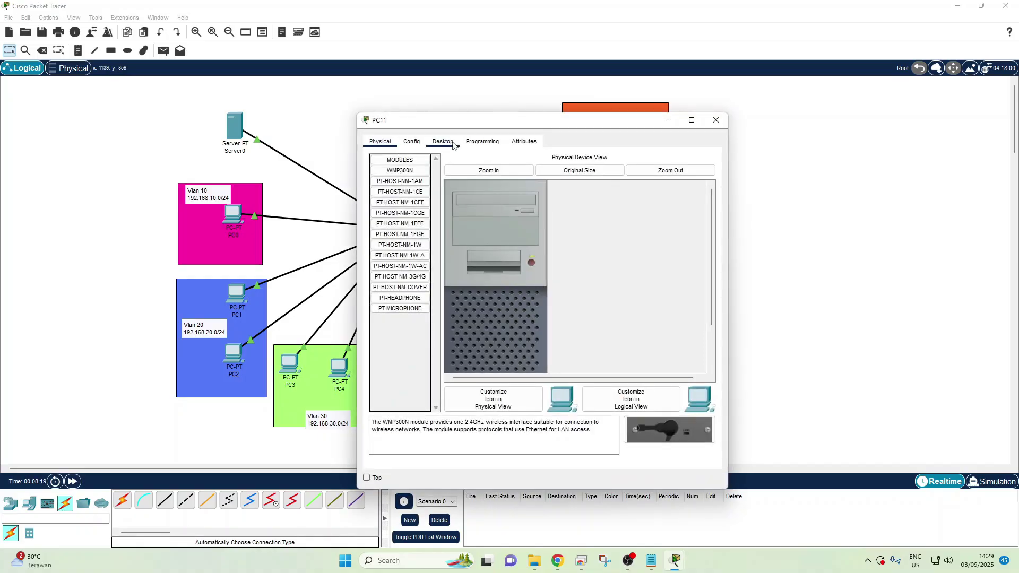
{"action": "left_click", "coordinate": [443, 142]}
{"action": "left_click", "coordinate": [393, 193]}
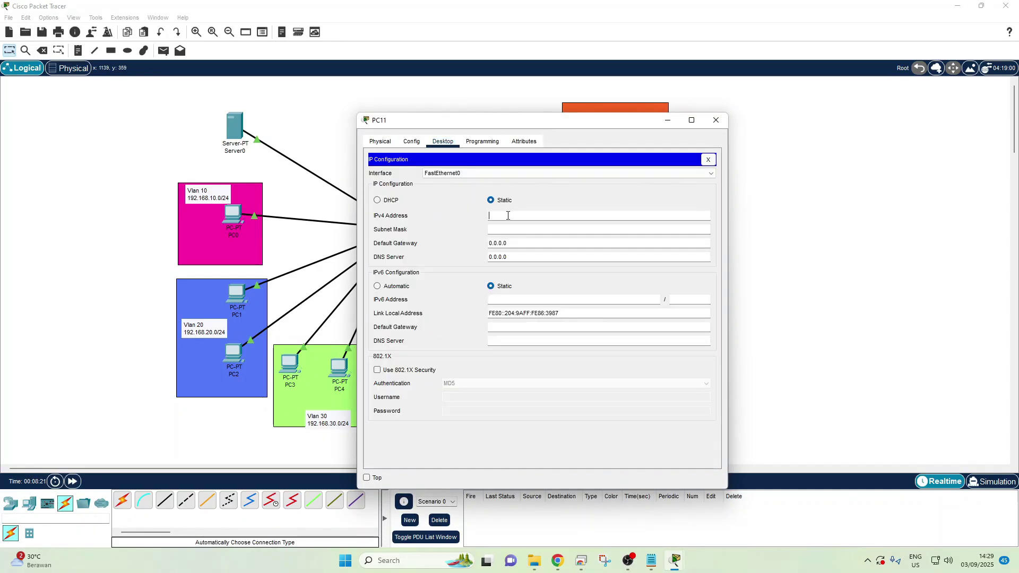
{"action": "left_click", "coordinate": [524, 212]}
{"action": "type", "text": "192.168.50.3"}
{"action": "left_click", "coordinate": [547, 229]}
{"action": "left_click", "coordinate": [528, 245]}
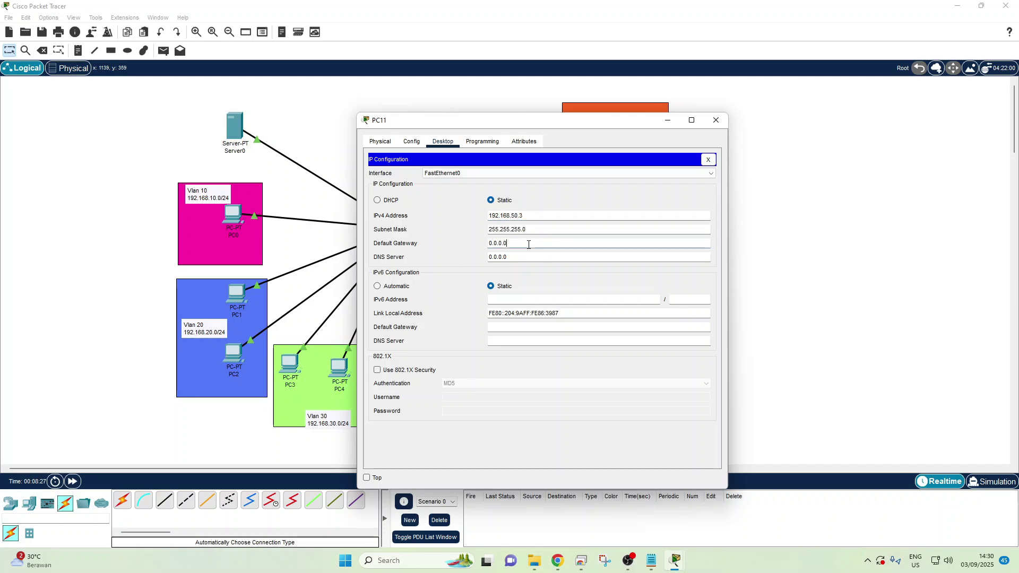
{"action": "left_click_drag", "start_coordinate": [528, 245], "coordinate": [467, 243]}
{"action": "type", "text": "192.16"}
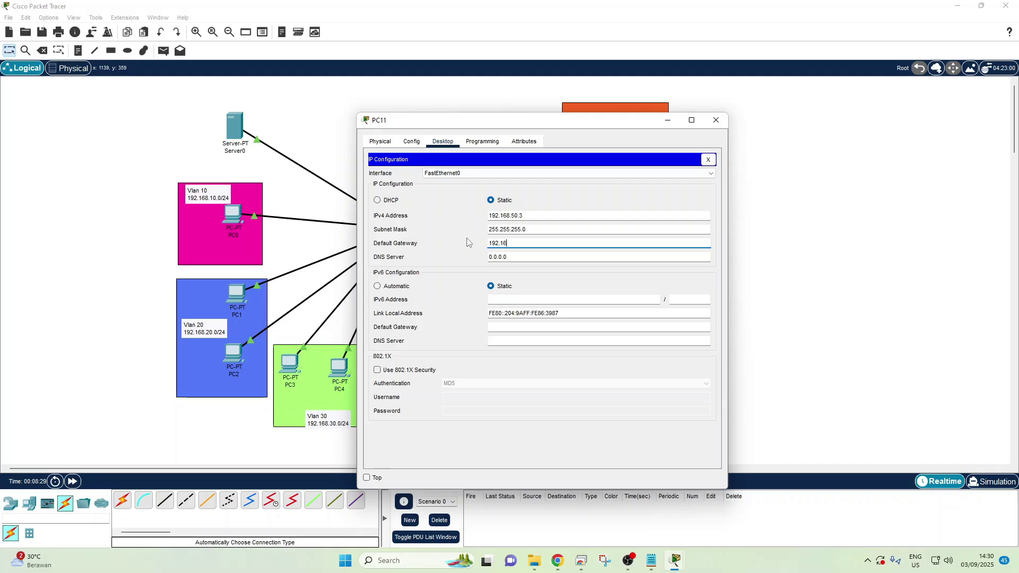
{"action": "type", "text": "8.50.1"}
{"action": "left_click", "coordinate": [716, 120]}
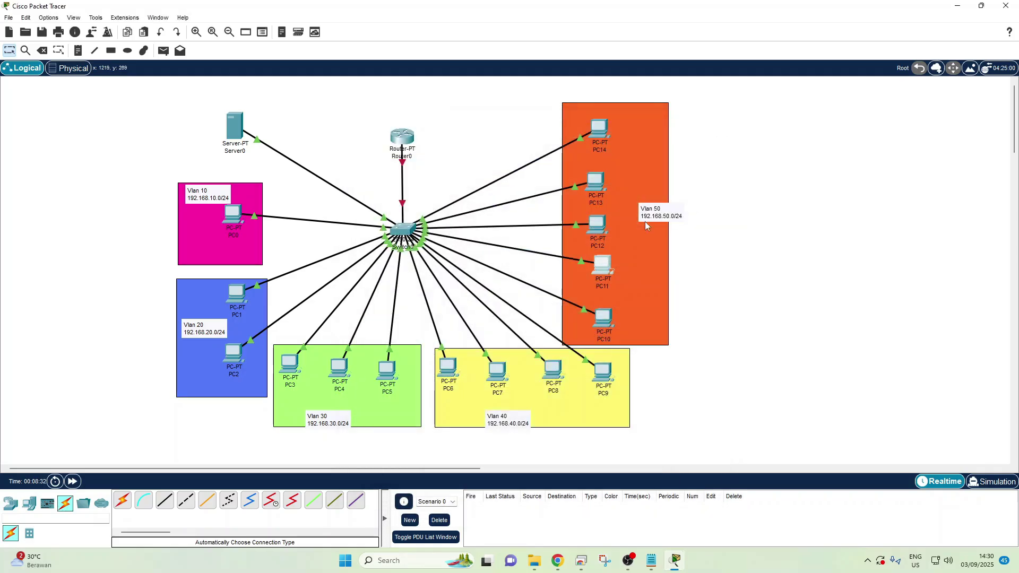
Set PC12's static IPv4 address to 192.168.50.4 in its IP configuration.
{"action": "left_click", "coordinate": [597, 225]}
{"action": "left_click", "coordinate": [443, 142]}
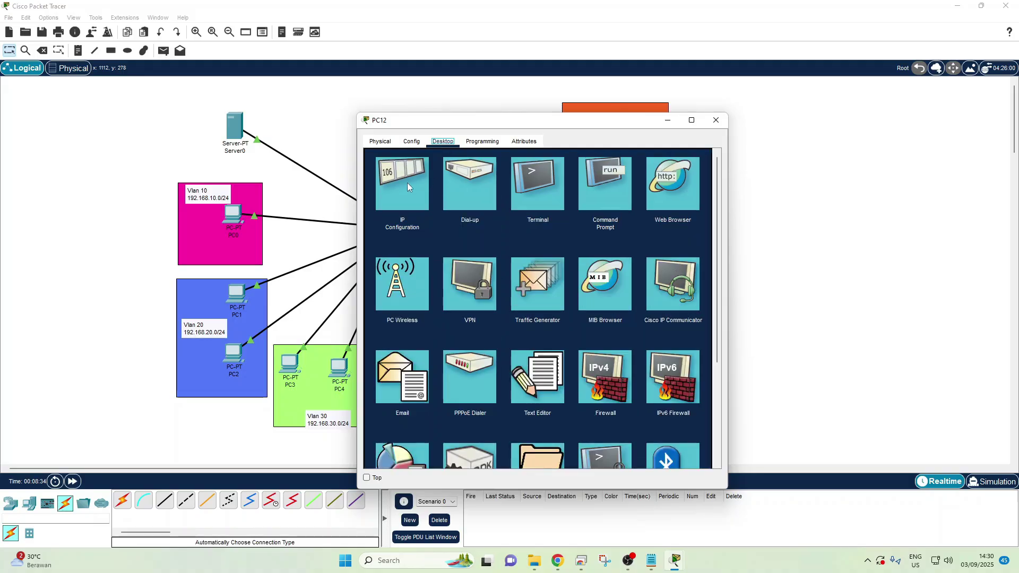
{"action": "left_click", "coordinate": [403, 183]}
{"action": "left_click", "coordinate": [497, 216]}
{"action": "type", "text": "192.168."}
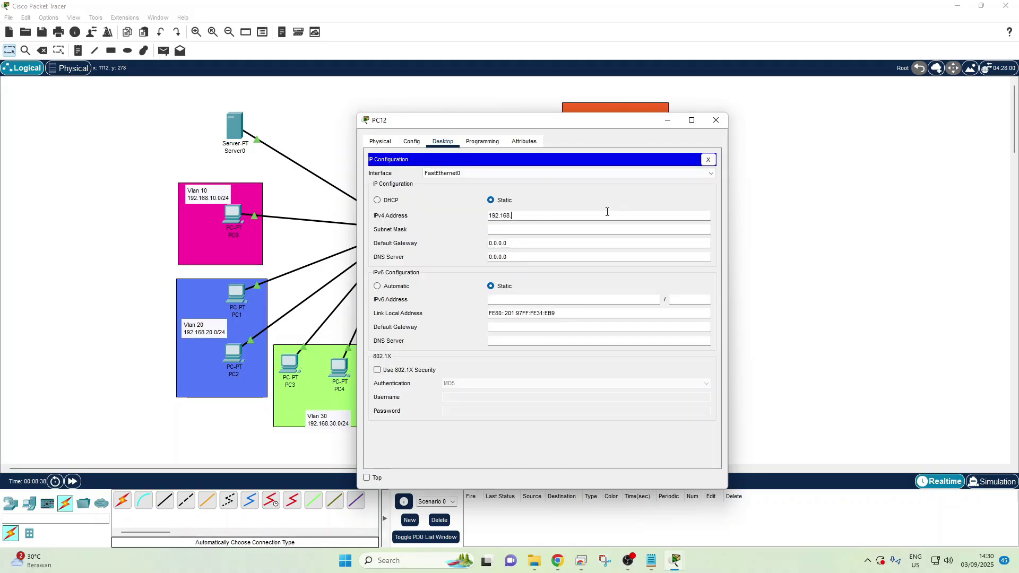
{"action": "type", "text": "50.4"}
Fill in PC12's default subnet mask 255.255.255.0 and set its default gateway to 192.168.50.1.
{"action": "left_click", "coordinate": [532, 228]}
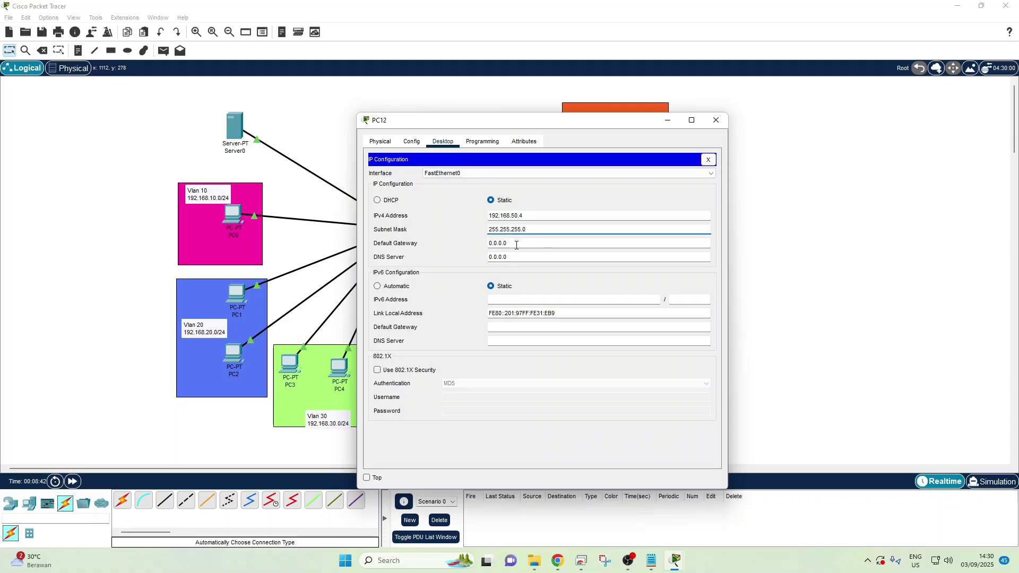
{"action": "key", "text": "Tab"}
{"action": "type", "text": "192"}
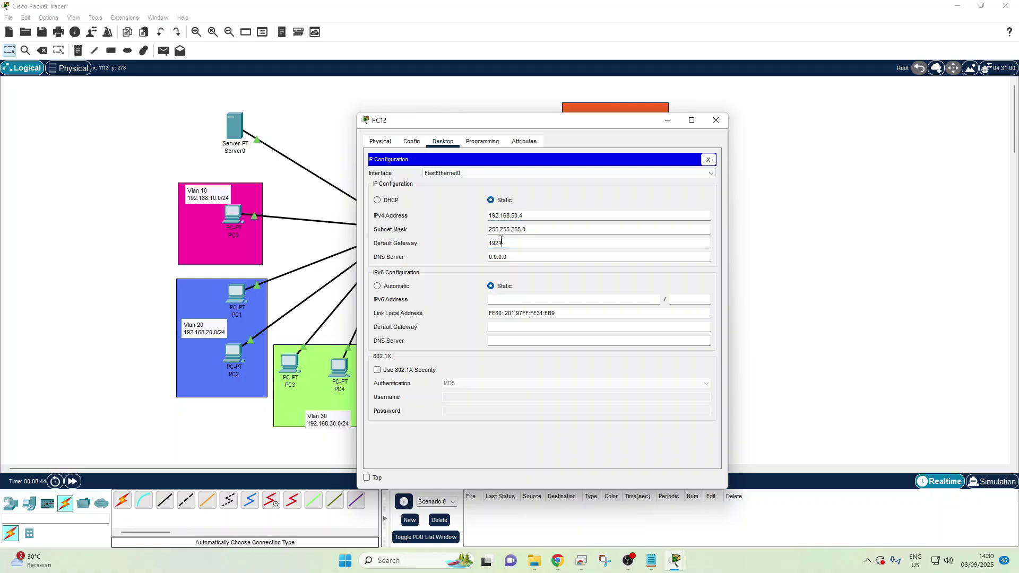
{"action": "type", "text": "168.50.1"}
{"action": "left_click", "coordinate": [499, 243]}
{"action": "type", "text": "."}
{"action": "left_click", "coordinate": [717, 121]}
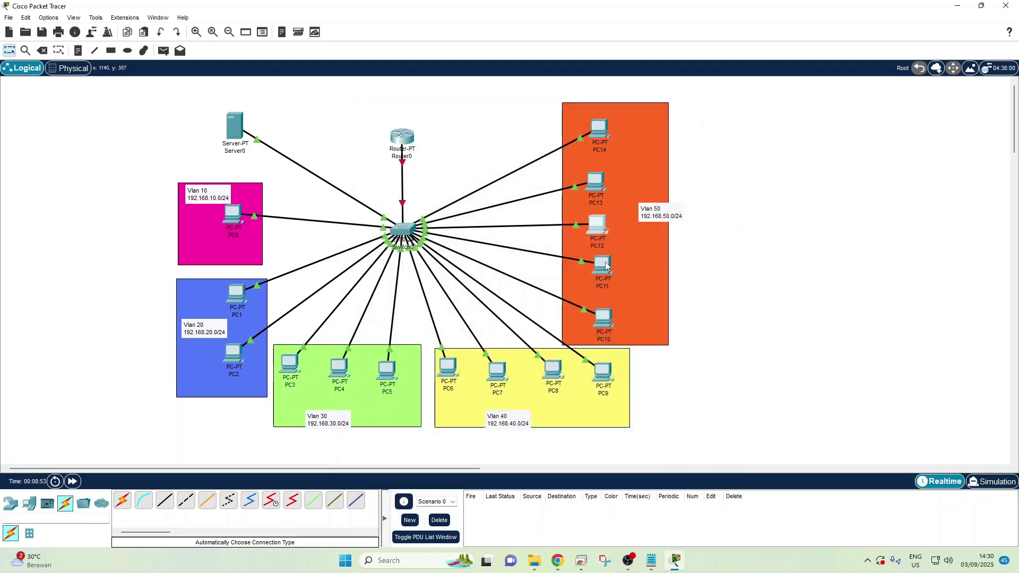
Configure PC13 with static IPv4 address 192.168.50.5, subnet mask 255.255.255.0 and default gateway 192.168.50.1.
{"action": "left_click", "coordinate": [599, 187]}
{"action": "left_click", "coordinate": [442, 141]}
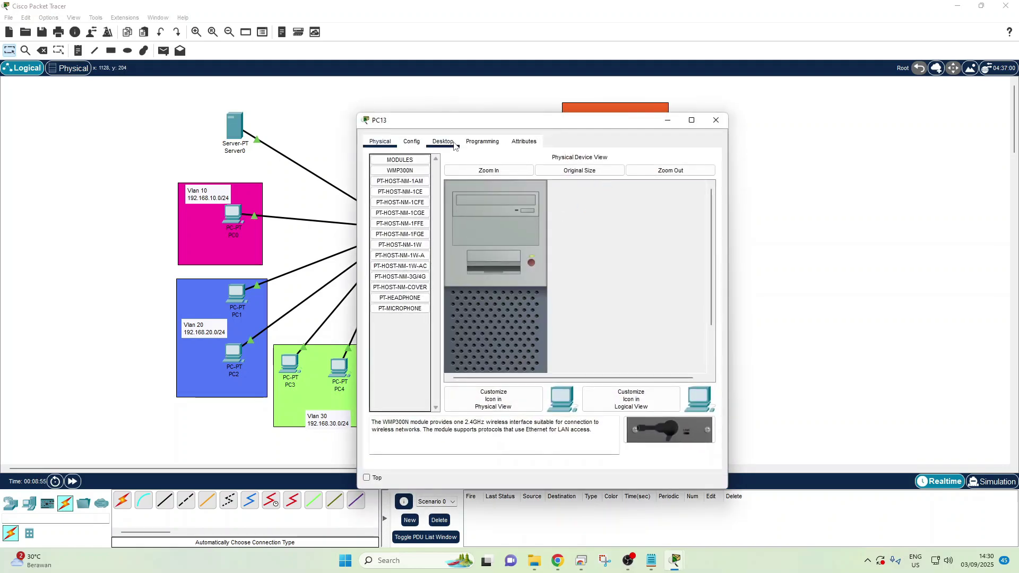
{"action": "left_click", "coordinate": [405, 184]}
{"action": "left_click", "coordinate": [516, 215]}
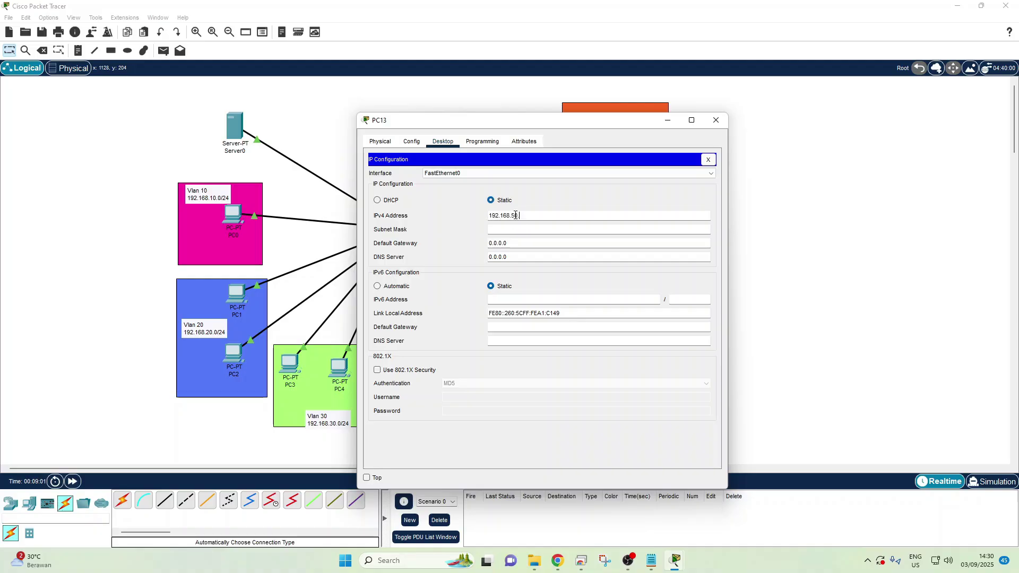
{"action": "left_click", "coordinate": [524, 228]}
{"action": "key", "text": "Tab"}
{"action": "type", "text": "192.168.50.1"}
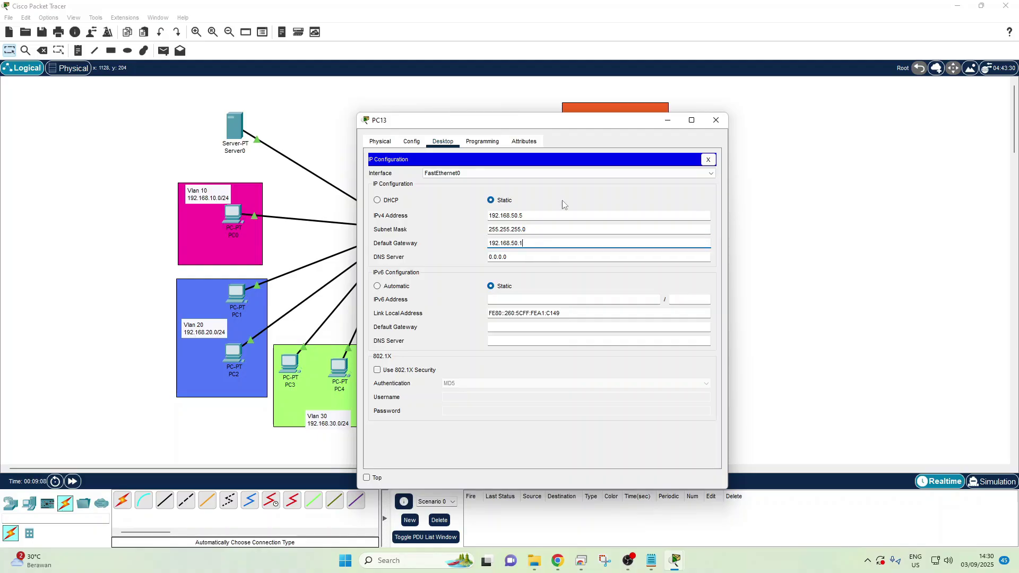
{"action": "left_click", "coordinate": [716, 121]}
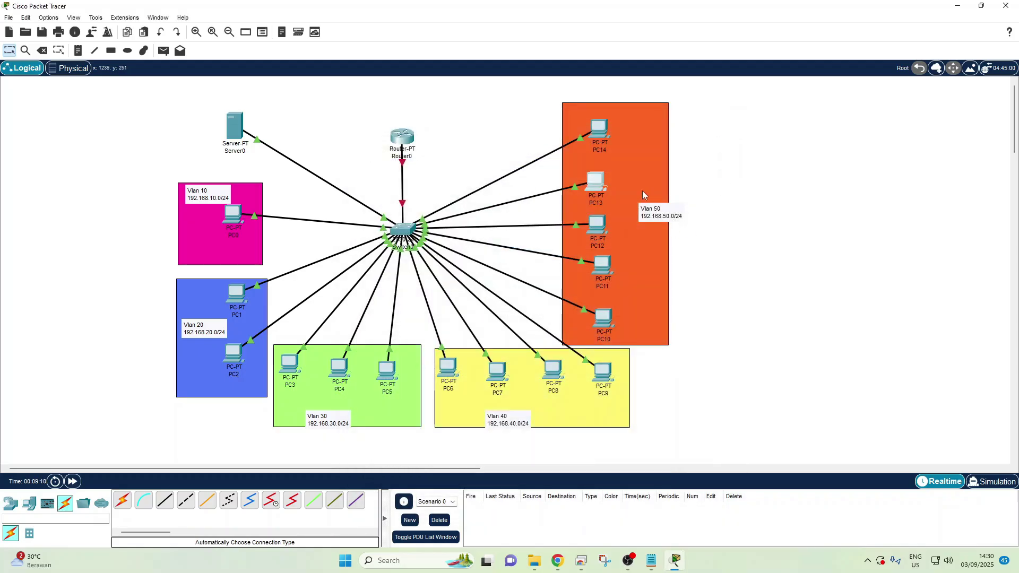
Configure PC14 with static IPv4 address 192.168.50.6, subnet mask 255.255.255.0 and default gateway 192.168.50.1.
{"action": "left_click", "coordinate": [605, 141]}
{"action": "left_click", "coordinate": [446, 144]}
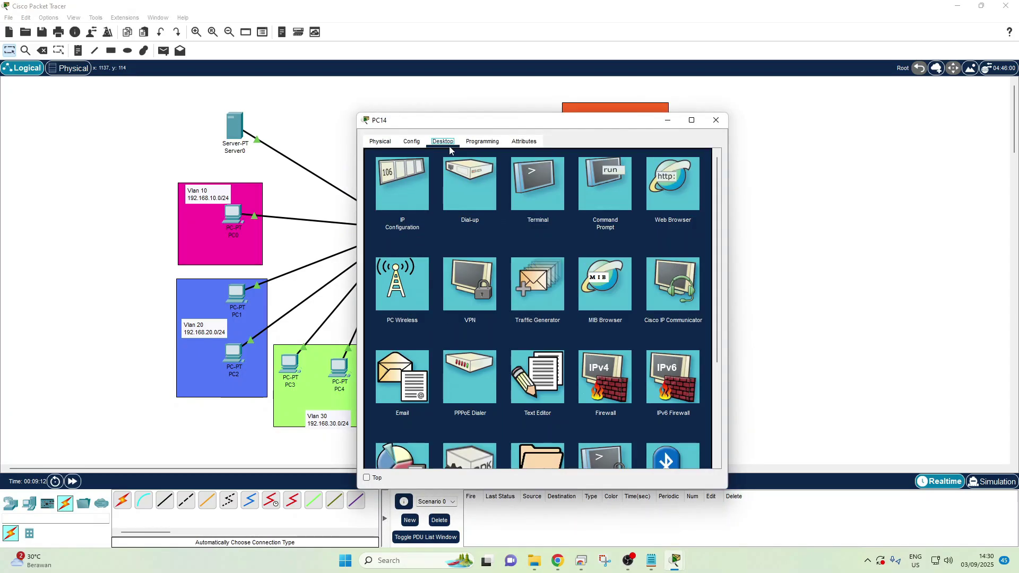
{"action": "left_click", "coordinate": [414, 190]}
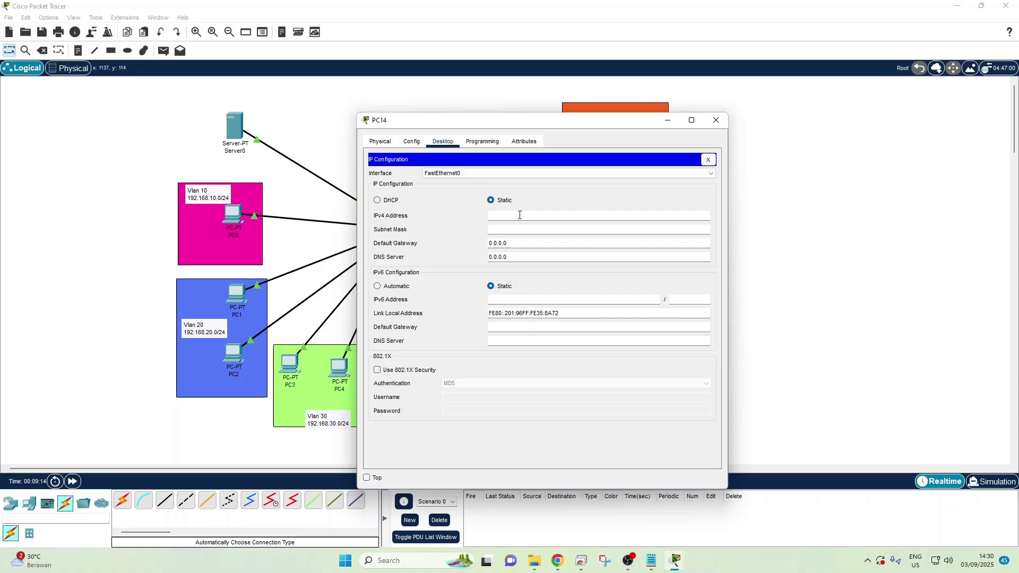
{"action": "left_click", "coordinate": [551, 212]}
{"action": "type", "text": "192.168.50.6"}
{"action": "left_click", "coordinate": [539, 228]}
{"action": "key", "text": "Tab"}
{"action": "type", "text": "192."}
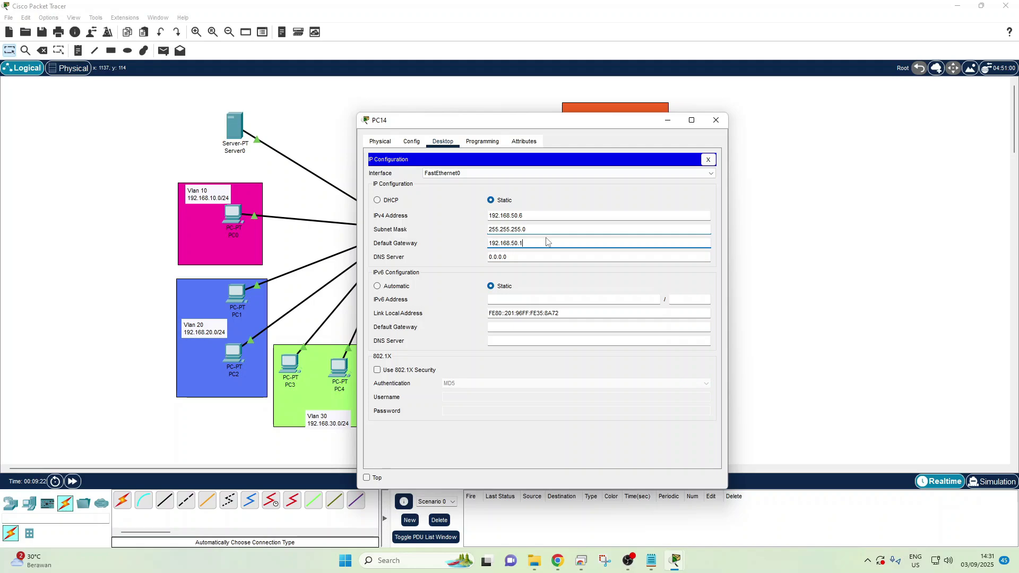
{"action": "left_click", "coordinate": [714, 120]}
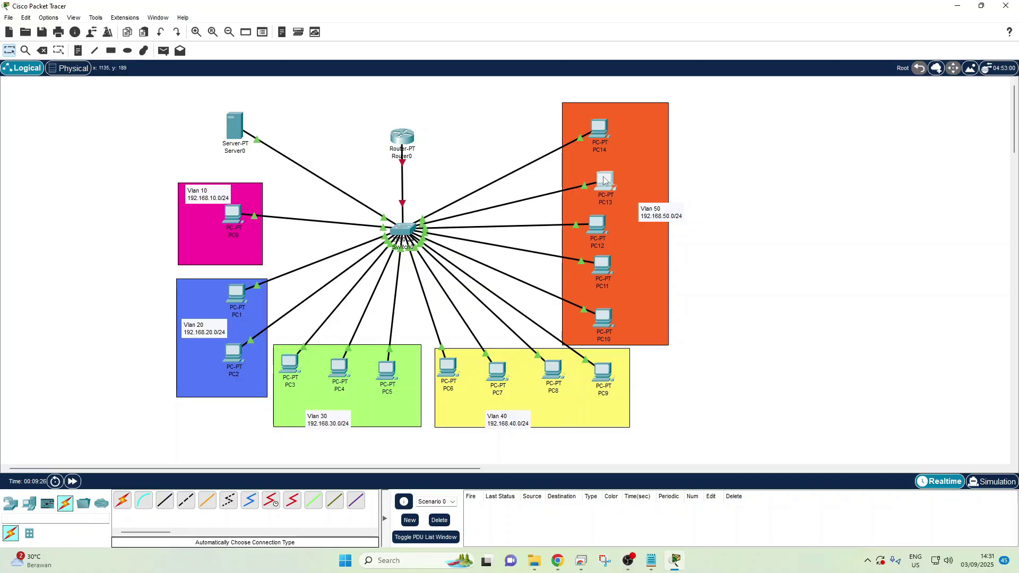
Nudge PC14 slightly to the right inside the orange VLAN 50 area, closer in line with PC13.
{"action": "left_click_drag", "start_coordinate": [600, 130], "coordinate": [604, 130]}
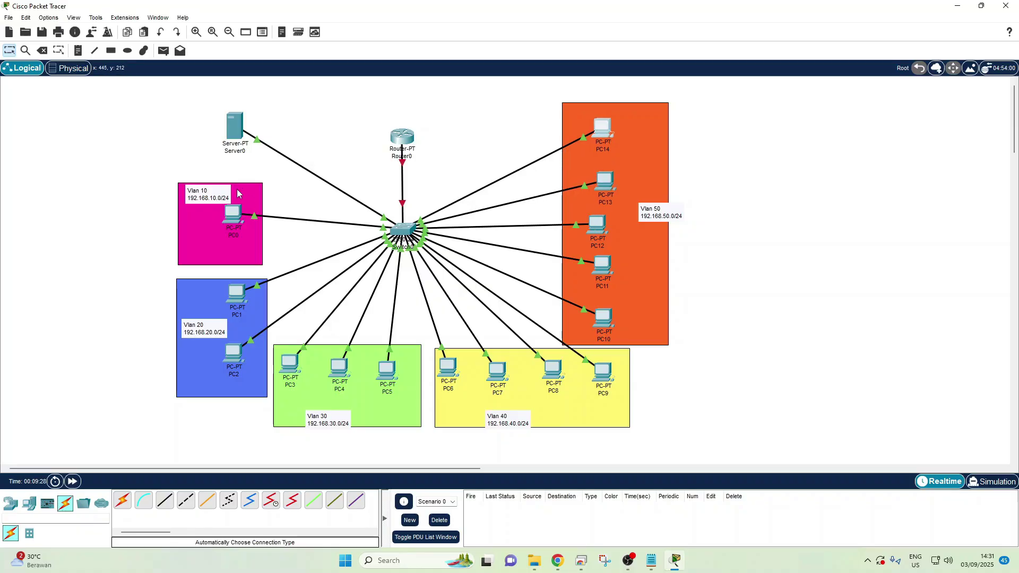
Place a text note reading 192.168.60.0/24 just above Server0.
{"action": "mouse_move", "coordinate": [236, 122]}
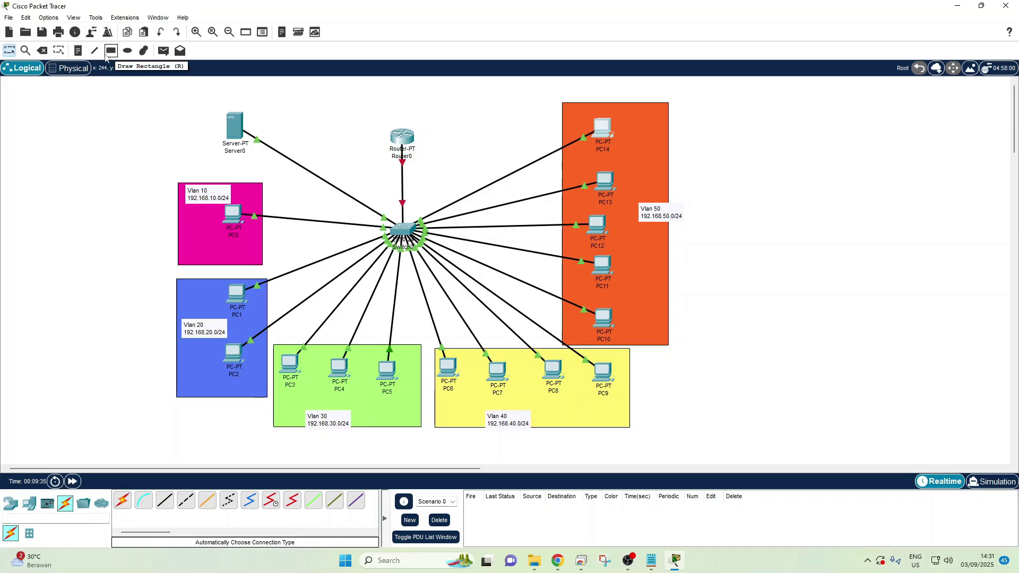
{"action": "left_click", "coordinate": [79, 50]}
{"action": "left_click", "coordinate": [219, 97]}
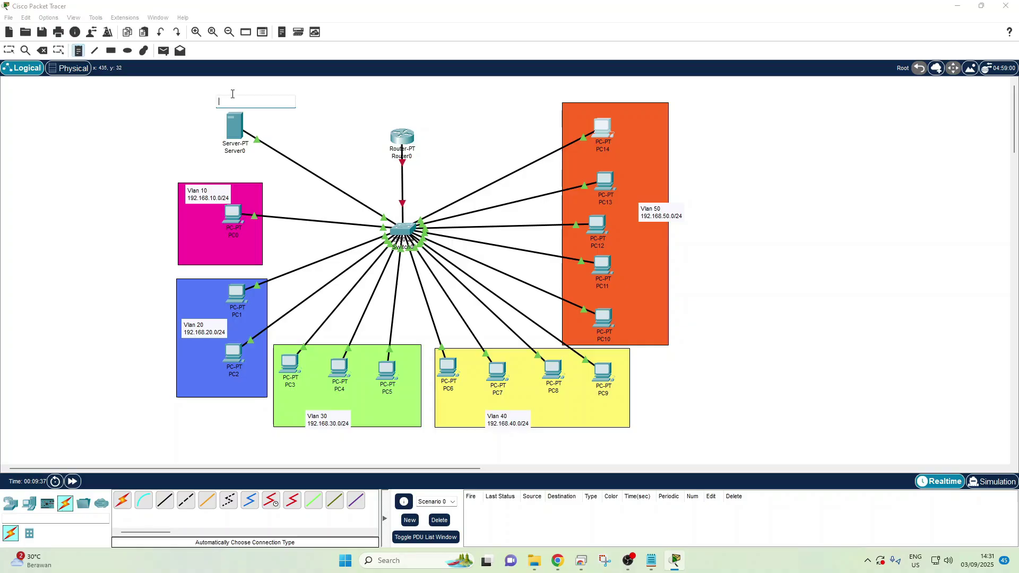
{"action": "type", "text": "192.168.60.0/24"}
{"action": "left_click", "coordinate": [180, 117]}
{"action": "key", "text": "Escape"}
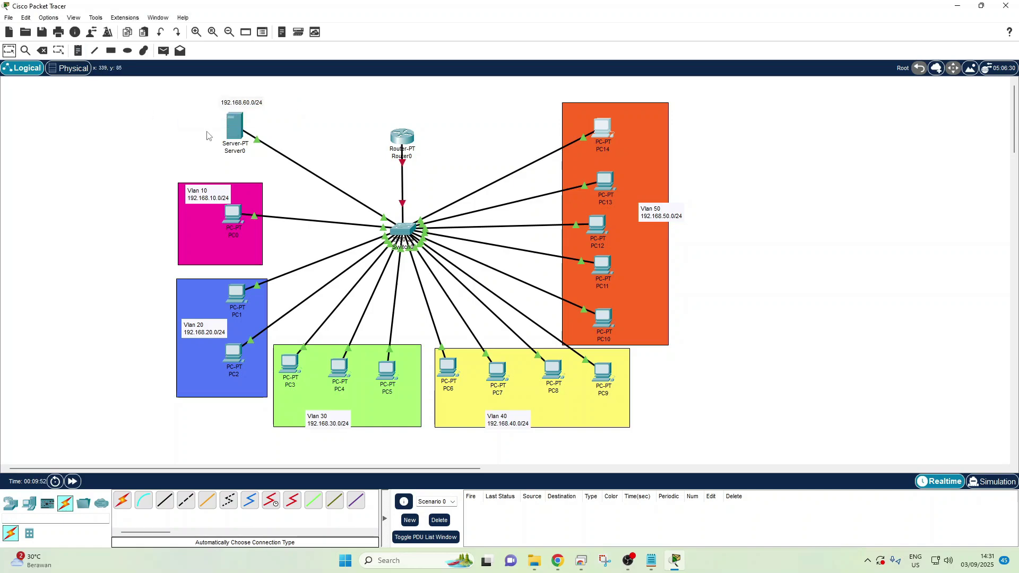
Configure Server0 with static IPv4 address 192.168.60.2, subnet mask 255.255.255.0 and default gateway 192.168.60.1.
{"action": "left_click", "coordinate": [234, 126]}
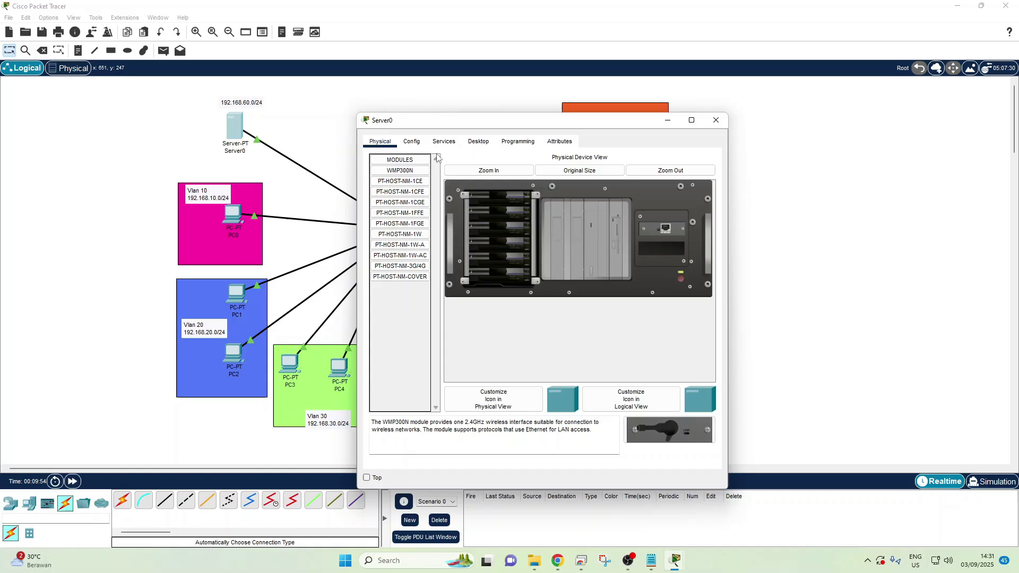
{"action": "left_click", "coordinate": [475, 143]}
{"action": "left_click", "coordinate": [416, 190]}
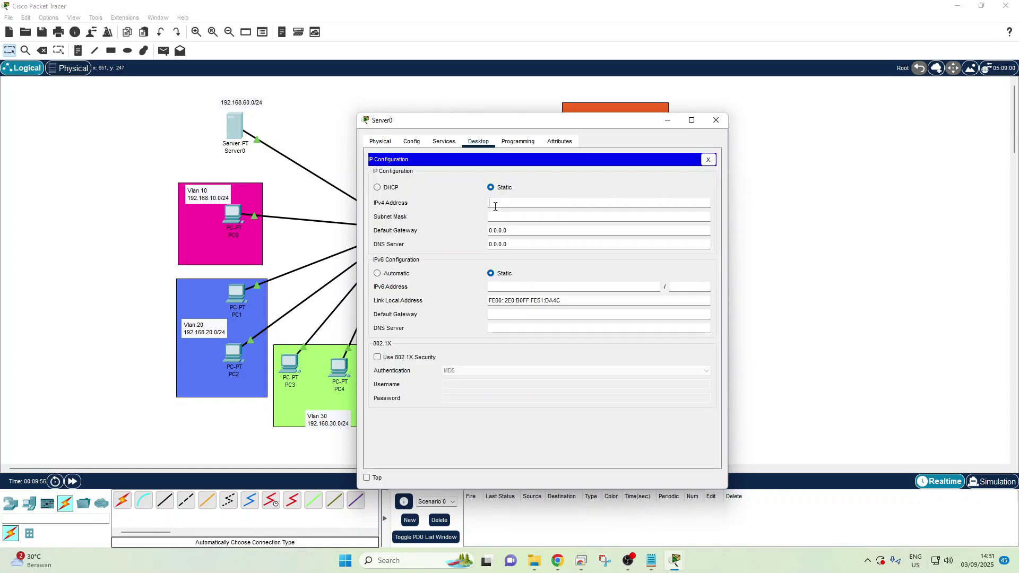
{"action": "type", "text": "19"}
{"action": "type", "text": "168.60.2"}
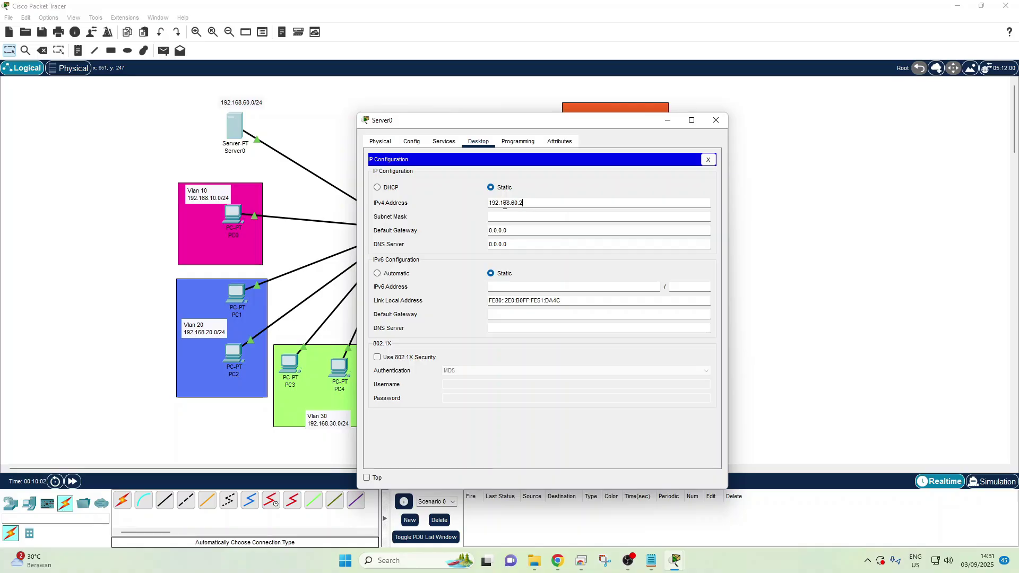
{"action": "left_click", "coordinate": [501, 216]}
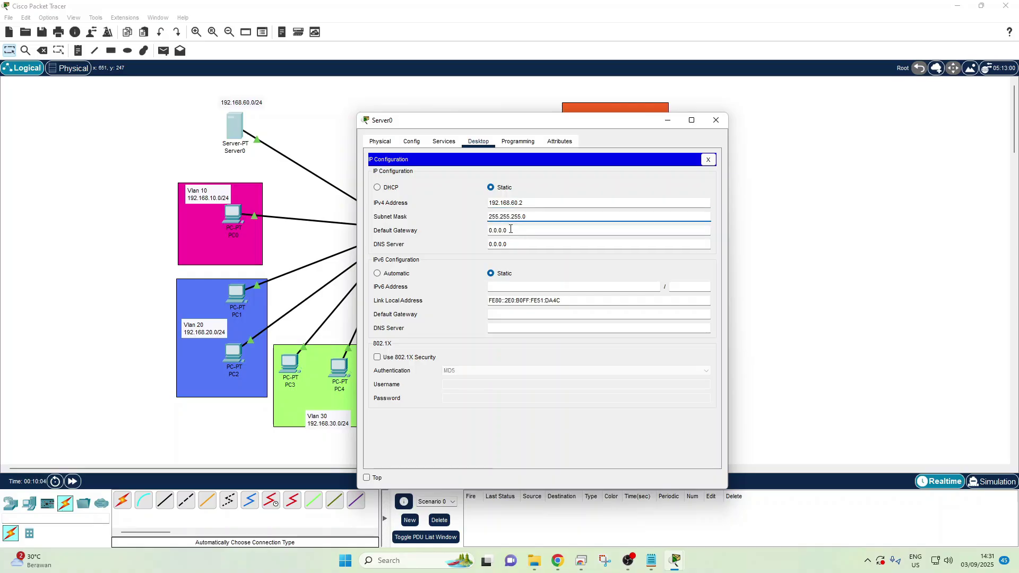
{"action": "key", "text": "Tab"}
{"action": "type", "text": "192.1"}
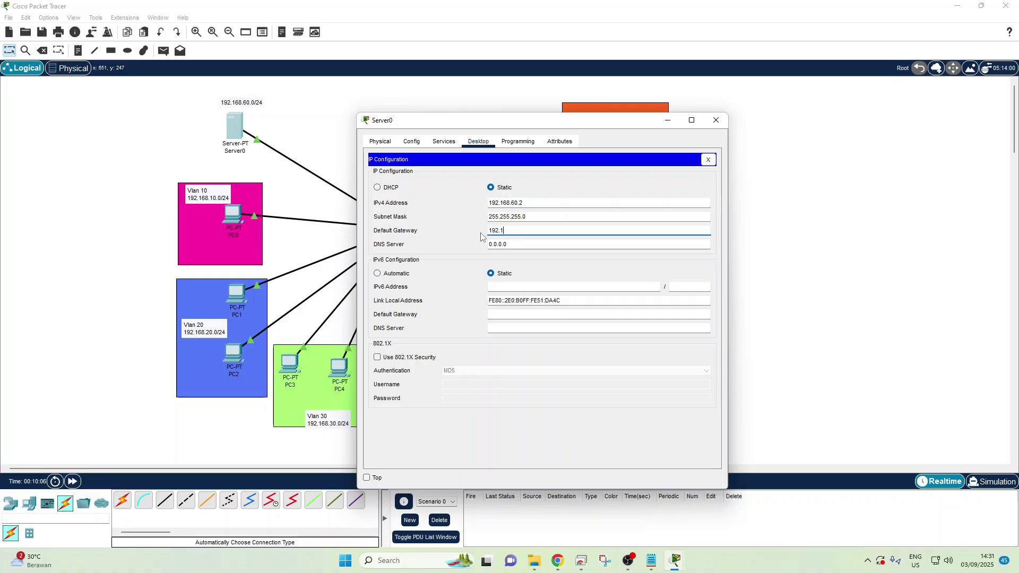
{"action": "type", "text": "68.60.1"}
{"action": "left_click", "coordinate": [715, 123]}
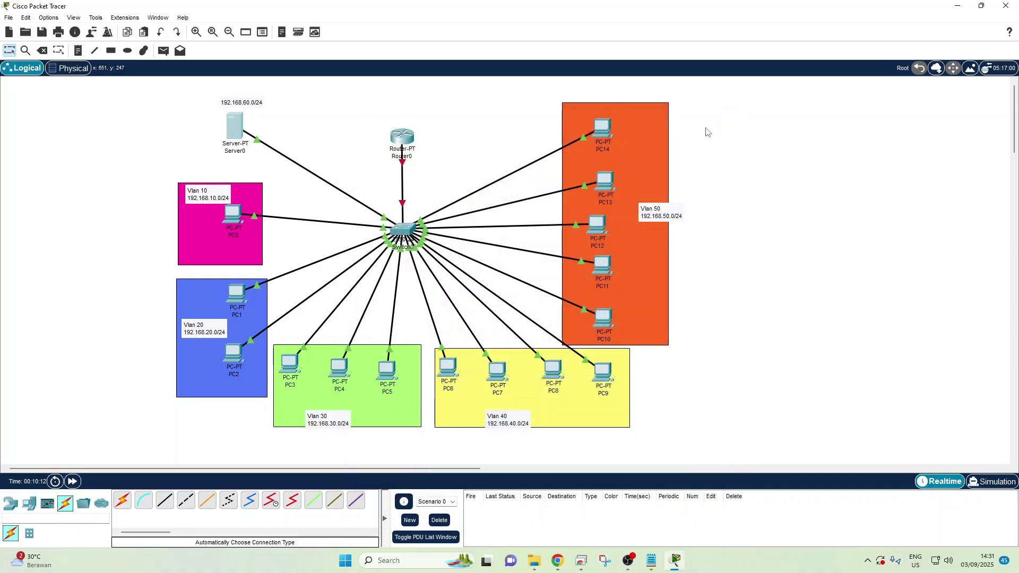
Tidy the topology: shift PC0, PC1 and PC2 left, PC6 and PC12 slightly right, and Router0 farther above the switch.
{"action": "left_click_drag", "start_coordinate": [233, 217], "coordinate": [217, 220]}
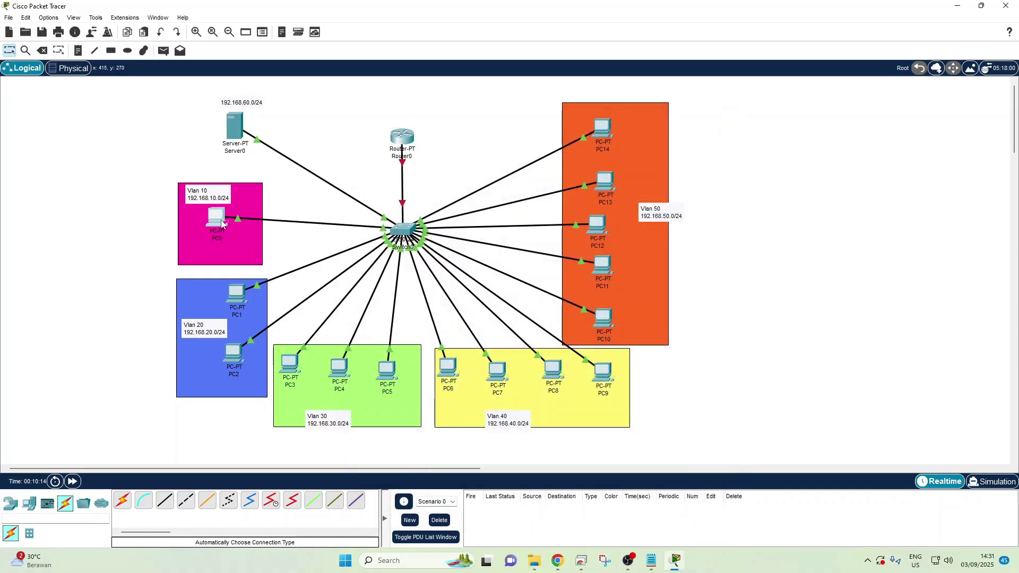
{"action": "left_click_drag", "start_coordinate": [234, 296], "coordinate": [216, 297]}
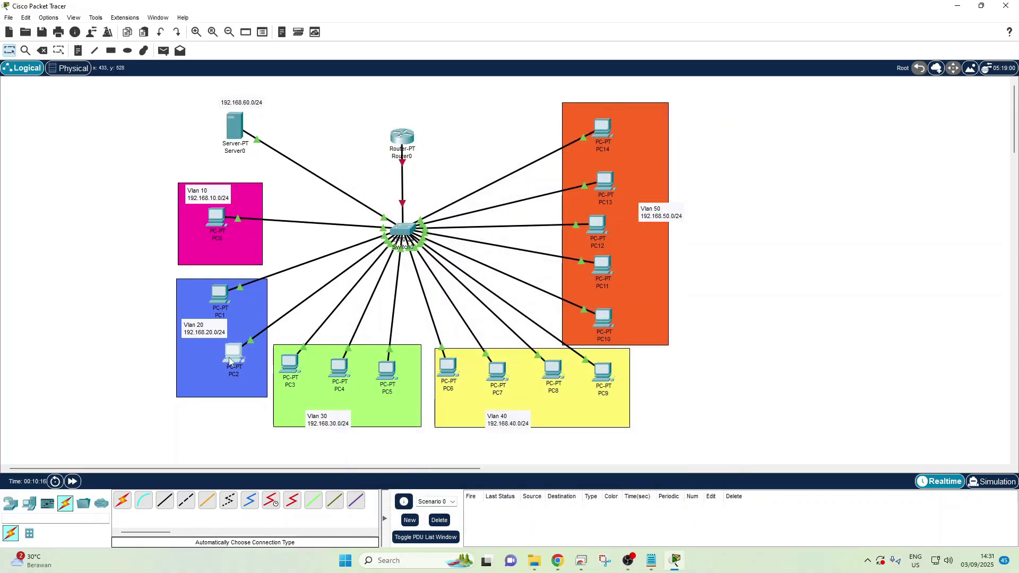
{"action": "left_click_drag", "start_coordinate": [238, 355], "coordinate": [224, 361]}
{"action": "left_click_drag", "start_coordinate": [445, 371], "coordinate": [453, 376]}
{"action": "left_click_drag", "start_coordinate": [597, 224], "coordinate": [606, 223]}
{"action": "left_click_drag", "start_coordinate": [404, 140], "coordinate": [402, 115]}
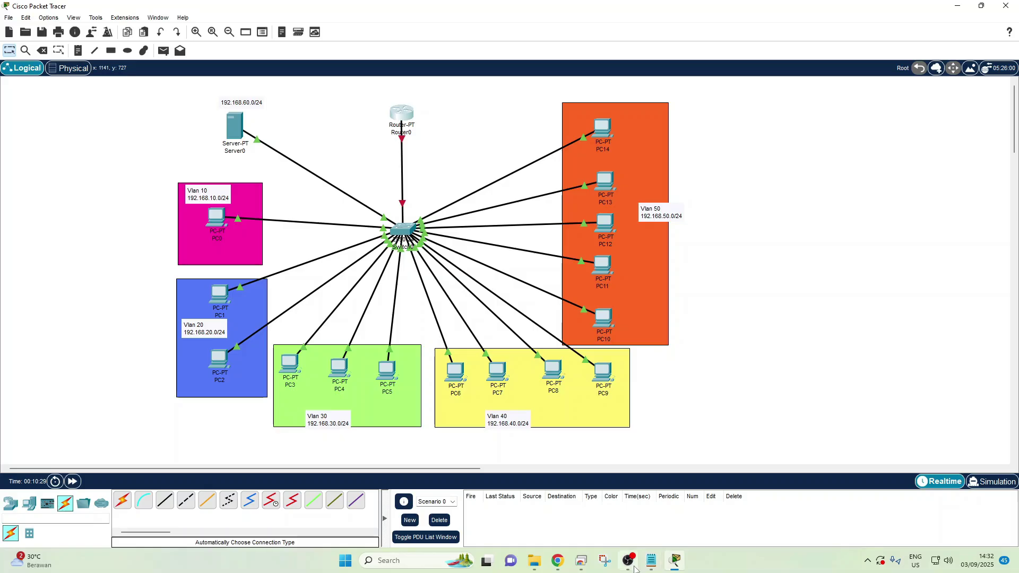
{"action": "mouse_move", "coordinate": [635, 569]}
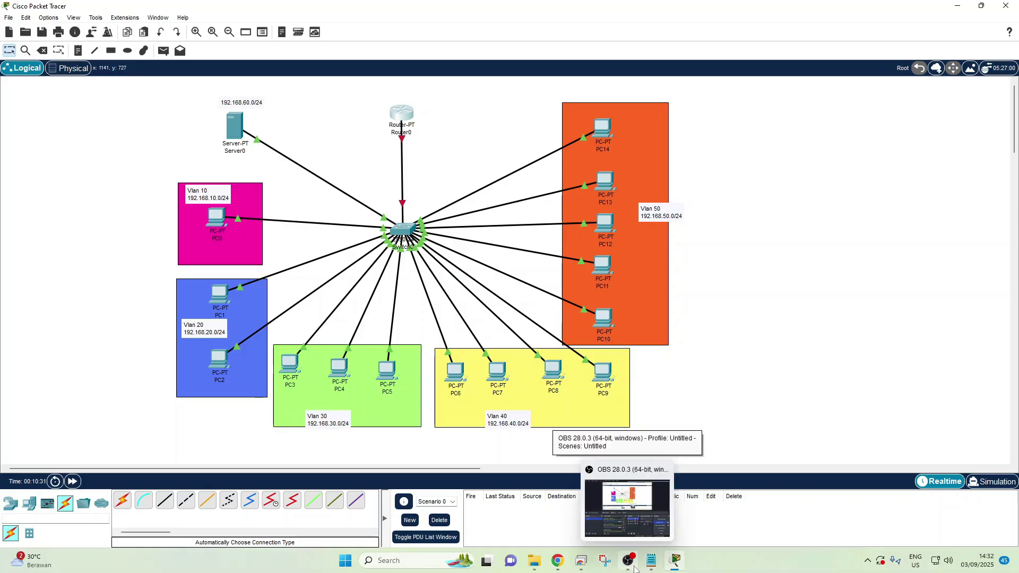
{"action": "left_click", "coordinate": [635, 569]}
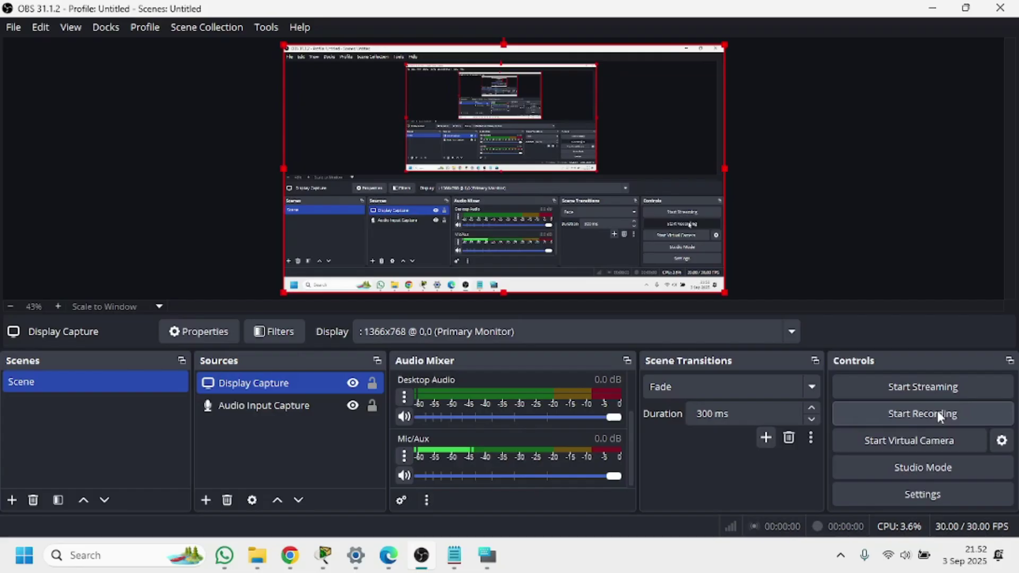
{"action": "left_click", "coordinate": [939, 412]}
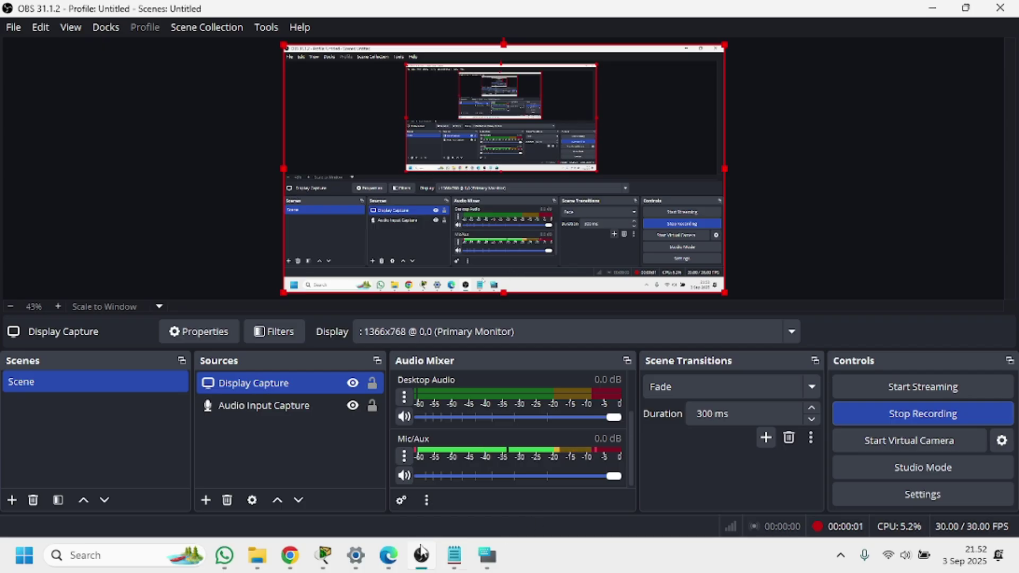
Review the office case study in the Notepad assignment, and look over the finished topology in Packet Tracer.
{"action": "left_click", "coordinate": [464, 560]}
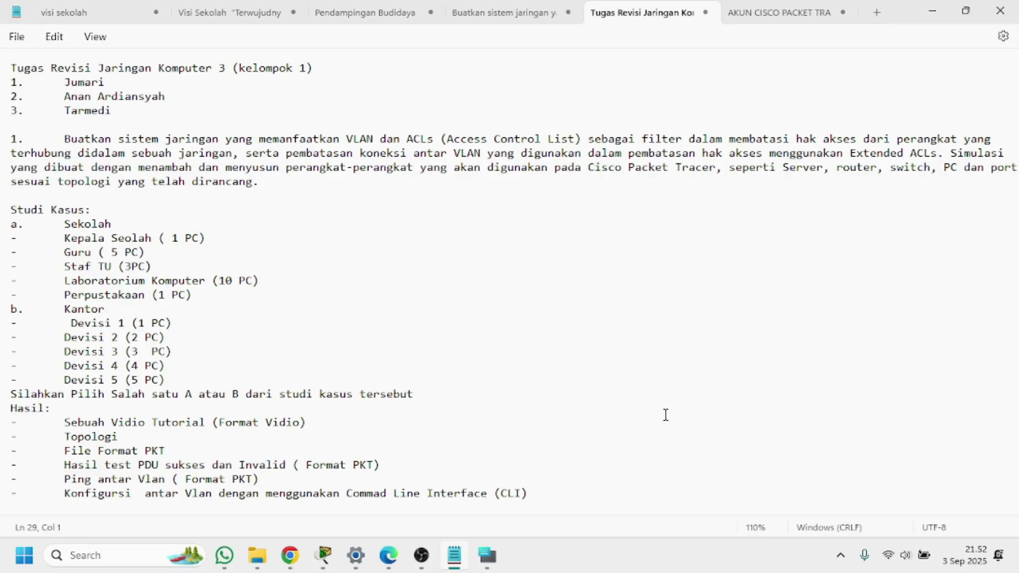
{"action": "left_click", "coordinate": [331, 564]}
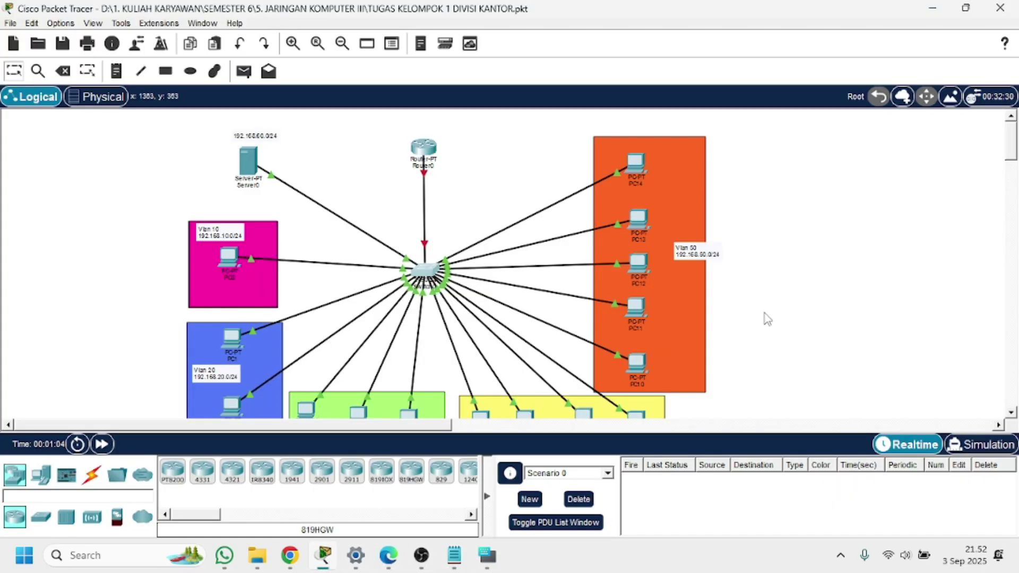
{"action": "scroll", "coordinate": [767, 319], "scroll_direction": "down", "scroll_amount": 2}
{"action": "scroll", "coordinate": [768, 319], "scroll_direction": "up", "scroll_amount": 2}
{"action": "scroll", "coordinate": [767, 317], "scroll_direction": "down", "scroll_amount": 2}
{"action": "scroll", "coordinate": [767, 316], "scroll_direction": "up", "scroll_amount": 2}
{"action": "scroll", "coordinate": [771, 298], "scroll_direction": "down", "scroll_amount": 2}
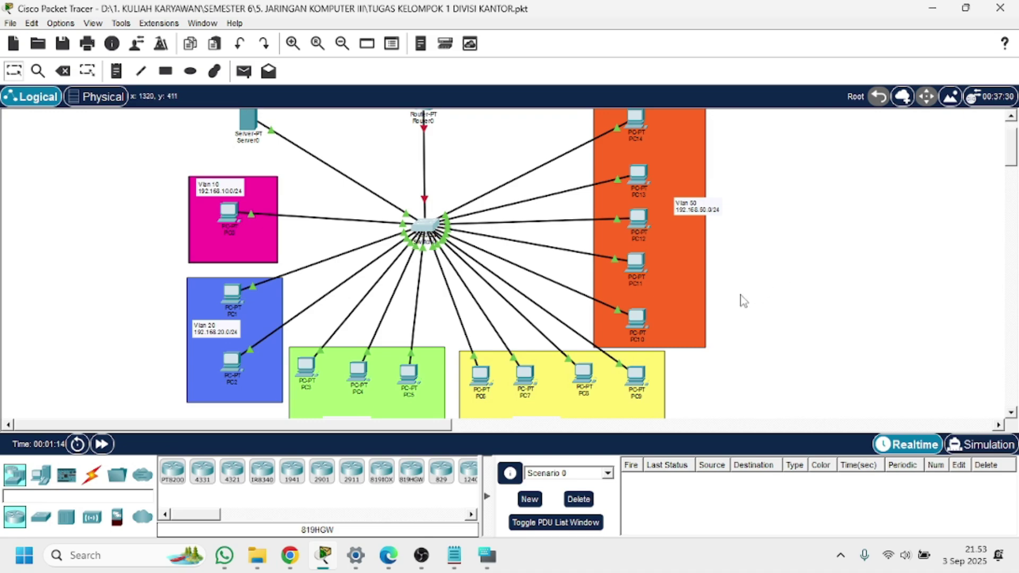
Open Switch0's command line and enter global configuration mode with en and conf t.
{"action": "left_click", "coordinate": [428, 235]}
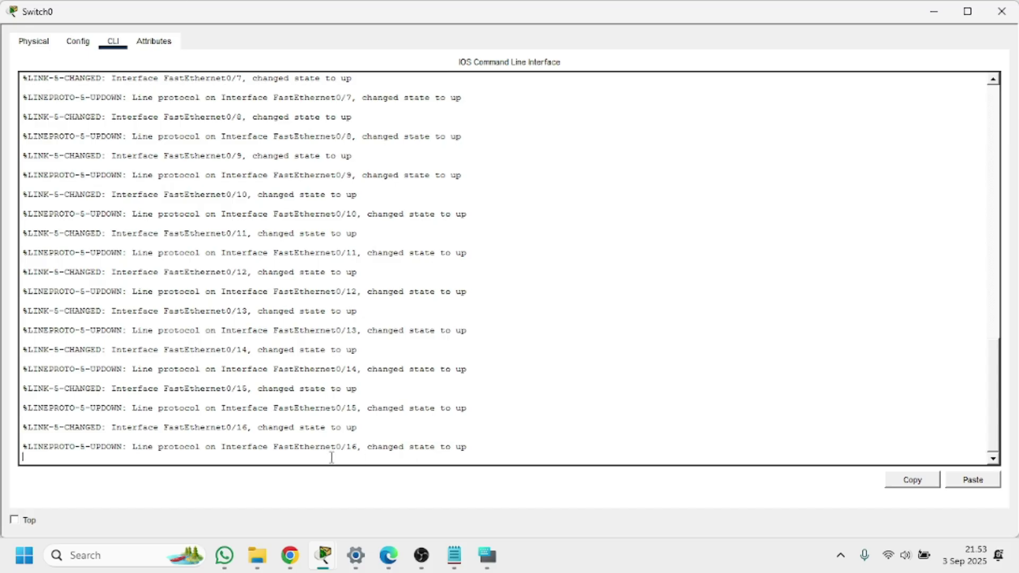
{"action": "left_click", "coordinate": [707, 455]}
{"action": "key", "text": "Return"}
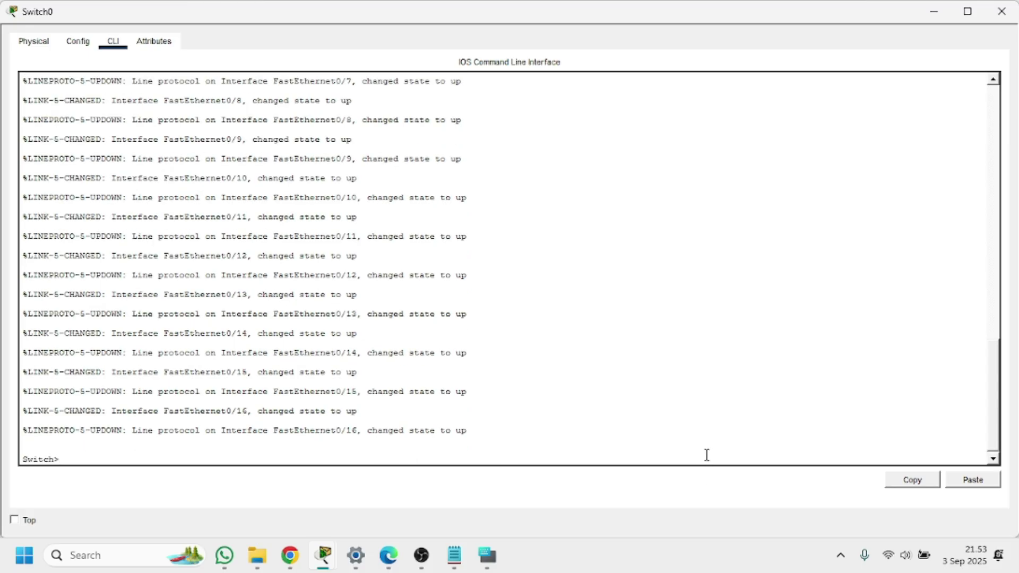
{"action": "type", "text": "en"}
{"action": "key", "text": "Return"}
{"action": "type", "text": "cof"}
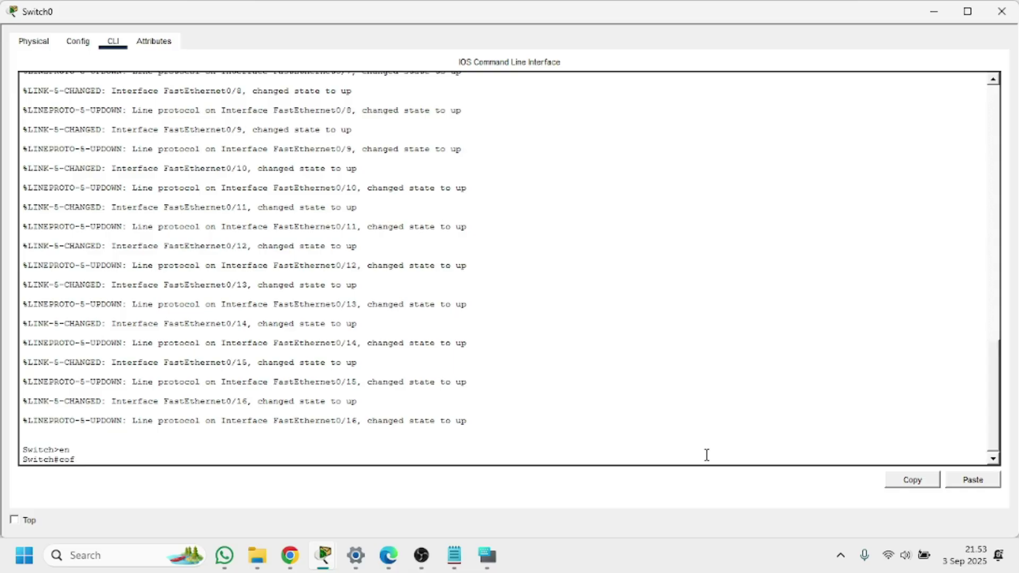
{"action": "key", "text": "BackSpace"}
{"action": "type", "text": "nf t"}
{"action": "key", "text": "Return"}
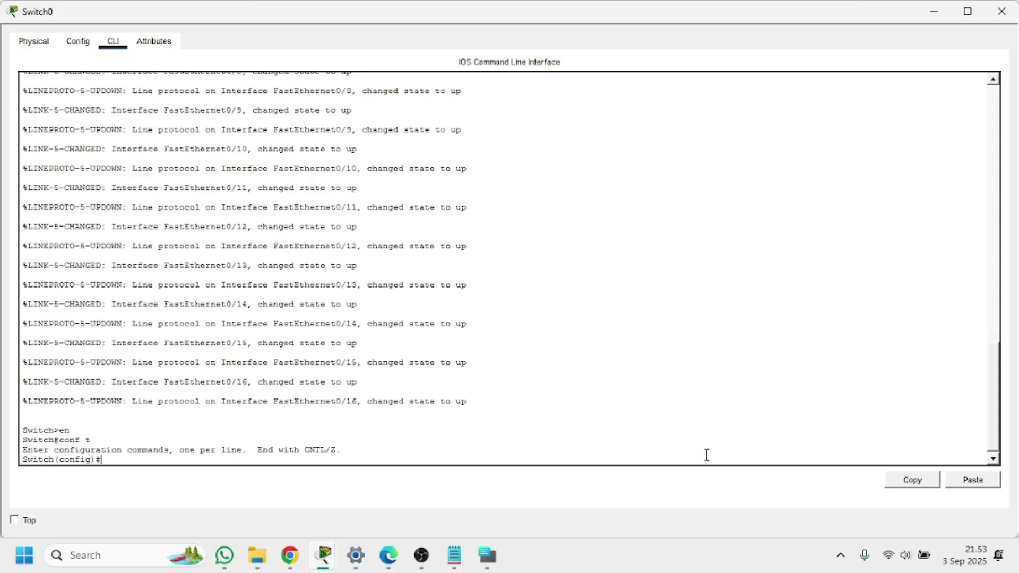
Create VLAN 10 on Switch0 and name it Devisi1.
{"action": "type", "text": "vlan 10"}
{"action": "key", "text": "Return"}
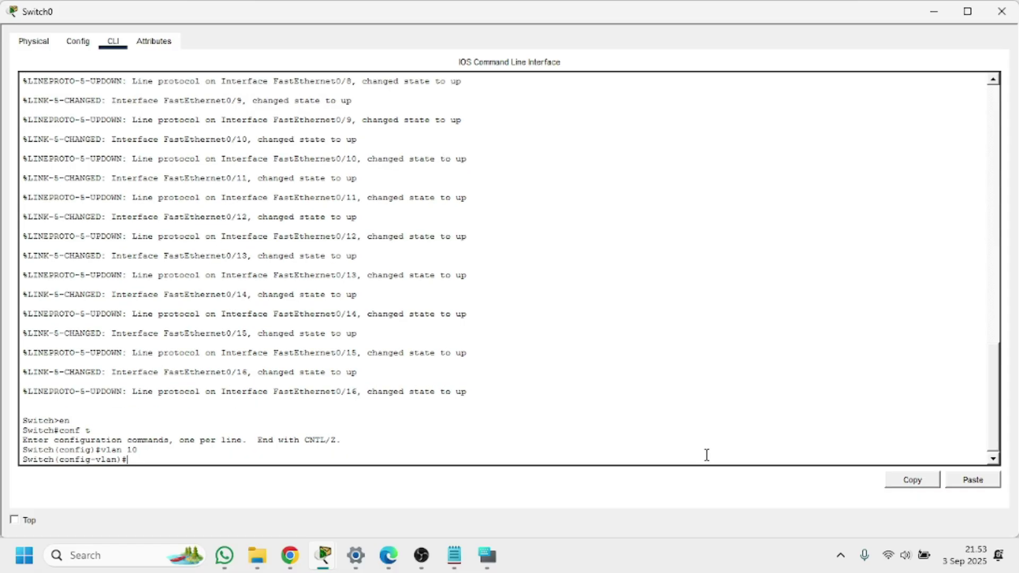
{"action": "type", "text": "name Devisi1"}
{"action": "key", "text": "Return"}
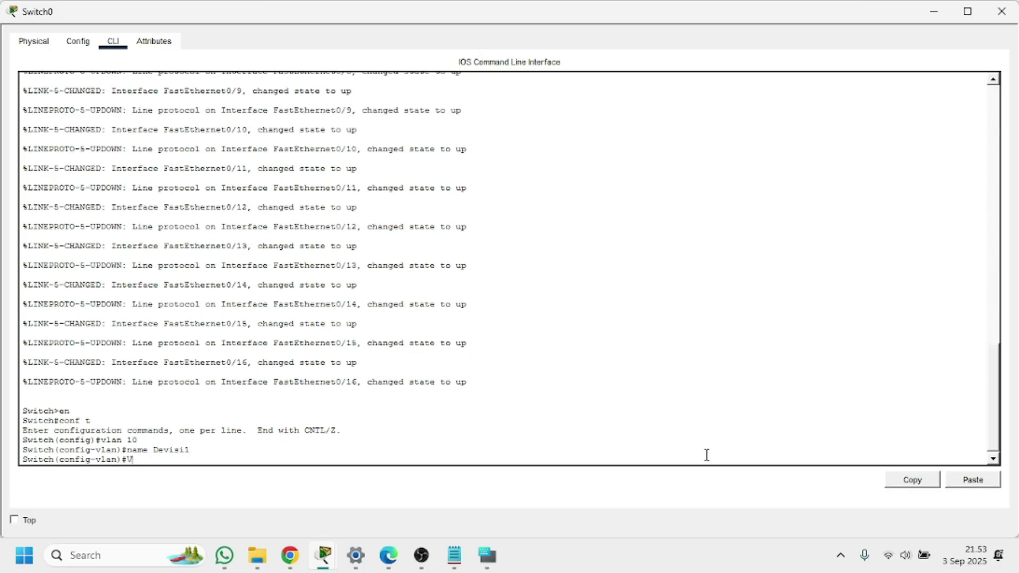
Create VLAN 20 on Switch0 and name it Devisi2.
{"action": "type", "text": "vlan 20"}
{"action": "key", "text": "Return"}
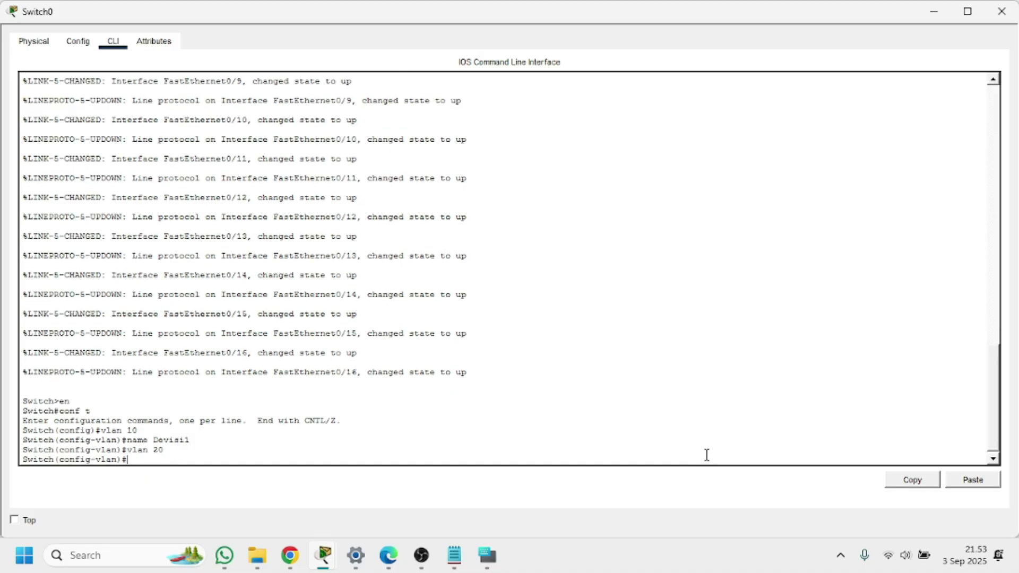
{"action": "type", "text": "name D"}
{"action": "key", "text": "BackSpace"}
{"action": "type", "text": "Devisi2"}
{"action": "key", "text": "Return"}
Create VLAN 30 on Switch0 and name it Devisi3.
{"action": "type", "text": "vla"}
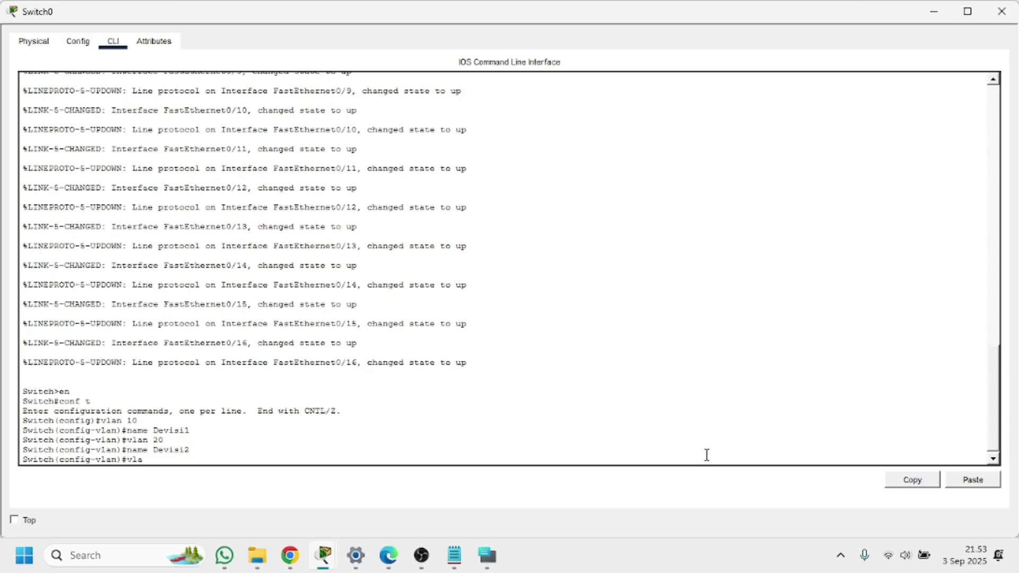
{"action": "type", "text": "n 30"}
{"action": "key", "text": "Return"}
{"action": "type", "text": "Name"}
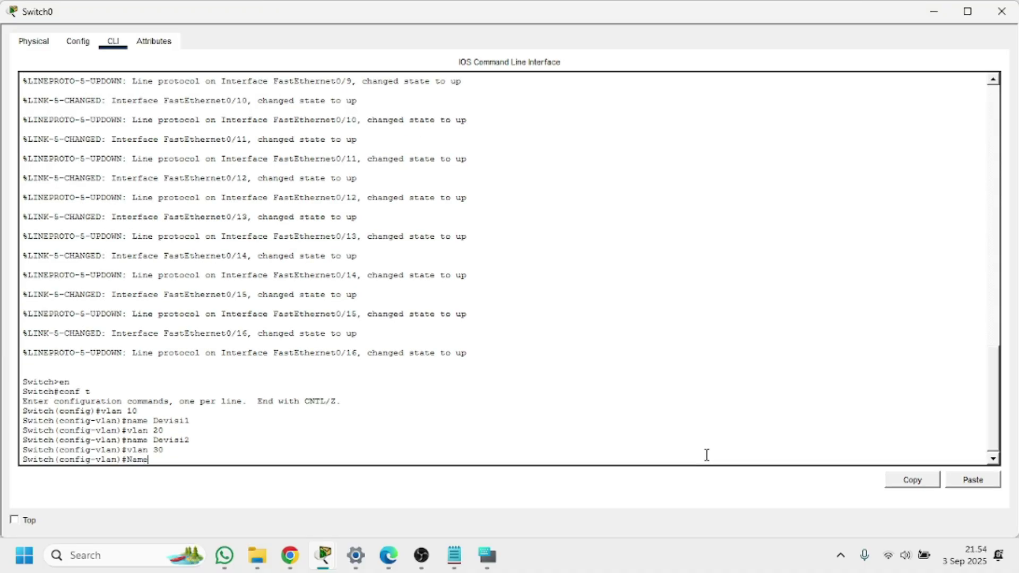
{"action": "key", "text": "BackSpace"}
{"action": "key", "text": "BackSpace"}
{"action": "key", "text": "BackSpace"}
{"action": "key", "text": "BackSpace"}
{"action": "type", "text": "name Devisi3"}
{"action": "key", "text": "Return"}
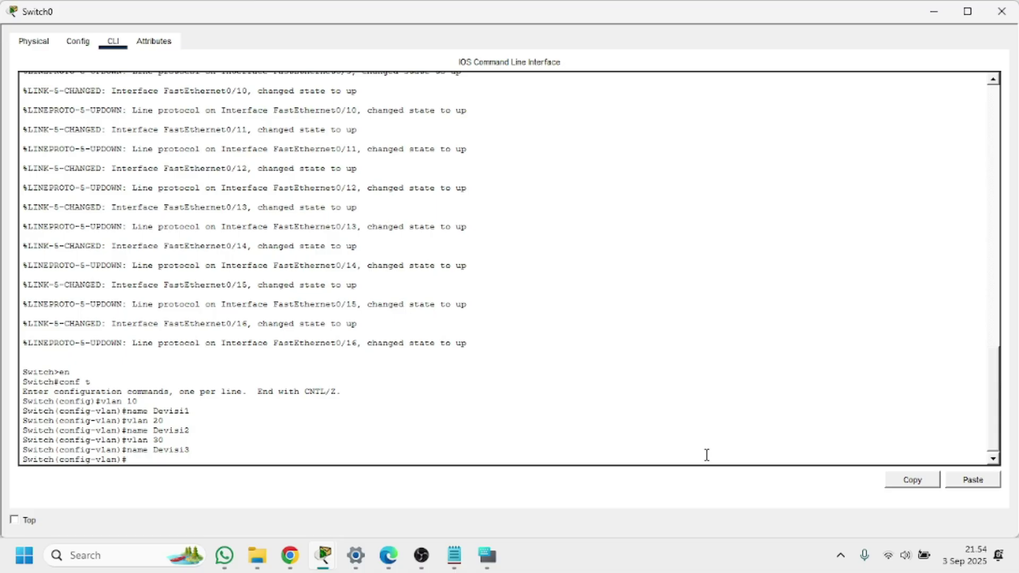
Create VLAN 40 on Switch0 and name it Devisi4.
{"action": "type", "text": "vlan 40"}
{"action": "key", "text": "Return"}
{"action": "type", "text": "nam"}
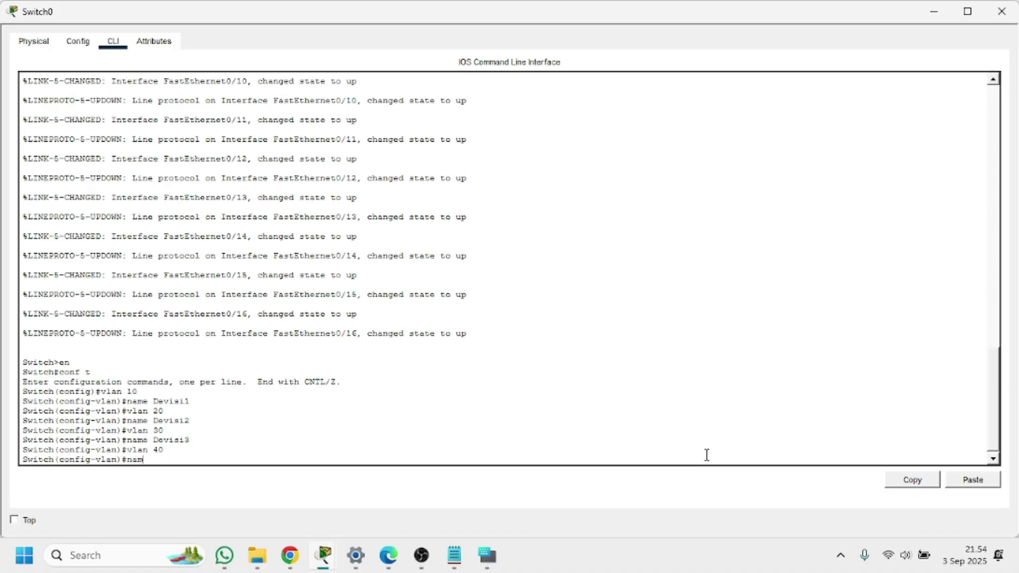
{"action": "type", "text": "e Devisi4"}
{"action": "key", "text": "Return"}
Create VLAN 50 on Switch0 and name it Devisi5.
{"action": "type", "text": "vlan)#vlan"}
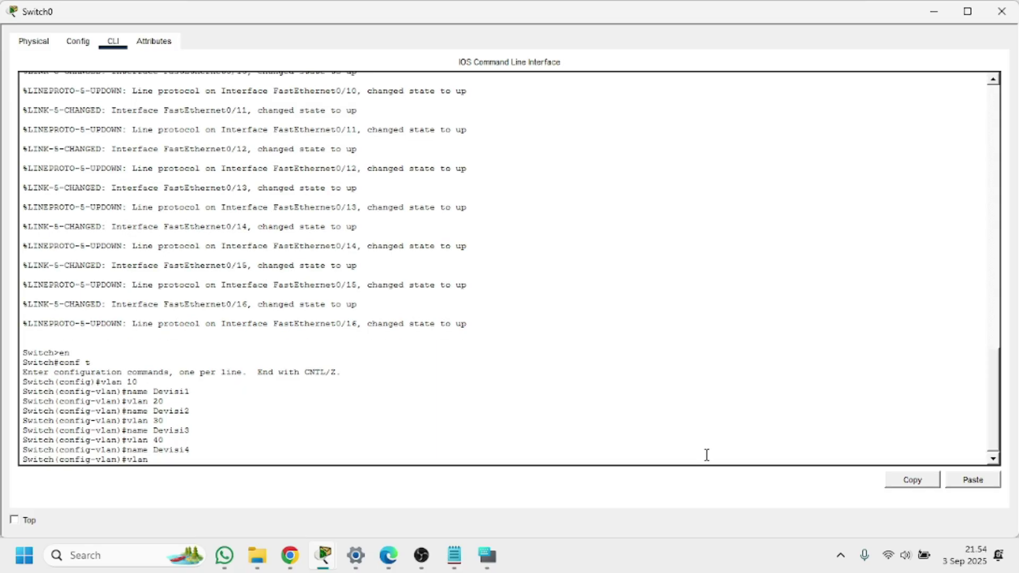
{"action": "type", "text": " 50"}
{"action": "key", "text": "Return"}
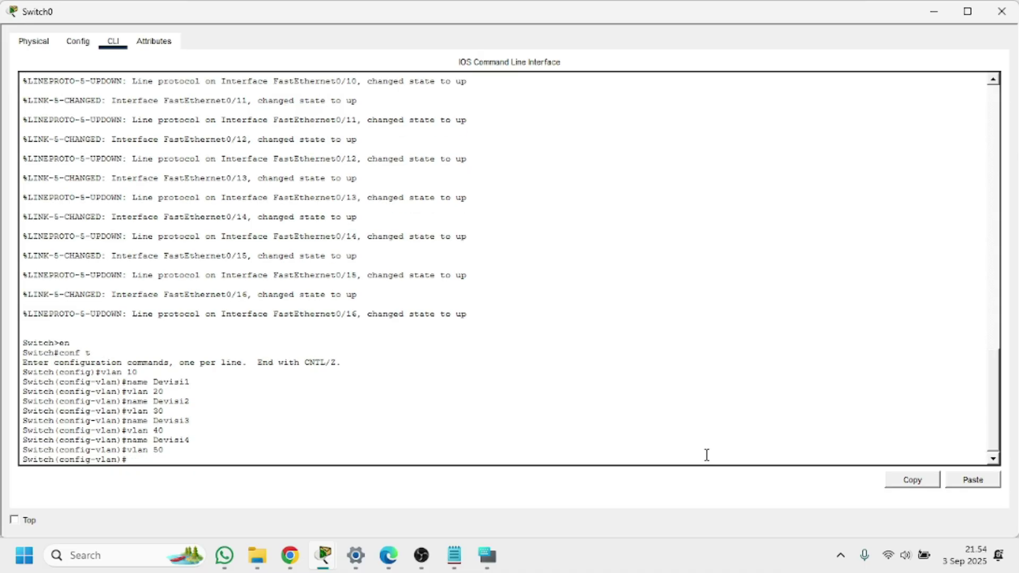
{"action": "type", "text": "name Devisi5"}
{"action": "key", "text": "Return"}
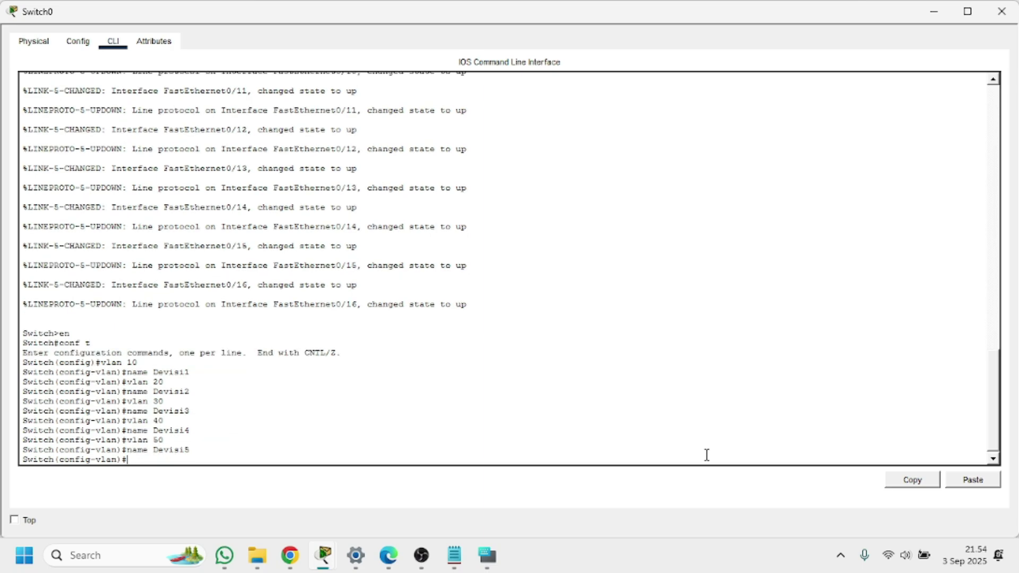
Create VLAN 60 on Switch0 and name it Server.
{"action": "type", "text": "vlan"}
{"action": "type", "text": " 60"}
{"action": "key", "text": "Return"}
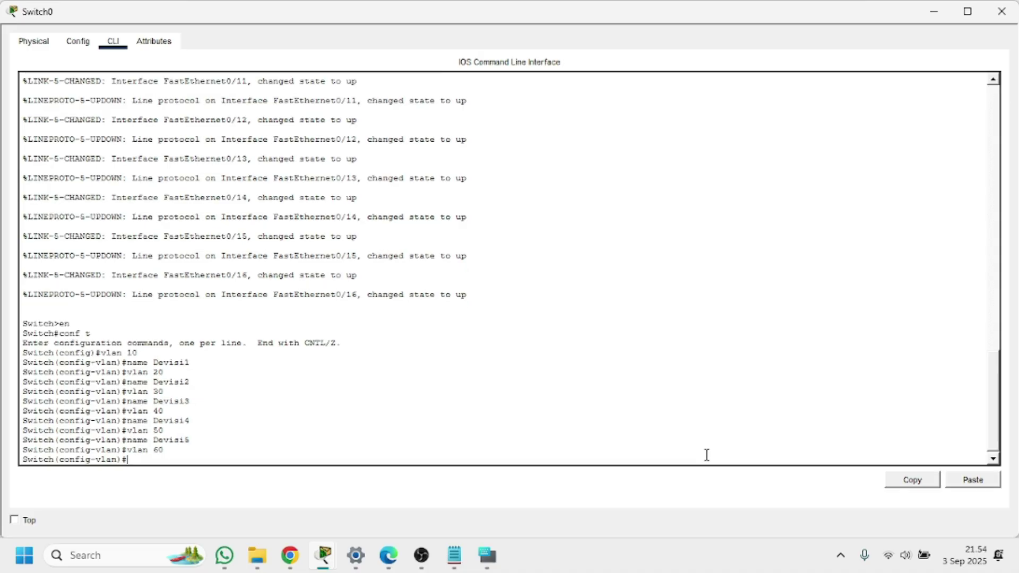
{"action": "type", "text": "name Devisi"}
{"action": "key", "text": "BackSpace"}
{"action": "key", "text": "BackSpace"}
{"action": "key", "text": "BackSpace"}
{"action": "key", "text": "BackSpace"}
{"action": "key", "text": "BackSpace"}
{"action": "key", "text": "BackSpace"}
{"action": "key", "text": "BackSpace"}
{"action": "key", "text": "BackSpace"}
{"action": "key", "text": "BackSpace"}
{"action": "key", "text": "BackSpace"}
{"action": "key", "text": "BackSpace"}
{"action": "type", "text": "name Server"}
{"action": "key", "text": "Return"}
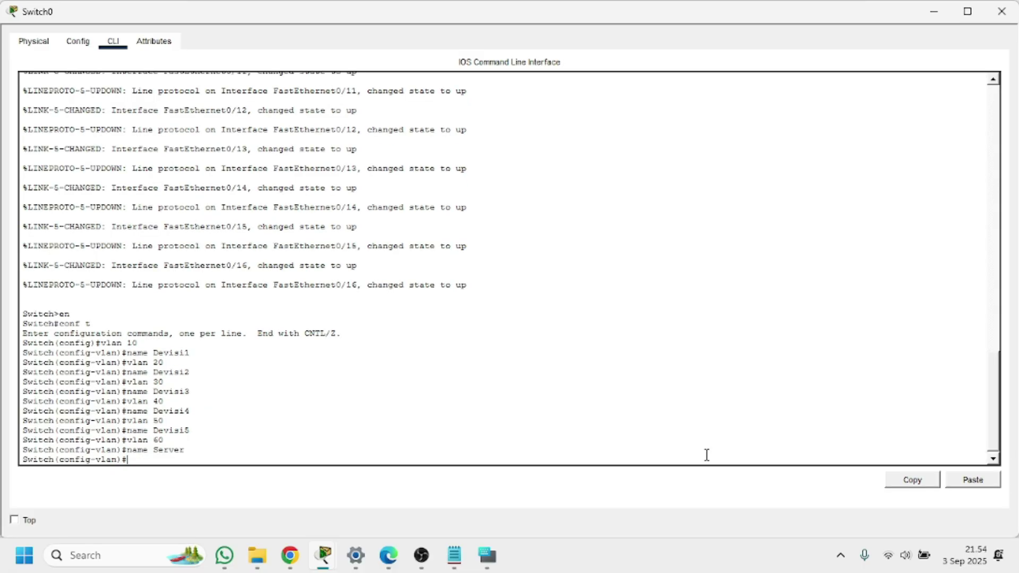
Set interface fa0/1 to switchport access mode, assign it to VLAN 10, and exit to global configuration.
{"action": "type", "text": "interface fa0/1"}
{"action": "key", "text": "Return"}
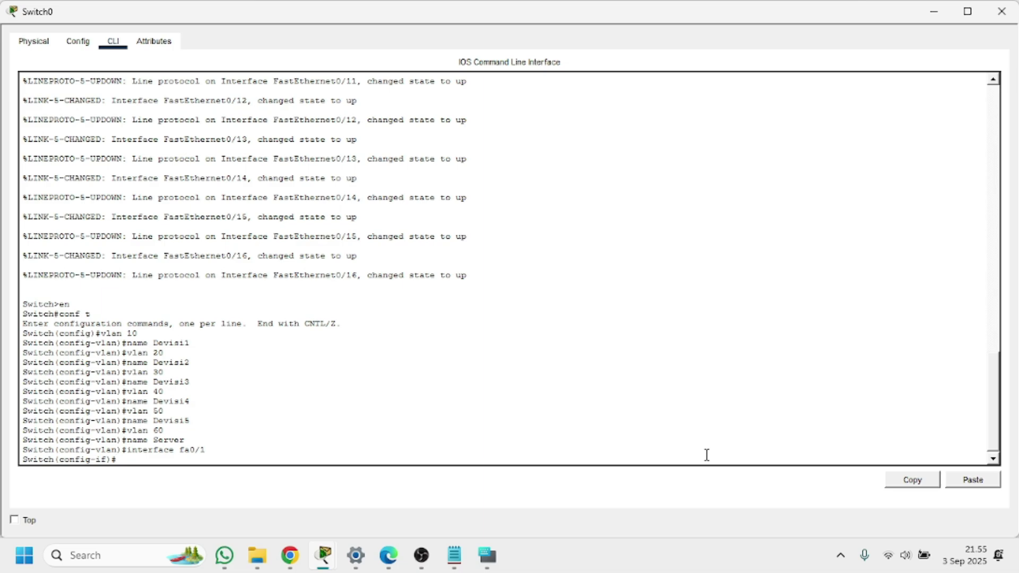
{"action": "type", "text": "w"}
{"action": "key", "text": "BackSpace"}
{"action": "type", "text": "switchport mode access"}
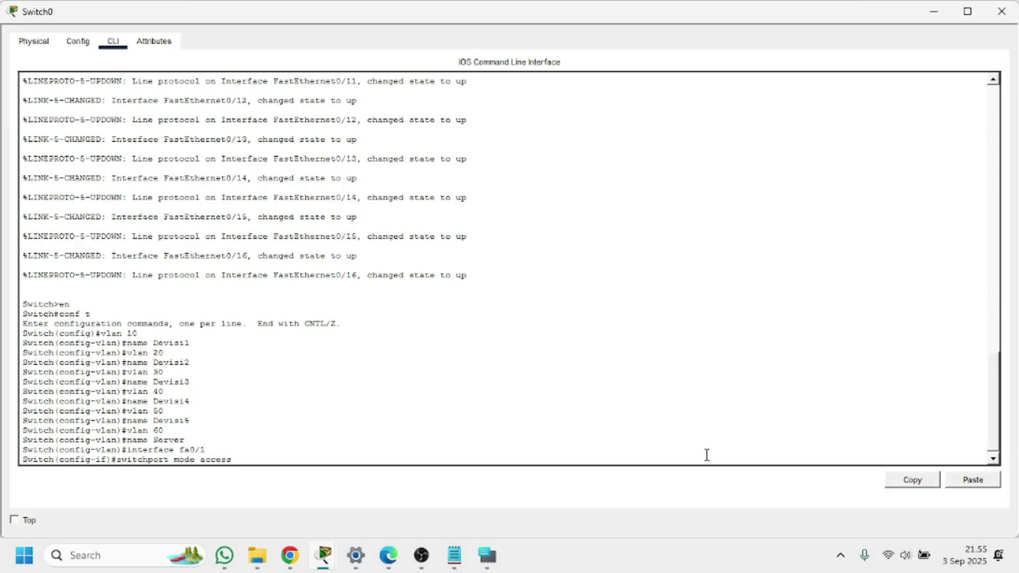
{"action": "key", "text": "Return"}
{"action": "type", "text": "sw"}
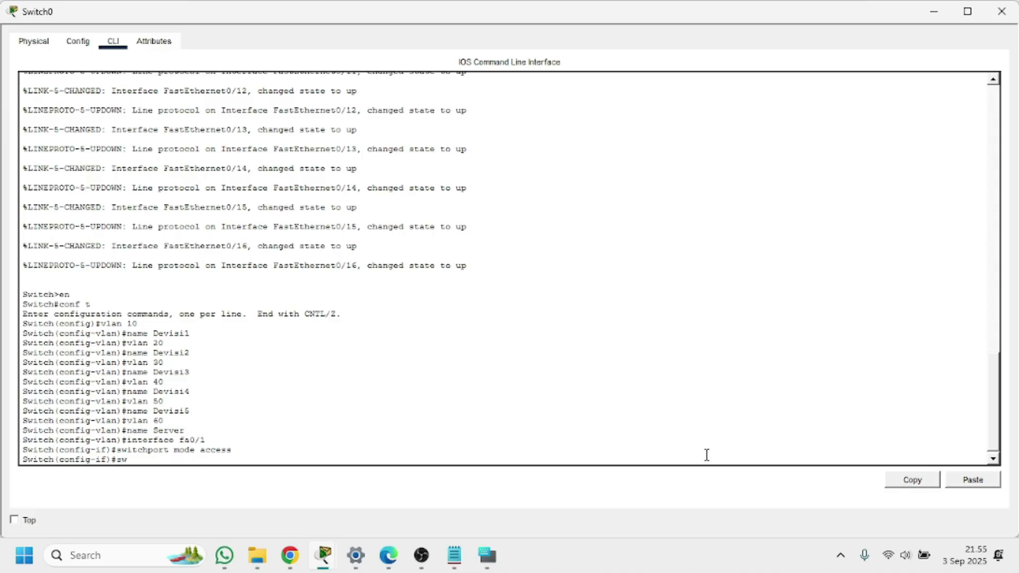
{"action": "type", "text": "itchport access vlan 1"}
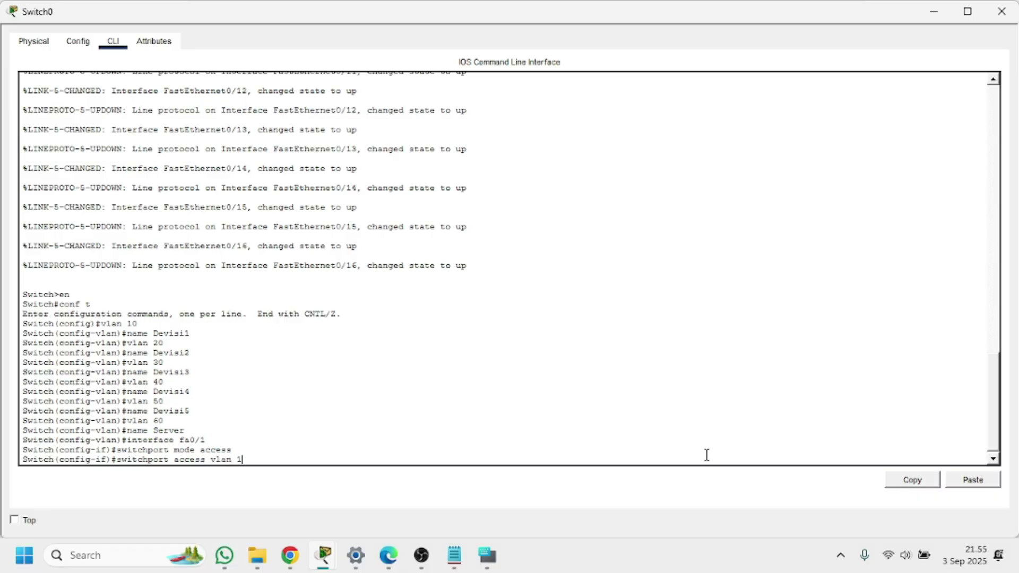
{"action": "type", "text": "0"}
{"action": "key", "text": "Return"}
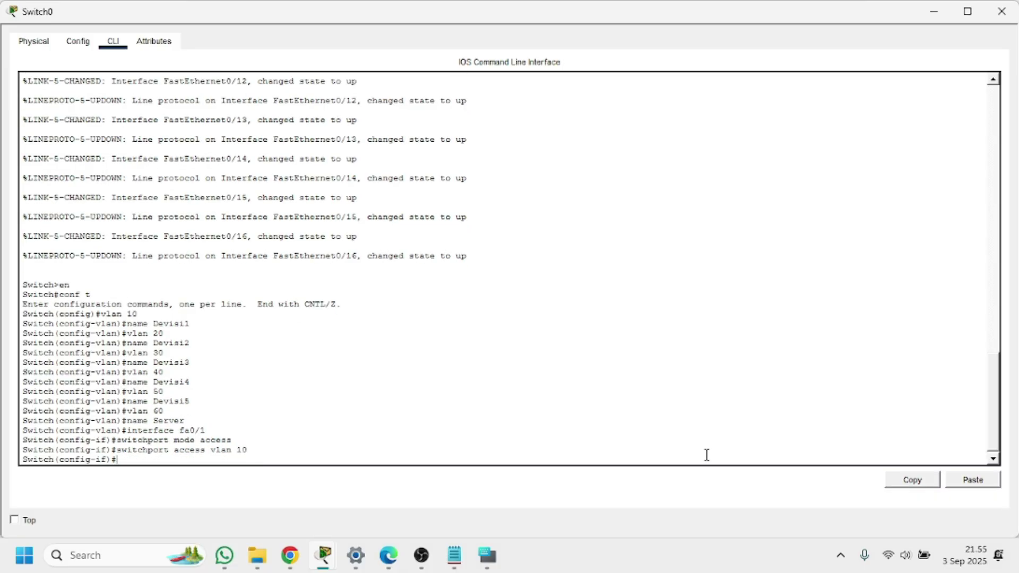
{"action": "type", "text": "ex"}
{"action": "key", "text": "Return"}
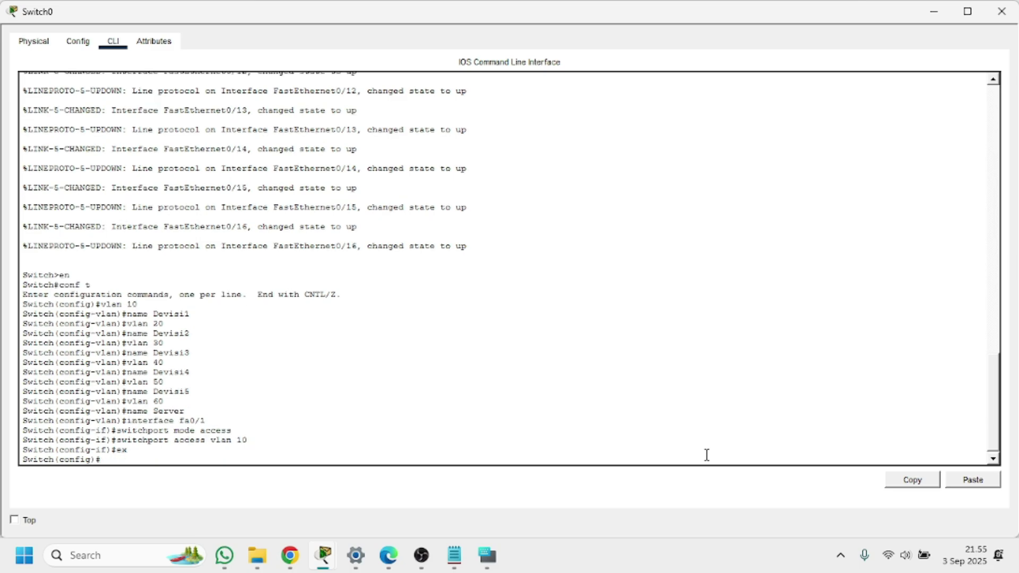
Select the interface range fa0/2-3 on Switch0 and set it to switchport access mode.
{"action": "type", "text": "interface range fa0"}
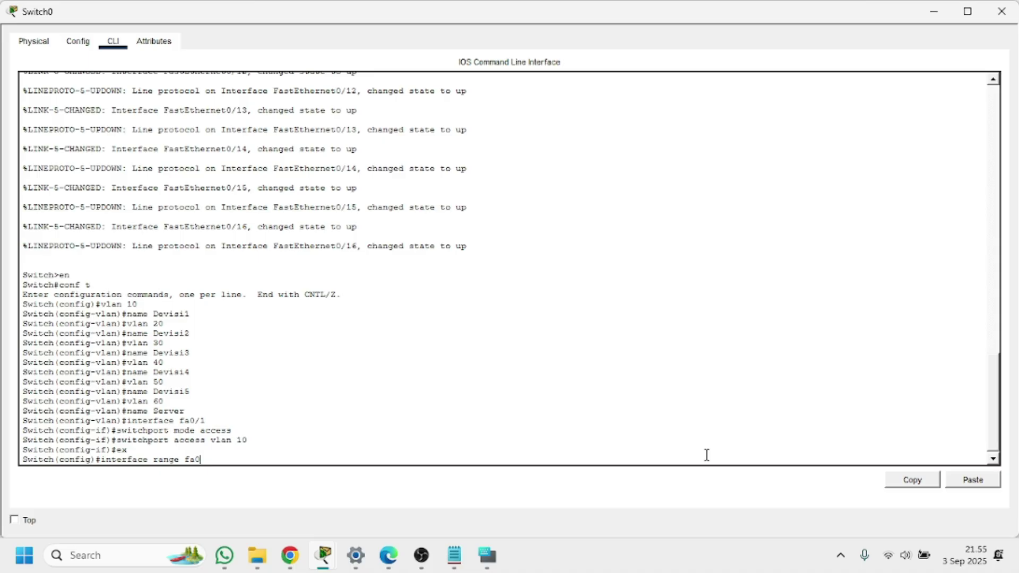
{"action": "type", "text": "/2"}
{"action": "key", "text": "ctrl+super+o"}
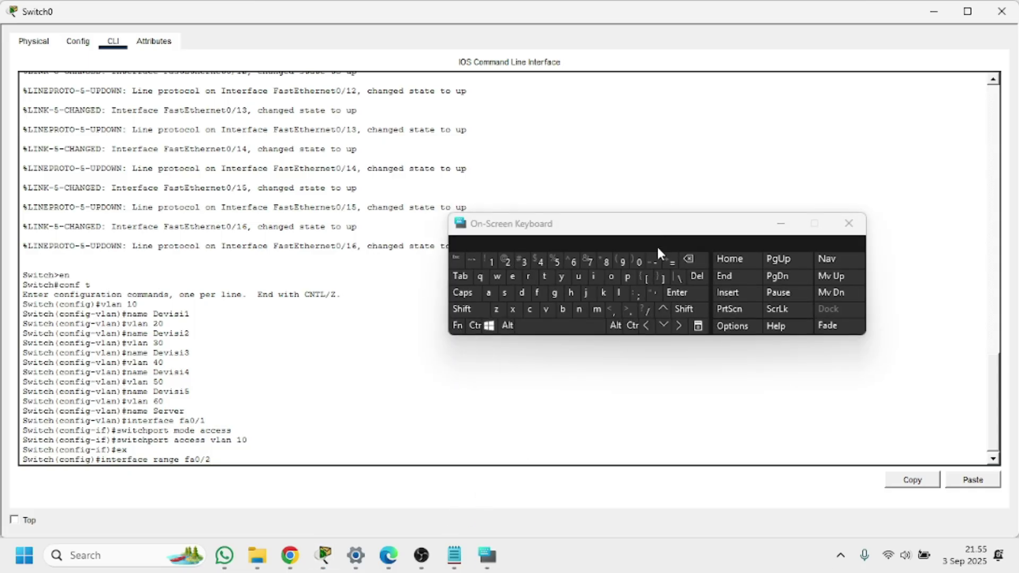
{"action": "left_click", "coordinate": [653, 261]}
{"action": "type", "text": "3"}
{"action": "key", "text": "Return"}
{"action": "type", "text": "ange)#s"}
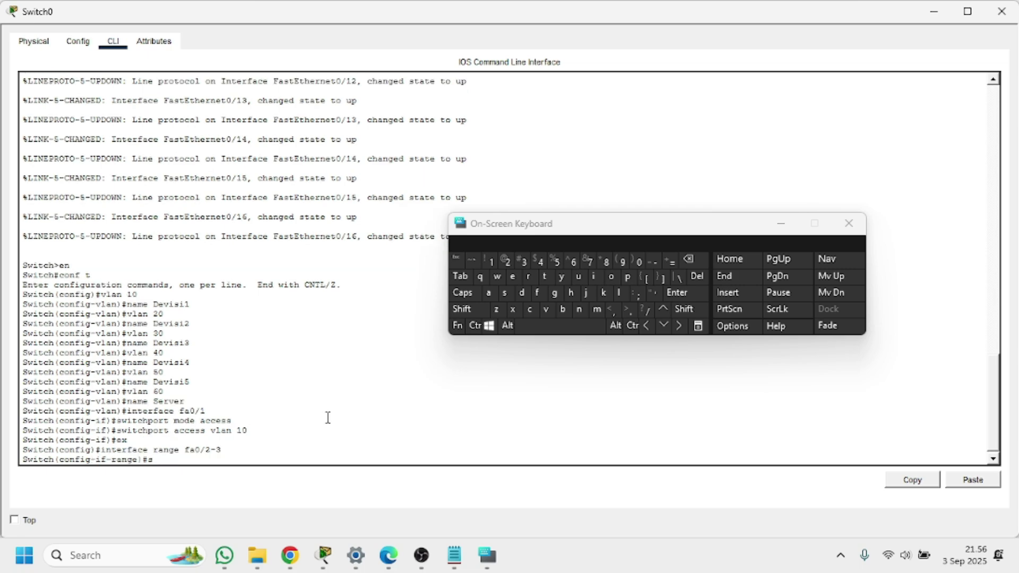
{"action": "type", "text": "witchport mode access"}
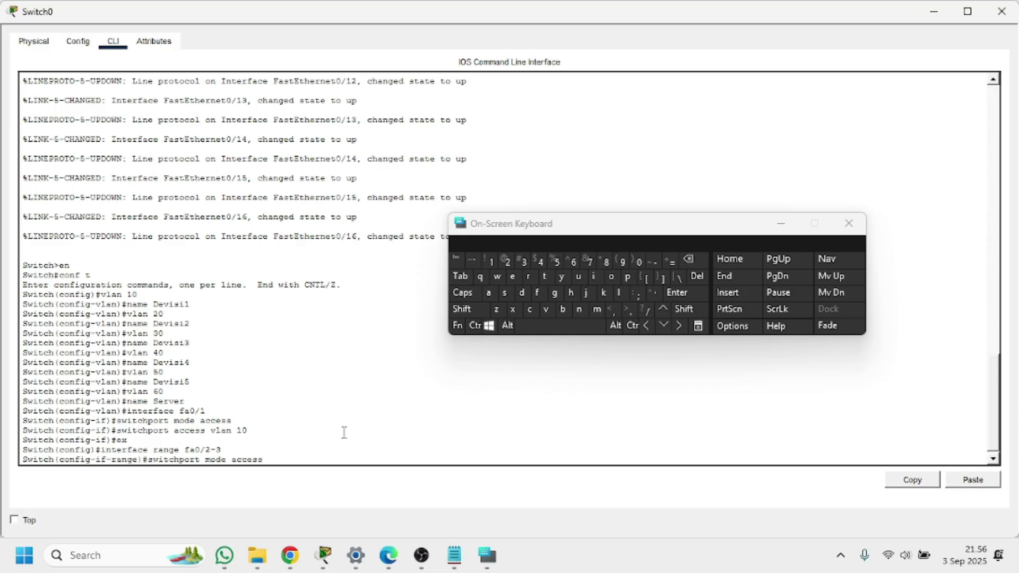
{"action": "key", "text": "Return"}
Assign the fa0/2-3 range to access VLAN 20 and exit to global configuration.
{"action": "type", "text": "swit"}
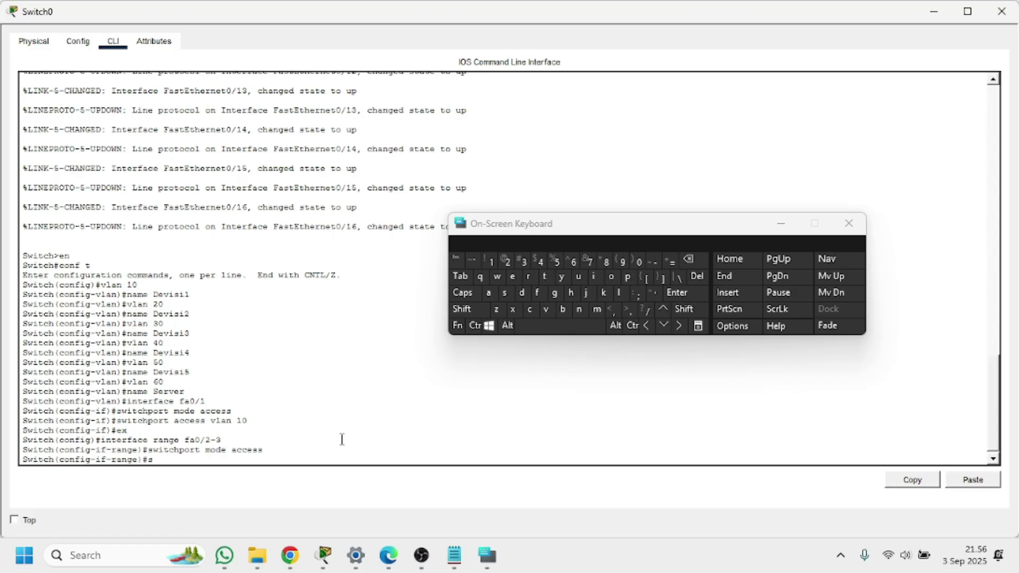
{"action": "type", "text": "chport access vlan"}
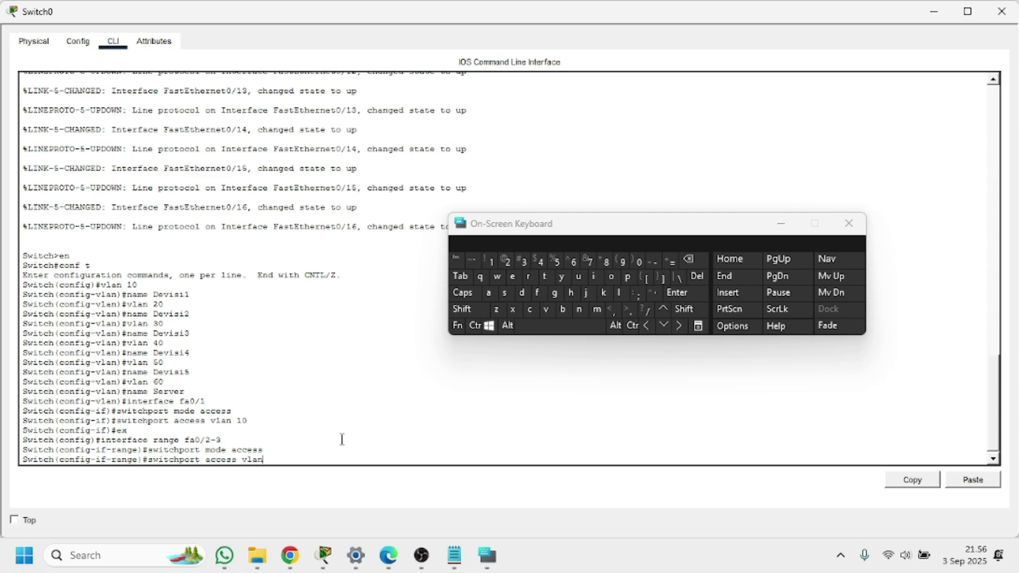
{"action": "type", "text": " 20"}
{"action": "key", "text": "Return"}
{"action": "type", "text": "ex"}
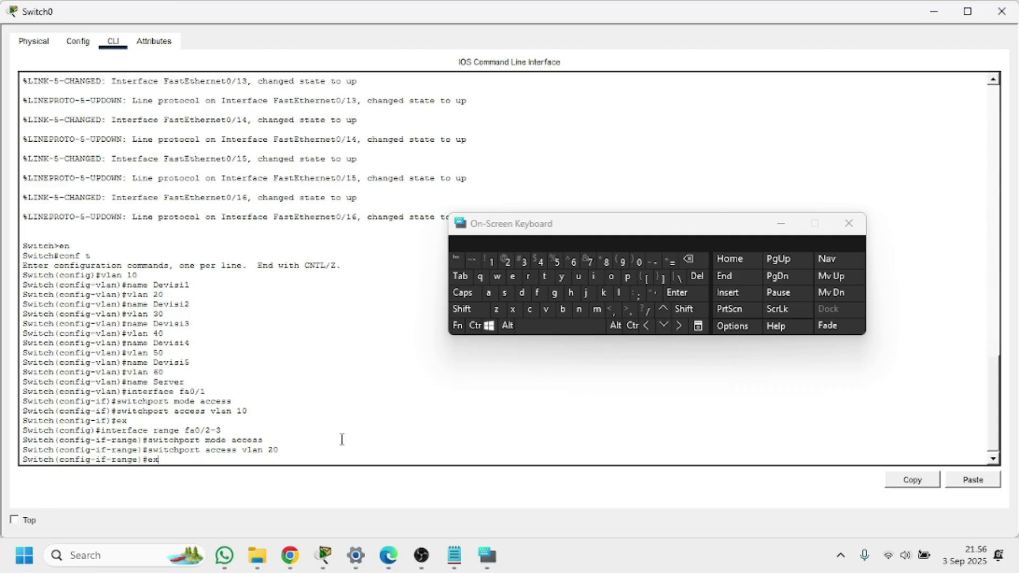
{"action": "key", "text": "Return"}
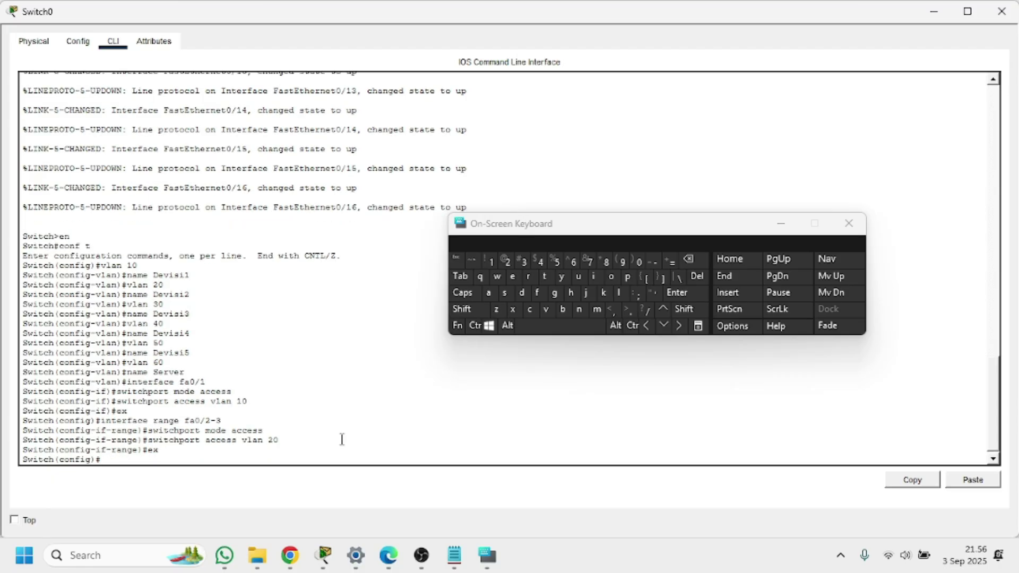
Select the interface range fa0/4-6 and set it to switchport access mode.
{"action": "type", "text": "interface range fa0"}
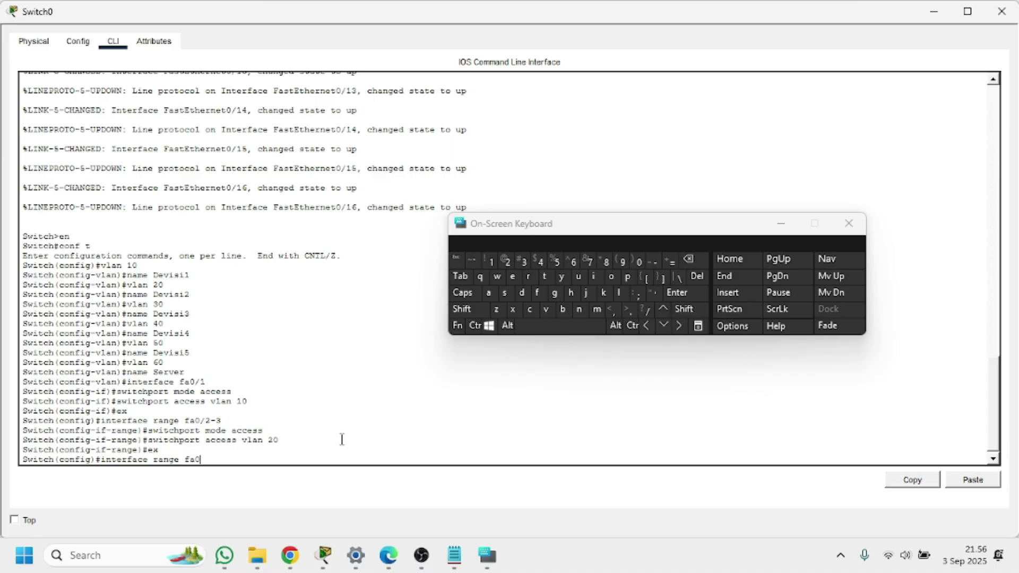
{"action": "type", "text": "/4"}
{"action": "left_click", "coordinate": [657, 262]}
{"action": "type", "text": "6"}
{"action": "key", "text": "Return"}
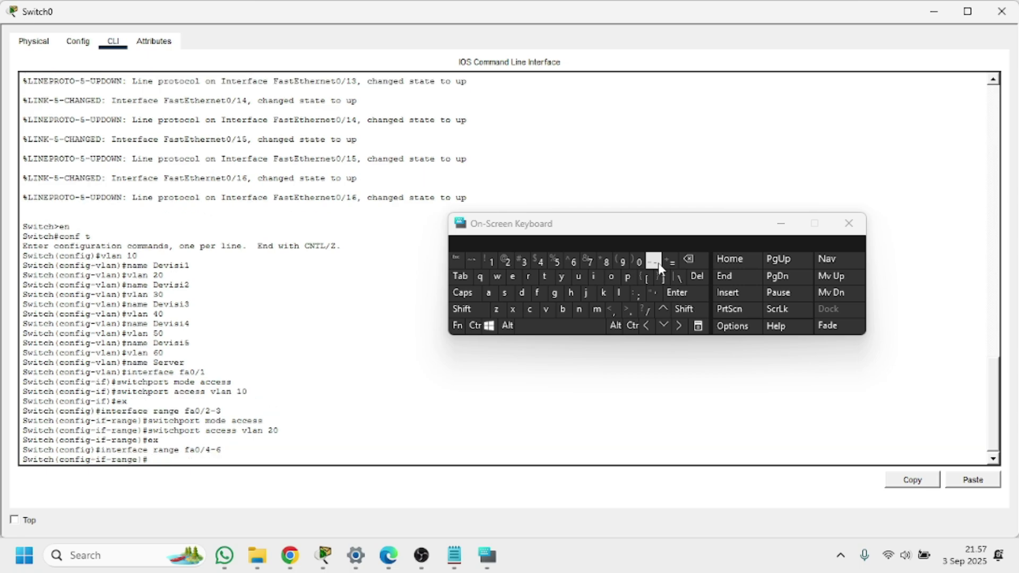
{"action": "type", "text": "switchport mode access"}
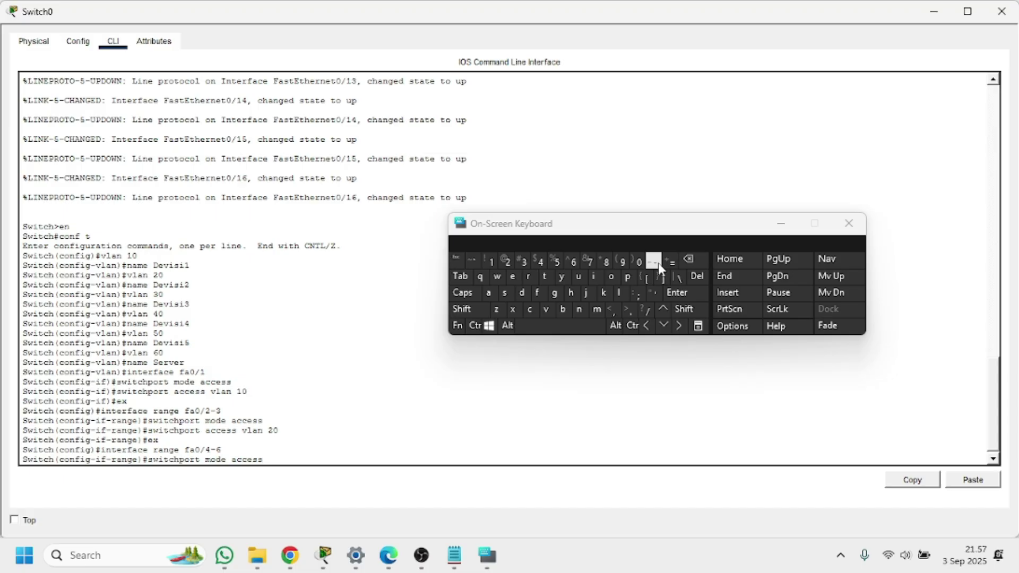
{"action": "key", "text": "Return"}
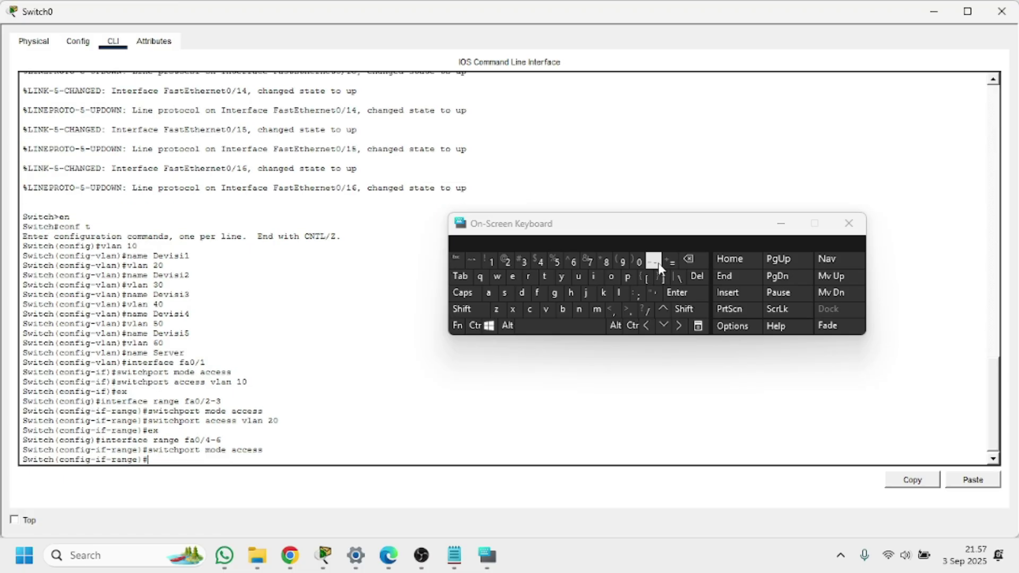
Assign the fa0/4-6 range to access VLAN 30 and exit to global configuration.
{"action": "type", "text": "switchport access"}
{"action": "type", "text": "vlan"}
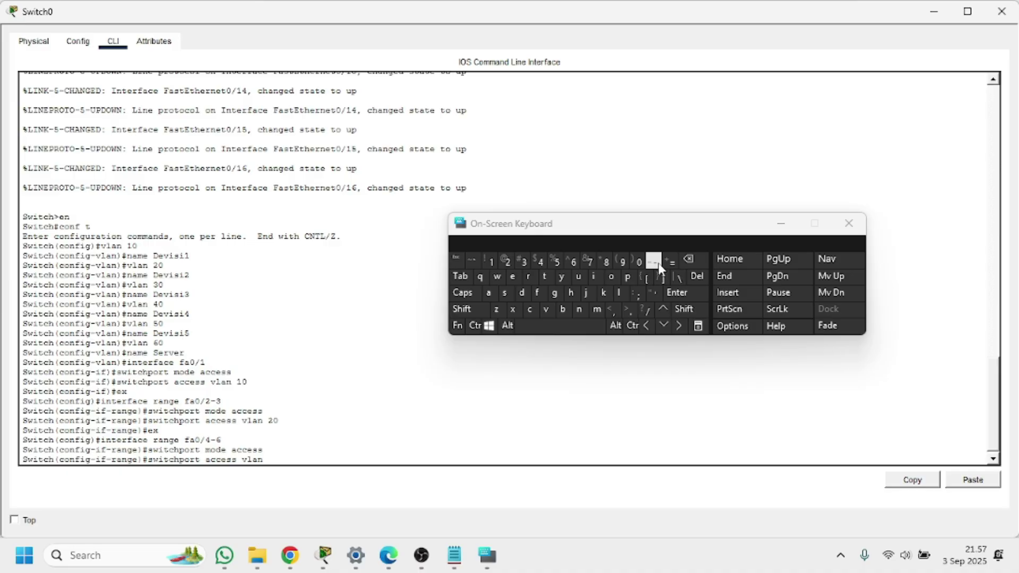
{"action": "type", "text": " 30"}
{"action": "key", "text": "Return"}
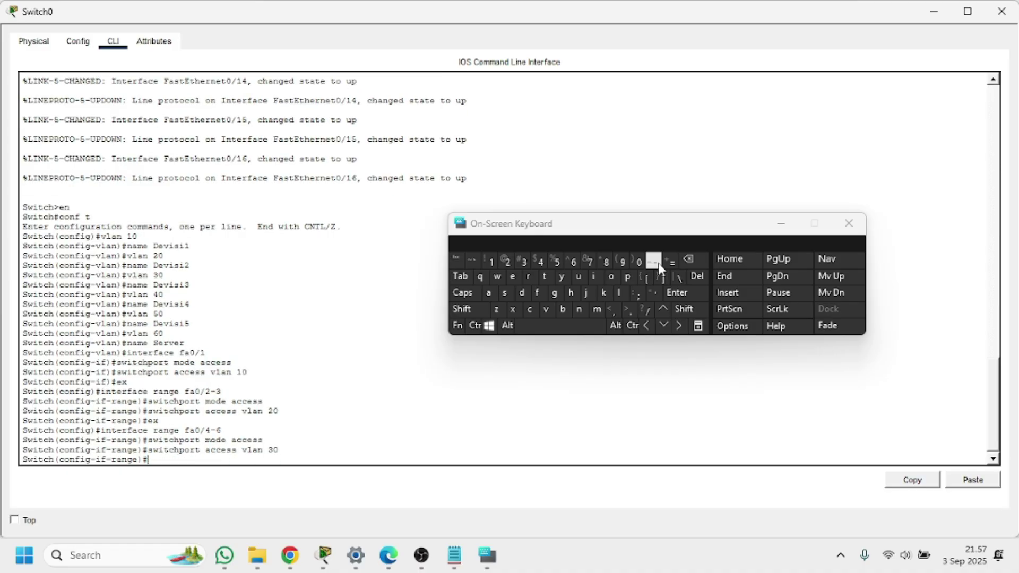
{"action": "type", "text": "ex"}
{"action": "key", "text": "Return"}
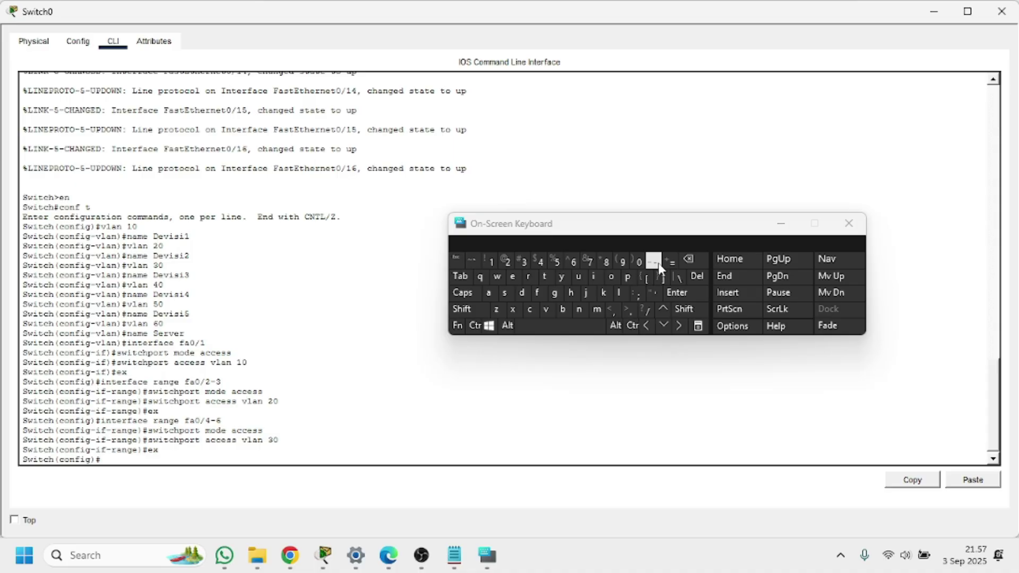
Select the interface range fa0/7-10 and set it to switchport access mode.
{"action": "type", "text": "interface range fa0/"}
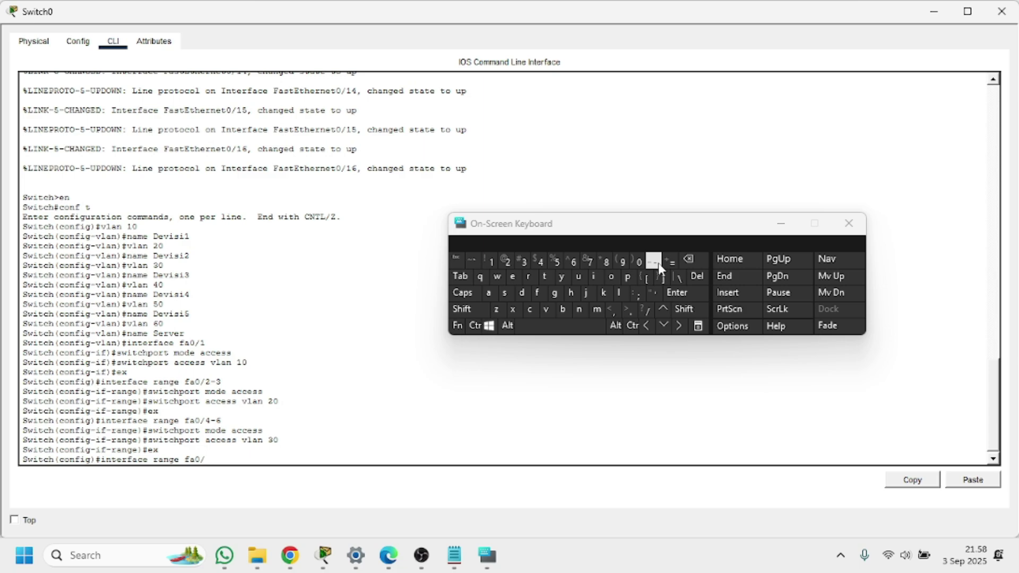
{"action": "type", "text": "7-10"}
{"action": "key", "text": "Return"}
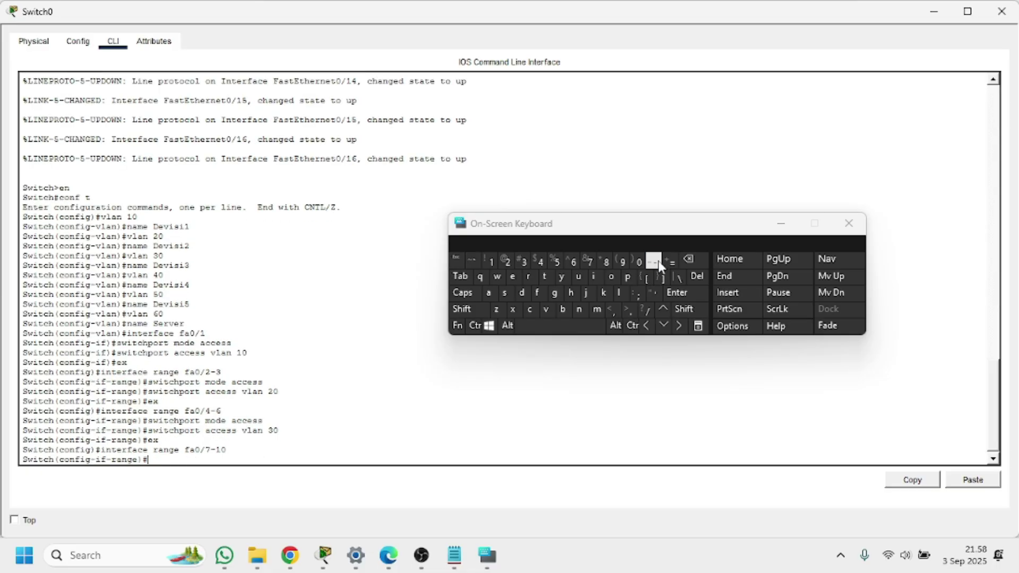
{"action": "type", "text": "switchport"}
{"action": "type", "text": "mode access"}
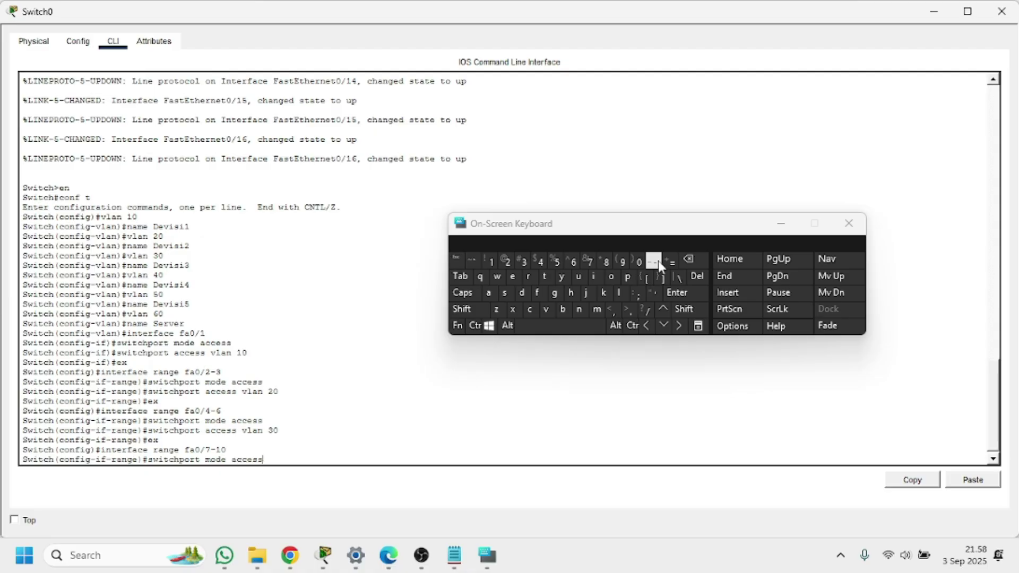
{"action": "key", "text": "Return"}
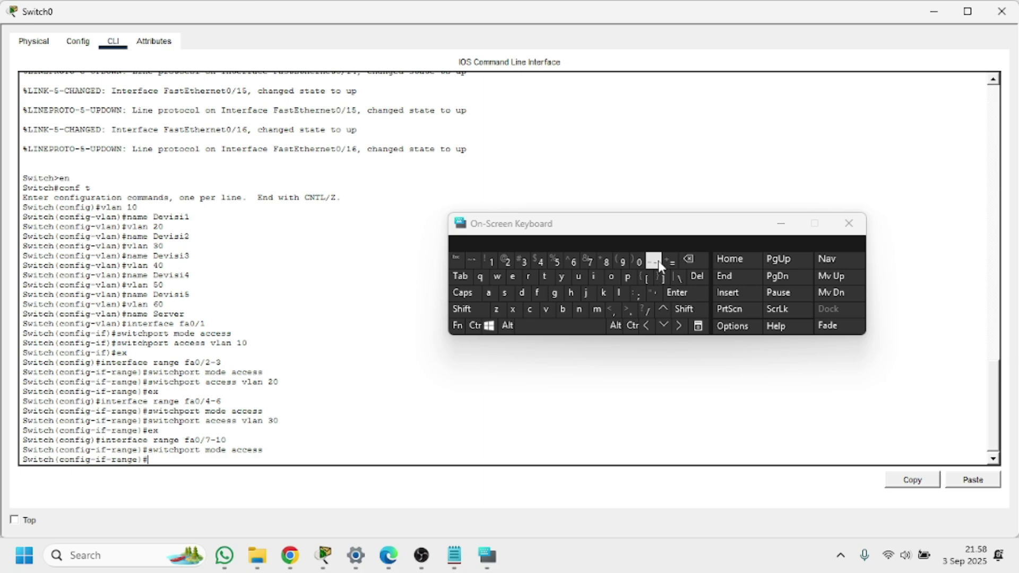
Assign the fa0/7-10 range to access VLAN 40 and exit to global configuration.
{"action": "type", "text": "switchport access vlan"}
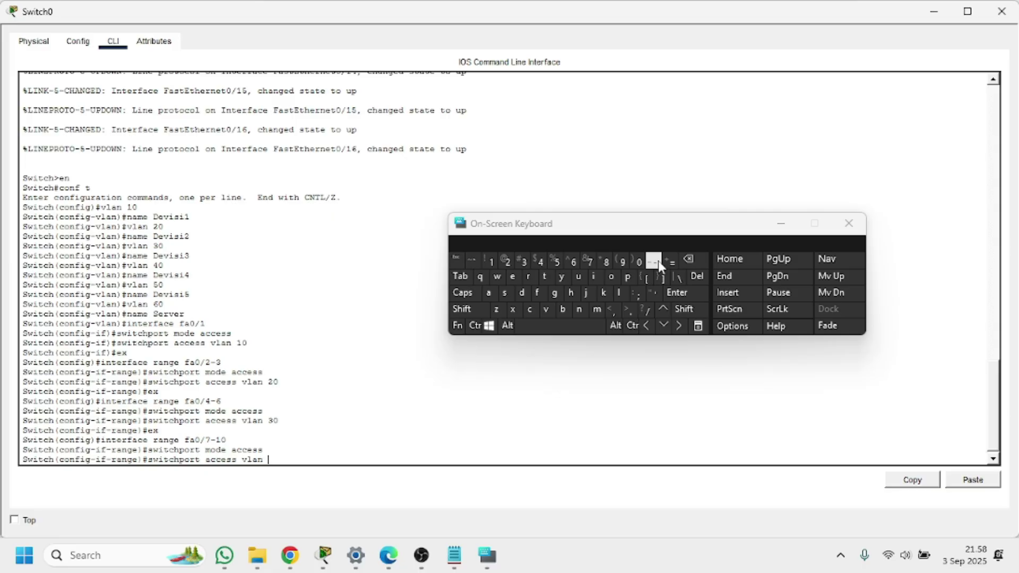
{"action": "type", "text": " 40"}
{"action": "key", "text": "Return"}
{"action": "type", "text": "ex"}
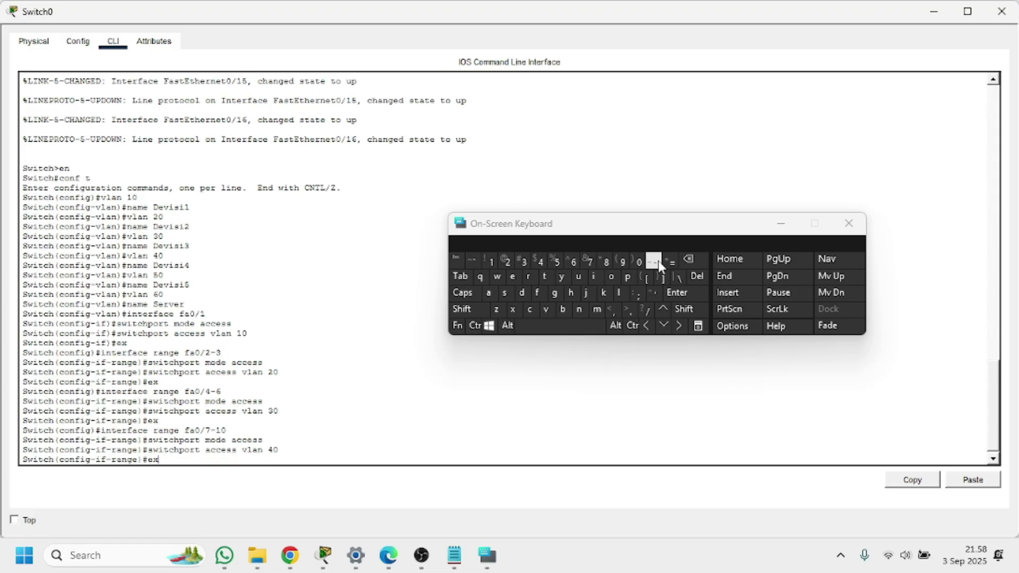
{"action": "key", "text": "Return"}
Select the interface range fa0/11-15 and set it to switchport access mode.
{"action": "type", "text": "interfa"}
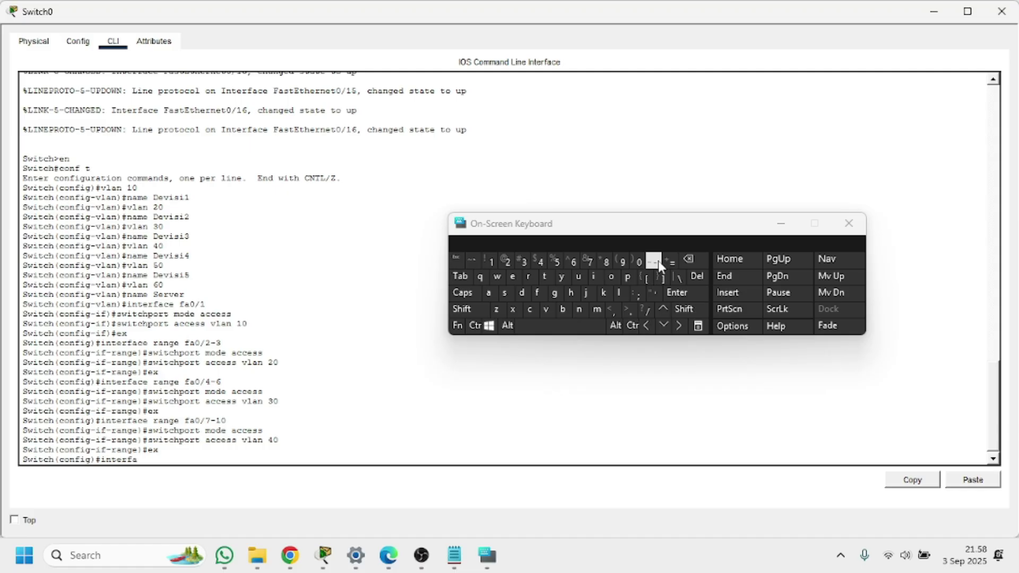
{"action": "type", "text": "ce range fa0/11-15"}
{"action": "key", "text": "Return"}
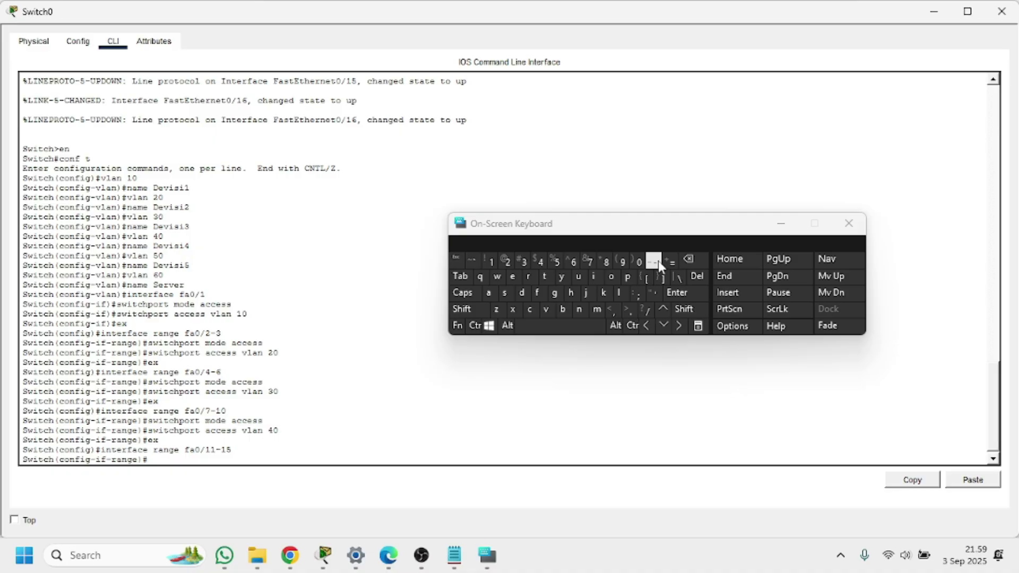
{"action": "type", "text": "switchport mode access"}
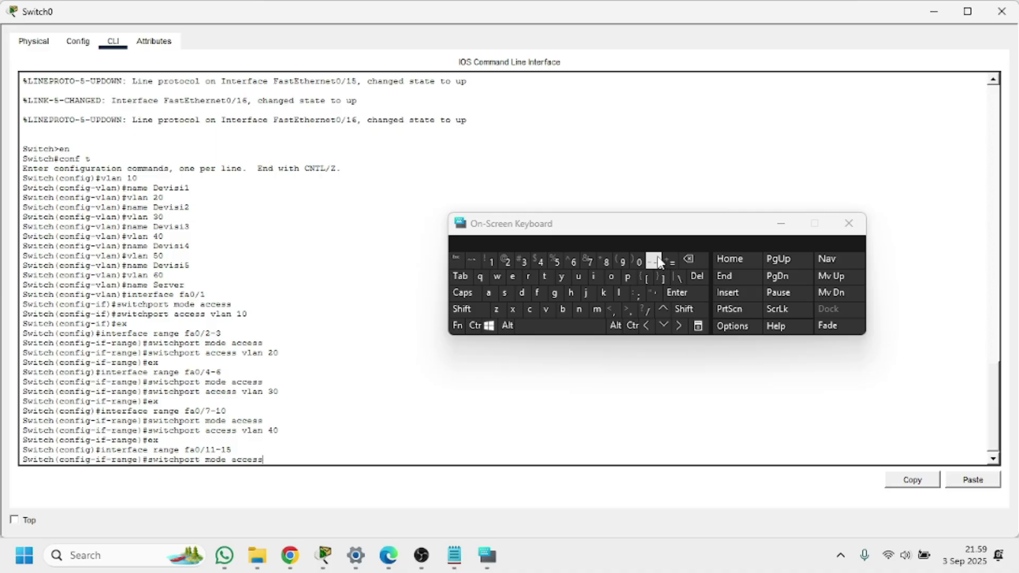
{"action": "key", "text": "Return"}
Assign the fa0/11-15 range to access VLAN 50 and exit to global configuration.
{"action": "type", "text": "switc"}
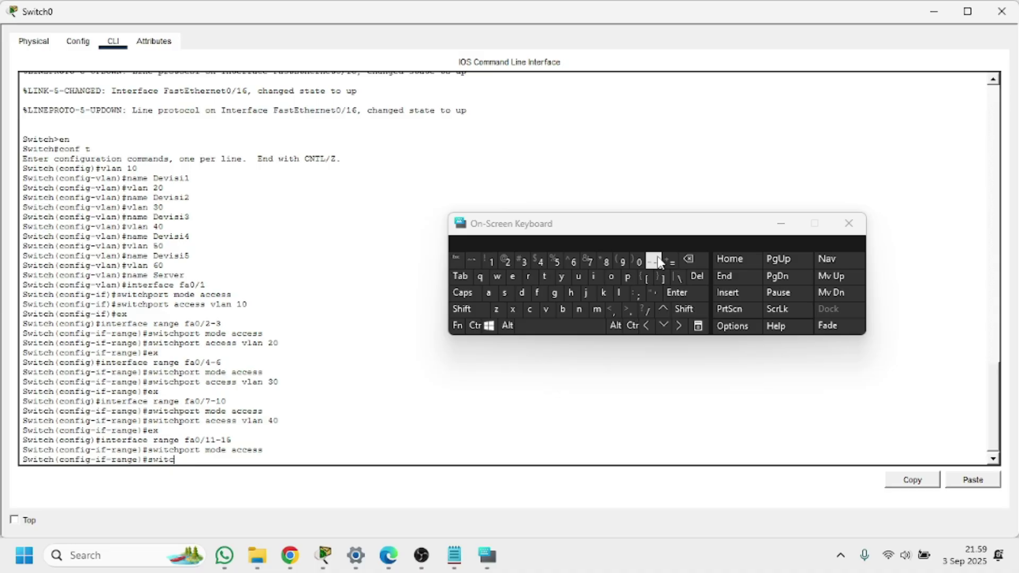
{"action": "type", "text": "hport access vlan 50"}
{"action": "key", "text": "Return"}
{"action": "type", "text": "ex"}
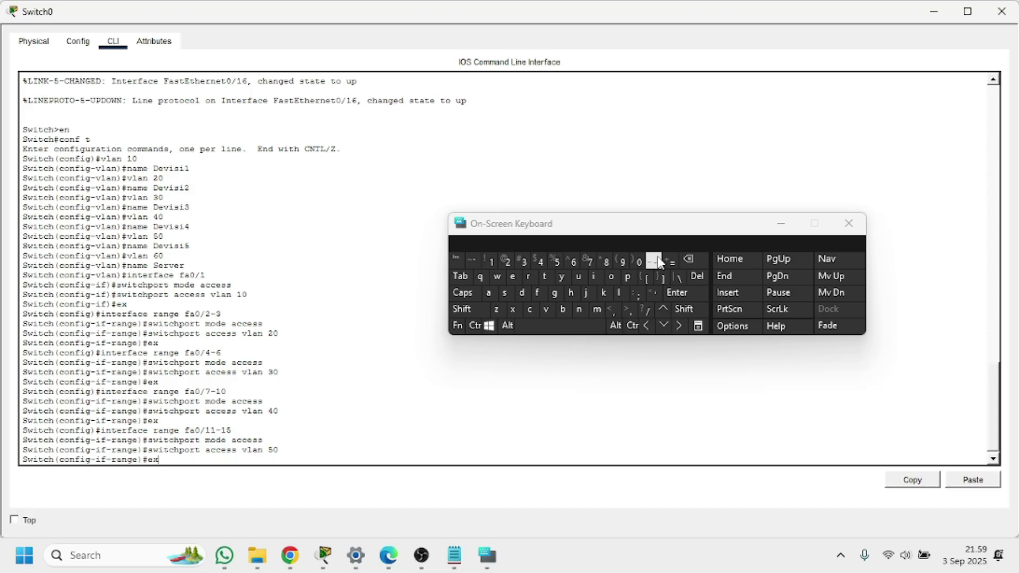
{"action": "key", "text": "Return"}
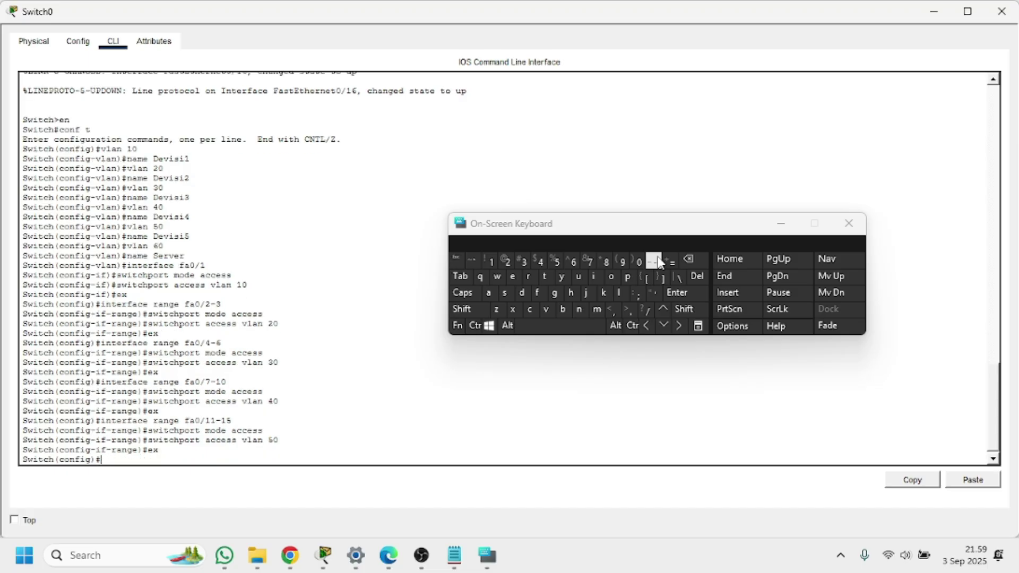
Select the single interface fa0/16 and set it to switchport access mode.
{"action": "type", "text": "interface"}
{"action": "type", "text": " f"}
{"action": "type", "text": "a"}
{"action": "type", "text": "0"}
{"action": "type", "text": "/15"}
{"action": "key", "text": "Return"}
{"action": "type", "text": "swi"}
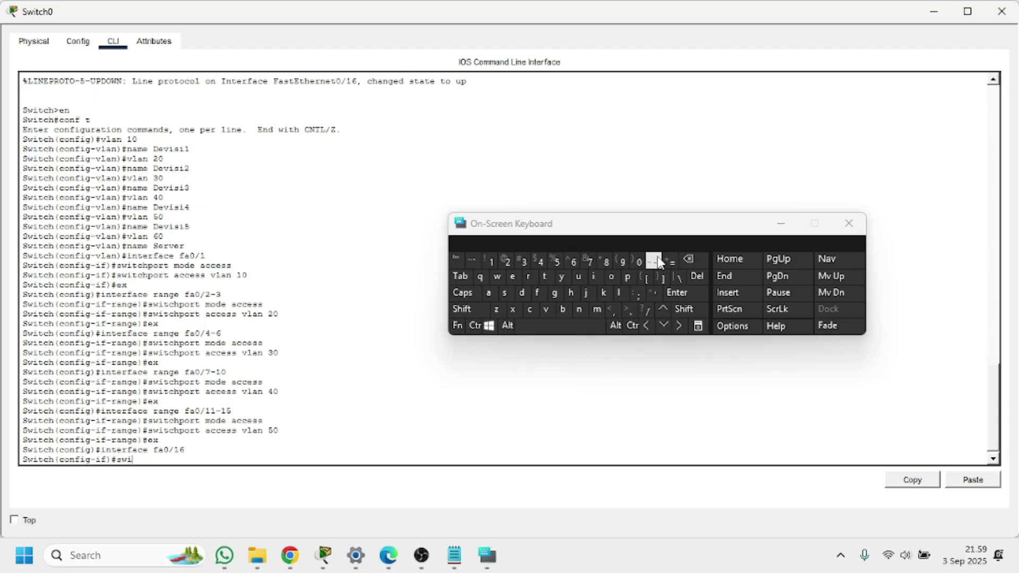
{"action": "type", "text": "tchport mode access"}
{"action": "key", "text": "Return"}
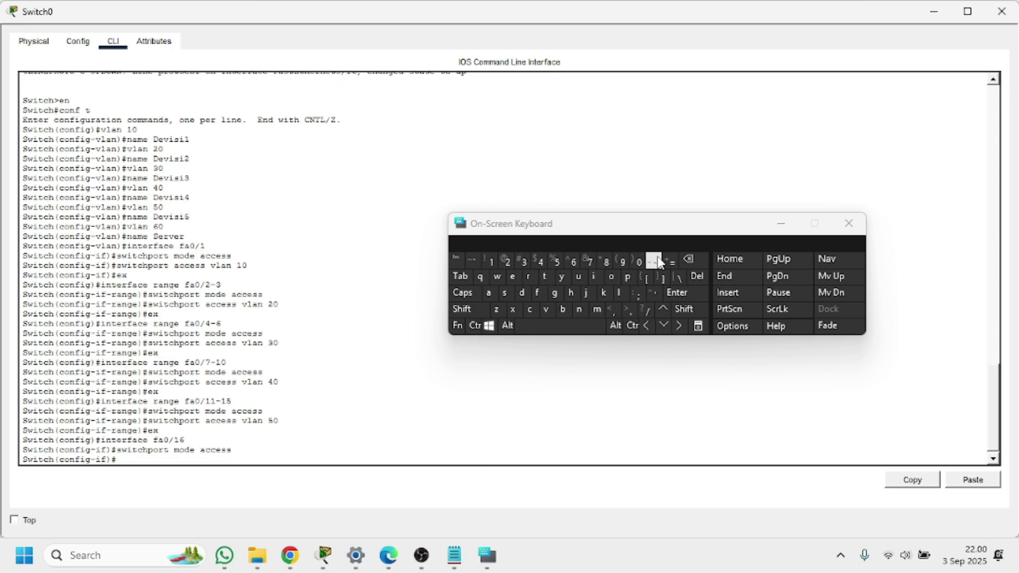
Assign interface fa0/16 to access VLAN 60 and exit to global configuration.
{"action": "type", "text": "switchport access vla"}
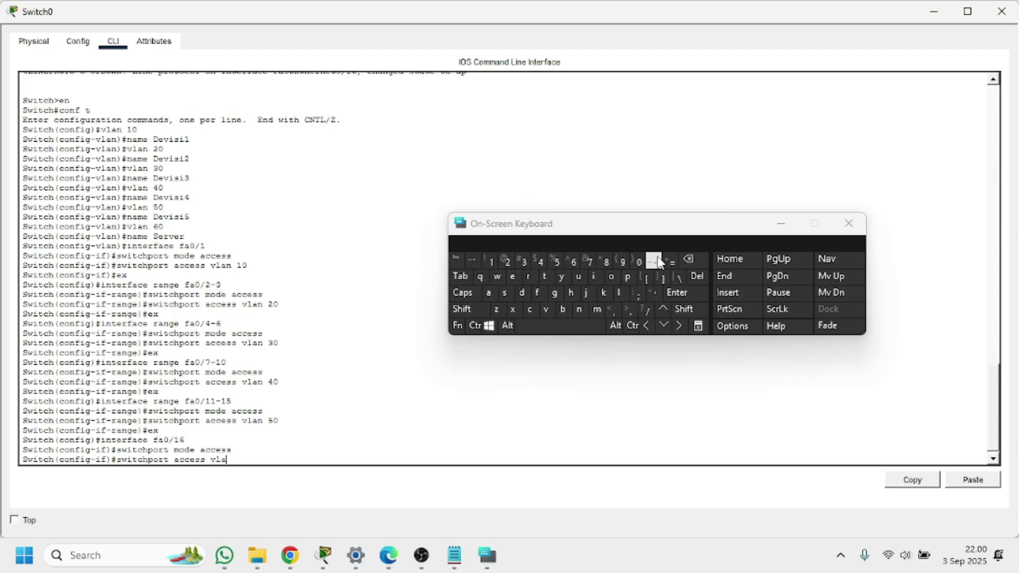
{"action": "type", "text": "n 60"}
{"action": "key", "text": "Return"}
{"action": "type", "text": "ex"}
{"action": "key", "text": "Return"}
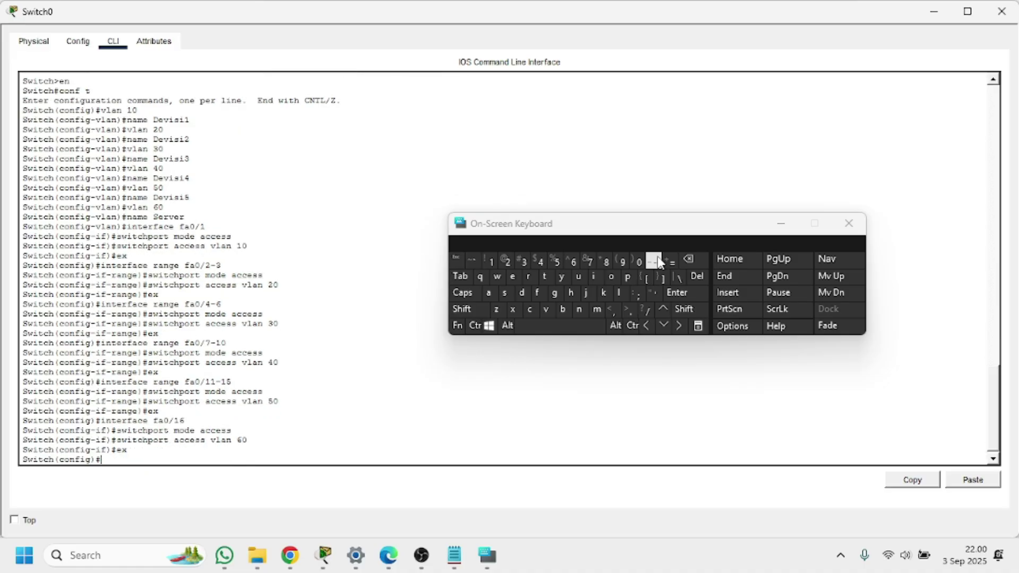
Set interface fa0/24 on Switch0 to trunk mode with switchport mode trunk.
{"action": "type", "text": "interface fa0/24"}
{"action": "key", "text": "Return"}
{"action": "type", "text": "swi"}
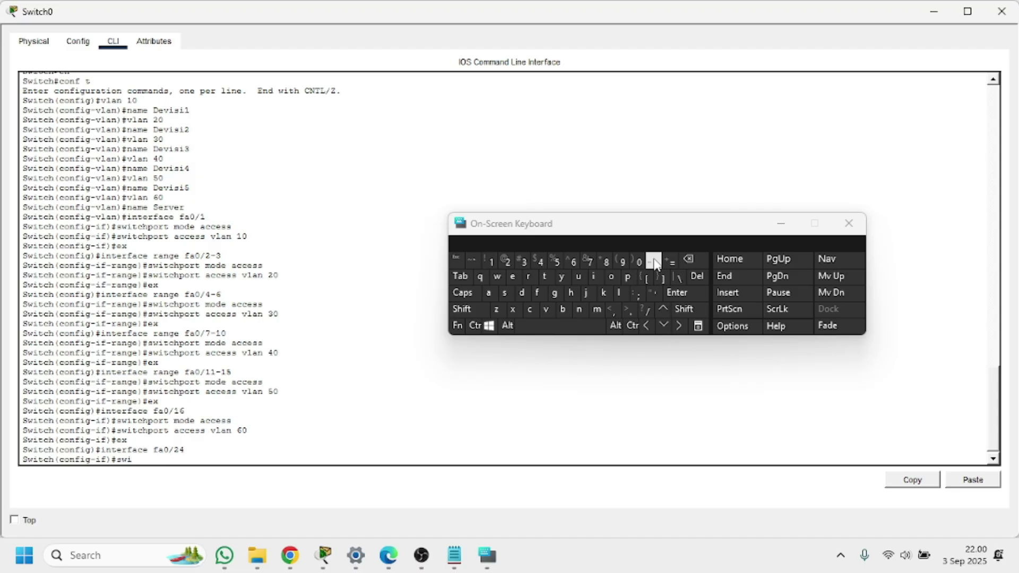
{"action": "type", "text": "tchport mode trunk"}
{"action": "key", "text": "Return"}
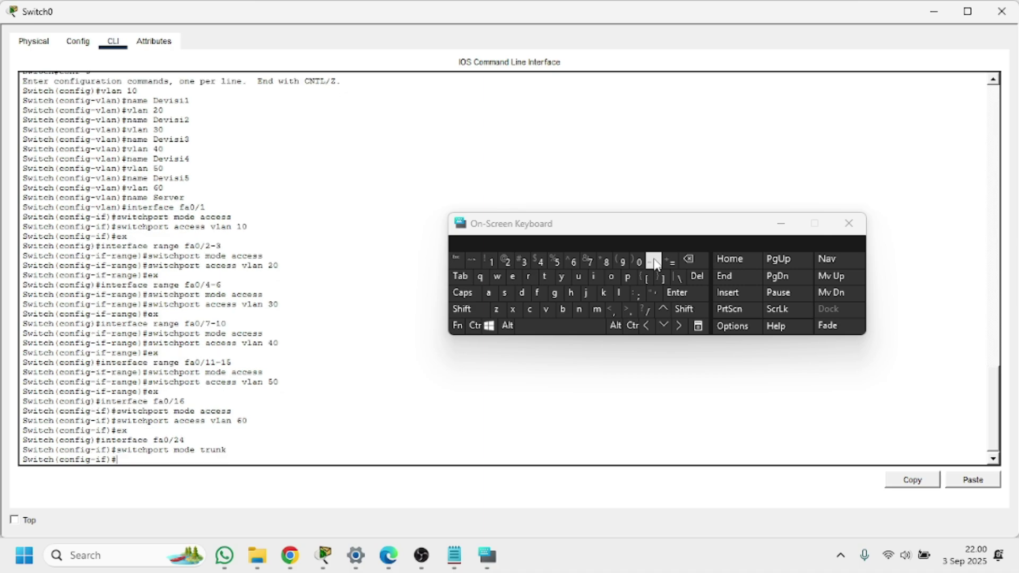
Allow VLANs 10,20,30,40,50,60 on the fa0/24 trunk and exit the interface configuration.
{"action": "type", "text": "switchport trunk allo"}
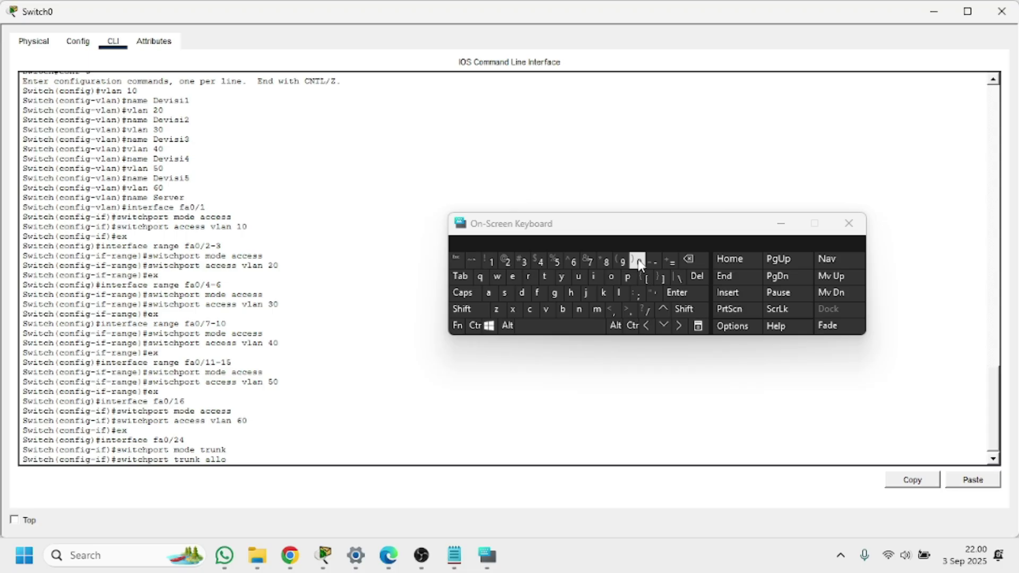
{"action": "type", "text": "wed vlan 10,20,30,40,5"}
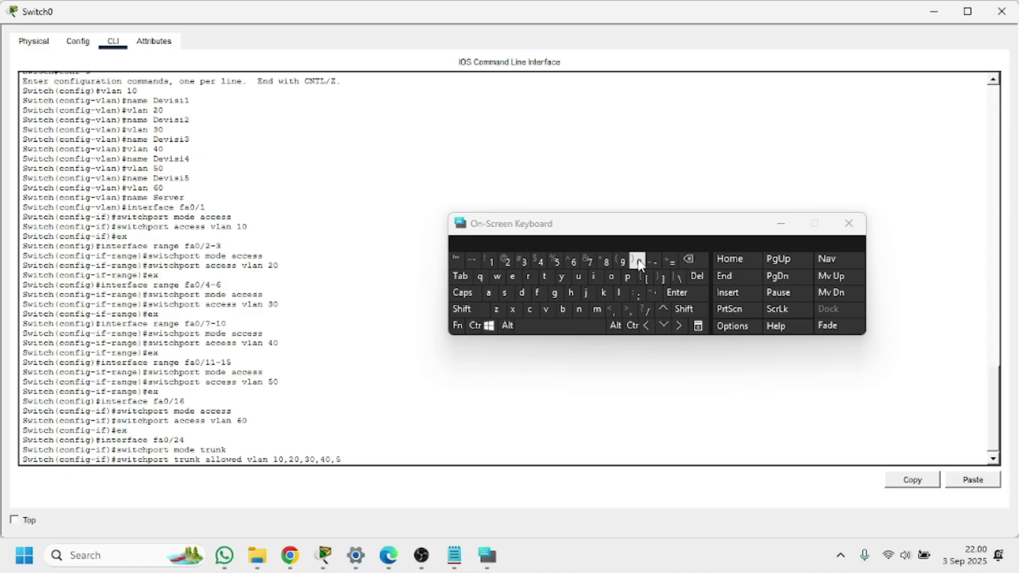
{"action": "type", "text": "0,60"}
{"action": "key", "text": "Return"}
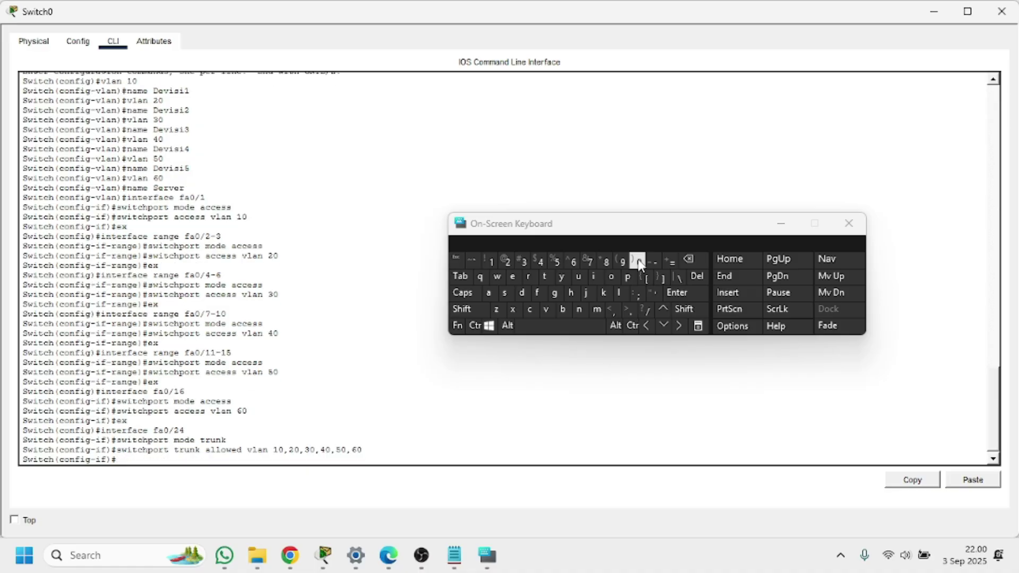
{"action": "type", "text": "ex"}
{"action": "key", "text": "Return"}
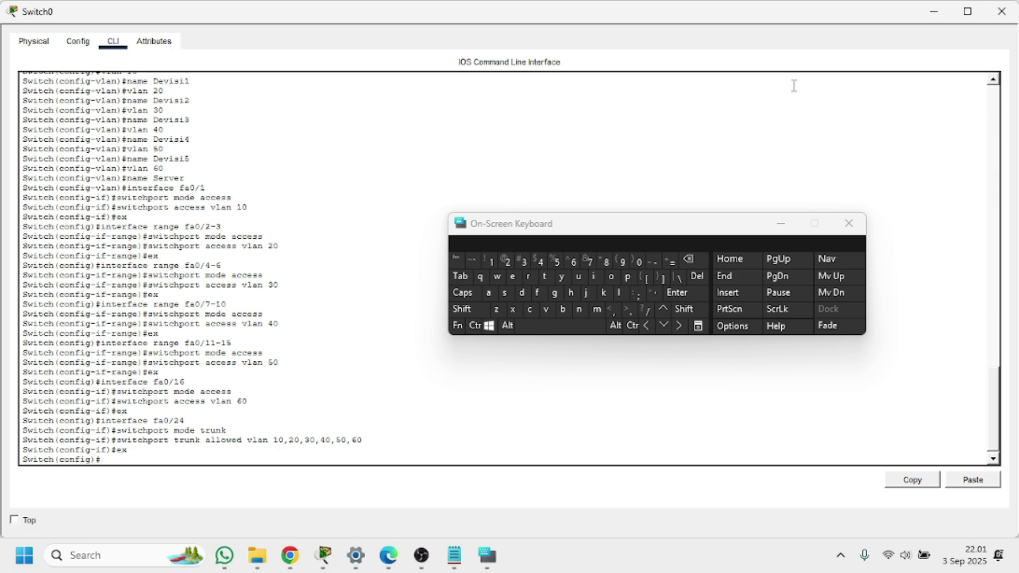
Close the Switch0 window and minimize the On-Screen Keyboard to uncover the topology.
{"action": "scroll", "coordinate": [292, 268], "scroll_direction": "up", "scroll_amount": 5}
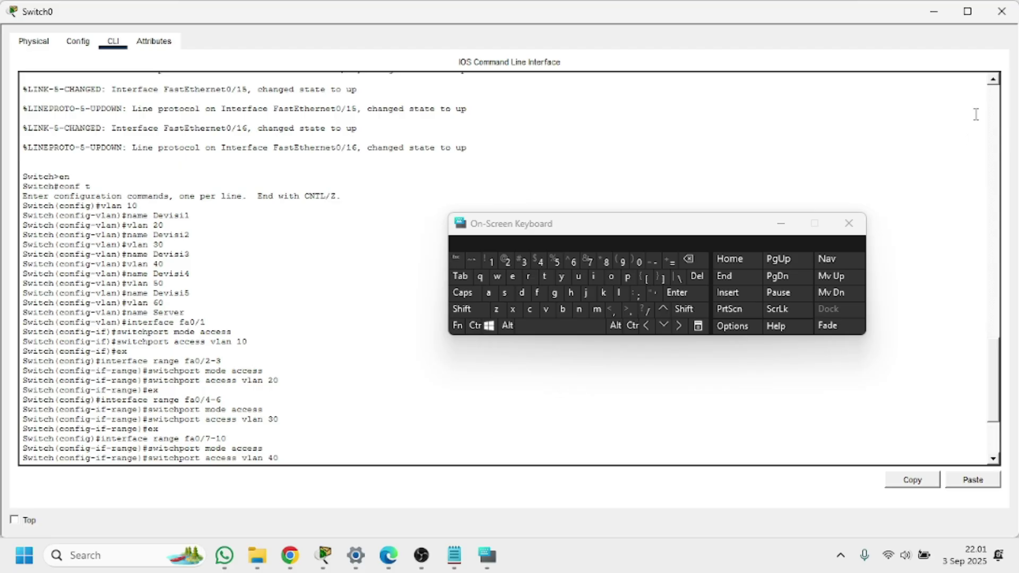
{"action": "left_click", "coordinate": [1001, 13]}
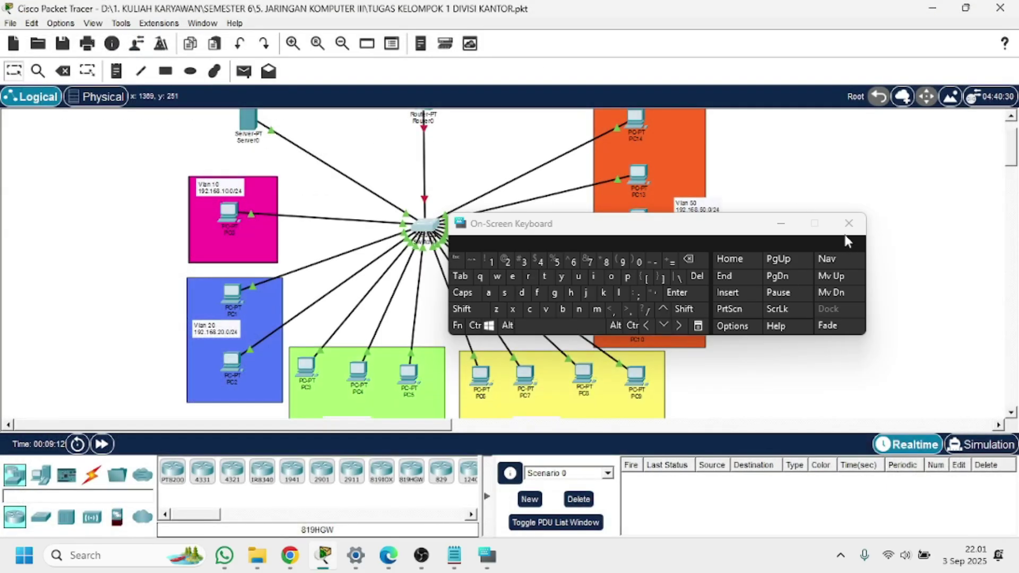
{"action": "left_click", "coordinate": [781, 223]}
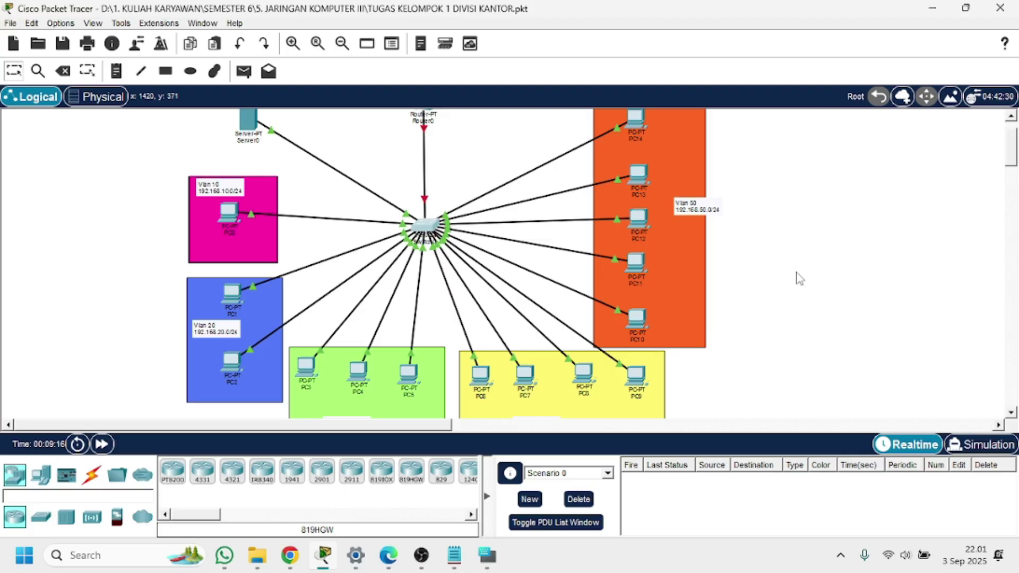
Send a simple PDU from PC1 to PC2 to test connectivity within VLAN 20.
{"action": "left_click", "coordinate": [249, 76]}
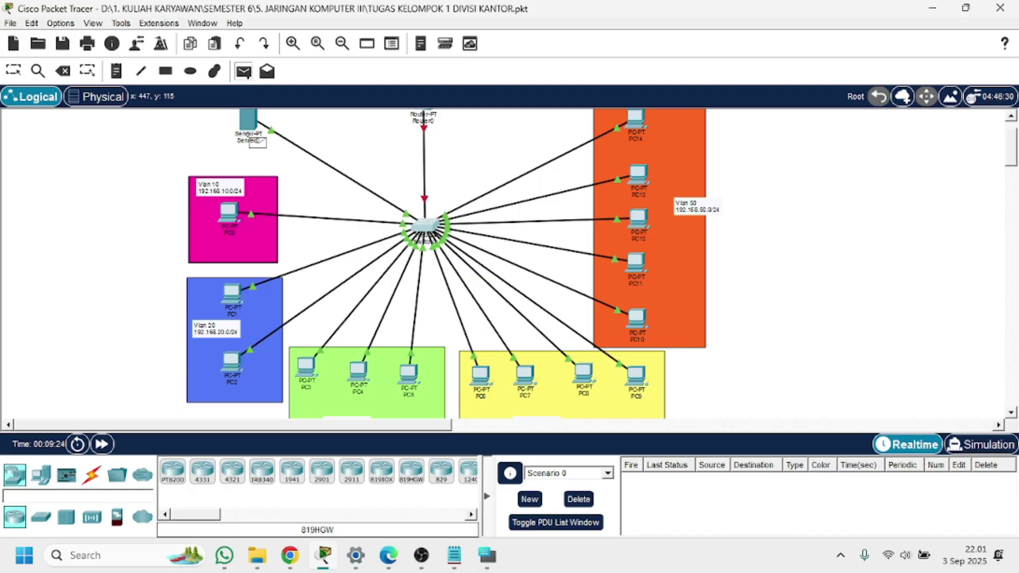
{"action": "left_click", "coordinate": [231, 293]}
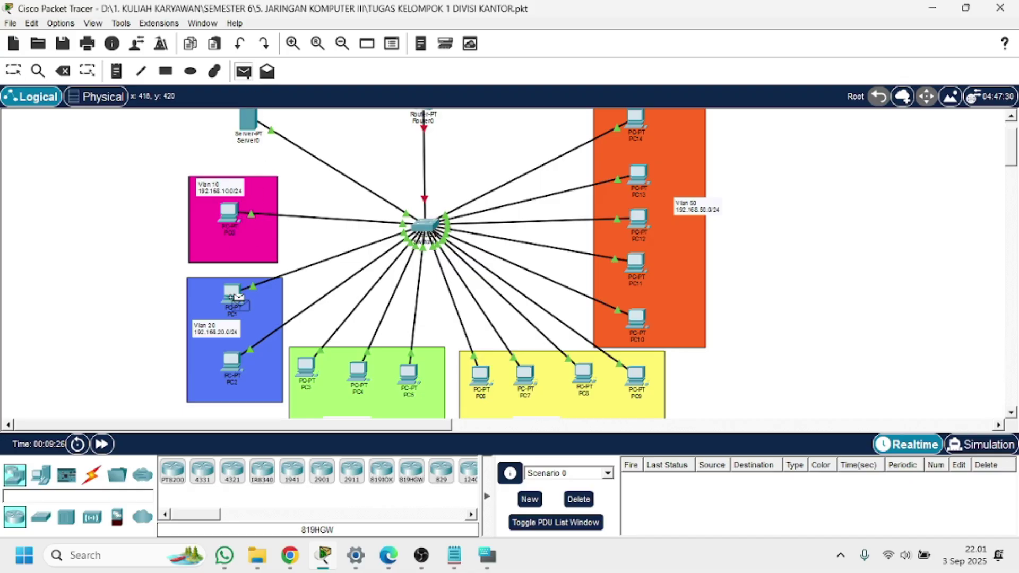
{"action": "left_click", "coordinate": [234, 366]}
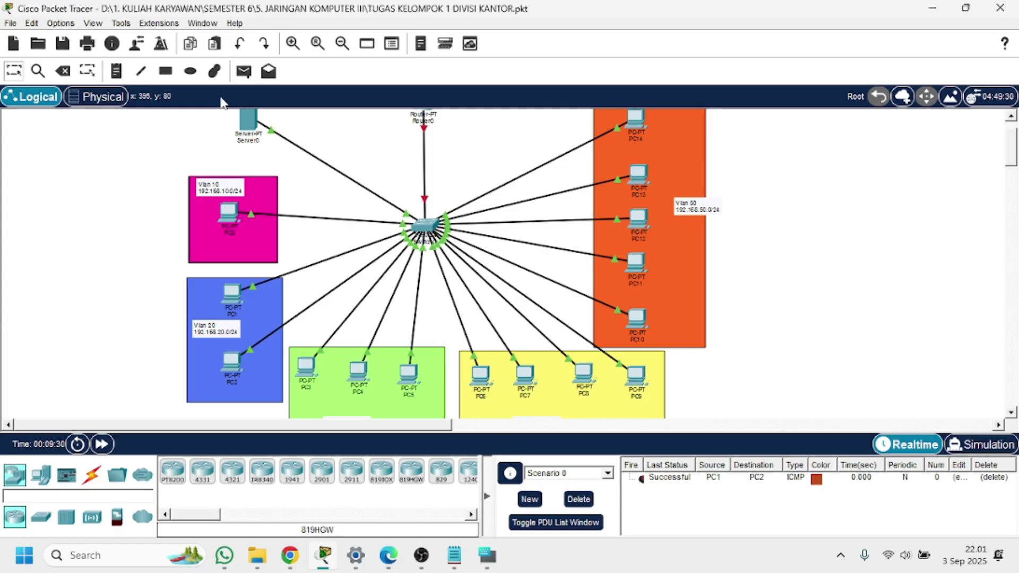
Send a simple PDU from PC4 to PC3 to test connectivity within VLAN 30.
{"action": "left_click", "coordinate": [244, 72]}
{"action": "scroll", "coordinate": [395, 335], "scroll_direction": "down", "scroll_amount": 1}
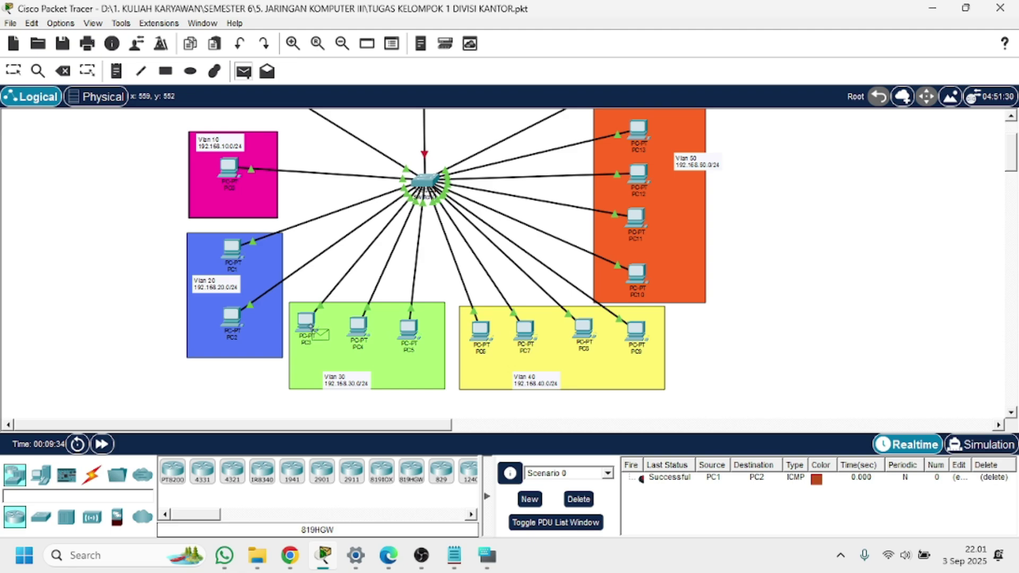
{"action": "left_click", "coordinate": [362, 327]}
{"action": "left_click", "coordinate": [312, 324]}
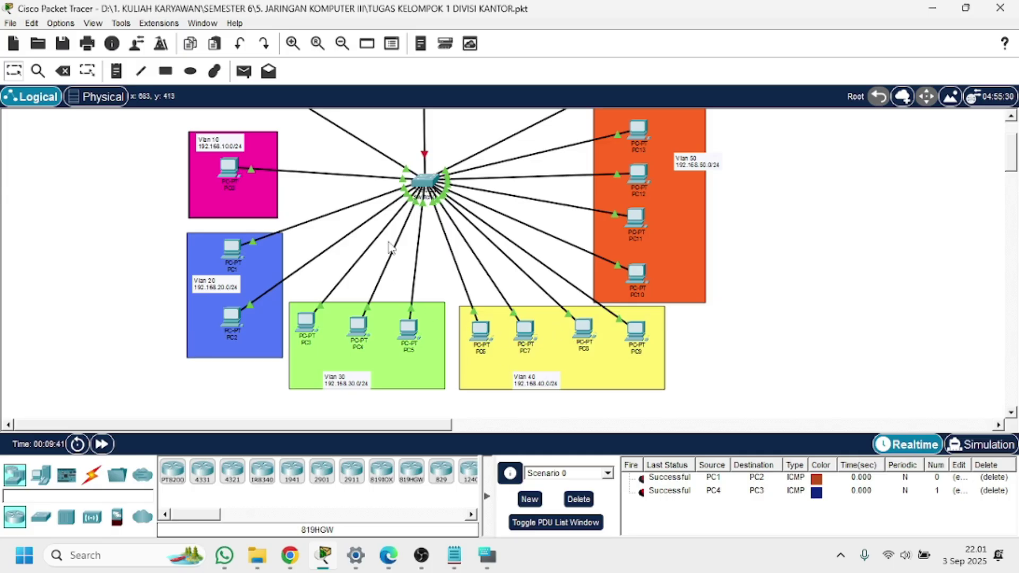
Send another simple PDU within VLAN 30, from PC5 to PC4.
{"action": "left_click", "coordinate": [240, 78]}
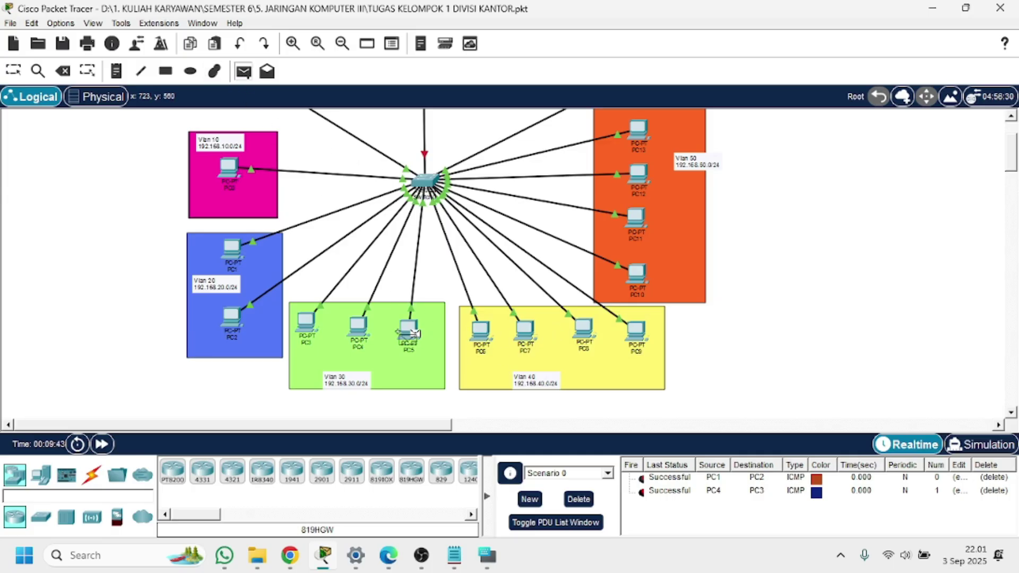
{"action": "left_click", "coordinate": [410, 328]}
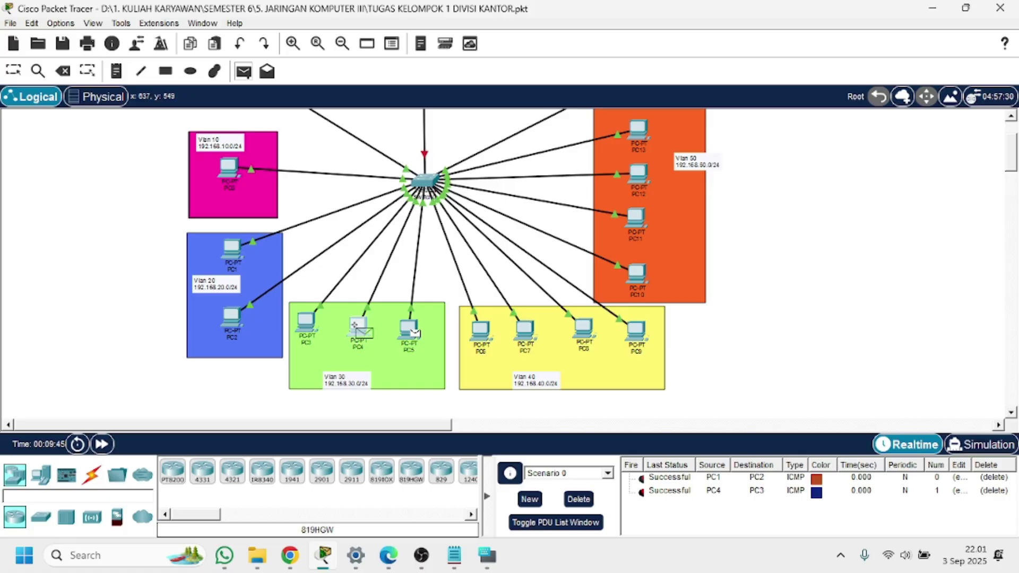
{"action": "left_click", "coordinate": [359, 325]}
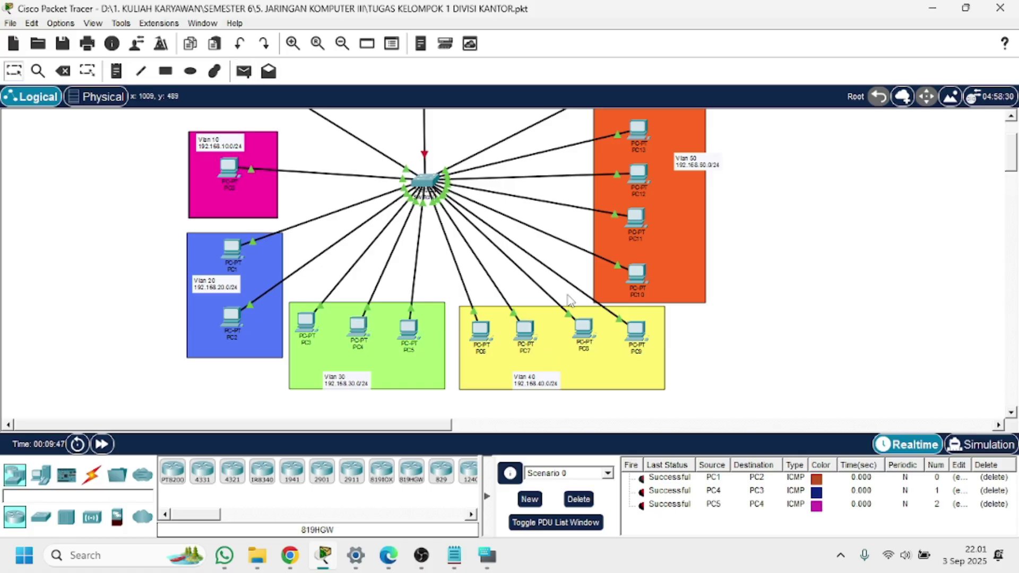
Send a simple PDU from PC6 to PC7 to test connectivity within VLAN 40.
{"action": "scroll", "coordinate": [650, 291], "scroll_direction": "up", "scroll_amount": 3}
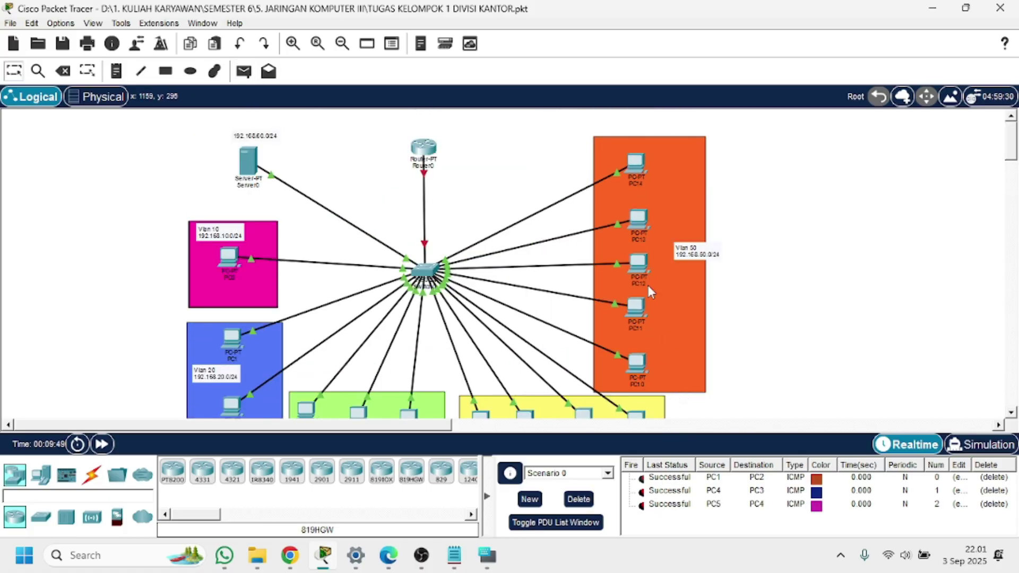
{"action": "scroll", "coordinate": [648, 285], "scroll_direction": "down", "scroll_amount": 3}
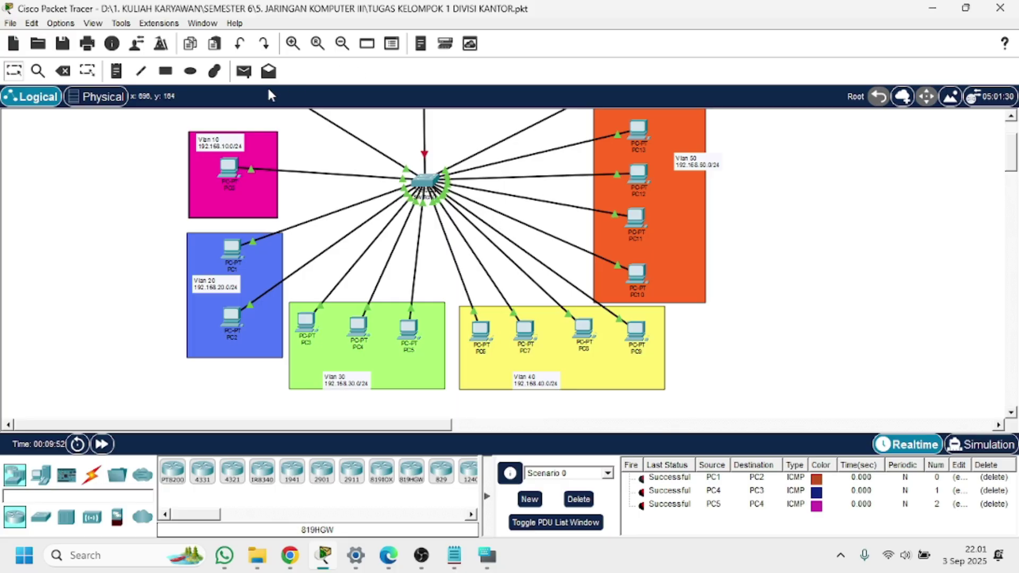
{"action": "left_click", "coordinate": [244, 71]}
{"action": "left_click", "coordinate": [481, 330]}
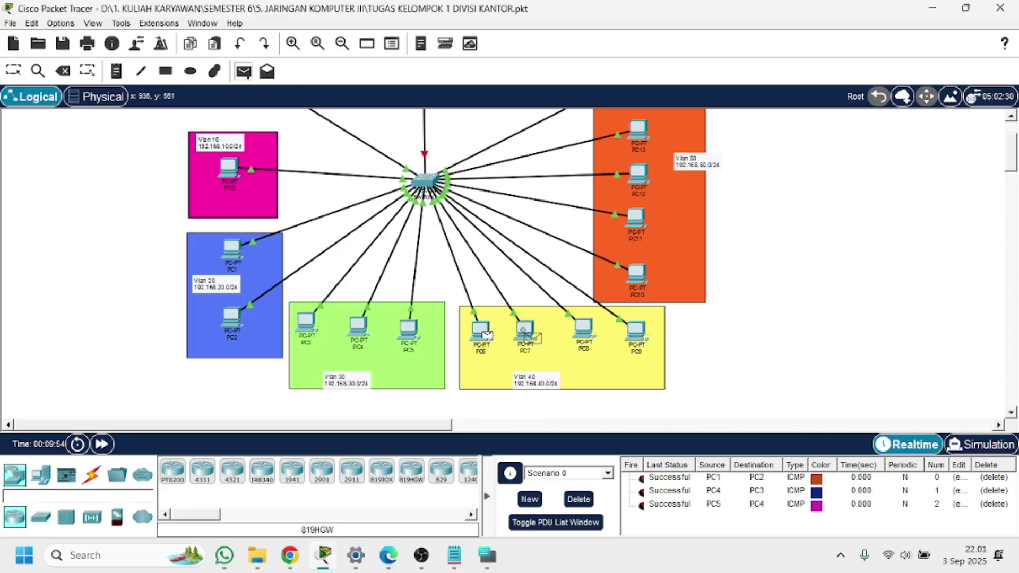
{"action": "left_click", "coordinate": [524, 329]}
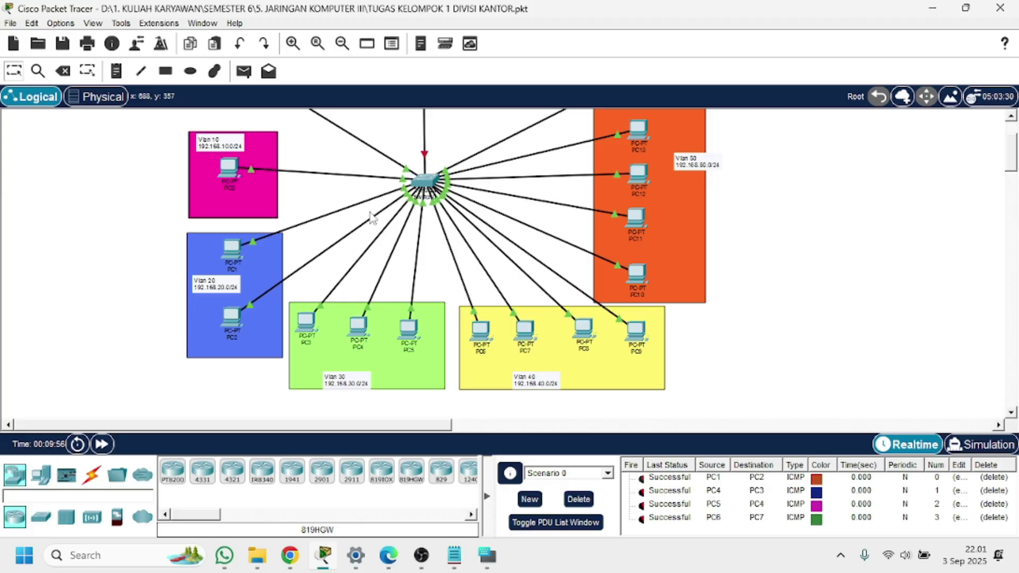
Send a simple PDU from PC12 to PC11 to test connectivity within VLAN 50.
{"action": "left_click", "coordinate": [244, 71]}
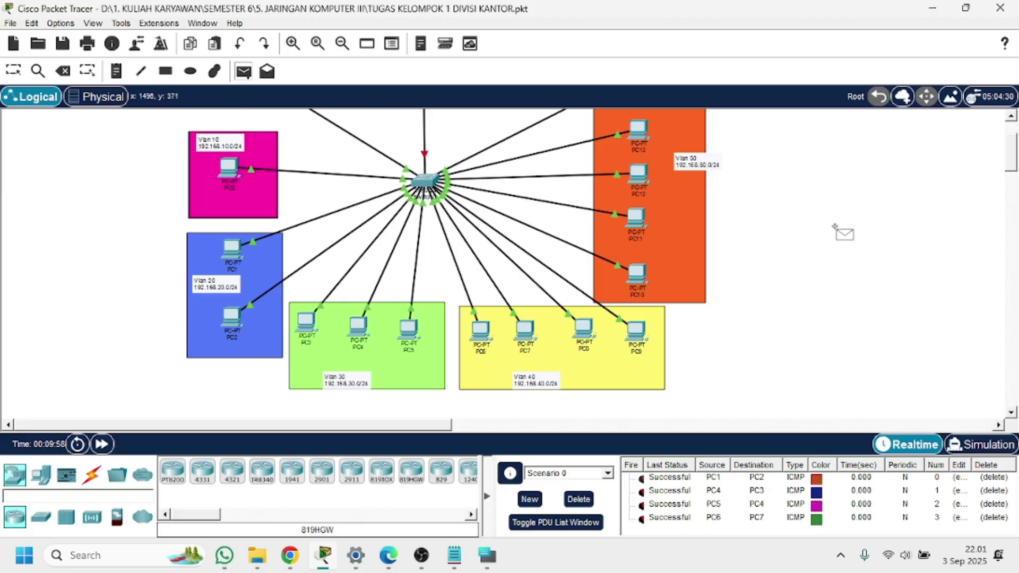
{"action": "scroll", "coordinate": [835, 228], "scroll_direction": "up", "scroll_amount": 2}
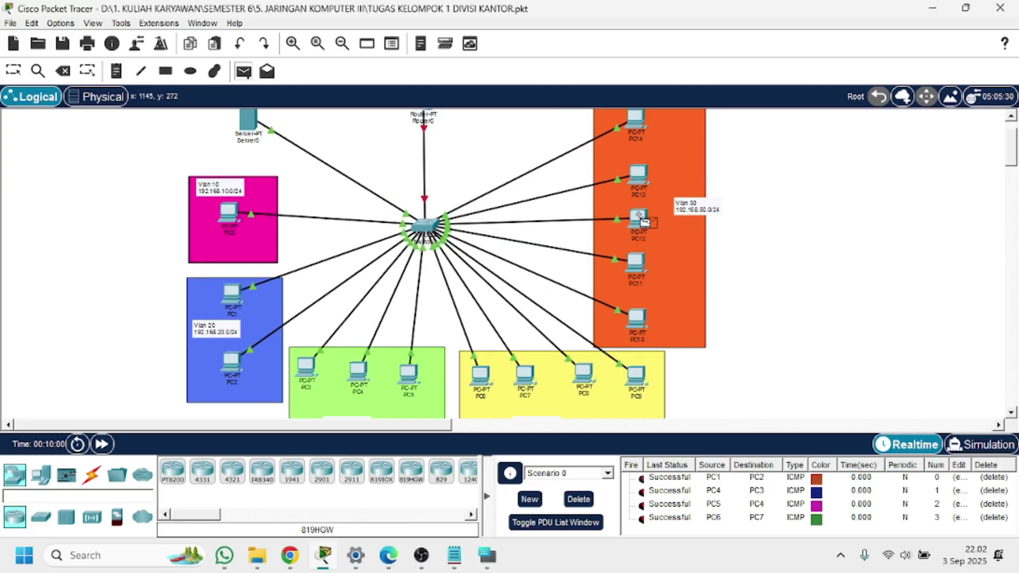
{"action": "left_click", "coordinate": [640, 219]}
{"action": "left_click", "coordinate": [641, 266]}
{"action": "scroll", "coordinate": [723, 420], "scroll_direction": "down", "scroll_amount": 4}
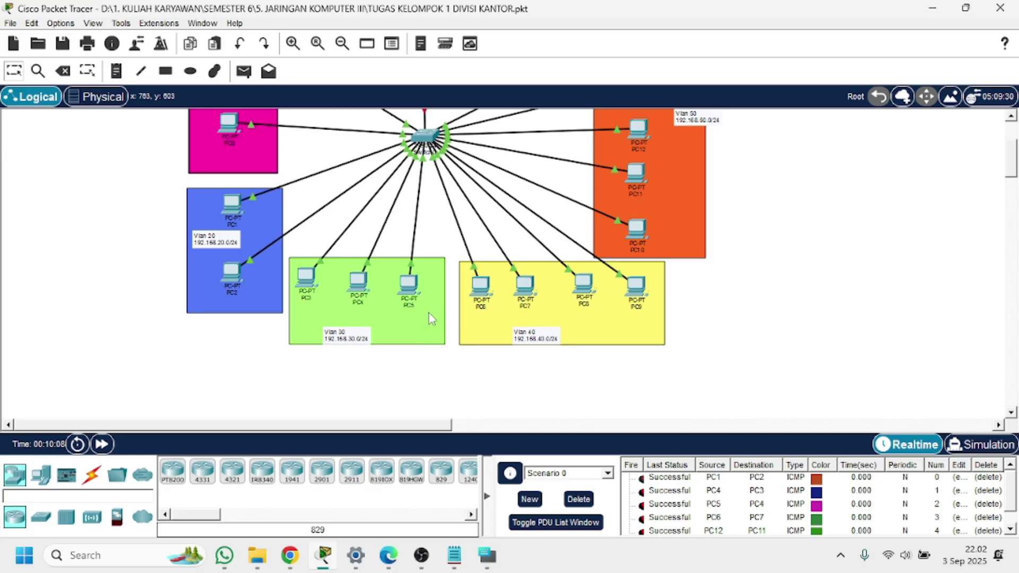
{"action": "scroll", "coordinate": [481, 300], "scroll_direction": "up", "scroll_amount": 3}
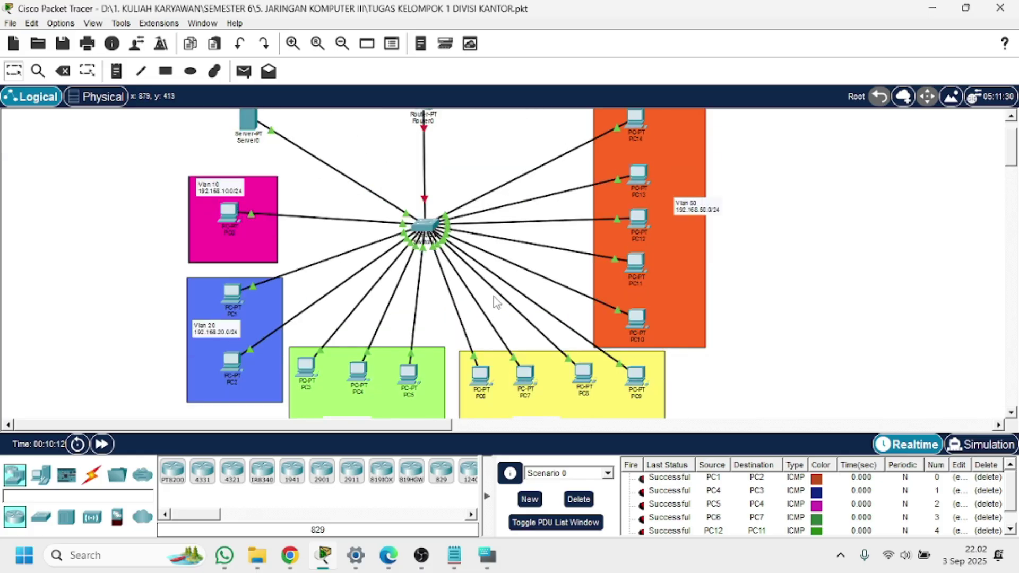
{"action": "scroll", "coordinate": [496, 303], "scroll_direction": "up", "scroll_amount": 1}
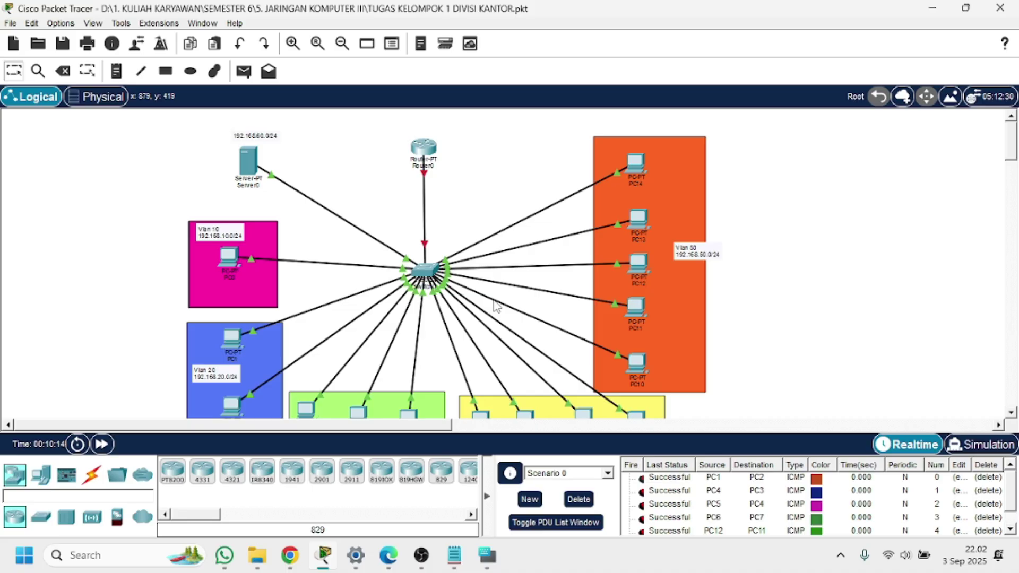
{"action": "mouse_move", "coordinate": [496, 307]}
{"action": "left_click", "coordinate": [421, 555]}
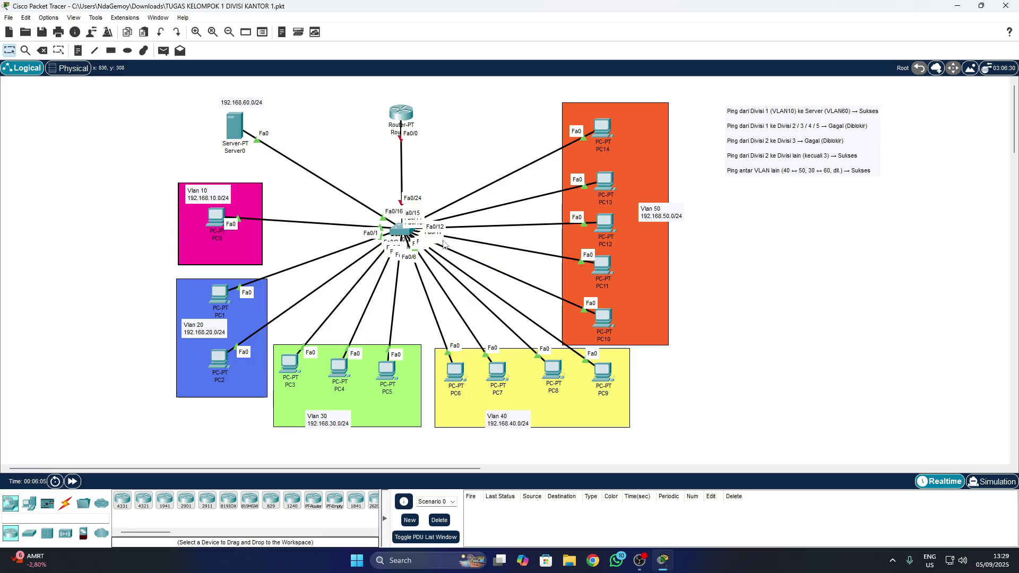
Shift the central switch and Router0 slightly down, and place the Vlan 50 label inside the orange area.
{"action": "mouse_move", "coordinate": [398, 237]}
{"action": "left_mouse_down"}
{"action": "mouse_move", "coordinate": [394, 224]}
{"action": "mouse_move", "coordinate": [375, 236]}
{"action": "mouse_move", "coordinate": [400, 237]}
{"action": "left_mouse_up"}
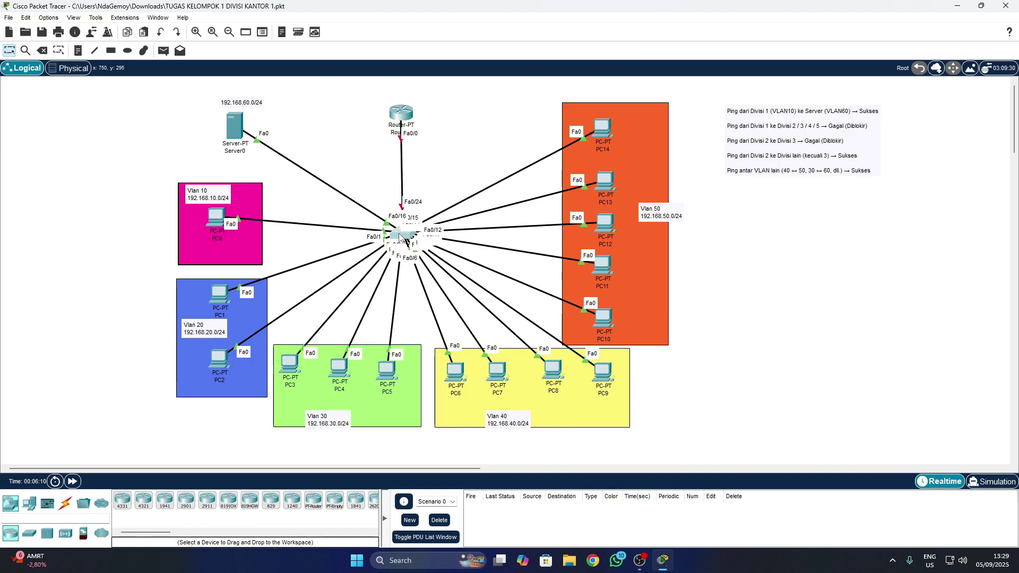
{"action": "mouse_move", "coordinate": [403, 122]}
{"action": "left_mouse_down"}
{"action": "mouse_move", "coordinate": [398, 144]}
{"action": "mouse_move", "coordinate": [405, 133]}
{"action": "left_mouse_up"}
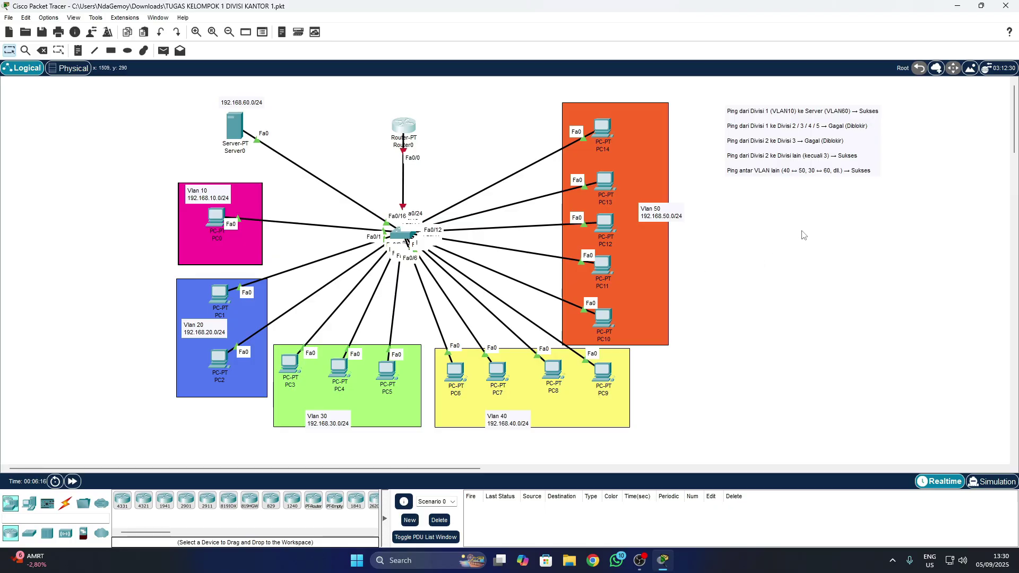
{"action": "left_click_drag", "start_coordinate": [672, 214], "coordinate": [657, 210]}
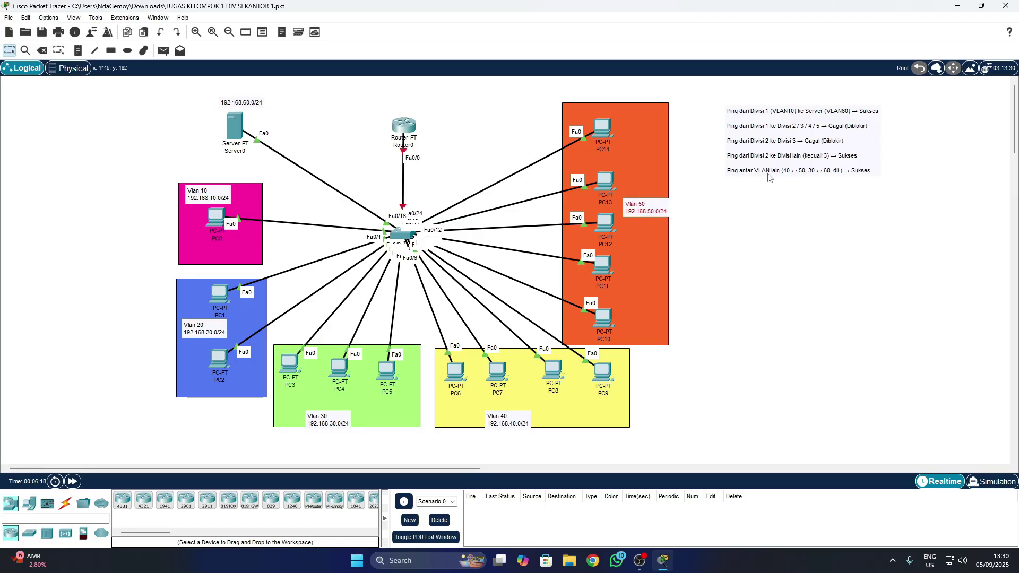
Move the note listing the ping rules lower, beside the Vlan 50 area.
{"action": "left_click_drag", "start_coordinate": [783, 165], "coordinate": [774, 207]}
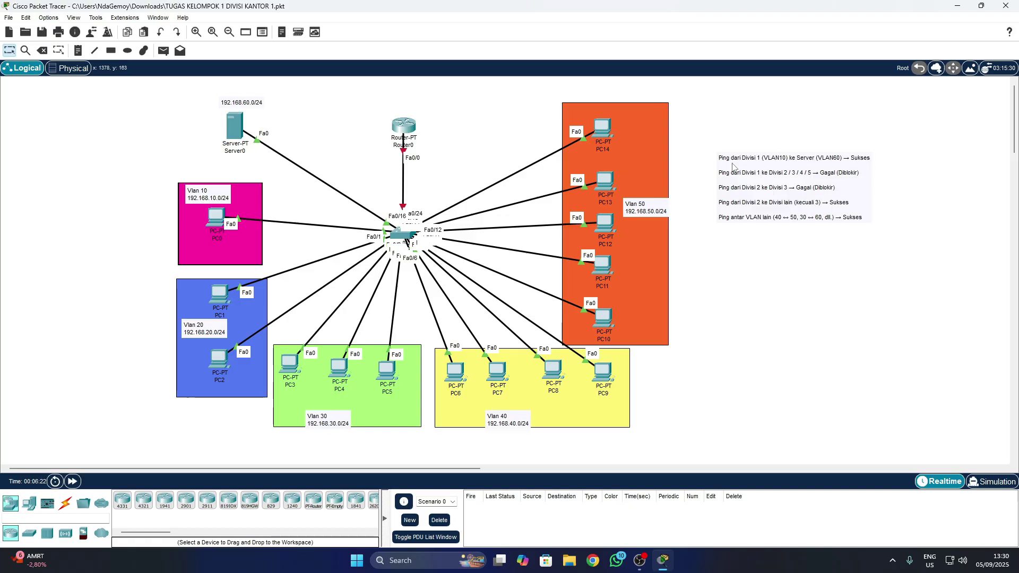
{"action": "left_click_drag", "start_coordinate": [756, 166], "coordinate": [763, 176]}
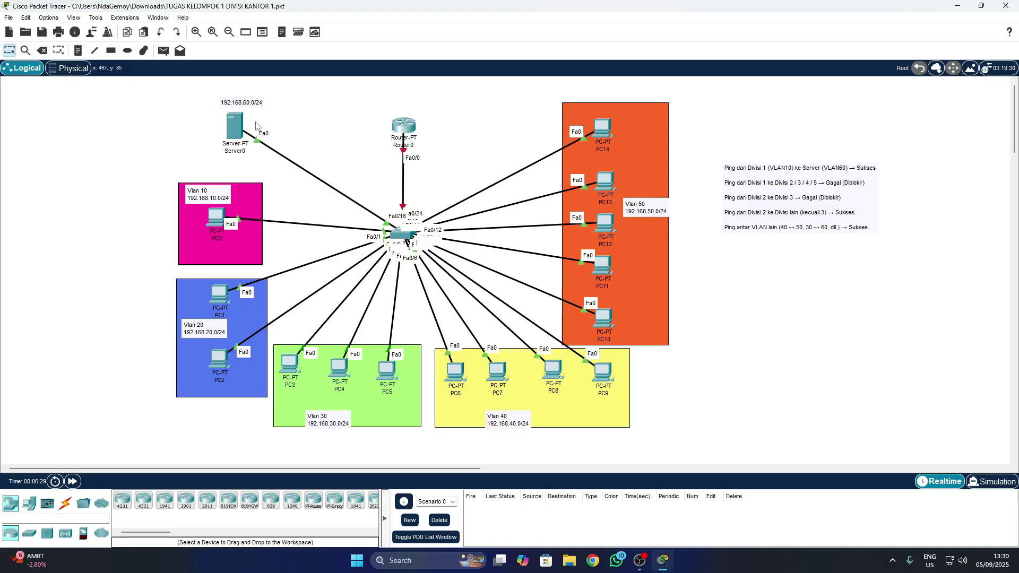
Nudge Server0, PC0 and PC1 slightly within the layout, and raise the ping-rules note a little.
{"action": "left_click_drag", "start_coordinate": [237, 138], "coordinate": [222, 140]}
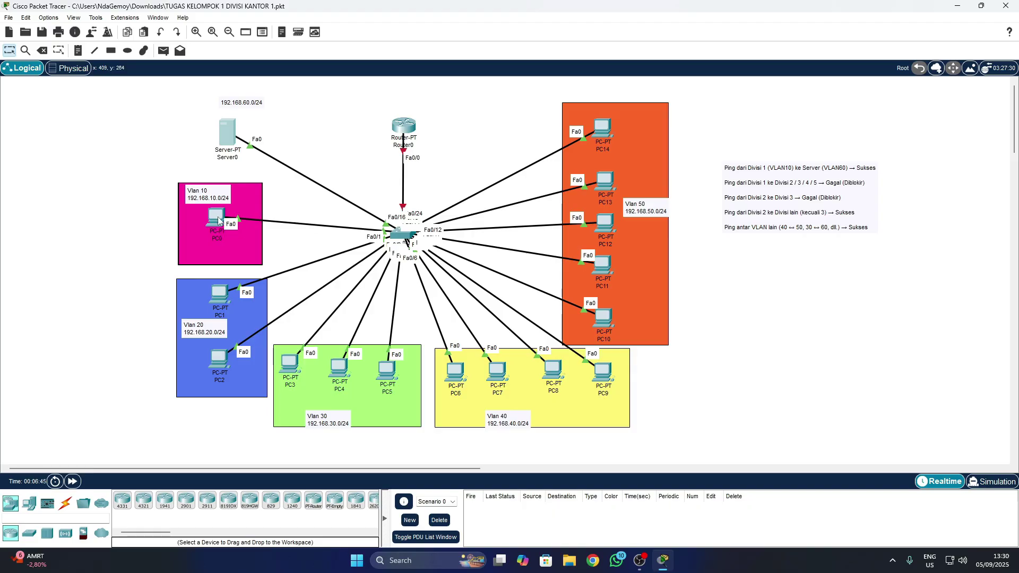
{"action": "left_click_drag", "start_coordinate": [218, 221], "coordinate": [224, 228]}
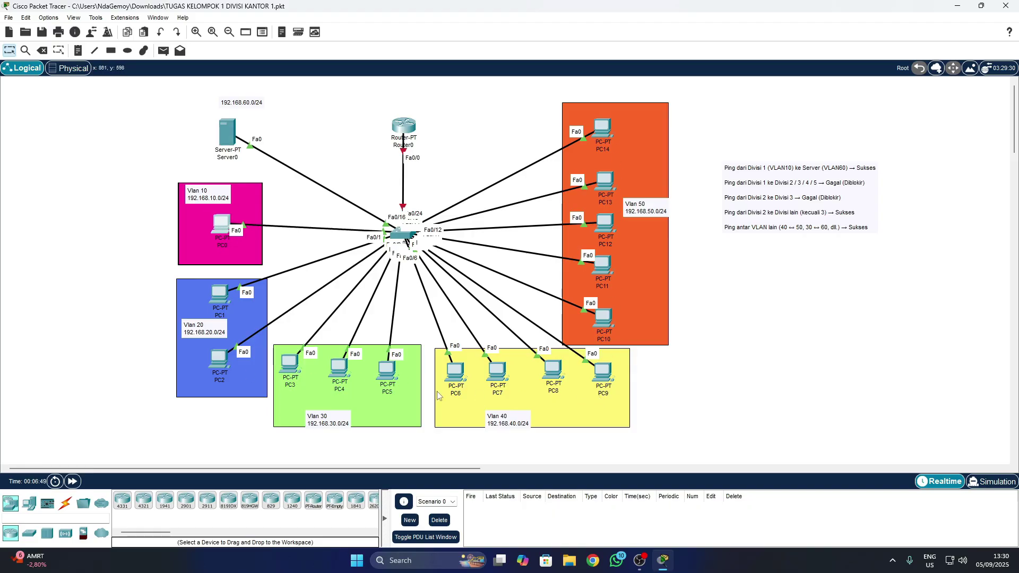
{"action": "left_click_drag", "start_coordinate": [219, 294], "coordinate": [219, 301]}
{"action": "left_click_drag", "start_coordinate": [823, 225], "coordinate": [828, 210]}
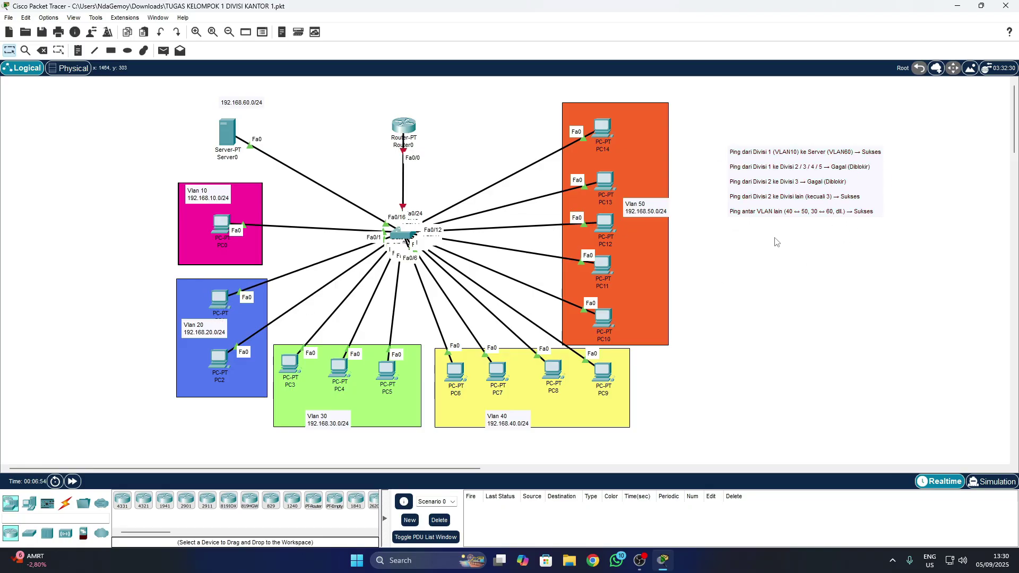
Open Router0's command line and enter privileged mode with en, followed by global configuration mode with conf t.
{"action": "left_click", "coordinate": [408, 128]}
{"action": "left_click", "coordinate": [436, 142]}
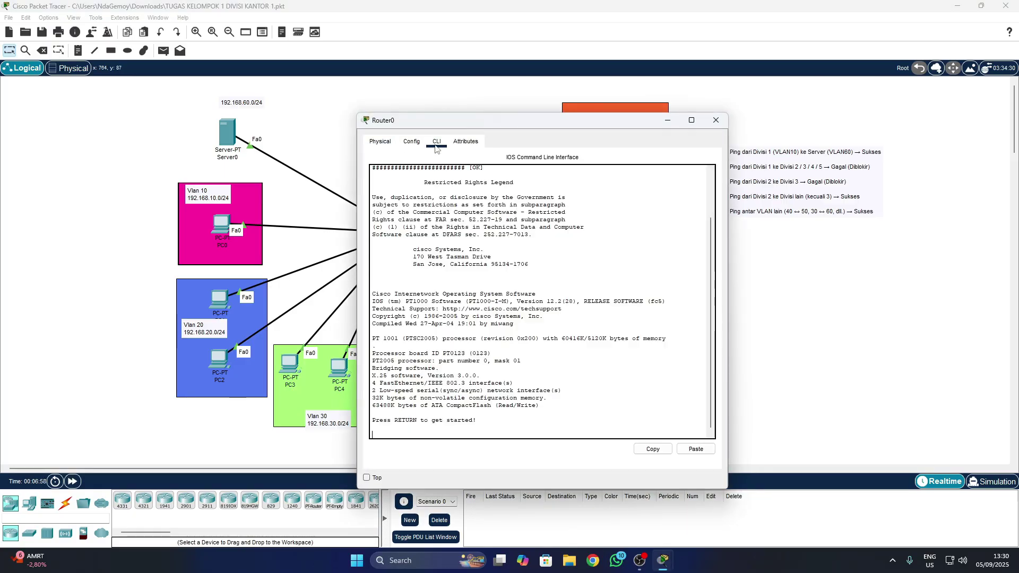
{"action": "key", "text": "Return"}
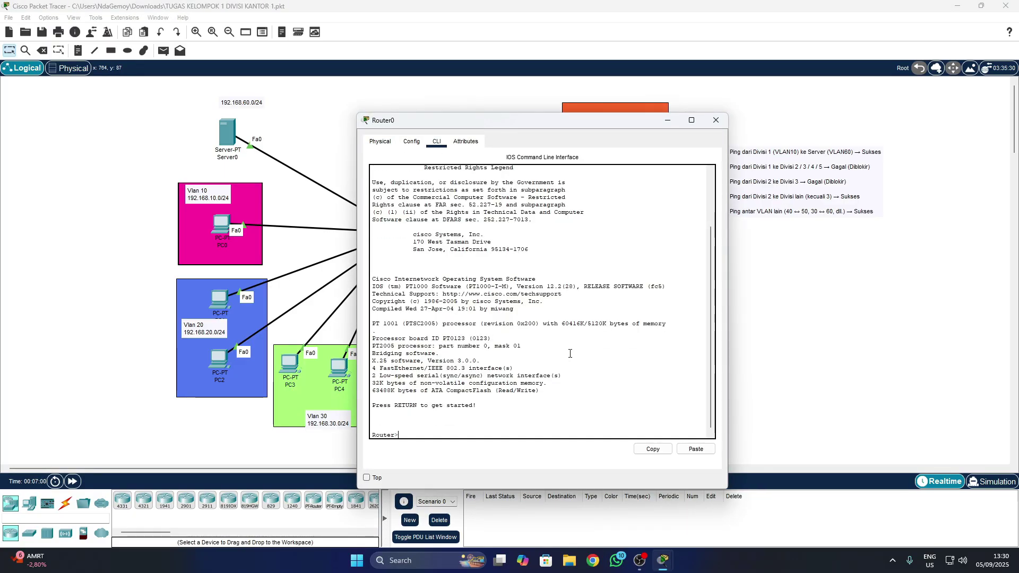
{"action": "type", "text": "en"}
{"action": "key", "text": "Return"}
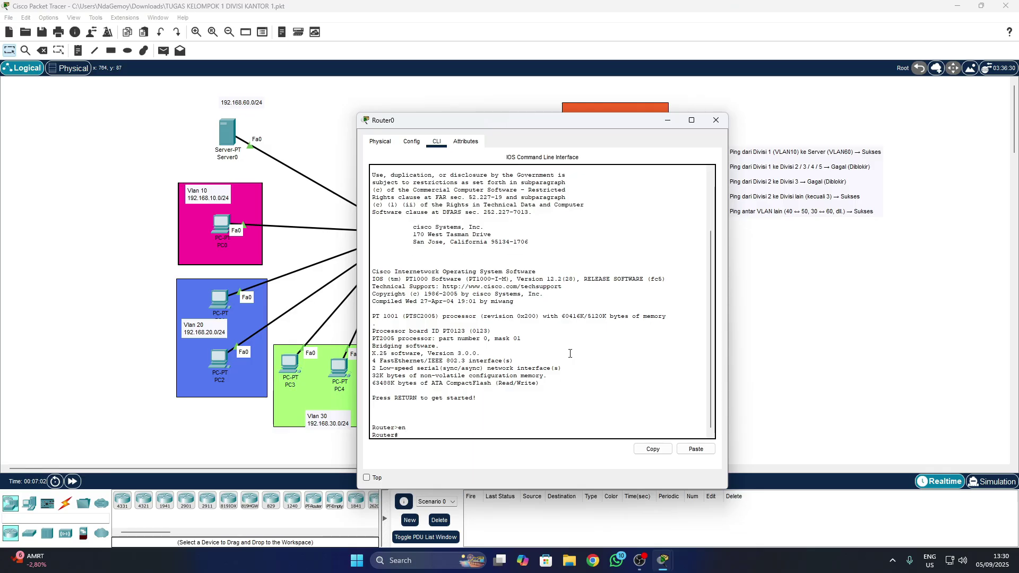
{"action": "type", "text": "conf t"}
{"action": "key", "text": "Return"}
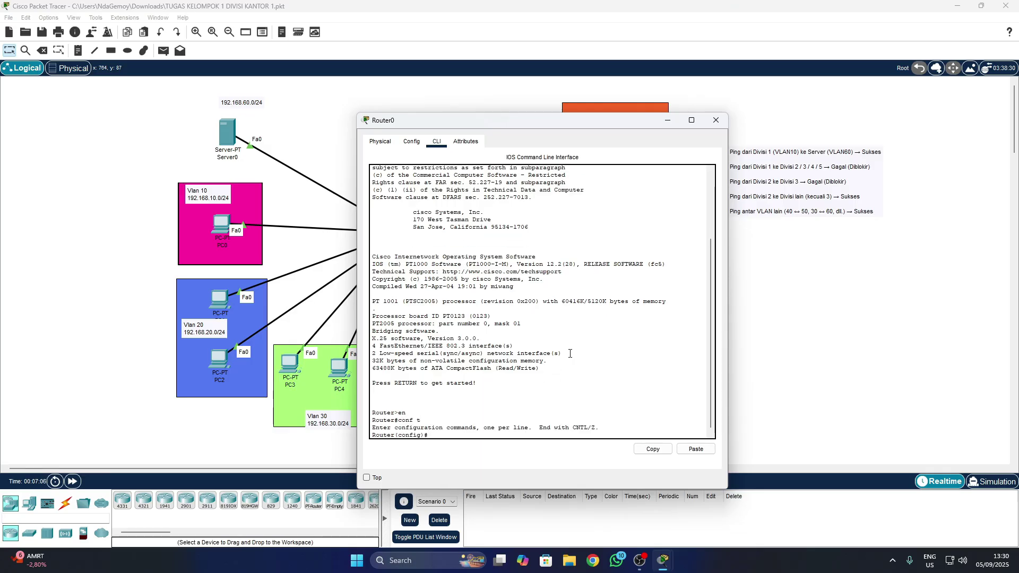
Enable Router0's interface fa0/0 with no sh, keeping the topology around the router in view.
{"action": "left_click_drag", "start_coordinate": [568, 121], "coordinate": [714, 101]}
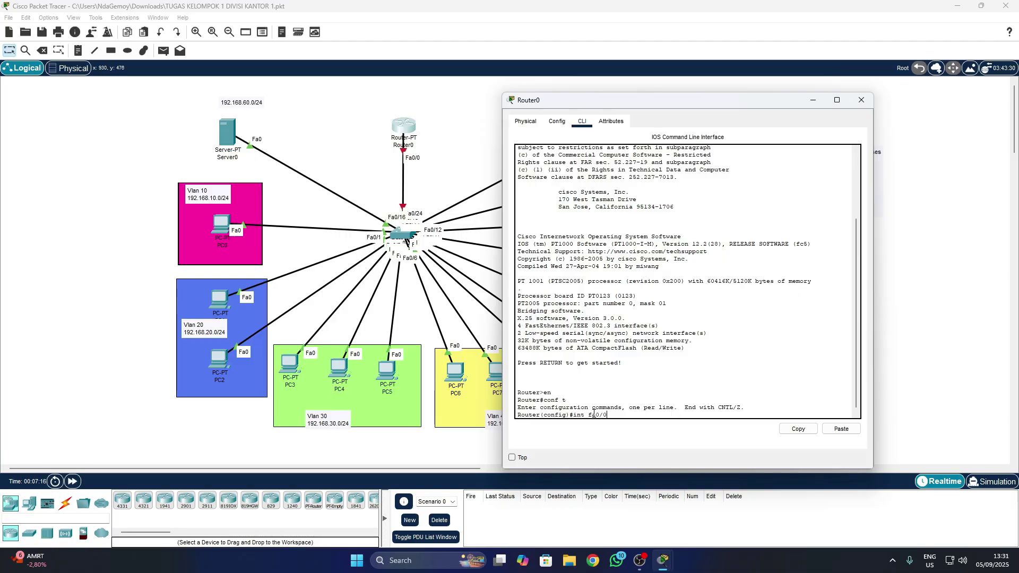
{"action": "key", "text": "Return"}
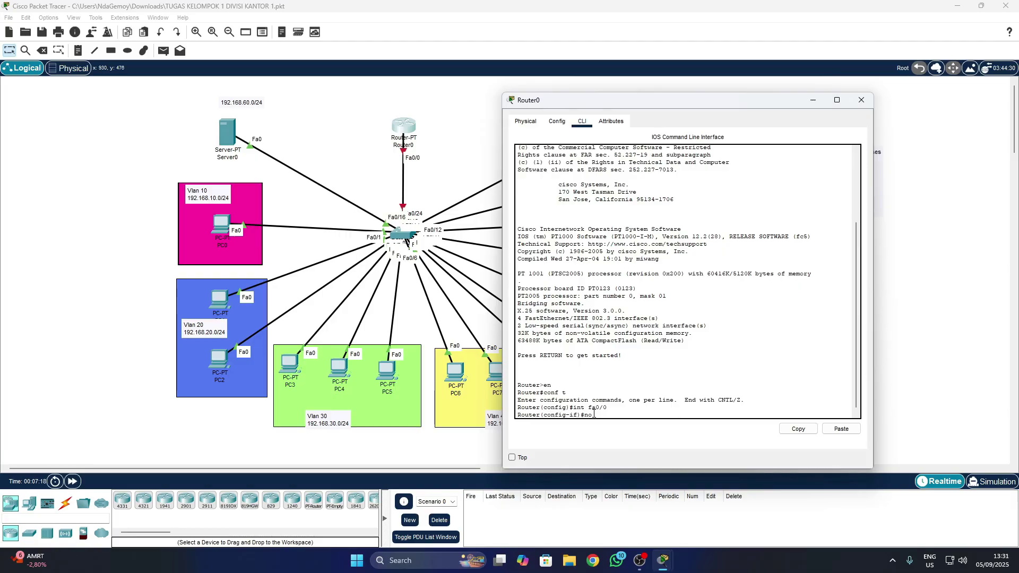
{"action": "key", "text": "Return"}
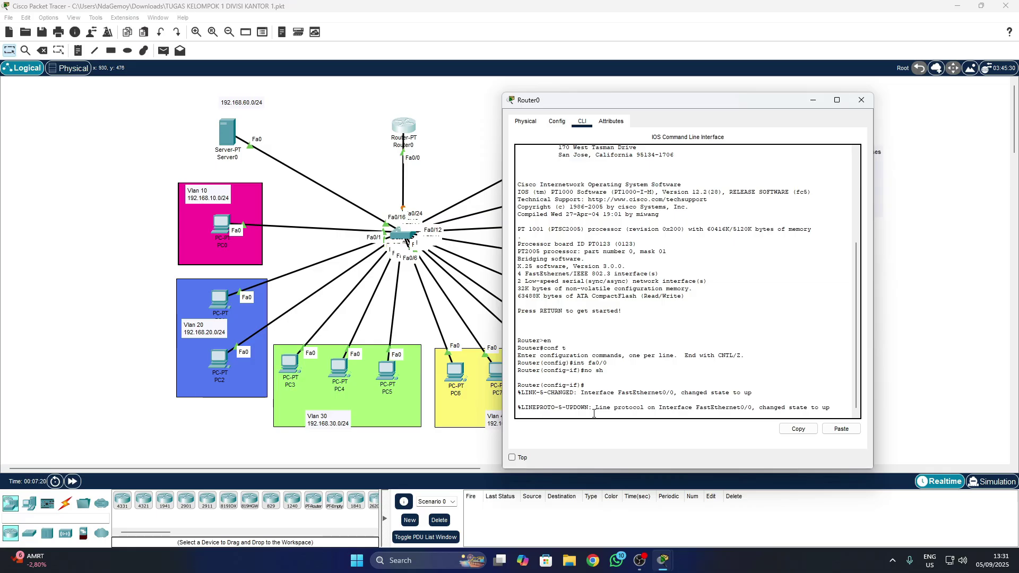
{"action": "key", "text": "Return"}
{"action": "key", "text": "Return"}
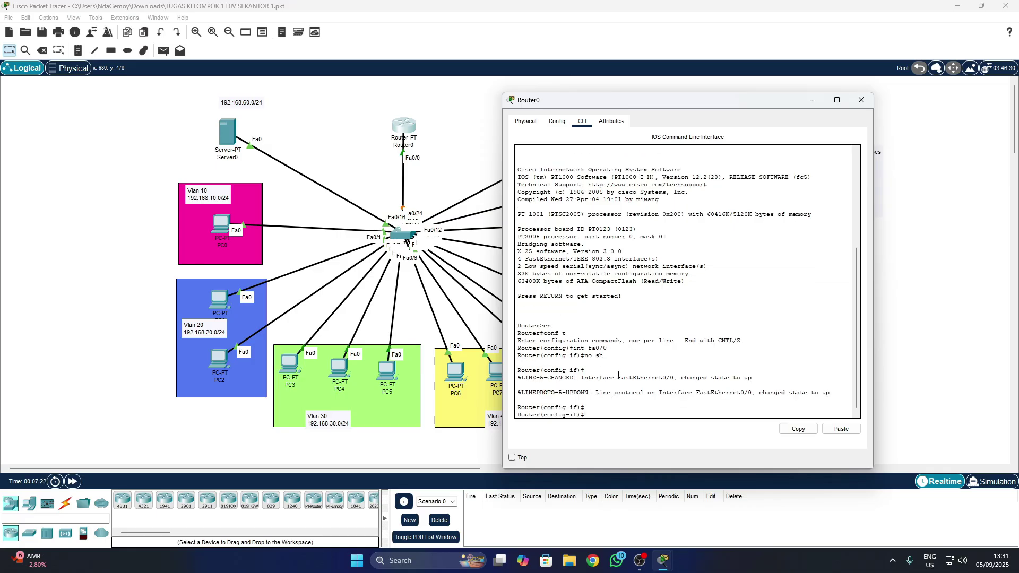
Nudge Router0 slightly within the layout above the central switch.
{"action": "left_click_drag", "start_coordinate": [409, 139], "coordinate": [405, 137]}
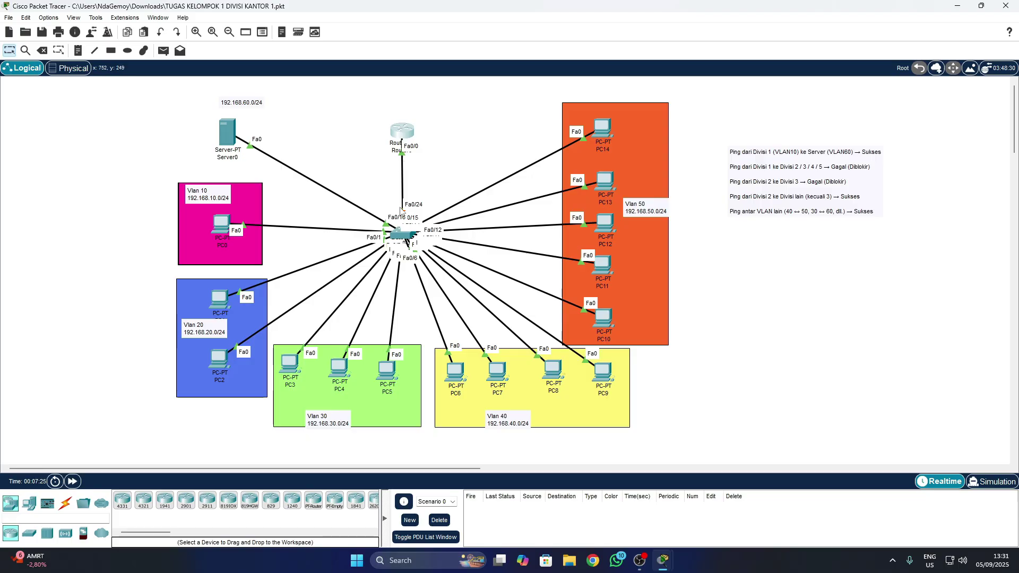
{"action": "mouse_move", "coordinate": [663, 561]}
{"action": "left_click", "coordinate": [711, 512]}
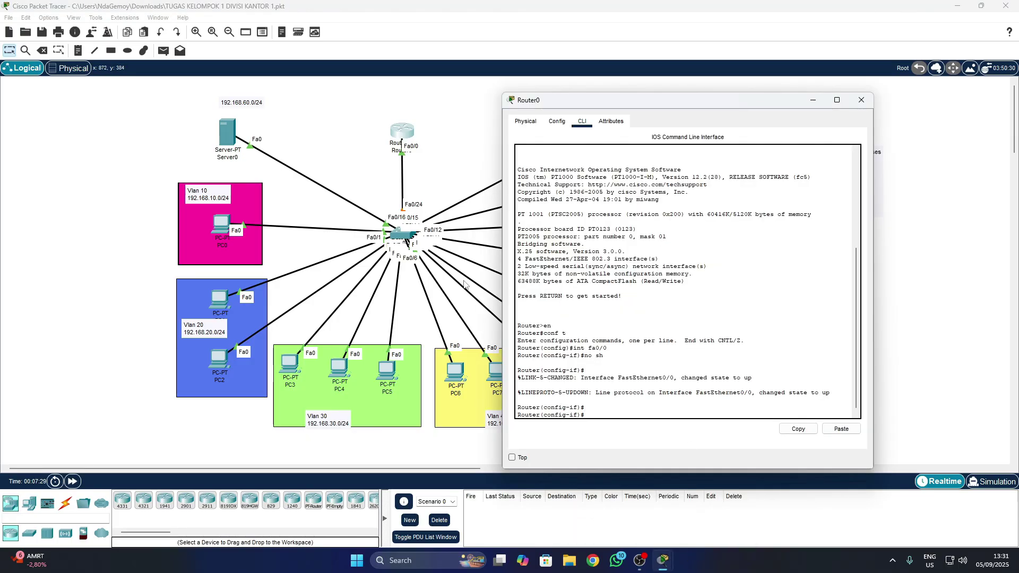
{"action": "left_click", "coordinate": [812, 101]}
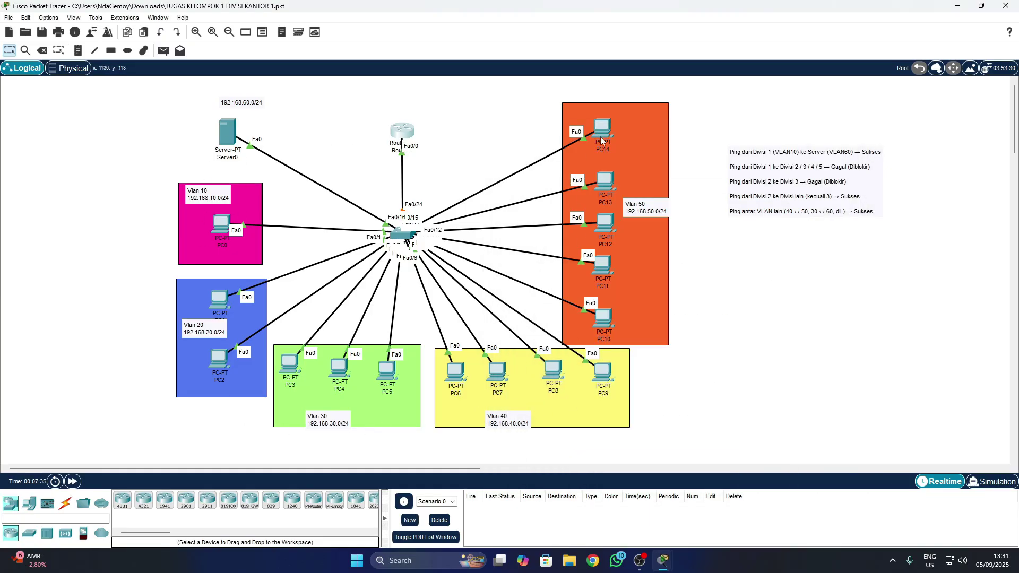
{"action": "mouse_move", "coordinate": [403, 132]}
{"action": "left_mouse_down"}
{"action": "mouse_move", "coordinate": [412, 159]}
{"action": "mouse_move", "coordinate": [423, 131]}
{"action": "mouse_move", "coordinate": [393, 133]}
{"action": "mouse_move", "coordinate": [411, 144]}
{"action": "mouse_move", "coordinate": [384, 154]}
{"action": "mouse_move", "coordinate": [407, 137]}
{"action": "mouse_move", "coordinate": [402, 128]}
{"action": "mouse_move", "coordinate": [399, 143]}
{"action": "mouse_move", "coordinate": [393, 137]}
{"action": "mouse_move", "coordinate": [401, 124]}
{"action": "mouse_move", "coordinate": [385, 127]}
{"action": "mouse_move", "coordinate": [405, 114]}
{"action": "mouse_move", "coordinate": [404, 131]}
{"action": "left_mouse_up"}
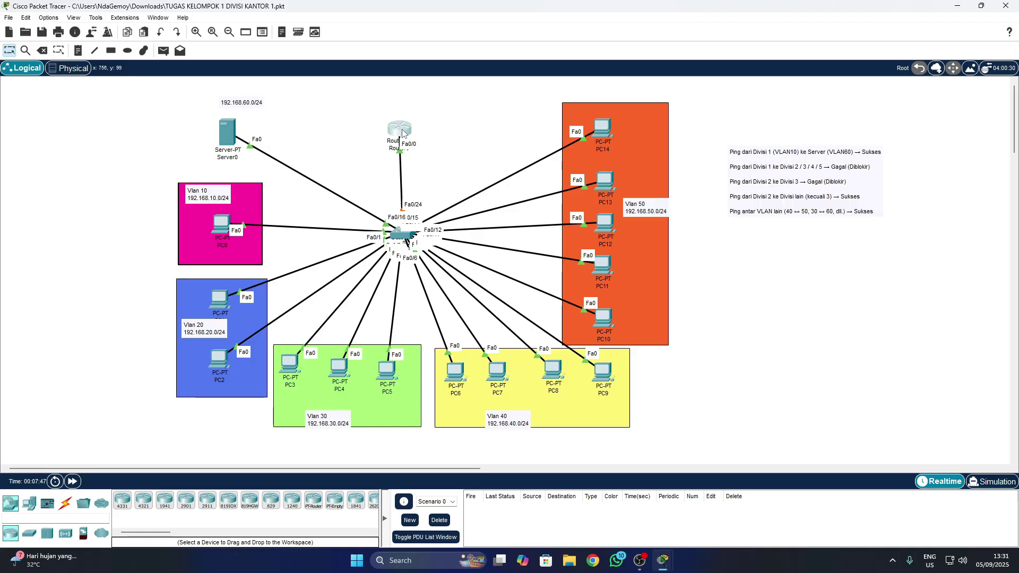
{"action": "mouse_move", "coordinate": [401, 133]}
Create subinterface fa0/0.10 on Router0 and set its encapsulation to dot1Q for VLAN 10.
{"action": "mouse_move", "coordinate": [663, 561]}
{"action": "left_click", "coordinate": [722, 494]}
{"action": "left_click", "coordinate": [612, 416]}
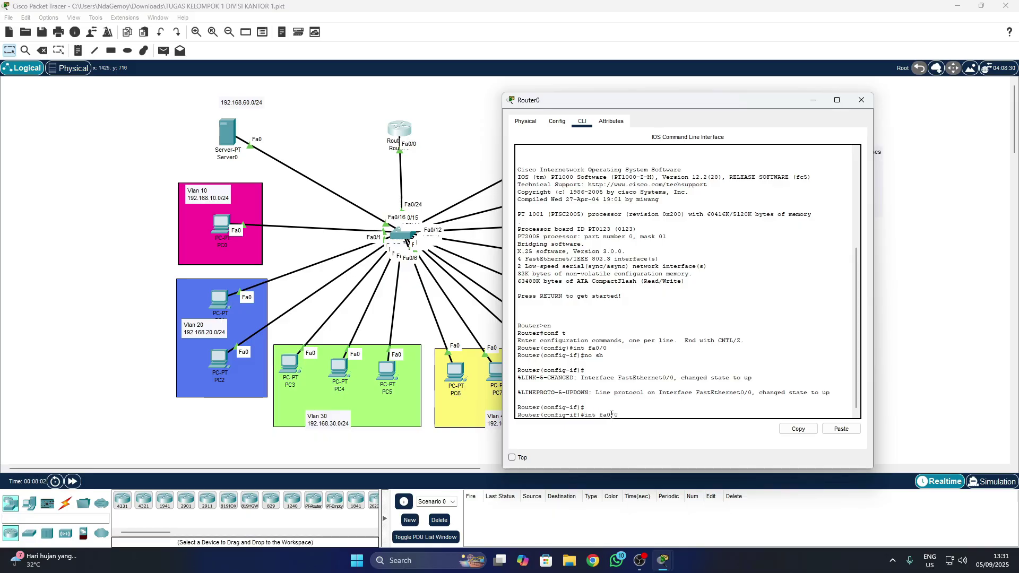
{"action": "type", "text": "int fa0/0.10"}
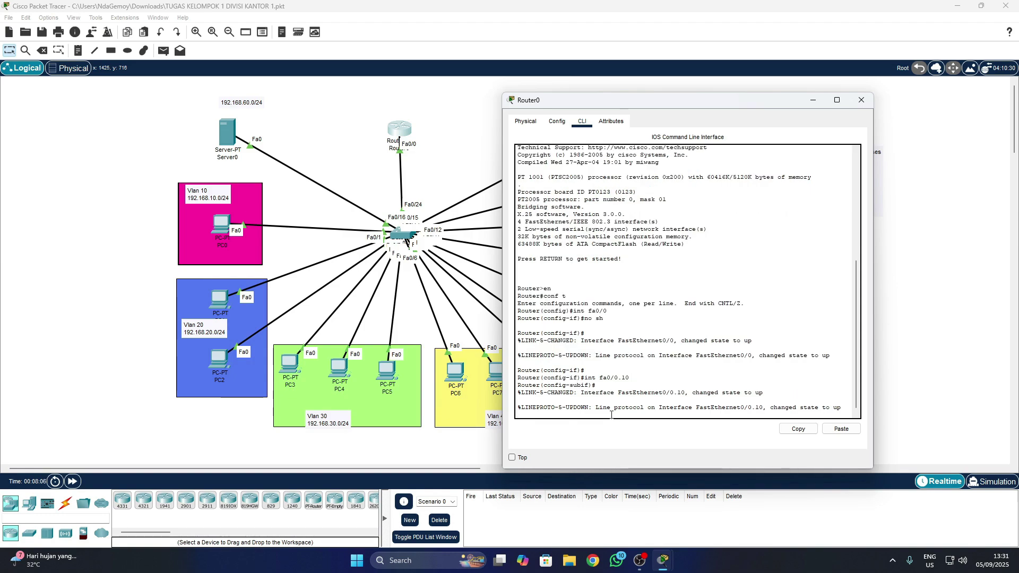
{"action": "key", "text": "Return"}
{"action": "type", "text": "enc"}
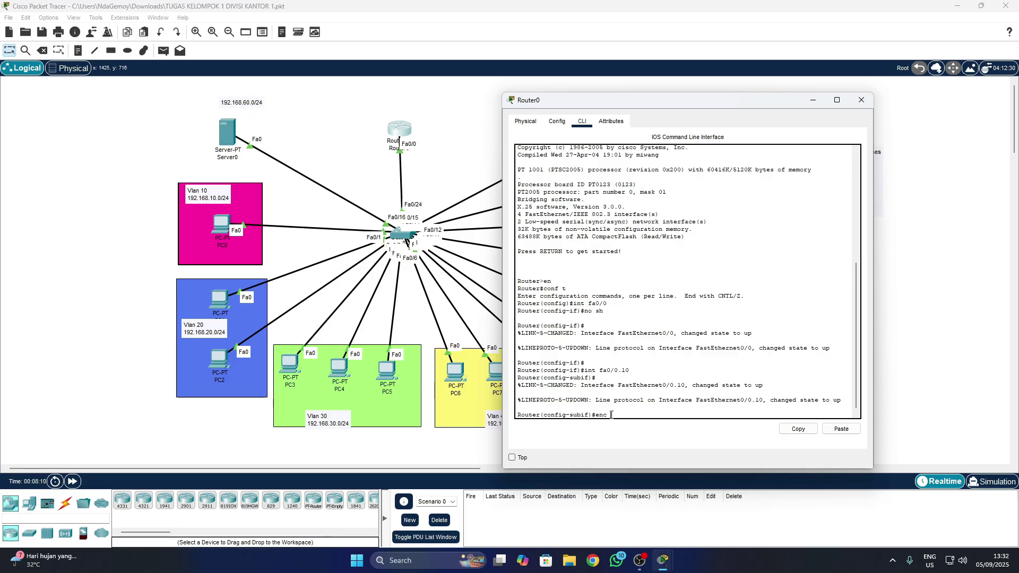
{"action": "type", "text": " dot1Q 10"}
{"action": "key", "text": "Return"}
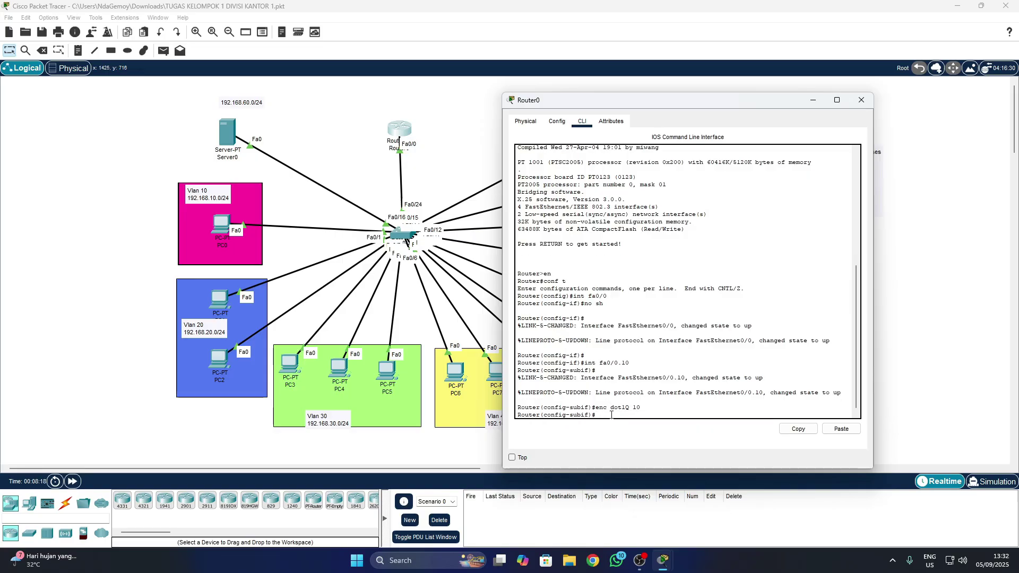
Assign 192.168.10.1 with mask 255.255.255.0 to subinterface fa0/0.10, enable it and exit, and check Router0's port summary.
{"action": "type", "text": "ip add 192.168.10.1 255.2"}
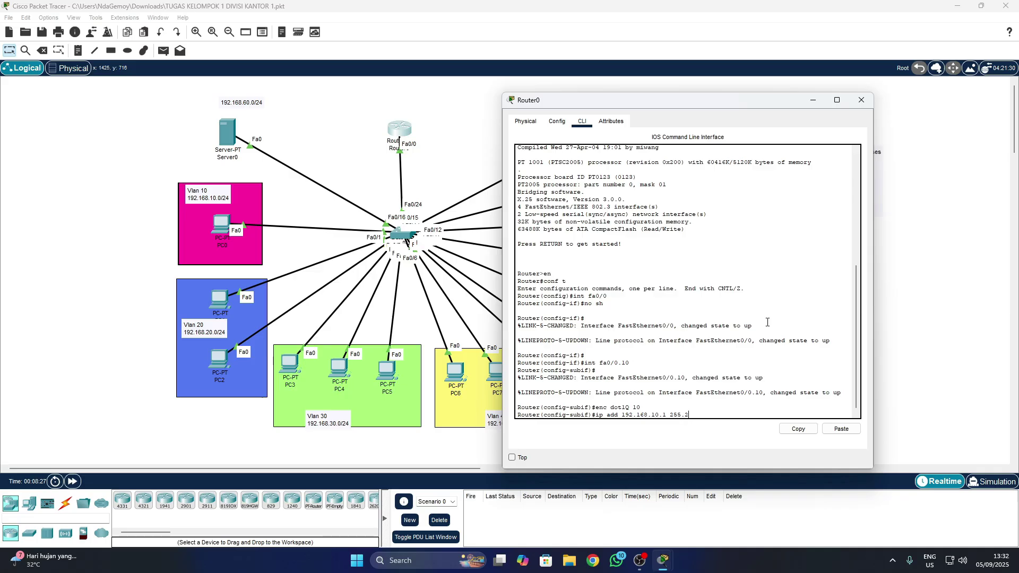
{"action": "type", "text": "55.255.0"}
{"action": "key", "text": "Return"}
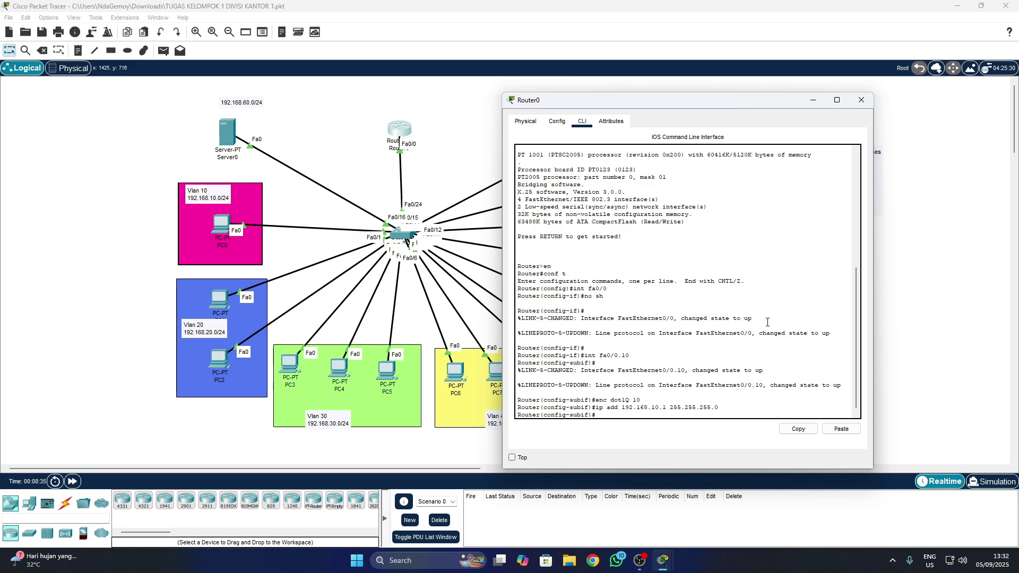
{"action": "type", "text": "no sh"}
{"action": "key", "text": "Return"}
{"action": "type", "text": "ex"}
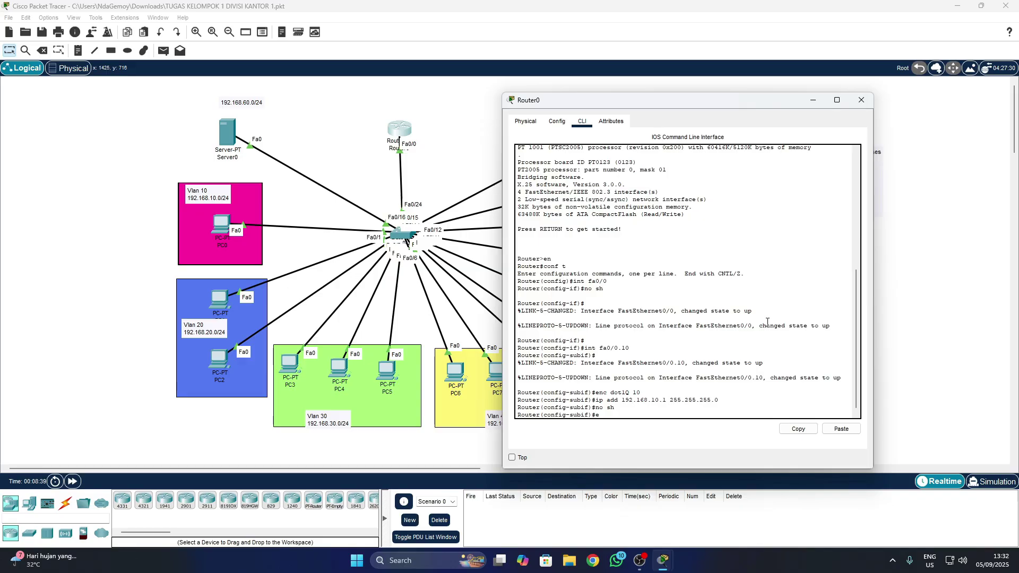
{"action": "key", "text": "Return"}
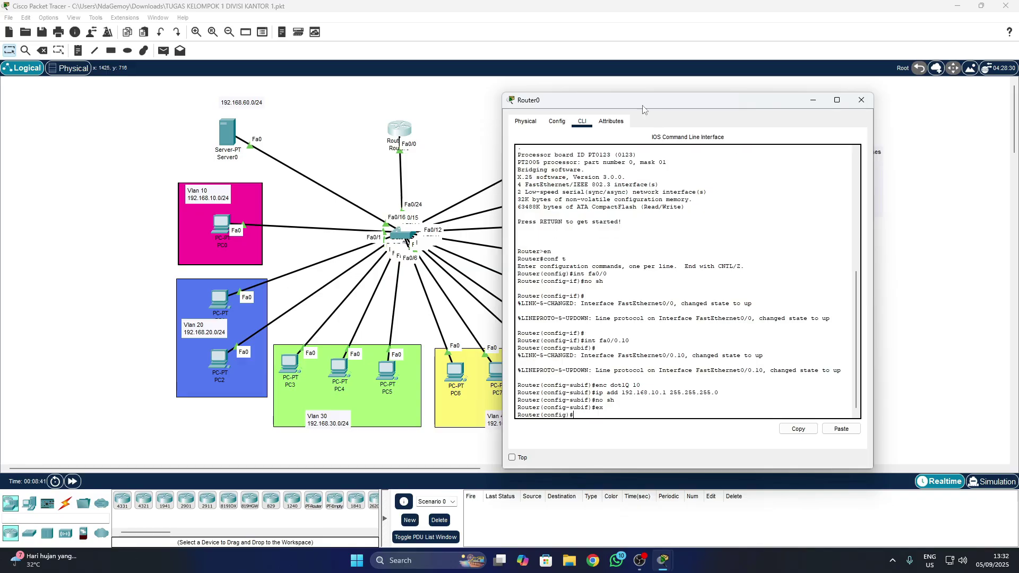
{"action": "left_click", "coordinate": [861, 100]}
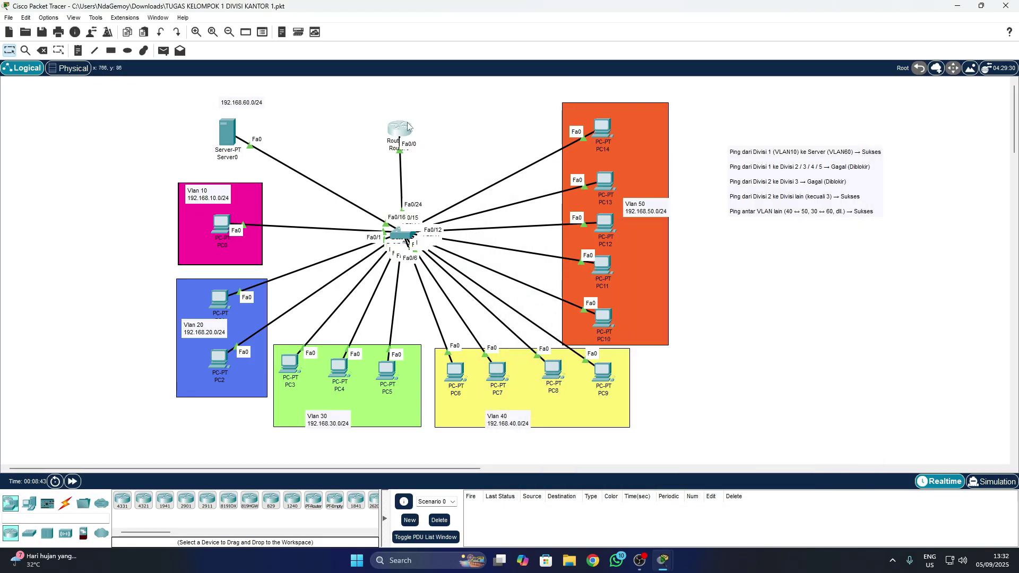
{"action": "mouse_move", "coordinate": [404, 134]}
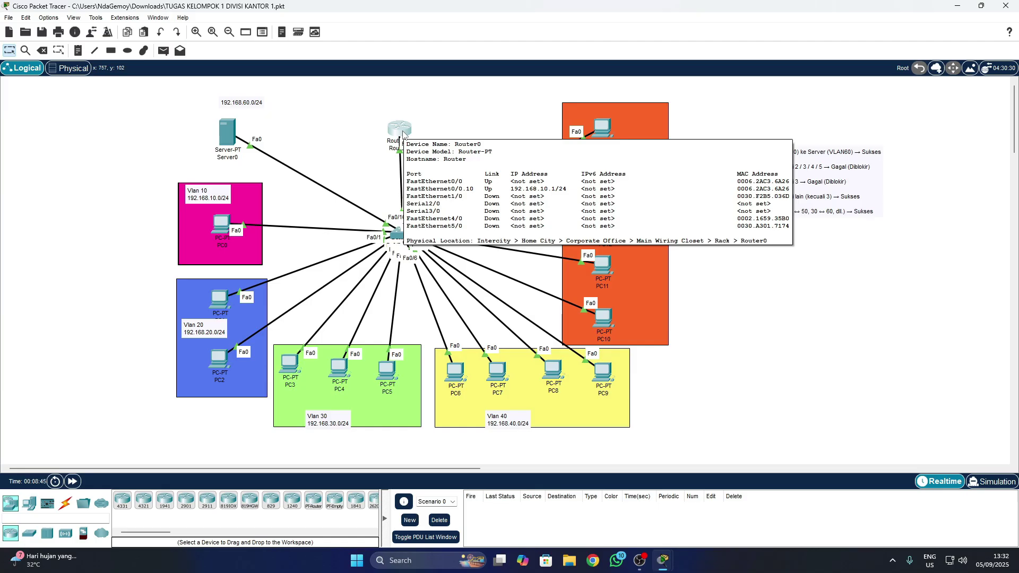
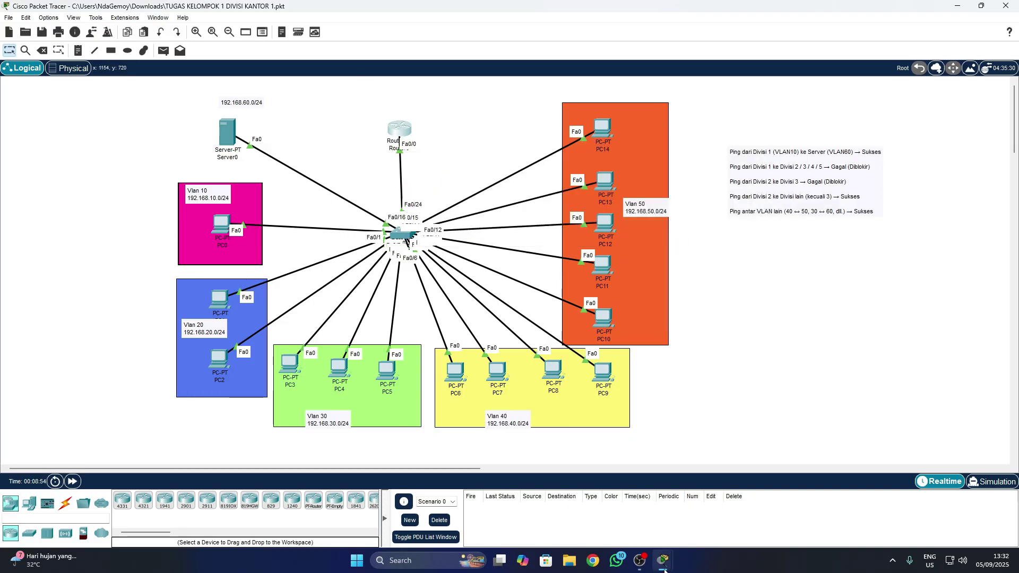
Return to Router0's command line and create subinterface fa0/0.20 with dot1Q encapsulation for VLAN 20.
{"action": "mouse_move", "coordinate": [663, 561]}
{"action": "left_click", "coordinate": [721, 513]}
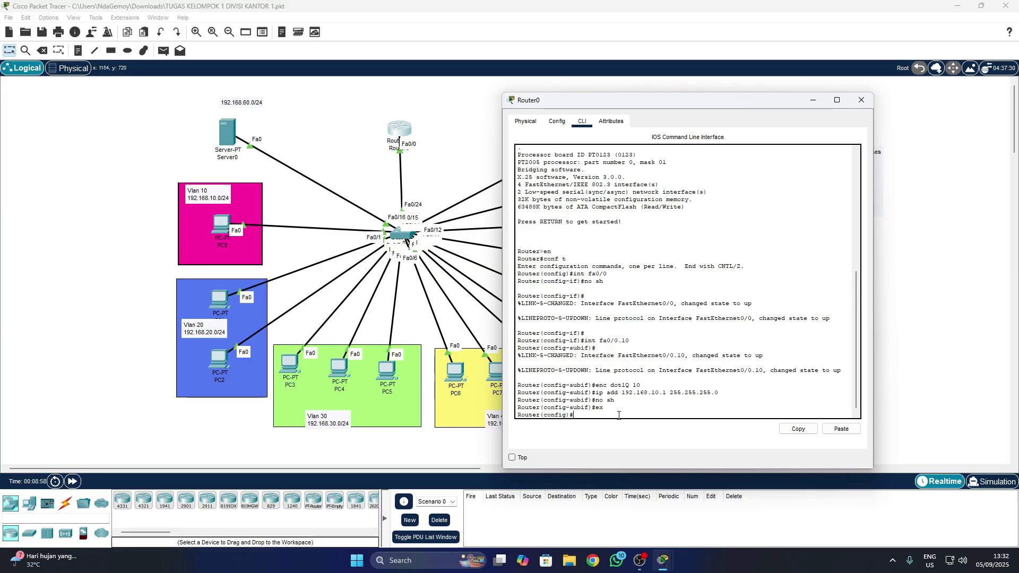
{"action": "type", "text": "int fa0/0.20"}
{"action": "key", "text": "Return"}
{"action": "type", "text": "e"}
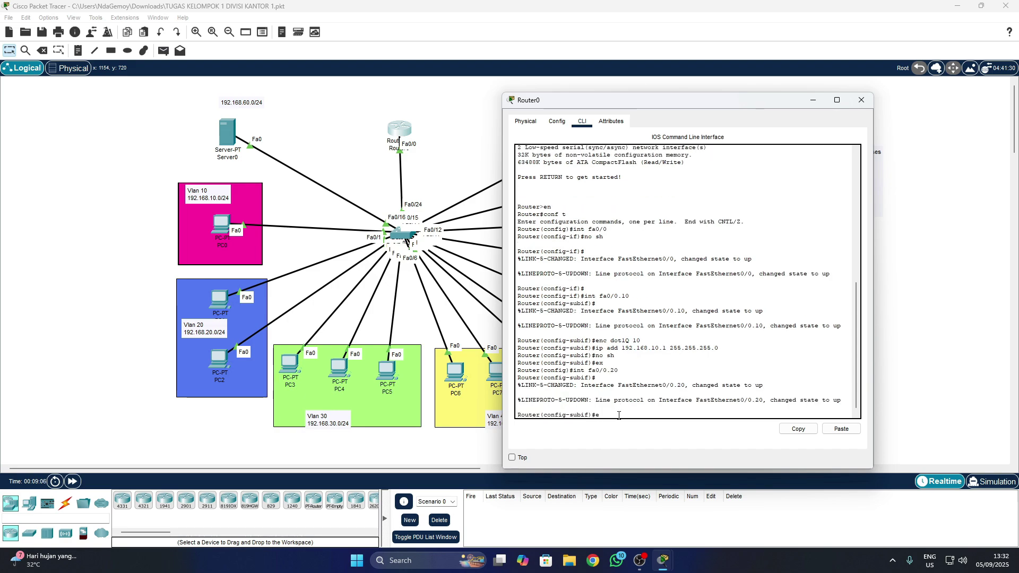
{"action": "type", "text": "nc dot 20"}
{"action": "key", "text": "Return"}
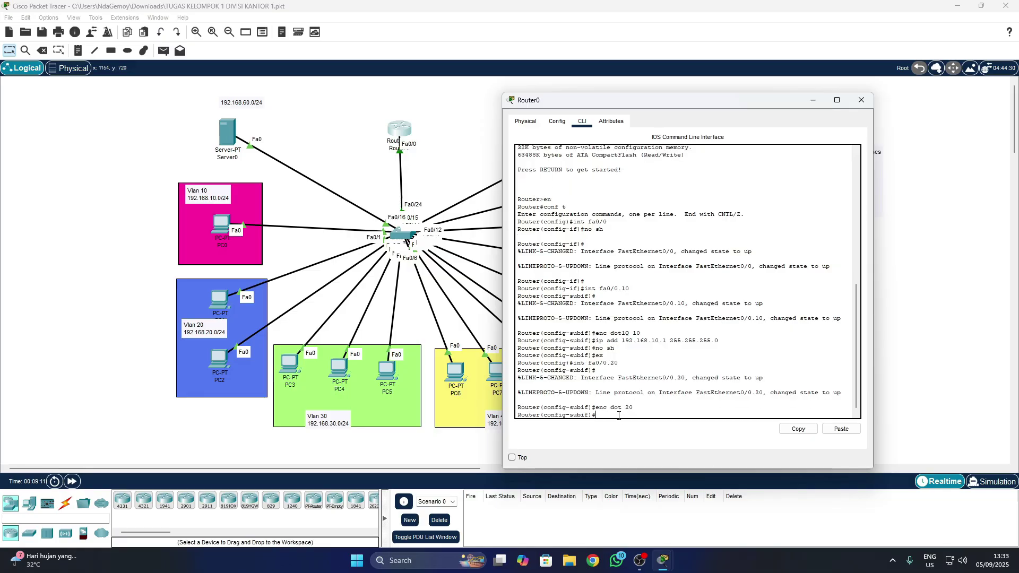
Assign 192.168.20.1 with mask 255.255.255.0 to subinterface fa0/0.20, enable it and exit to global configuration mode.
{"action": "type", "text": "ip add"}
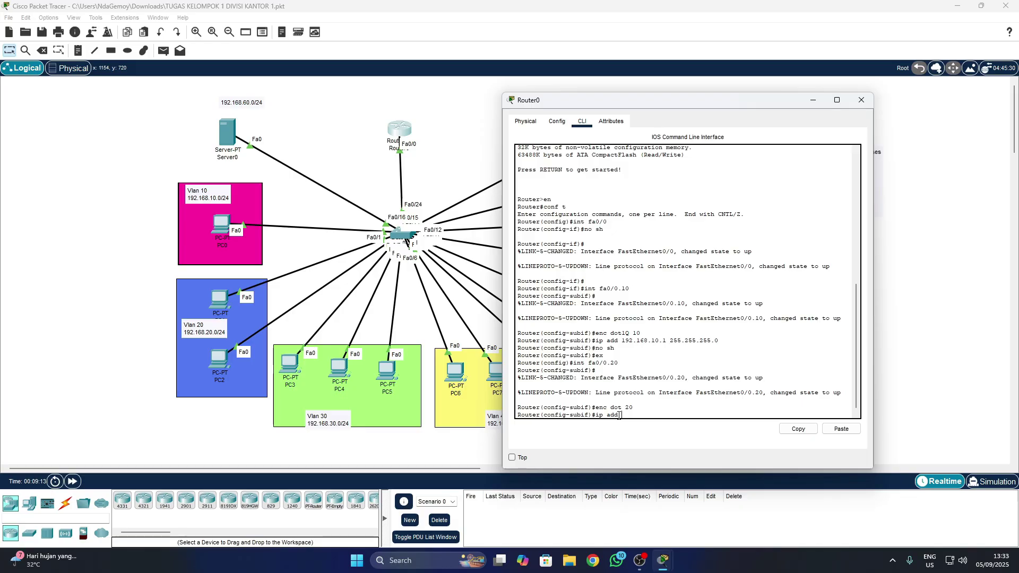
{"action": "type", "text": " 192.168.20.1 255.255.255.0"}
{"action": "key", "text": "Return"}
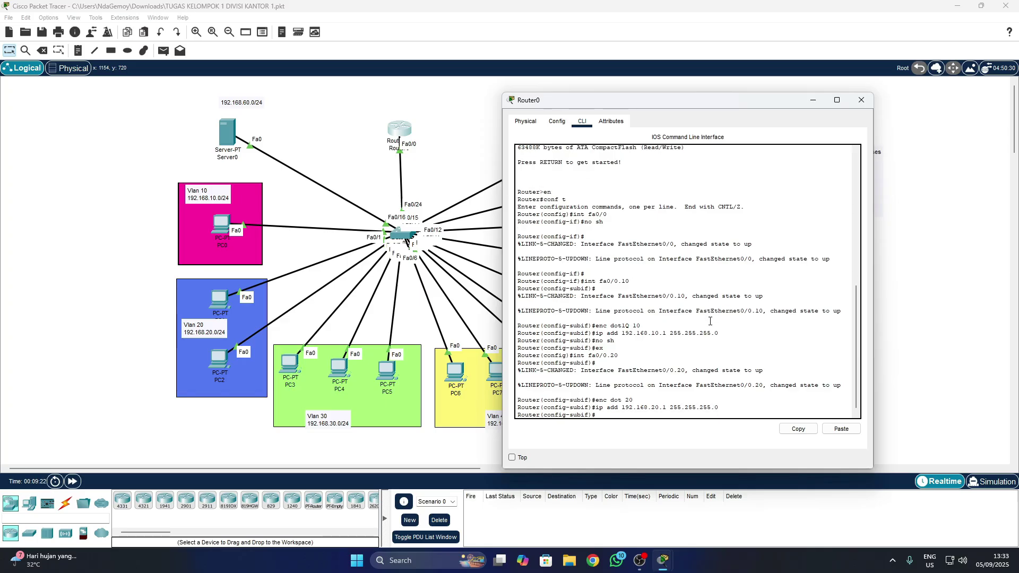
{"action": "type", "text": "no sh"}
{"action": "key", "text": "Return"}
{"action": "type", "text": "ex"}
{"action": "key", "text": "Return"}
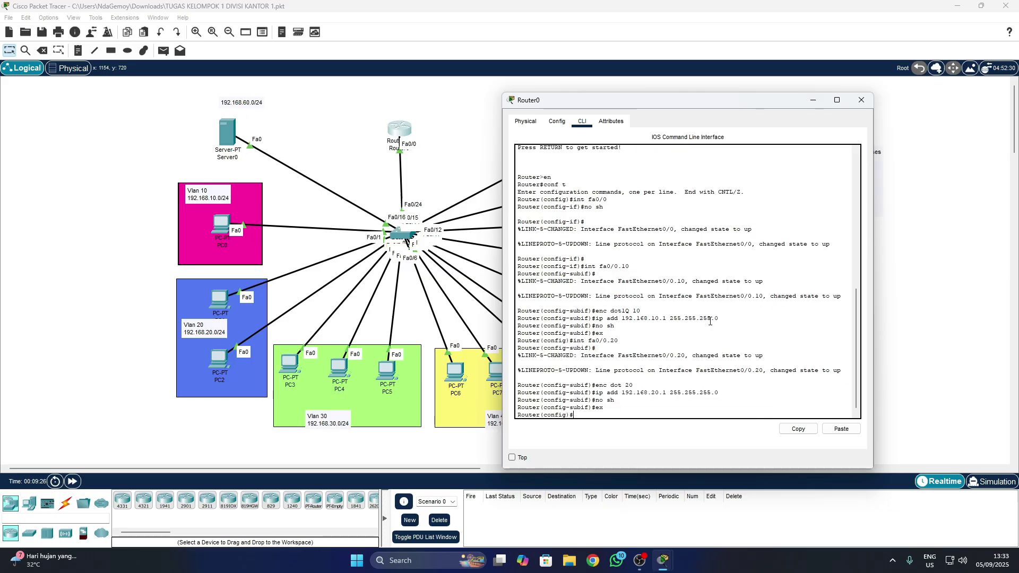
Create subinterface fa0/0.30 on Router0 and set its dot1Q encapsulation to VLAN 30.
{"action": "type", "text": "int fa0/0.30"}
{"action": "key", "text": "Return"}
{"action": "key", "text": "Return"}
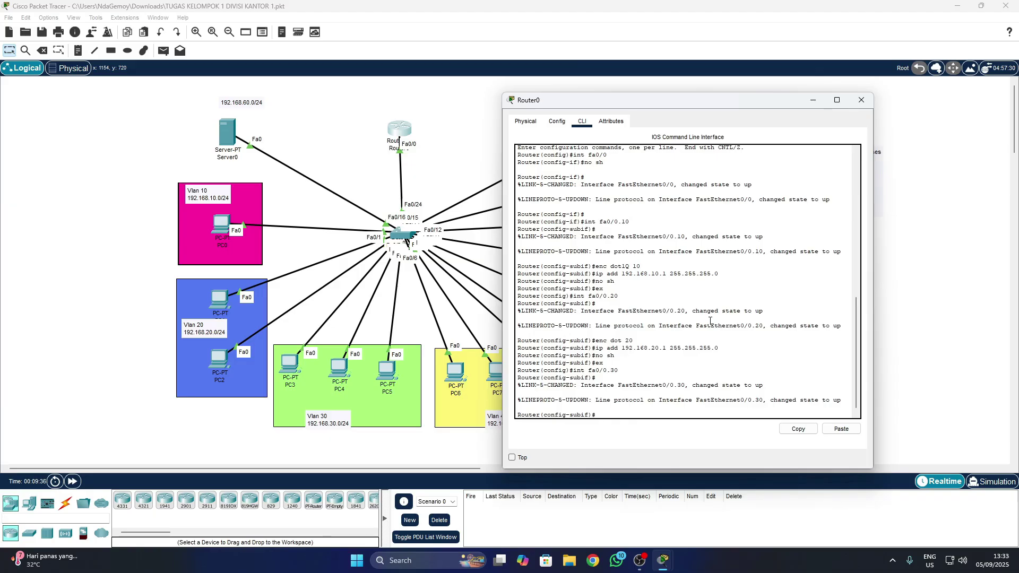
{"action": "type", "text": "enc dot 30"}
{"action": "key", "text": "Return"}
Assign 192.168.30.1 with mask 255.255.255.0 to subinterface fa0/0.30, enable it and exit to global configuration mode.
{"action": "type", "text": "ip add 192"}
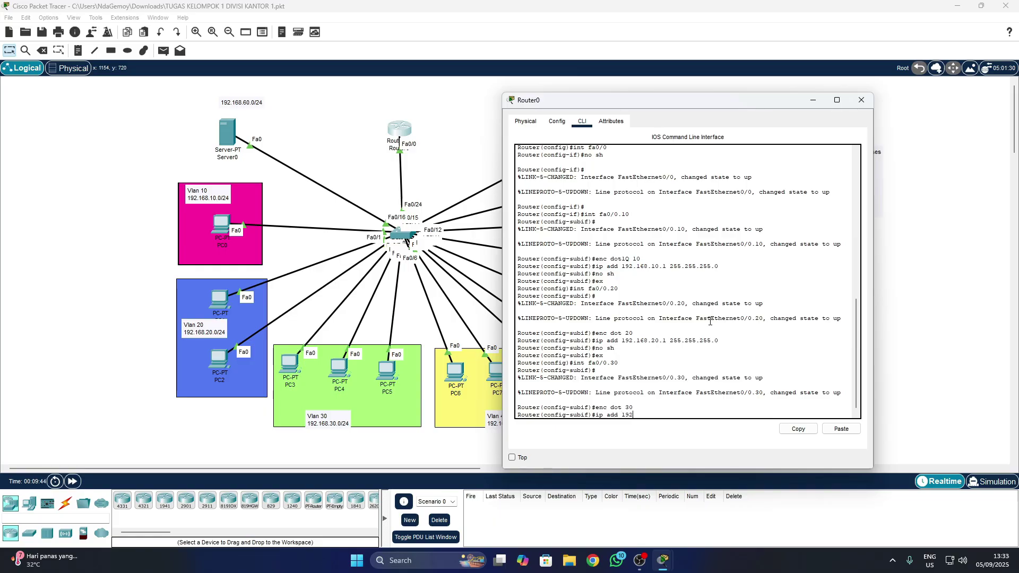
{"action": "type", "text": ".168.30.1 255.255.255.0"}
{"action": "key", "text": "Return"}
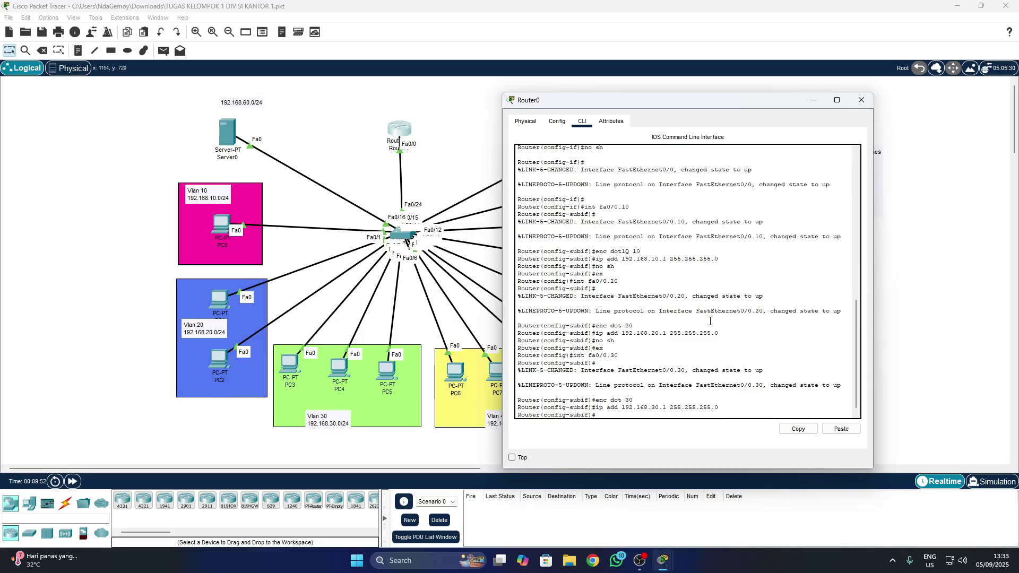
{"action": "type", "text": "no sh"}
{"action": "key", "text": "Return"}
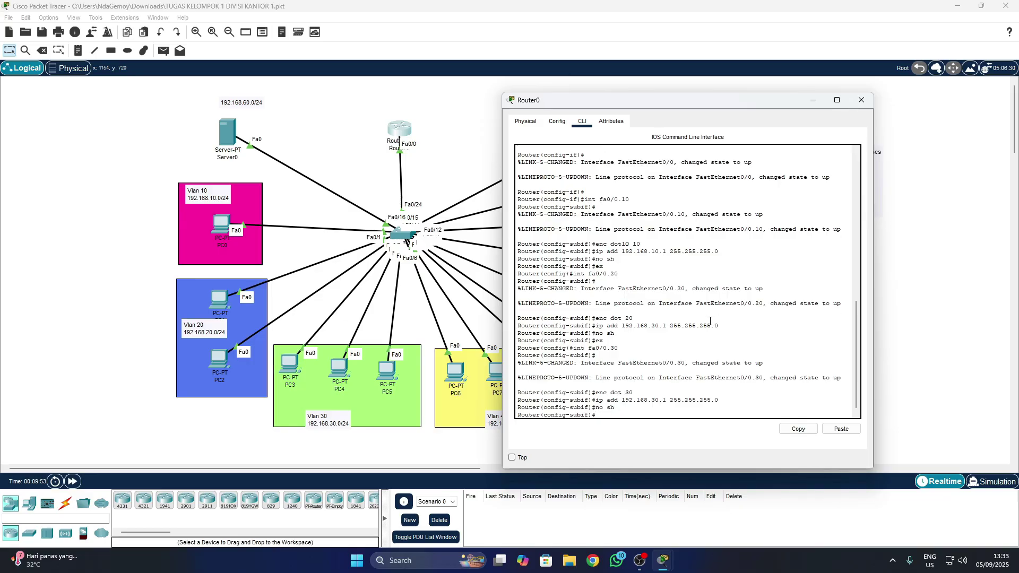
{"action": "type", "text": "ex"}
{"action": "key", "text": "Return"}
Create subinterface fa0/0.40 on Router0 and set its dot1Q encapsulation to VLAN 40.
{"action": "type", "text": "ig)#i"}
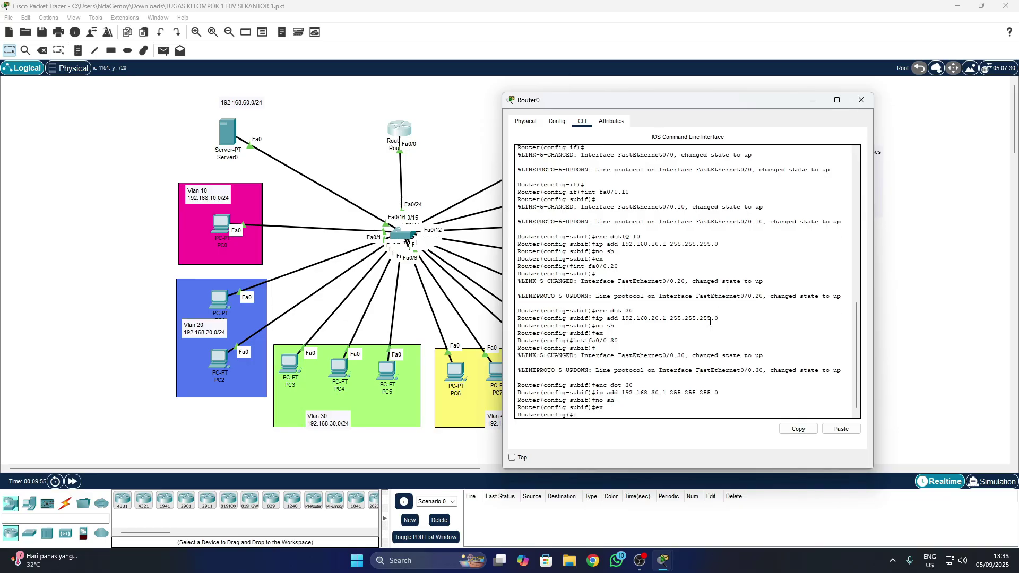
{"action": "type", "text": "nt fa"}
{"action": "type", "text": "0/0.40"}
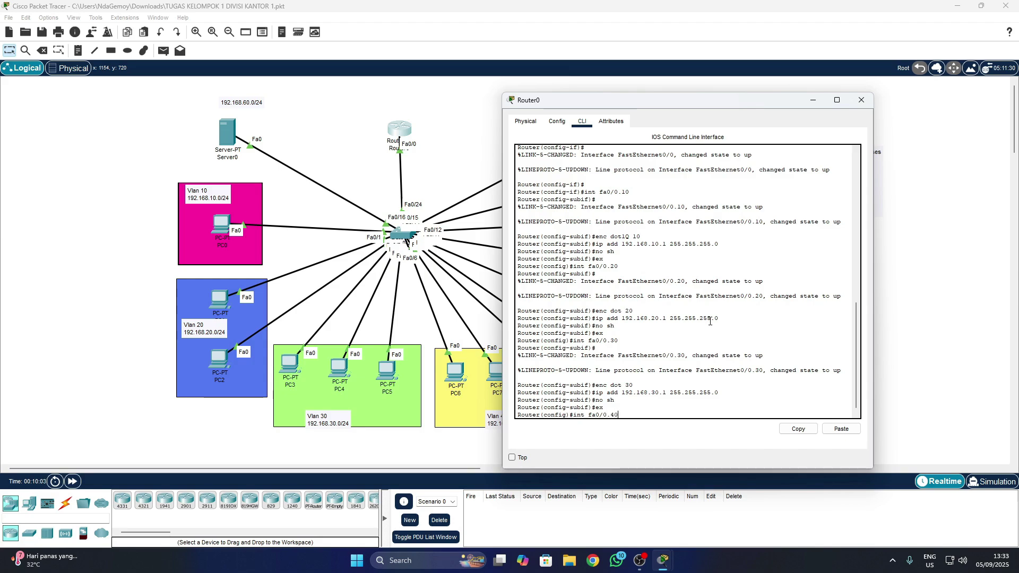
{"action": "key", "text": "Return"}
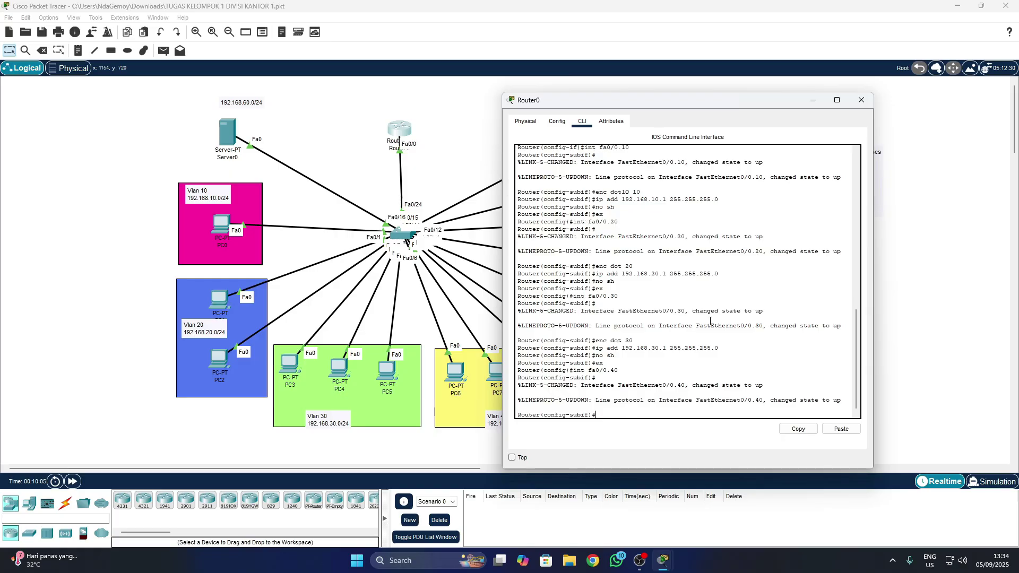
{"action": "type", "text": "enc dot 40"}
{"action": "key", "text": "Return"}
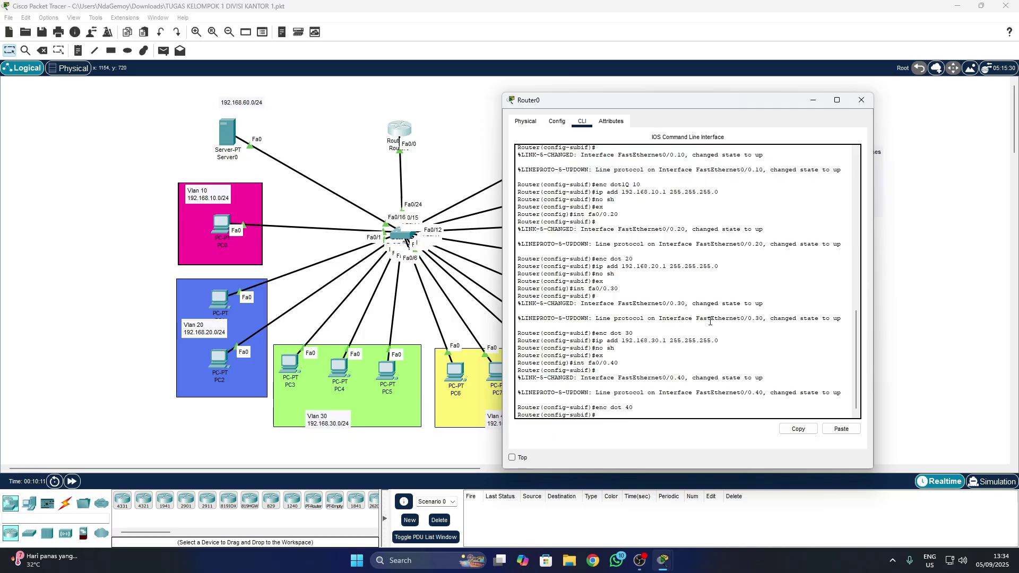
Assign 192.168.40.1 with mask 255.255.255.0 to subinterface fa0/0.40, enable it and exit to global configuration mode.
{"action": "type", "text": "ip add 192.168."}
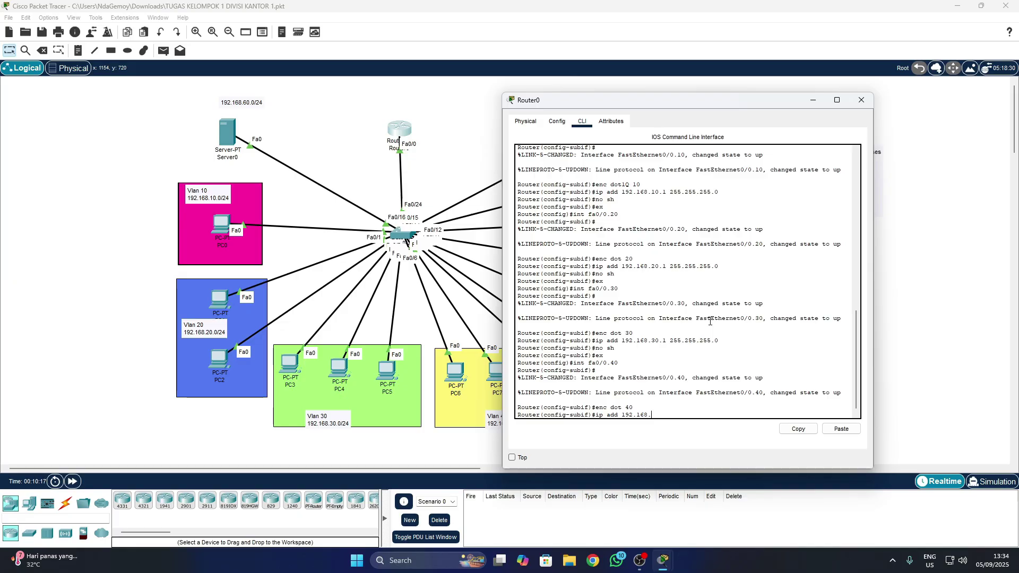
{"action": "type", "text": "40.1 255.255.255.0"}
{"action": "key", "text": "Return"}
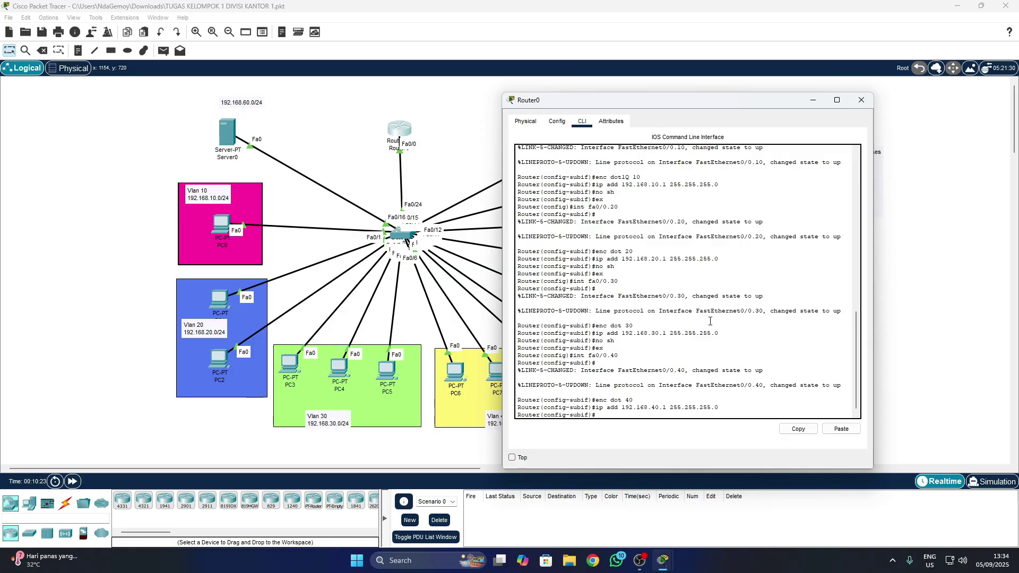
{"action": "type", "text": "no sh"}
{"action": "key", "text": "Return"}
{"action": "type", "text": "e"}
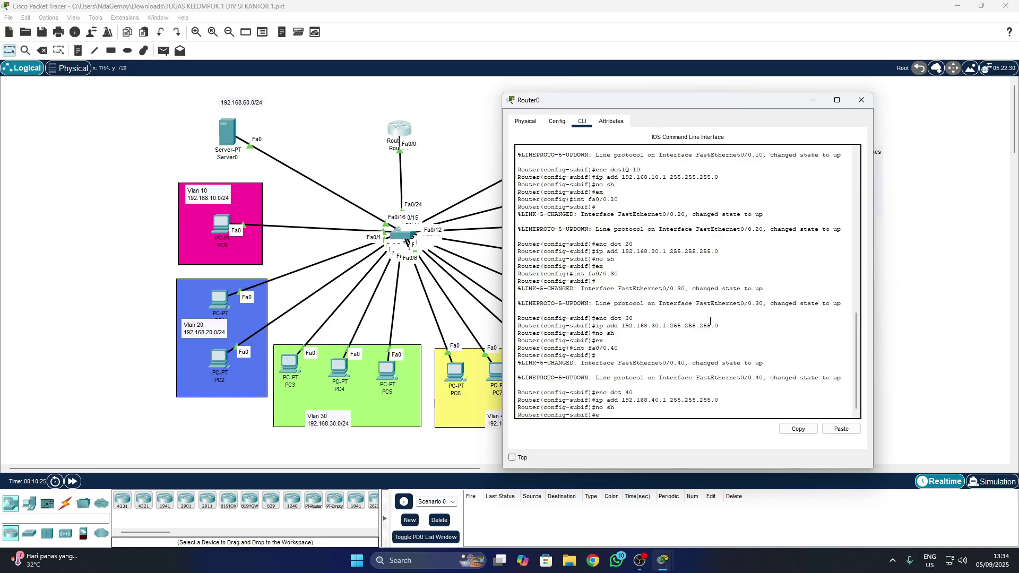
{"action": "type", "text": "x"}
{"action": "key", "text": "Return"}
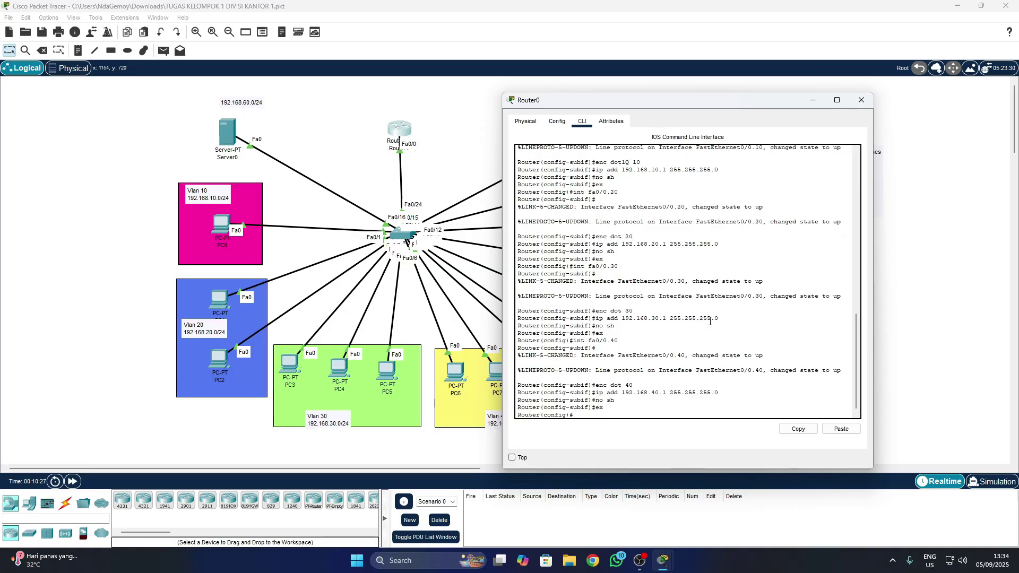
Create subinterface fa0/0.50 on Router0 and set its dot1Q encapsulation to VLAN 50.
{"action": "type", "text": "int fa0/0.50"}
{"action": "key", "text": "Return"}
{"action": "key", "text": "Return"}
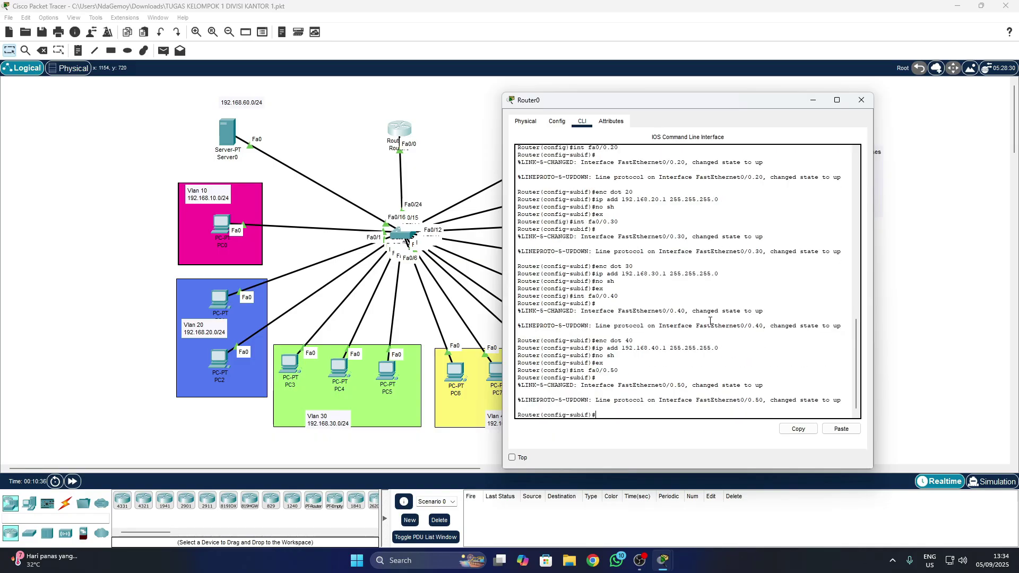
{"action": "type", "text": "enc dot 50"}
{"action": "key", "text": "Return"}
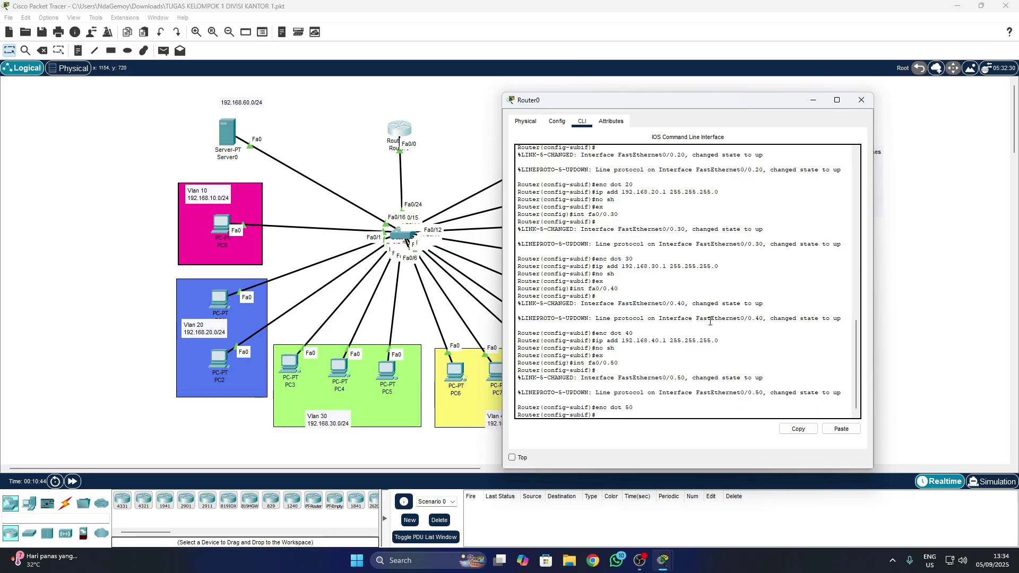
Assign 192.168.50.1 with mask 255.255.255.0 to subinterface fa0/0.50, enable it and exit to global configuration mode.
{"action": "type", "text": "ip add 192.168.50.1 255.255.255.0"}
{"action": "key", "text": "Return"}
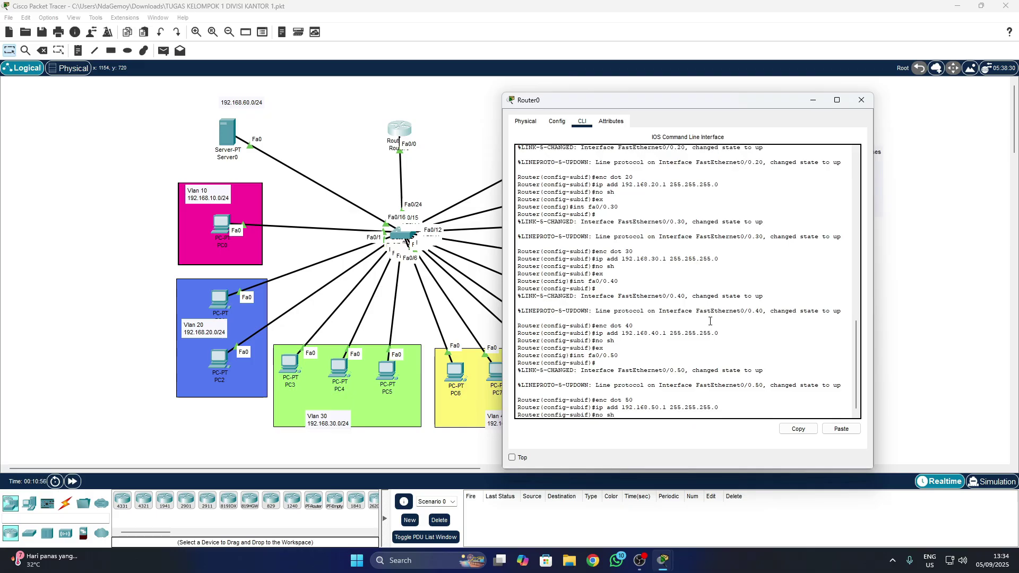
{"action": "type", "text": "no sh"}
{"action": "key", "text": "Return"}
{"action": "type", "text": "ex"}
{"action": "key", "text": "Return"}
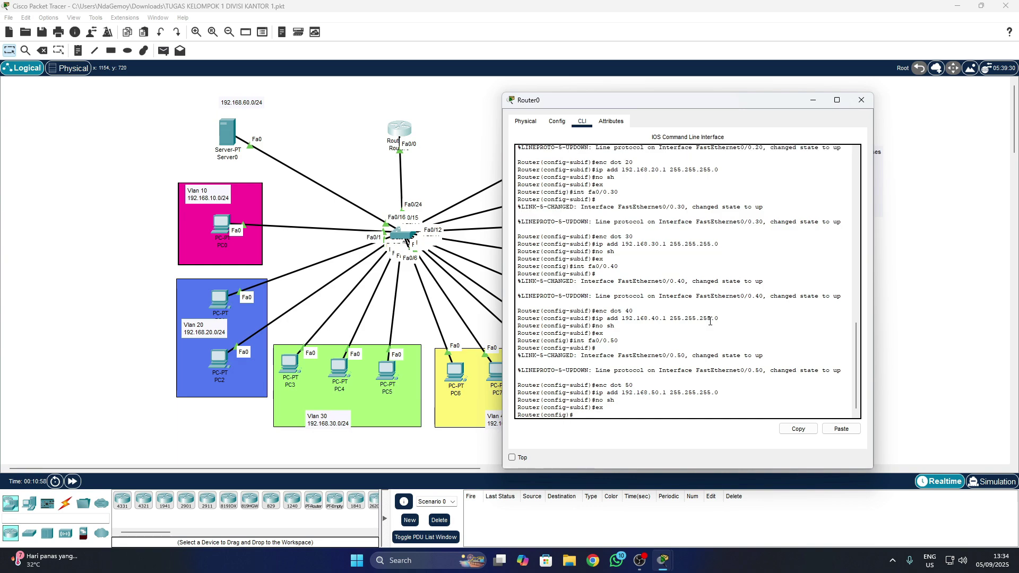
Create subinterface fa0/0.60 on Router0 and set its dot1Q encapsulation to VLAN 60.
{"action": "type", "text": "int fa0/0."}
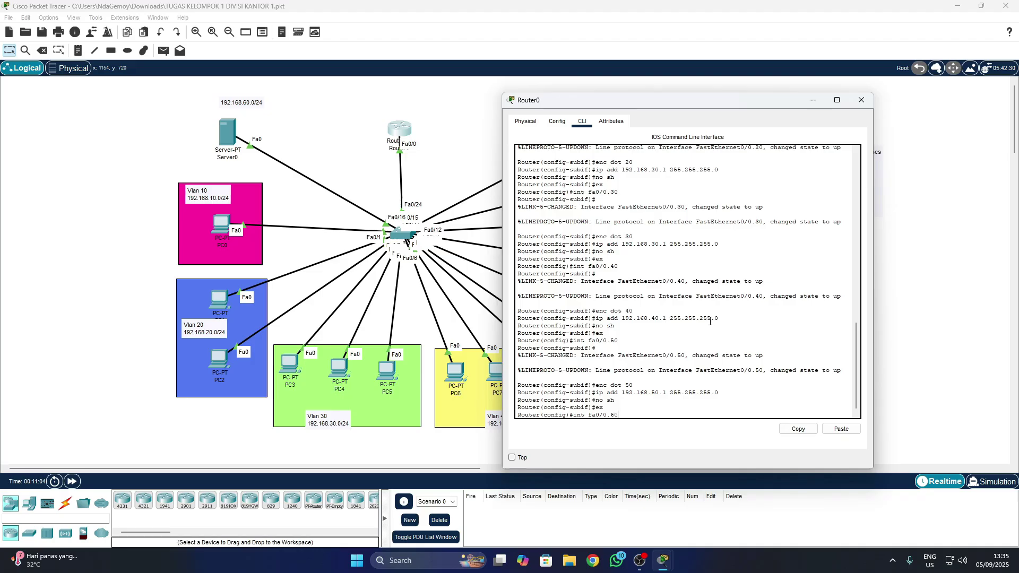
{"action": "type", "text": "60"}
{"action": "key", "text": "Return"}
{"action": "key", "text": "Return"}
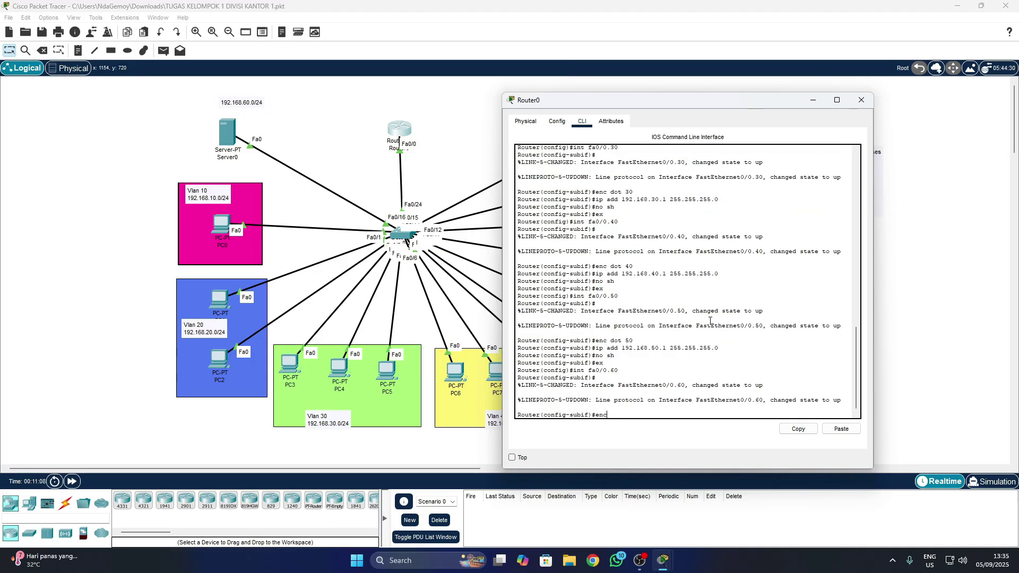
{"action": "type", "text": "enc dot 60"}
{"action": "key", "text": "Return"}
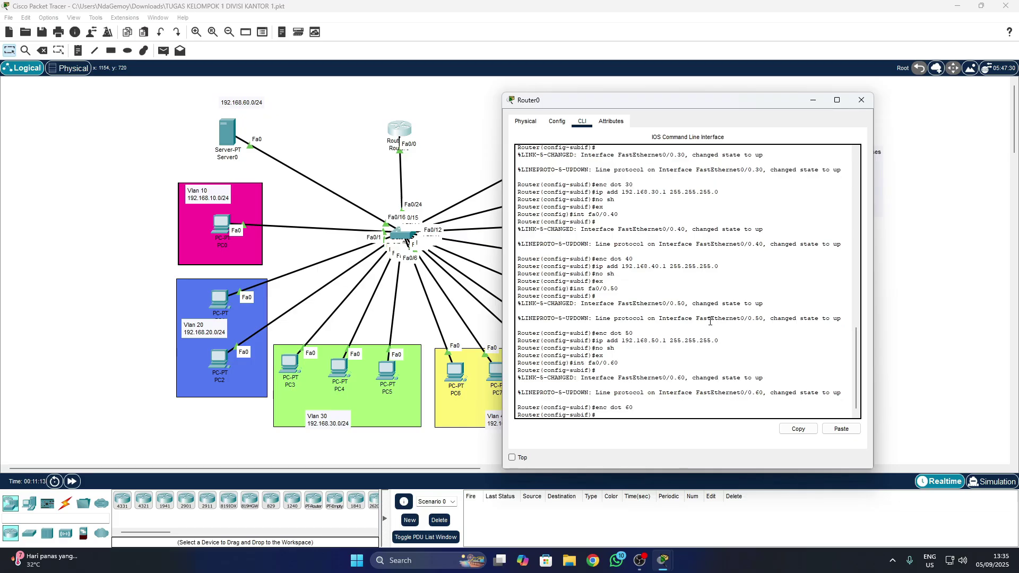
Assign 192.168.60.1 with mask 255.255.255.0 to subinterface fa0/0.60, enable it, exit to global configuration mode and close Router0's window.
{"action": "type", "text": "ip add 192.168."}
{"action": "type", "text": "60.1 255.255.255.0"}
{"action": "key", "text": "Return"}
{"action": "type", "text": "no "}
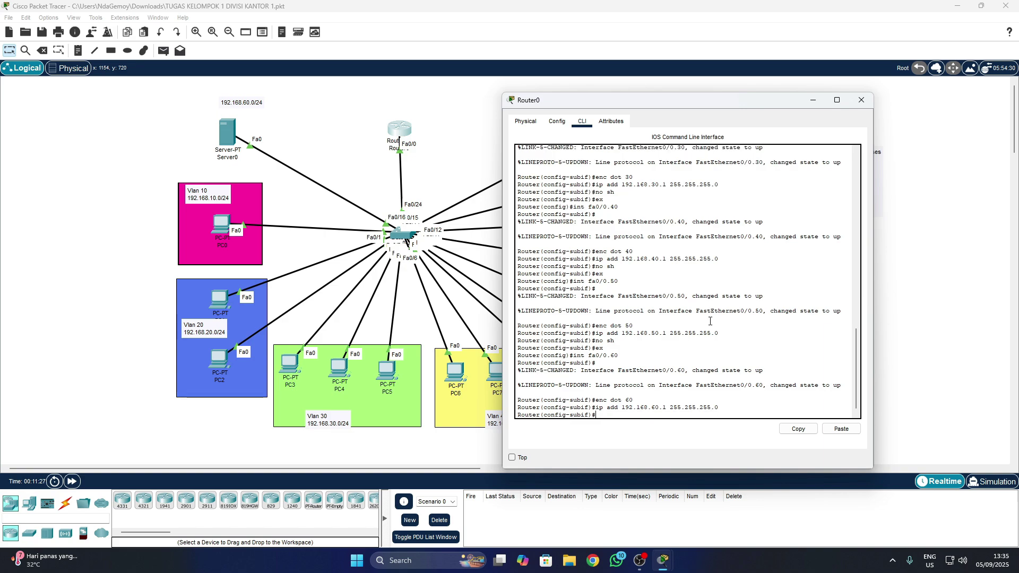
{"action": "type", "text": "sh"}
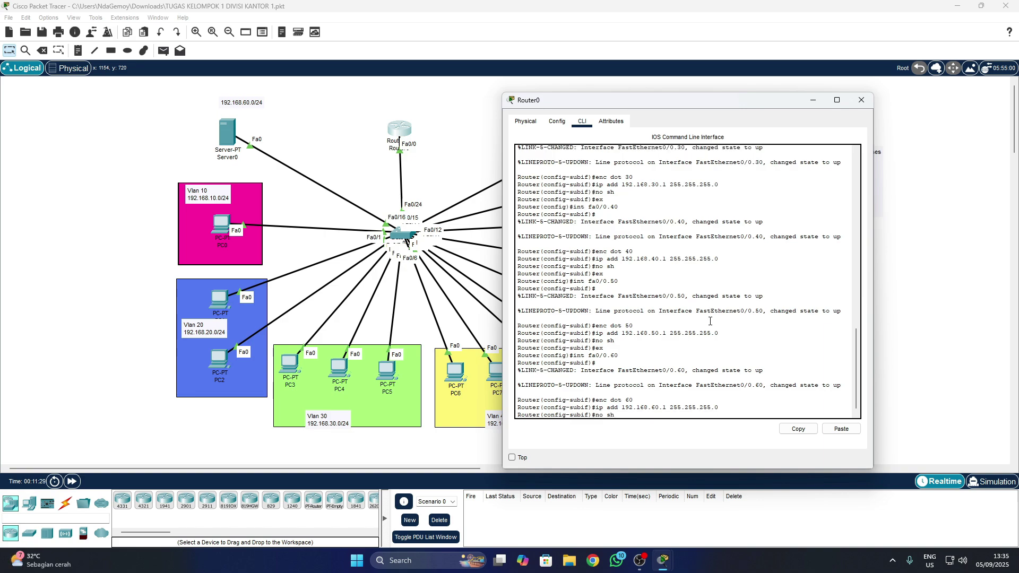
{"action": "key", "text": "Return"}
{"action": "type", "text": "er(config-subif)#ex"}
{"action": "key", "text": "Return"}
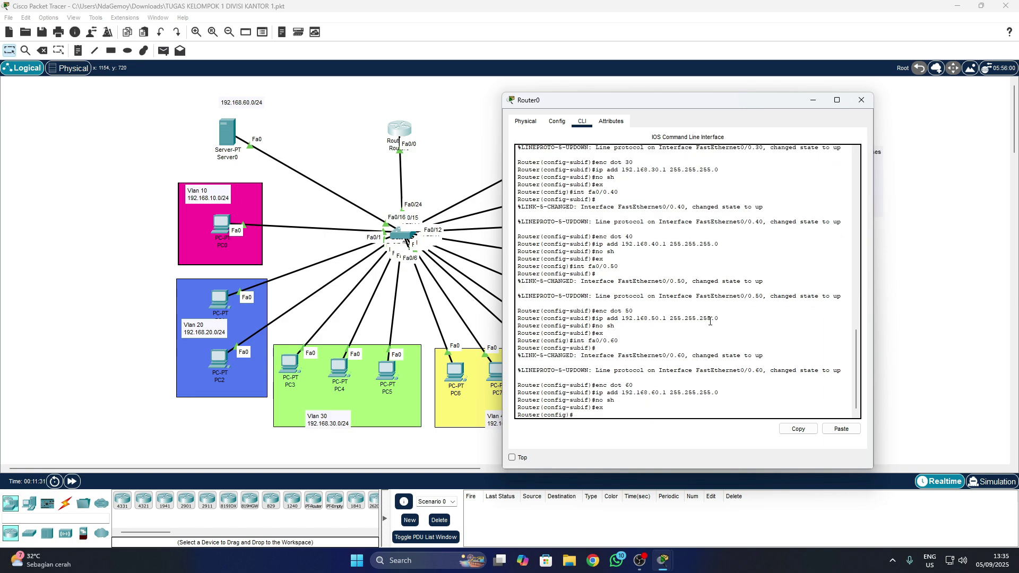
{"action": "left_click", "coordinate": [861, 100]}
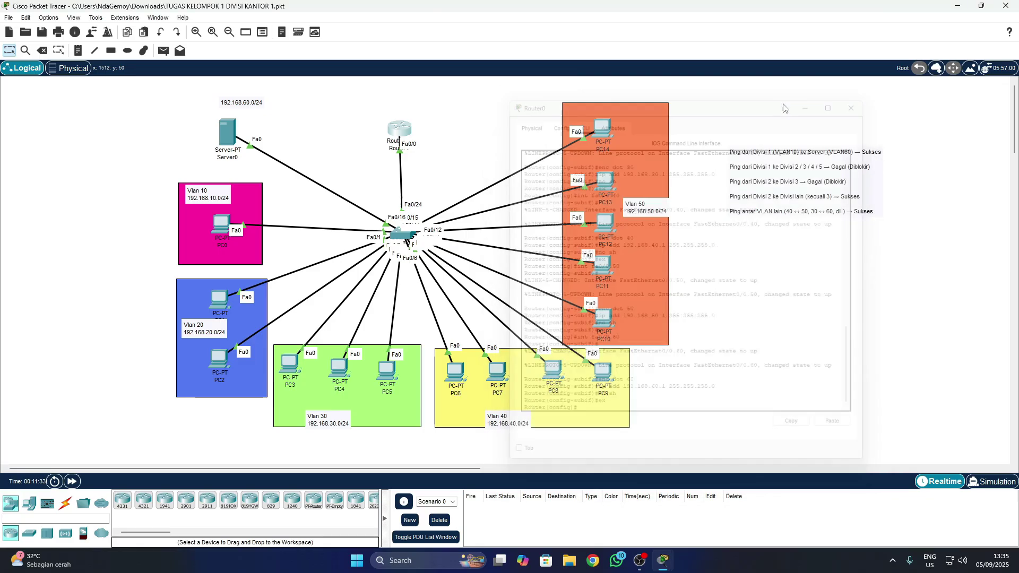
Move the ping rules note slightly closer to the VLAN 50 area and deselect it.
{"action": "mouse_move", "coordinate": [403, 135]}
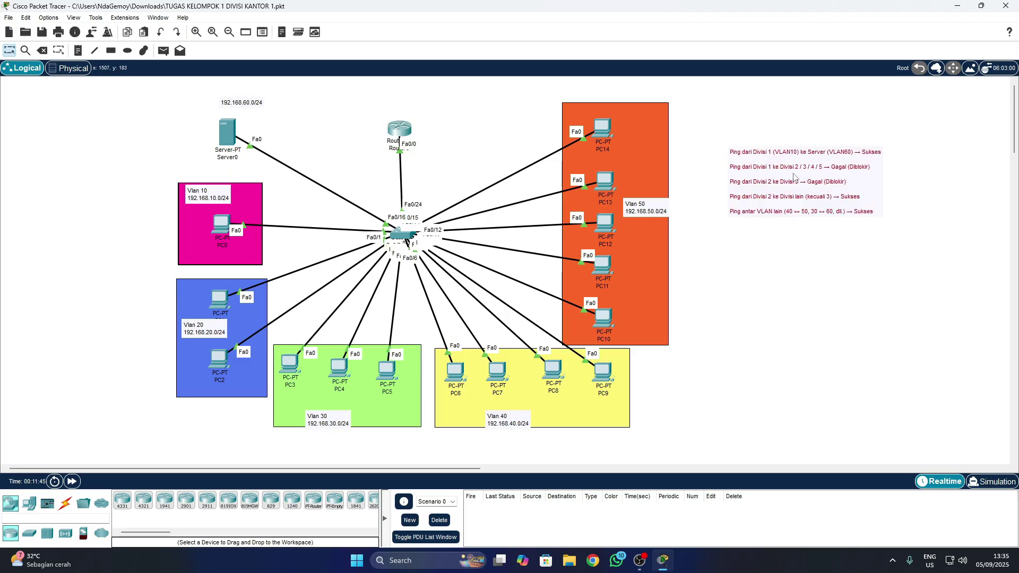
{"action": "left_click_drag", "start_coordinate": [794, 175], "coordinate": [775, 161]}
{"action": "left_click", "coordinate": [768, 267]}
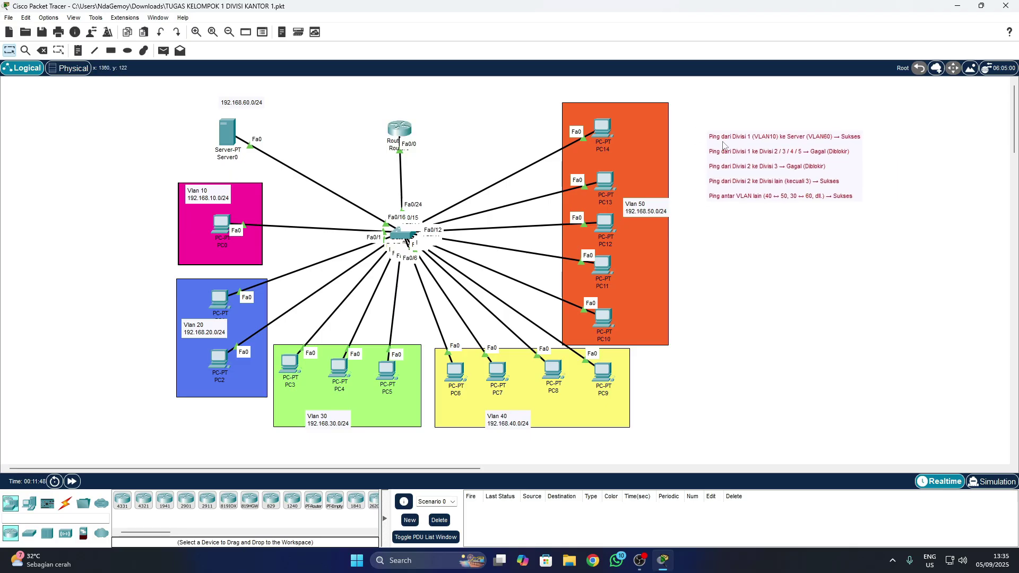
{"action": "left_click", "coordinate": [723, 142]}
{"action": "left_click", "coordinate": [674, 151]}
{"action": "mouse_move", "coordinate": [754, 160]}
{"action": "left_mouse_down"}
{"action": "mouse_move", "coordinate": [764, 158]}
{"action": "mouse_move", "coordinate": [751, 165]}
{"action": "left_mouse_up"}
{"action": "left_click", "coordinate": [682, 197]}
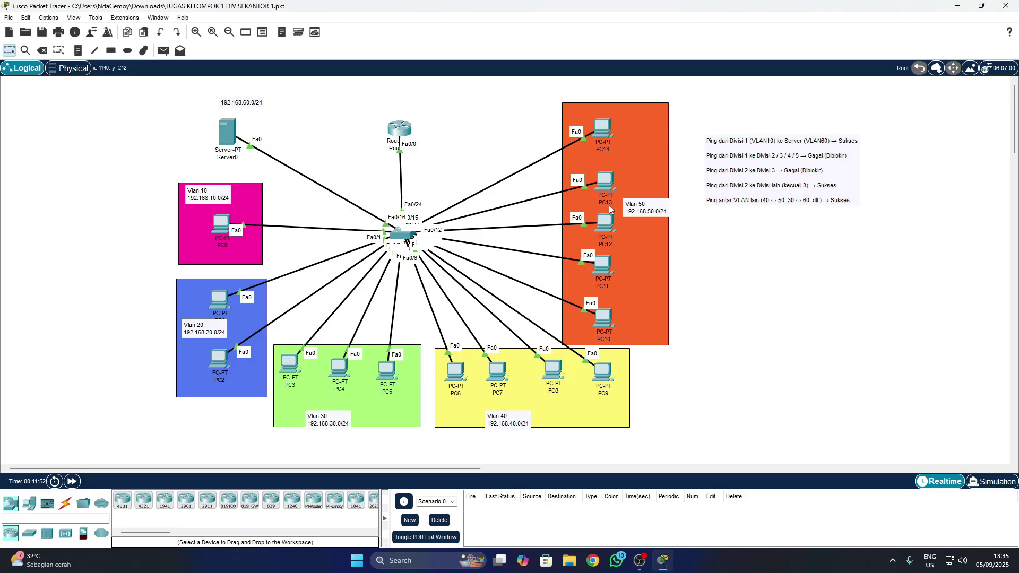
Reopen Router0's command line and create an extended IP access list named ACL_DIVISI.
{"action": "left_click", "coordinate": [407, 137]}
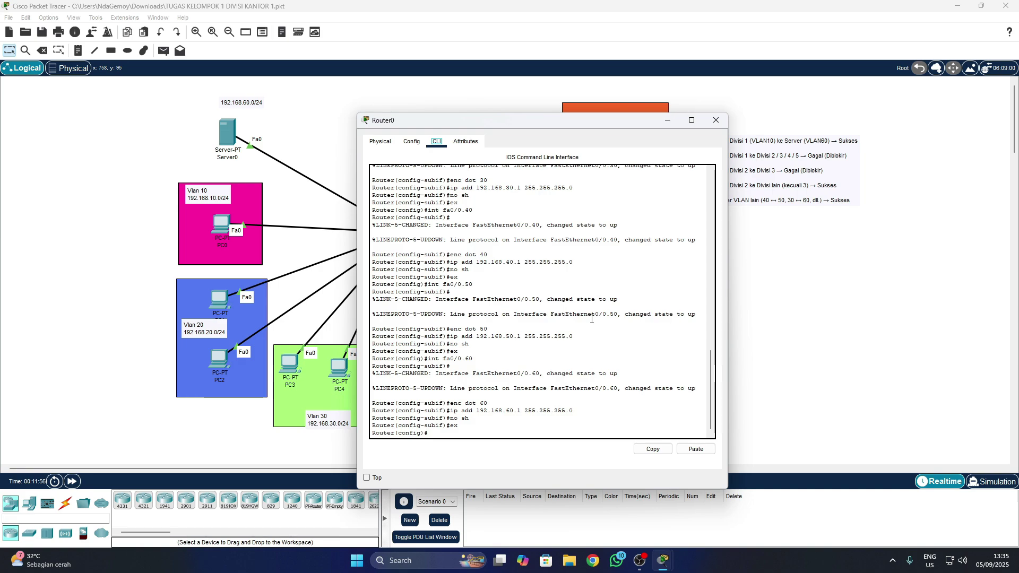
{"action": "left_click", "coordinate": [466, 435]}
{"action": "type", "text": "ip acc"}
{"action": "key", "text": "Tab"}
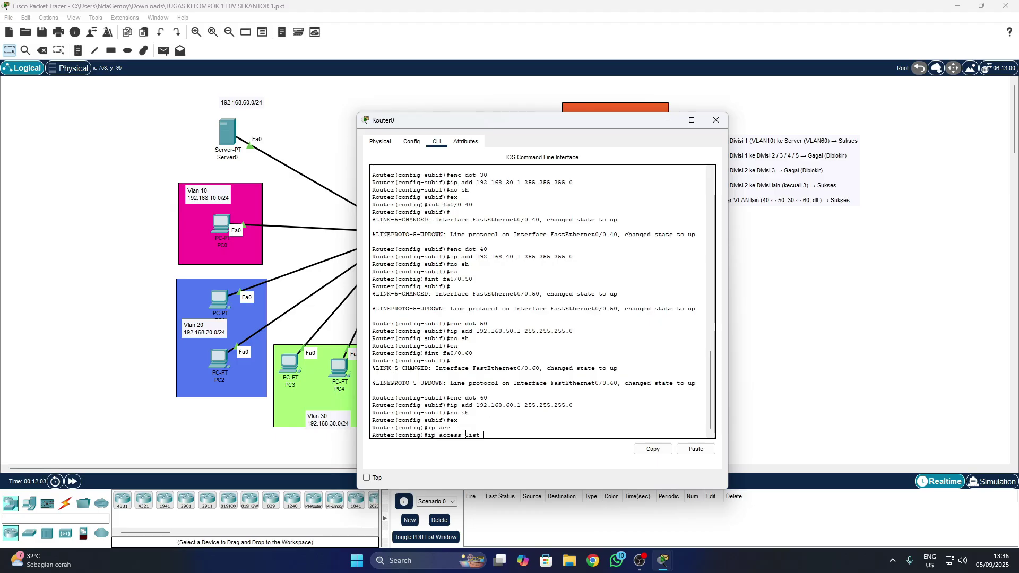
{"action": "type", "text": "ex"}
{"action": "key", "text": "Tab"}
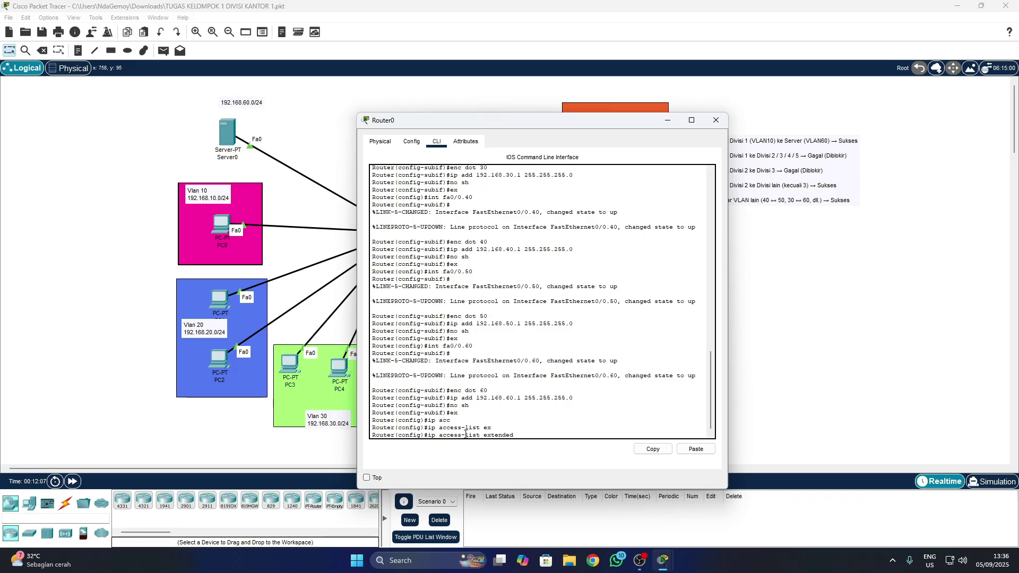
{"action": "type", "text": "ACL_DIVISI"}
{"action": "key", "text": "Return"}
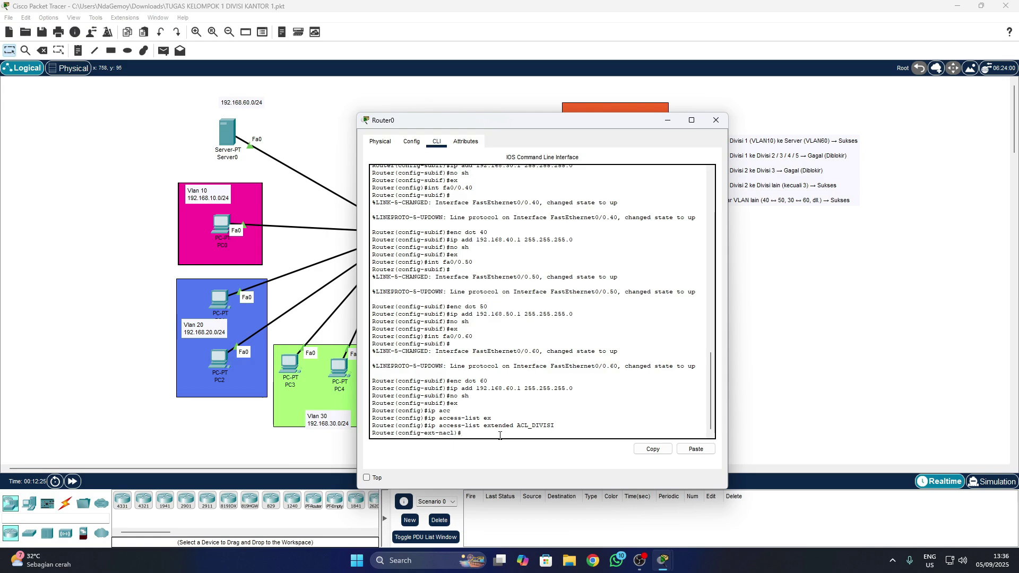
Permit IP traffic from 192.168.10.0 0.0.0.255 to 192.168.60.0 0.0.0.255 and deny traffic from 192.168.10.0 0.0.0.255 to any destination.
{"action": "type", "text": "permit ip 192.168.10.0 0.0.0.255 192.168.60."}
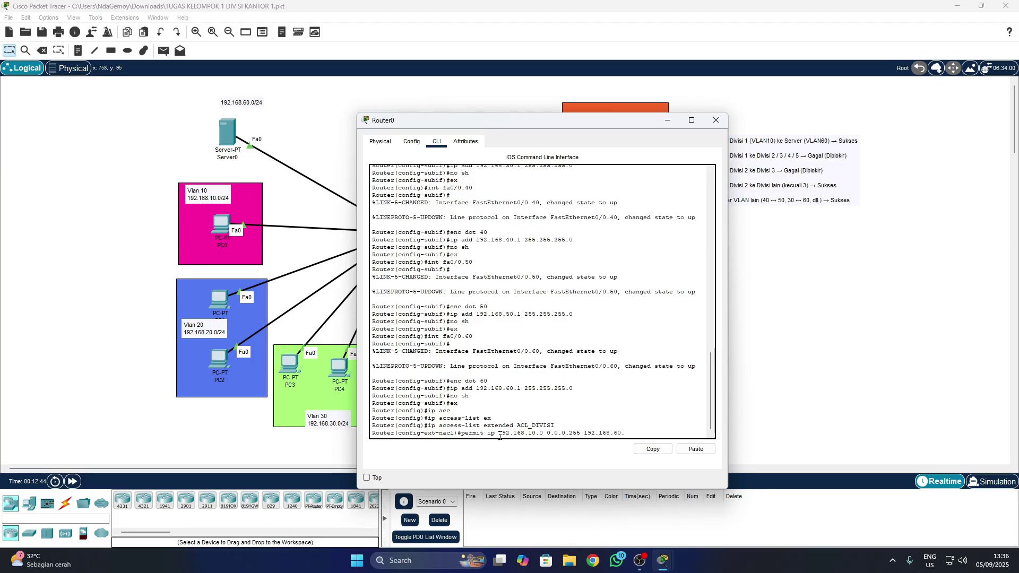
{"action": "type", "text": "0 0.0.0.255"}
{"action": "key", "text": "Return"}
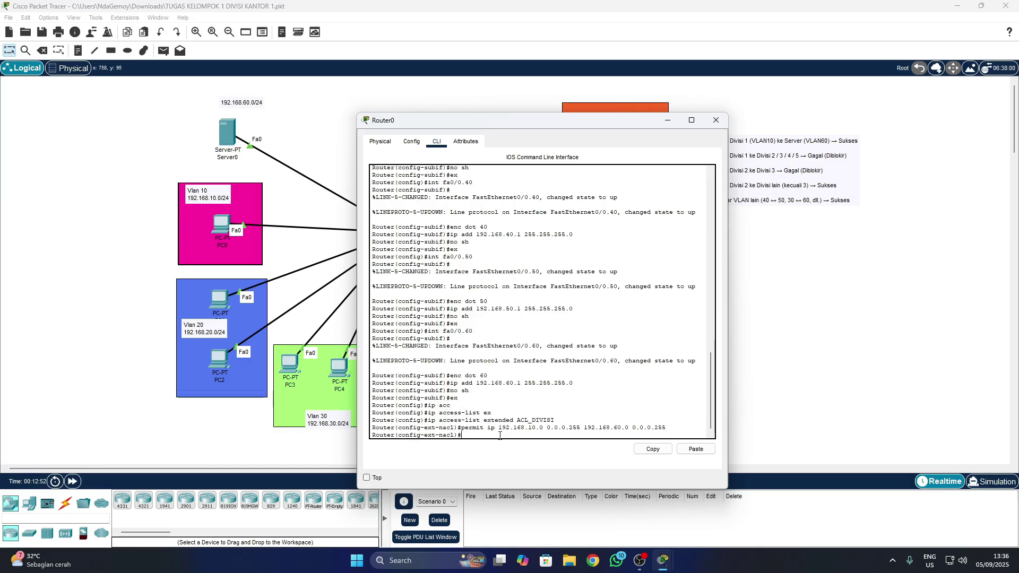
{"action": "type", "text": "deny ip 192.168.10.0 0.0.0.255 any"}
{"action": "key", "text": "Return"}
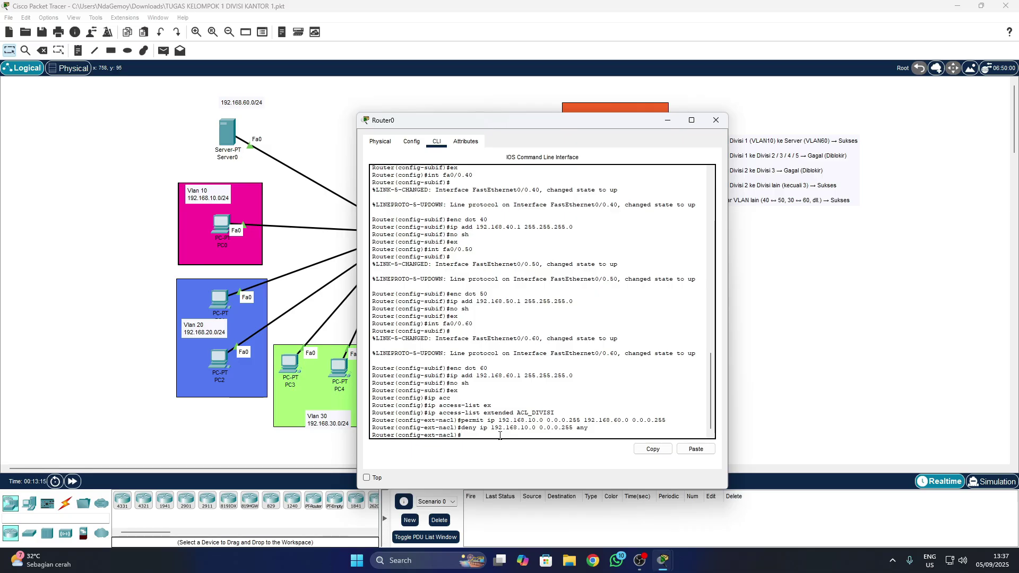
Add an ACL_DIVISI rule denying IP traffic from 192.168.20.0 0.0.0.255 to 192.168.30.0 0.0.0.255.
{"action": "type", "text": "deny ip"}
{"action": "type", "text": "192.168.20.0 0.0.0.255 192.168.30.0 0.0.0.255"}
{"action": "key", "text": "Return"}
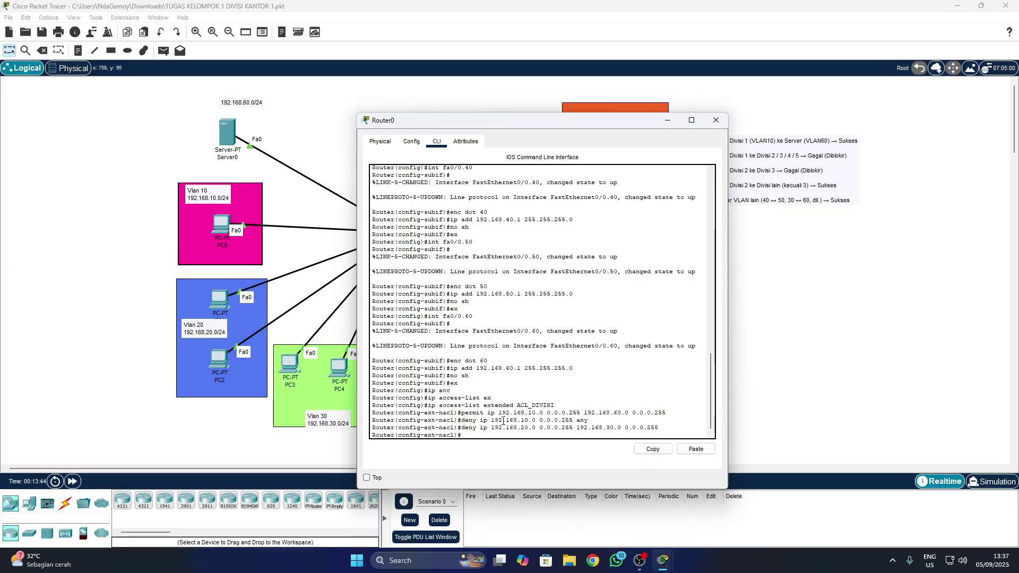
Review the ACL_DIVISI creation command and the source network of its permit rule in the command output.
{"action": "scroll", "coordinate": [515, 412], "scroll_direction": "down", "scroll_amount": 1}
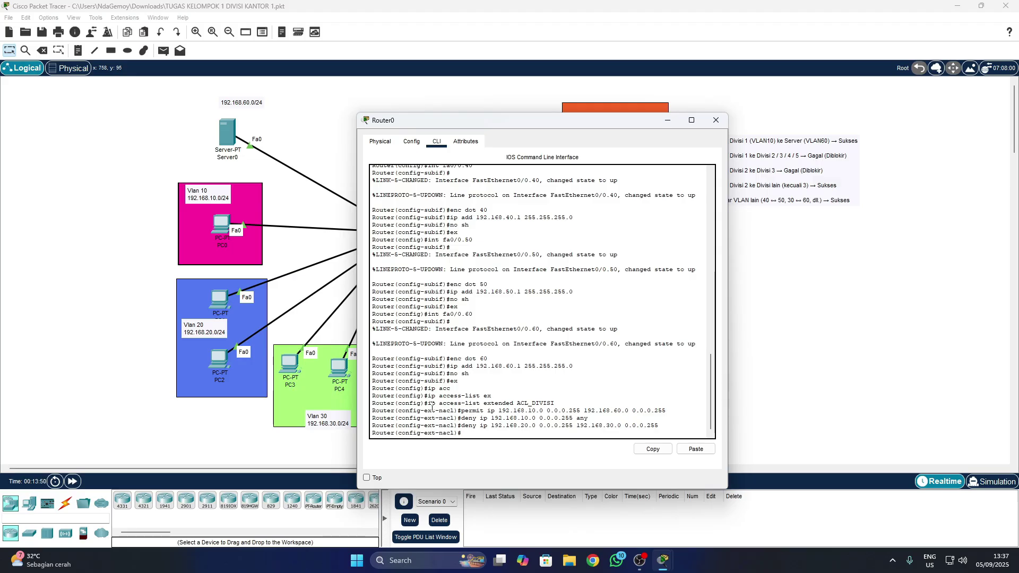
{"action": "left_click_drag", "start_coordinate": [428, 404], "coordinate": [559, 405]}
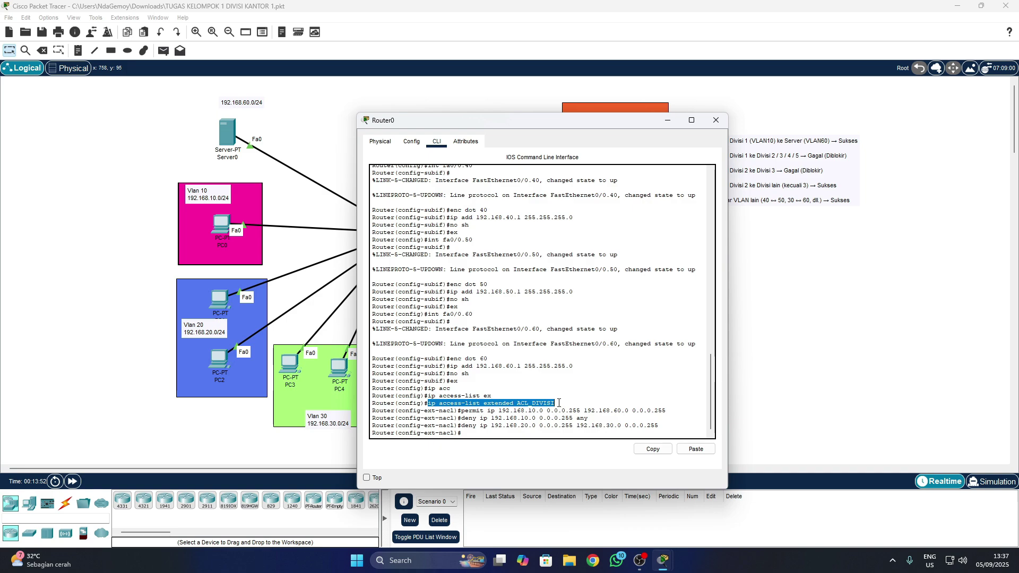
{"action": "left_click", "coordinate": [559, 404]}
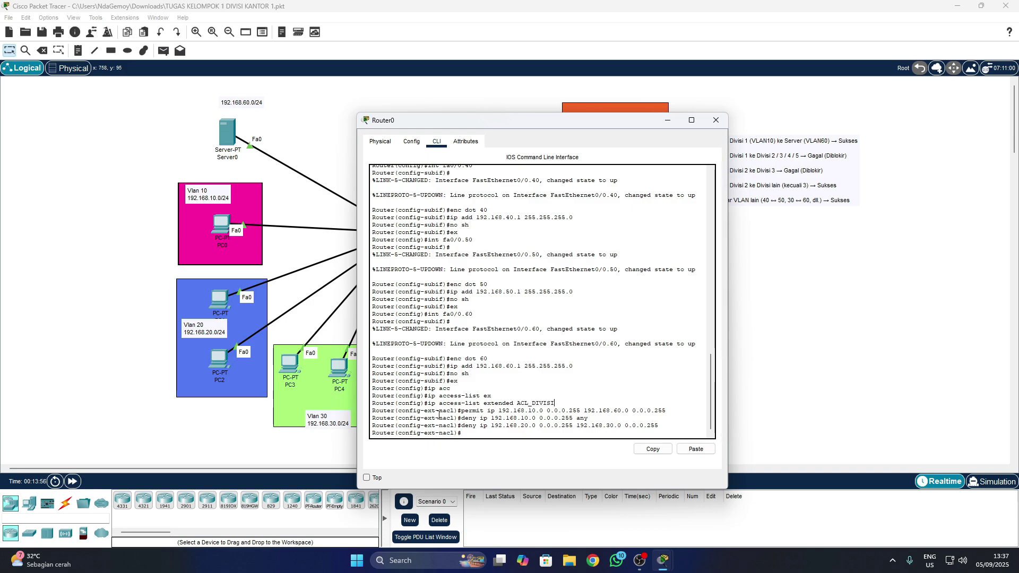
{"action": "left_click_drag", "start_coordinate": [469, 412], "coordinate": [507, 412]}
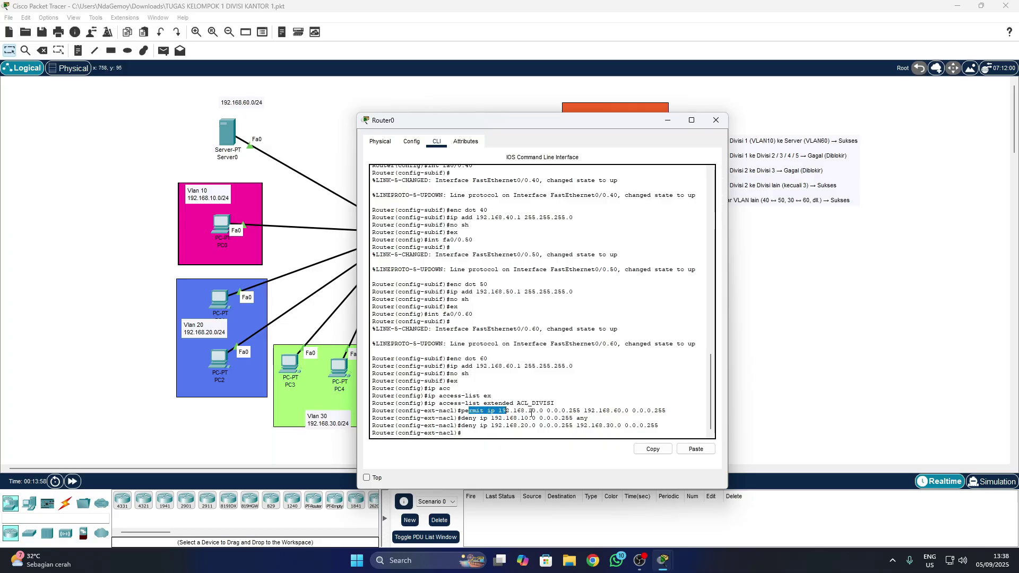
{"action": "left_click", "coordinate": [539, 414]}
{"action": "left_click_drag", "start_coordinate": [499, 413], "coordinate": [544, 412]}
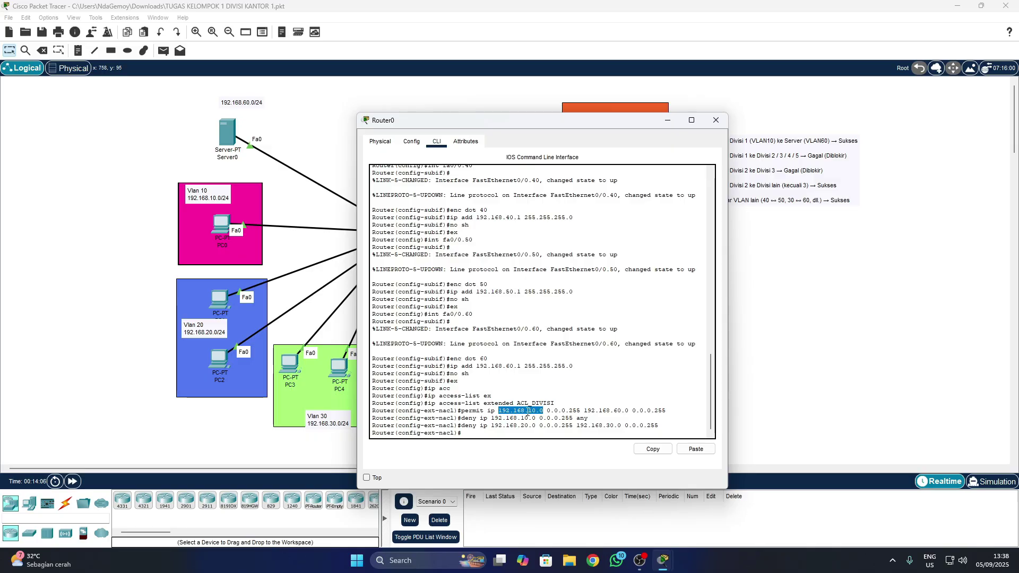
Review the destination of ACL_DIVISI's permit rule and the source networks of its two deny rules in the command output.
{"action": "left_click", "coordinate": [528, 411]}
{"action": "left_click_drag", "start_coordinate": [584, 411], "coordinate": [623, 412]}
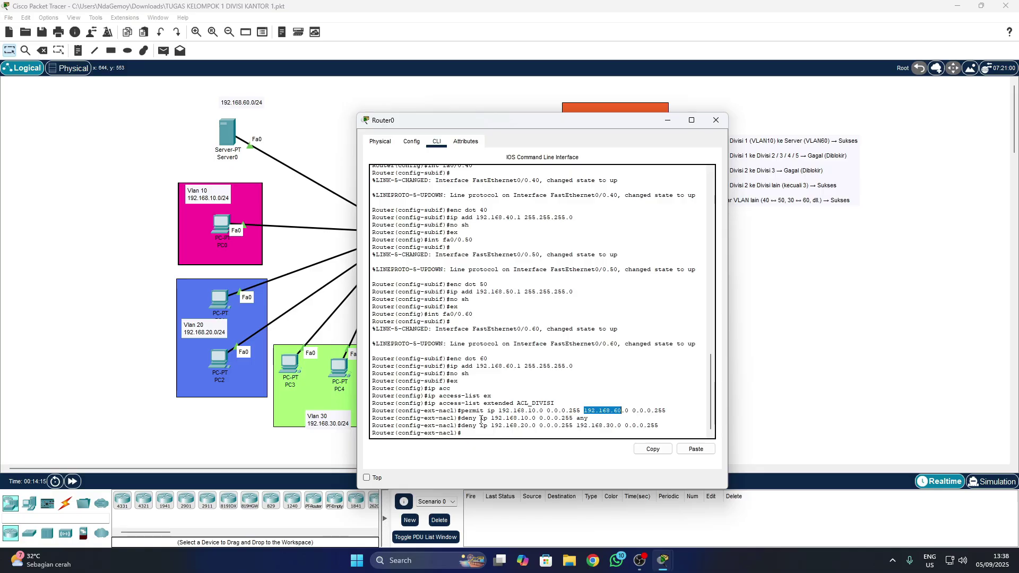
{"action": "left_click_drag", "start_coordinate": [491, 419], "coordinate": [534, 419]}
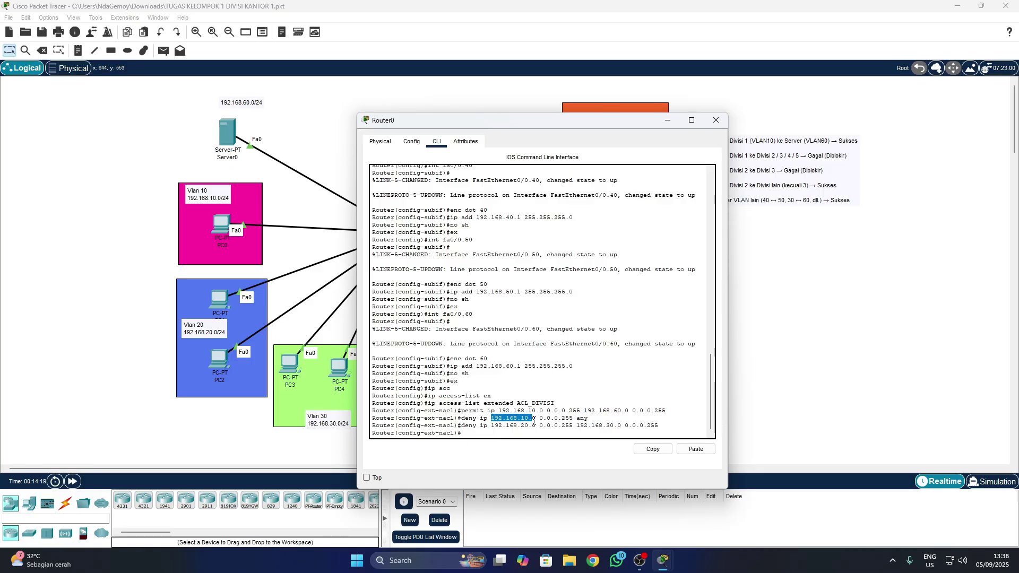
{"action": "left_click", "coordinate": [480, 420]}
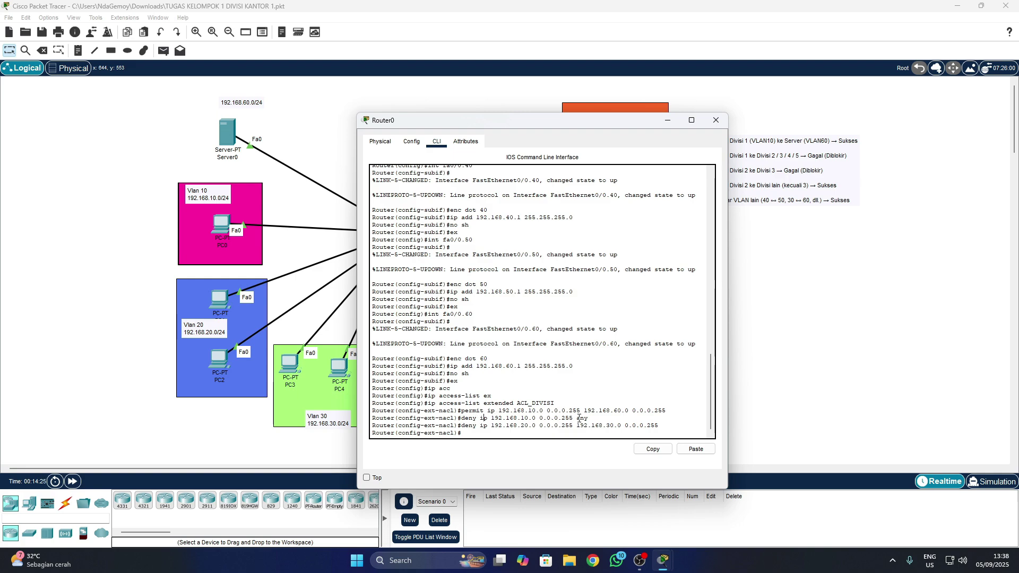
{"action": "left_click_drag", "start_coordinate": [563, 121], "coordinate": [499, 99]}
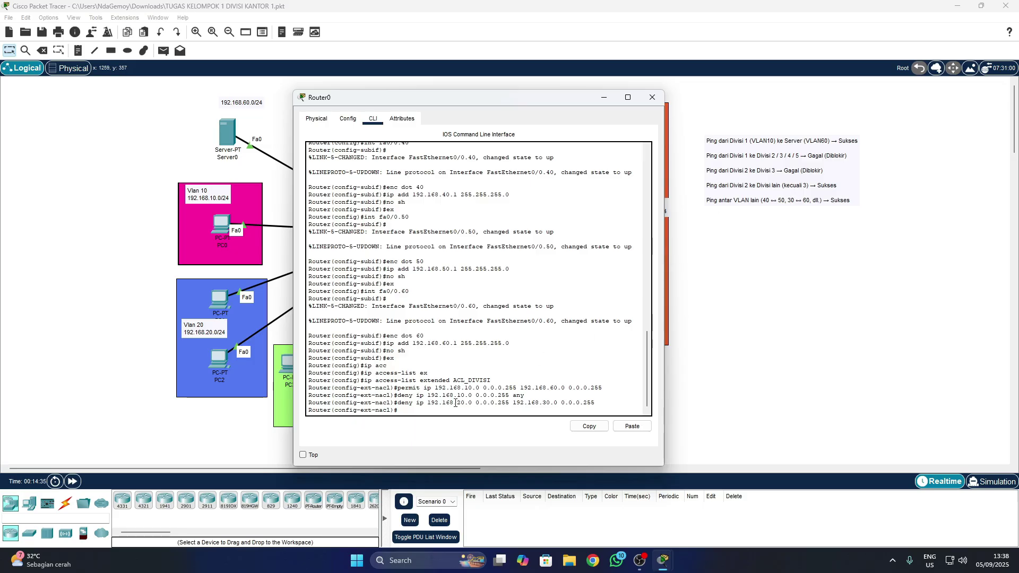
{"action": "left_click_drag", "start_coordinate": [457, 403], "coordinate": [466, 403]}
{"action": "left_click_drag", "start_coordinate": [556, 102], "coordinate": [585, 102]}
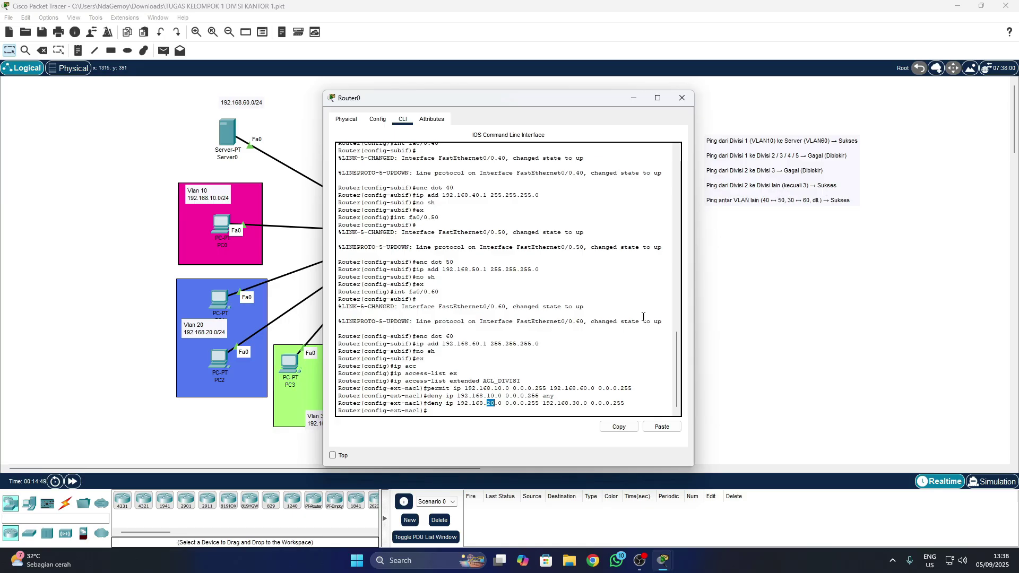
Add an ACL_DIVISI rule permitting IP traffic from any source to any destination, and leave the access list configuration.
{"action": "left_click", "coordinate": [480, 407]}
{"action": "type", "text": "permit ip"}
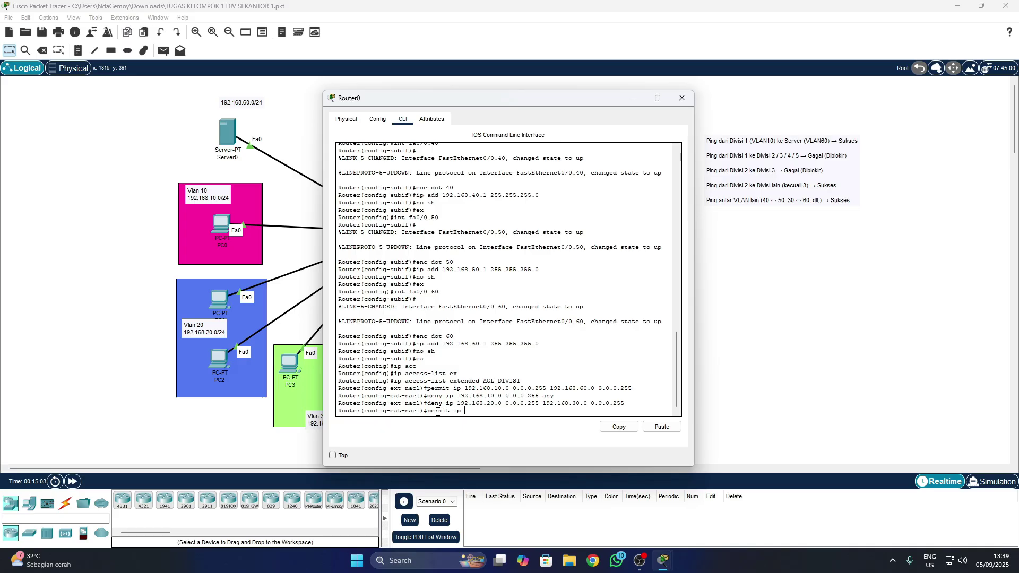
{"action": "type", "text": " any any"}
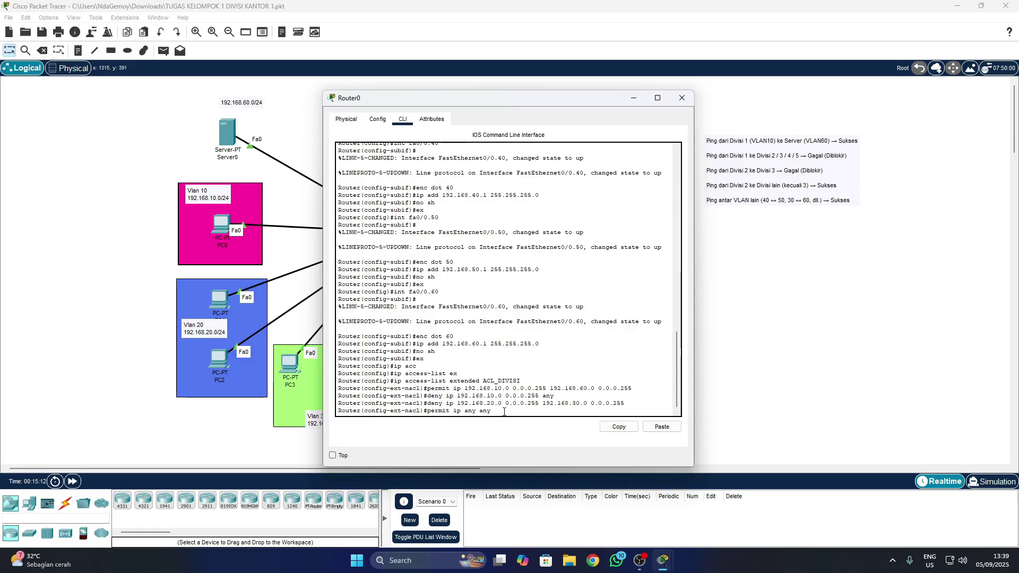
{"action": "key", "text": "Return"}
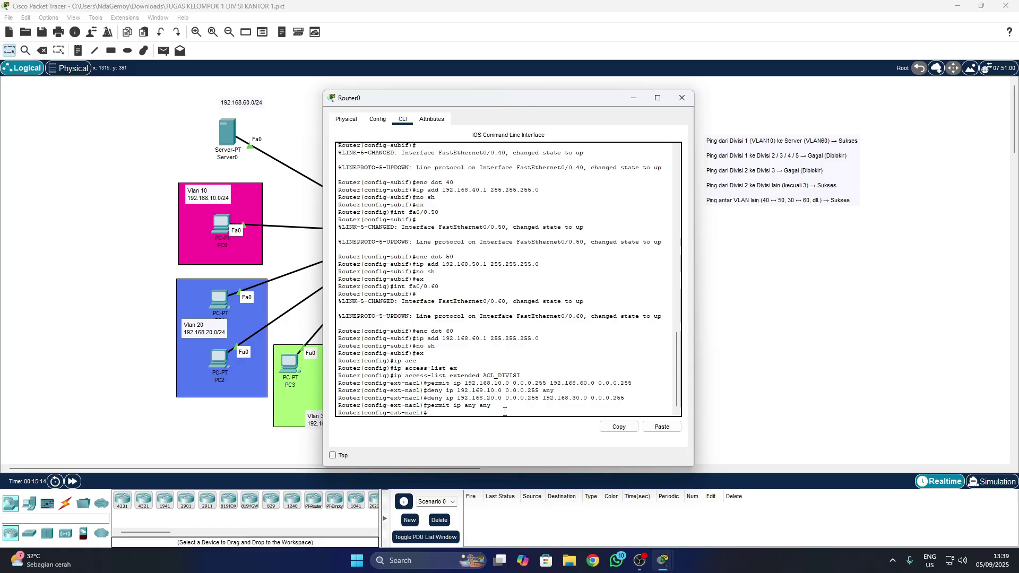
{"action": "type", "text": "ex"}
{"action": "key", "text": "Return"}
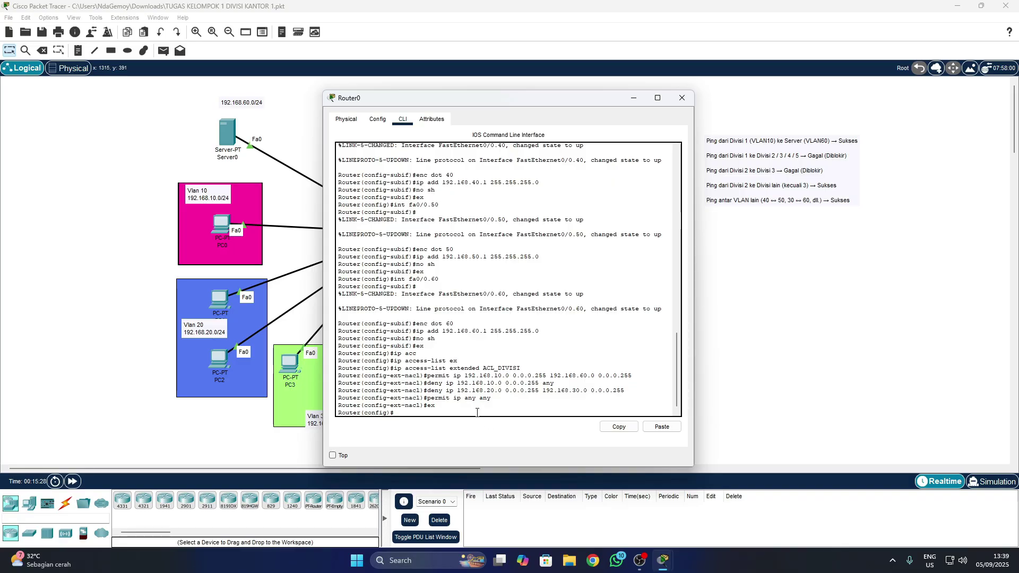
Apply ACL_DIVISI inbound on subinterface fa0/0.10 and return to global configuration mode.
{"action": "type", "text": "int fa0/0.10"}
{"action": "key", "text": "Return"}
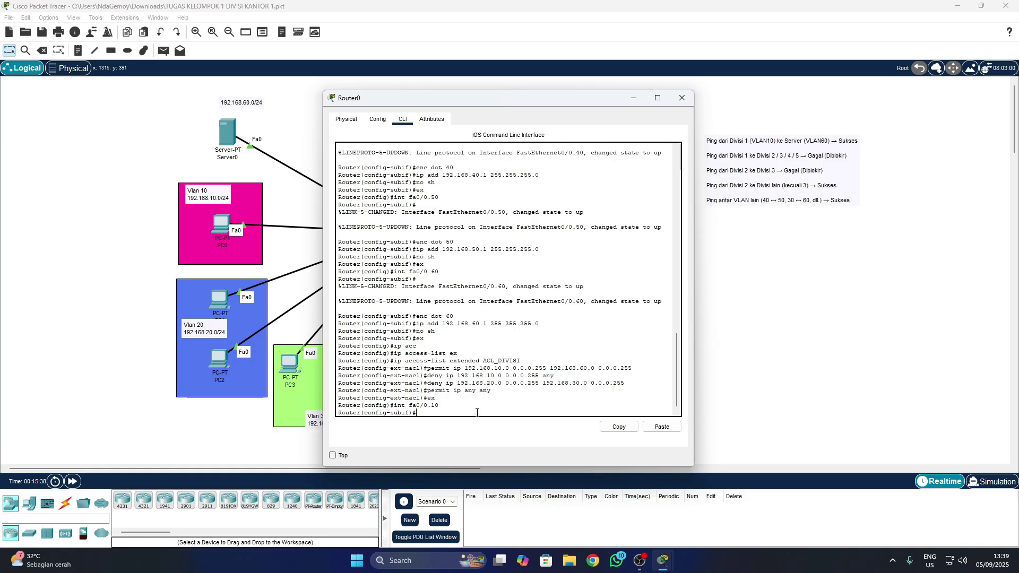
{"action": "type", "text": "ip acc"}
{"action": "key", "text": "Tab"}
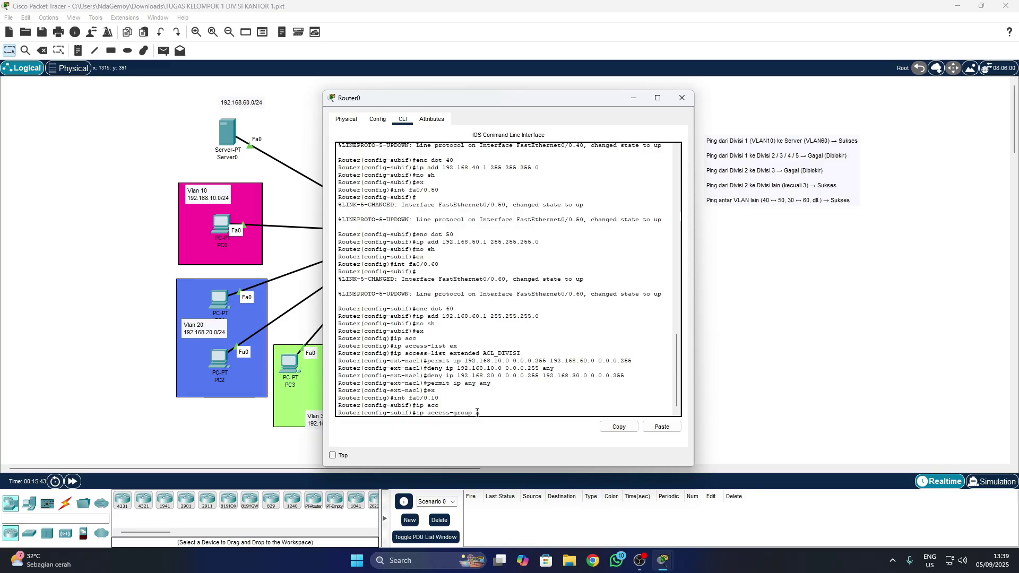
{"action": "type", "text": "ACL_DIVIS"}
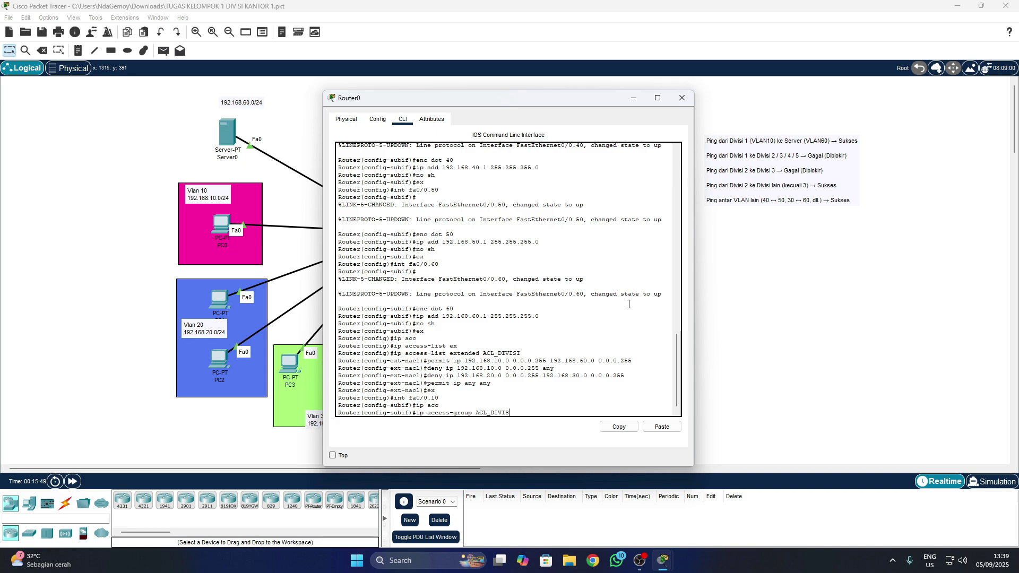
{"action": "type", "text": "I in"}
{"action": "key", "text": "Return"}
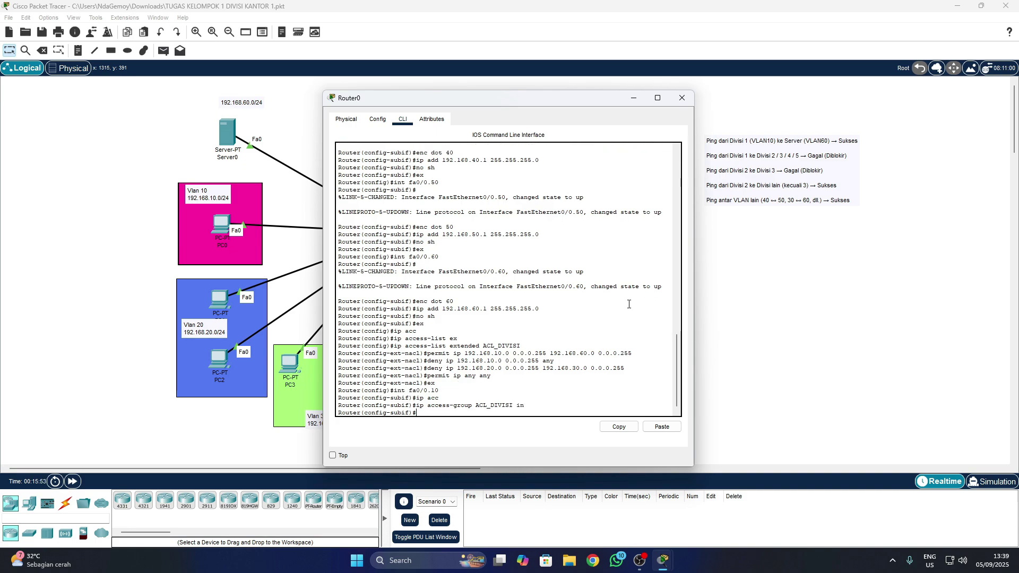
{"action": "type", "text": "ex"}
{"action": "key", "text": "Return"}
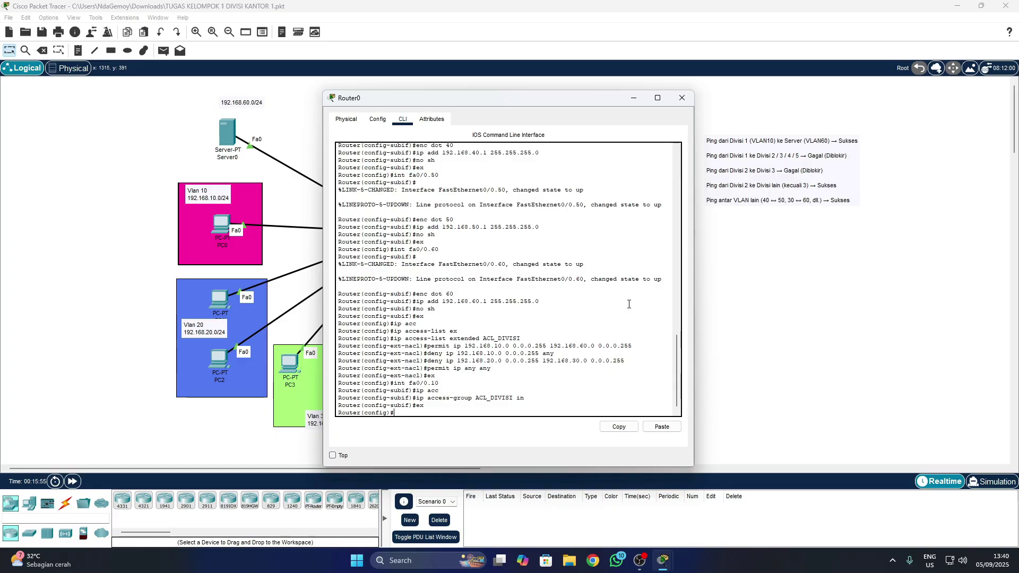
Apply ACL_DIVISI inbound on subinterface fa0/0.20 and return to global configuration mode.
{"action": "type", "text": "int fa0/0.20"}
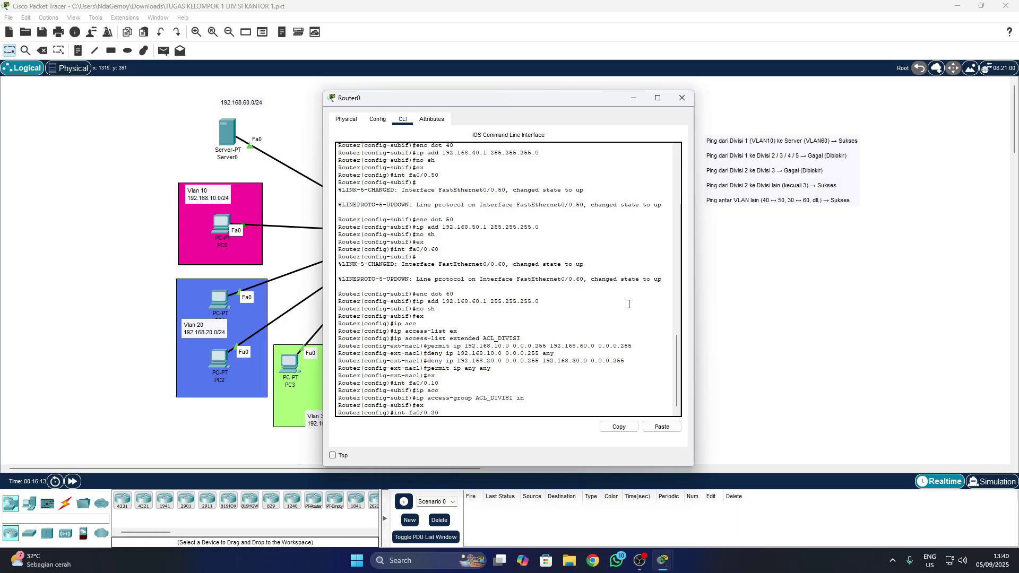
{"action": "key", "text": "Return"}
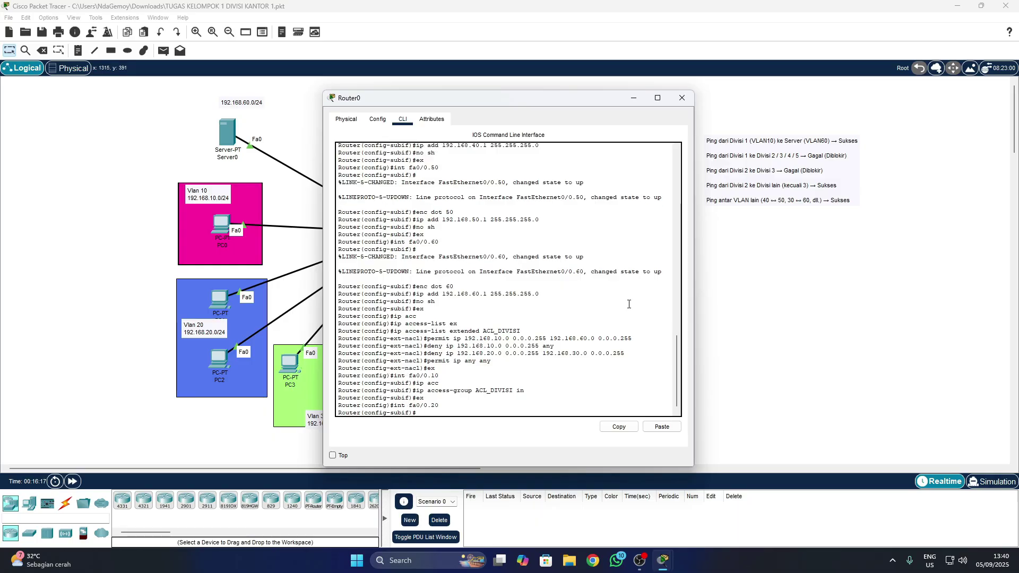
{"action": "key", "text": "Up"}
{"action": "key", "text": "Up"}
{"action": "key", "text": "Up"}
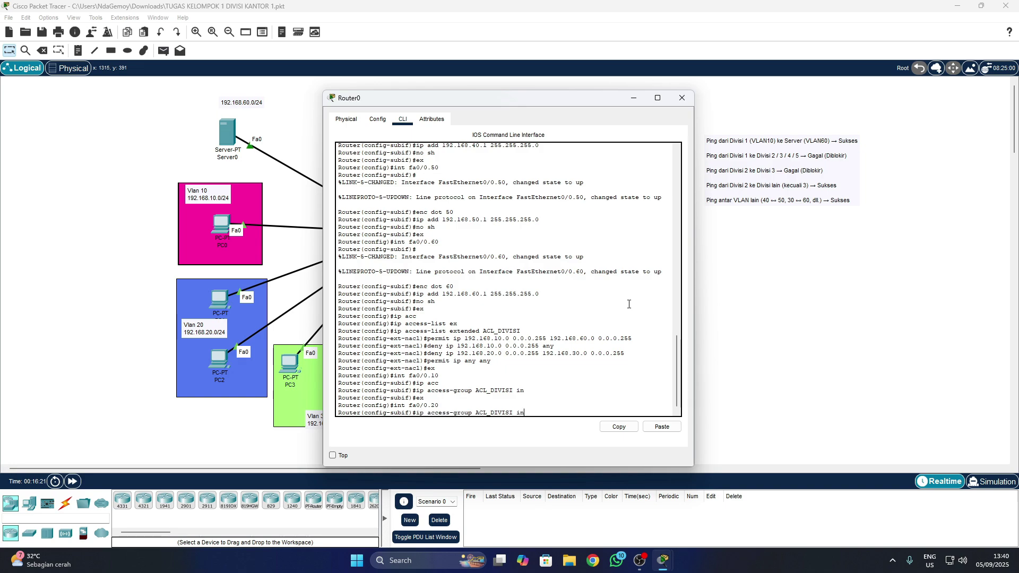
{"action": "key", "text": "Down"}
{"action": "key", "text": "Down"}
{"action": "key", "text": "Down"}
{"action": "type", "text": "ip acc"}
{"action": "key", "text": "Tab"}
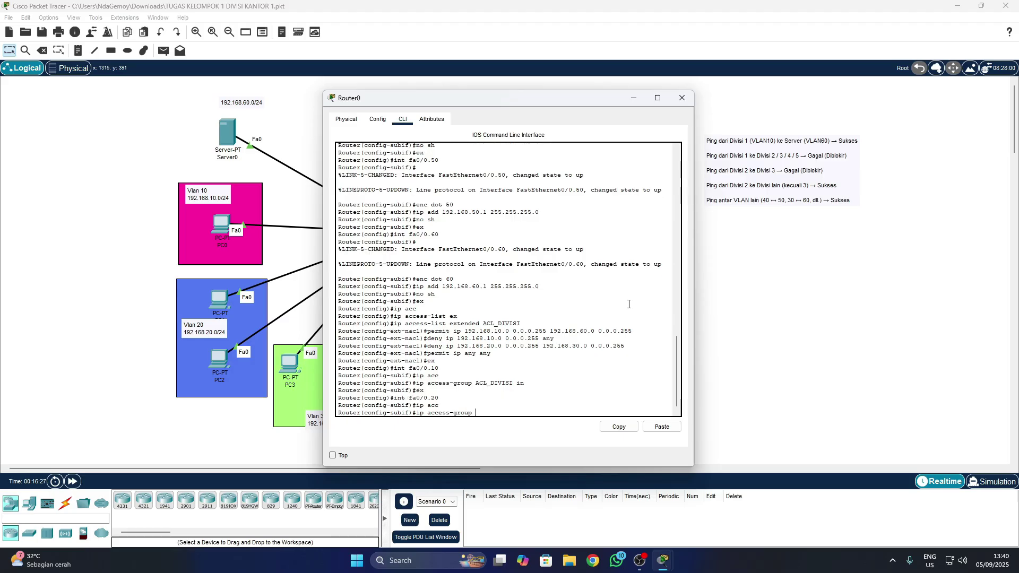
{"action": "type", "text": "ACL_DIVISI"}
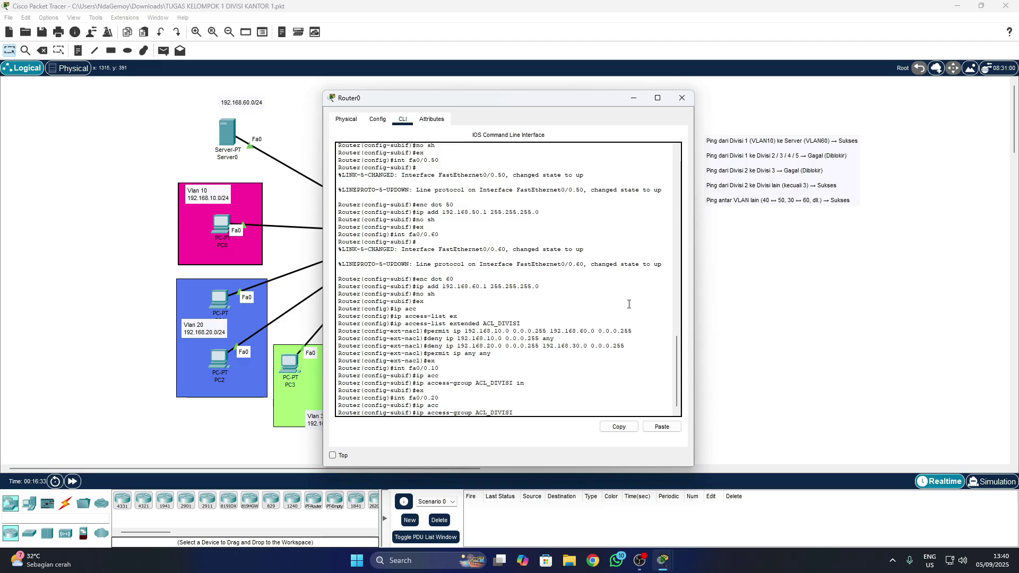
{"action": "type", "text": " in"}
{"action": "key", "text": "Return"}
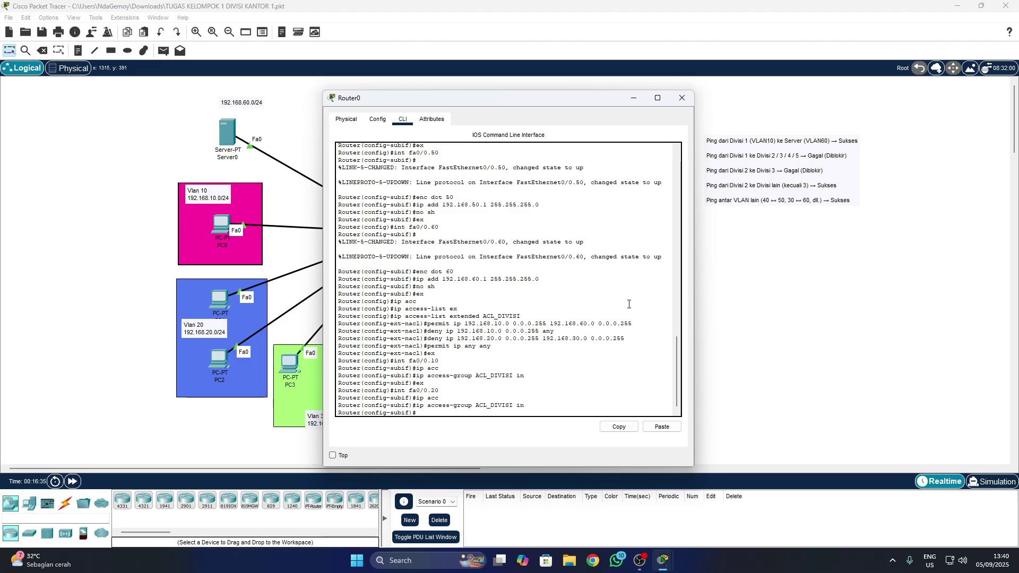
{"action": "type", "text": "ex"}
{"action": "key", "text": "Return"}
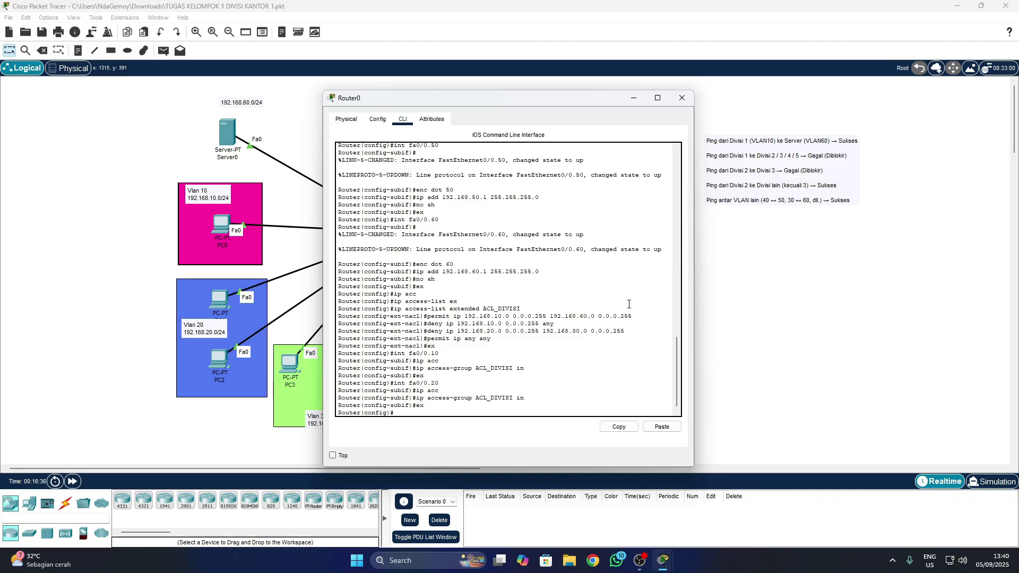
Apply ACL_DIVISI inbound on subinterface fa0/0.30 and return to global configuration mode.
{"action": "type", "text": "int fa0/0.30"}
{"action": "key", "text": "Return"}
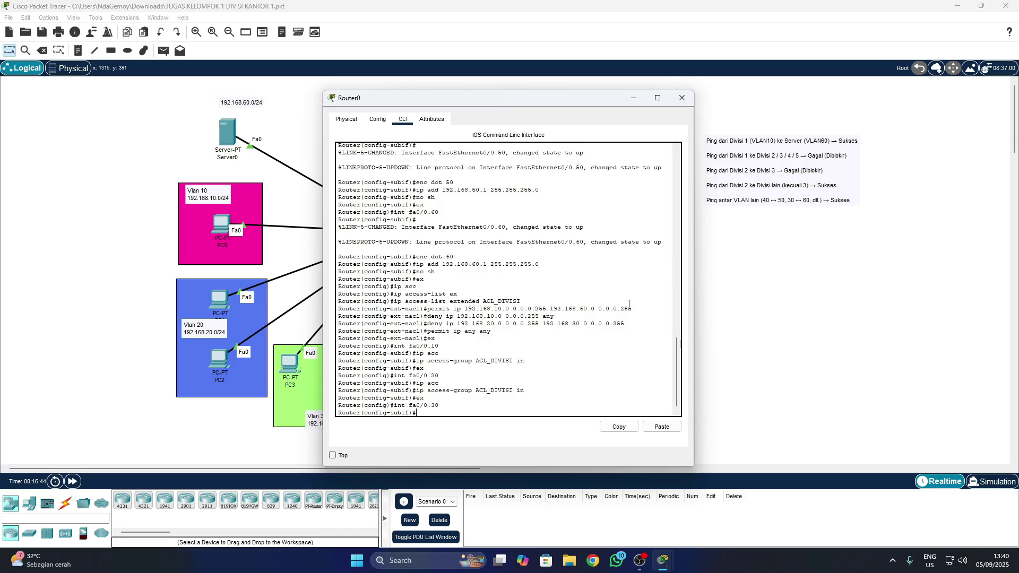
{"action": "key", "text": "Up"}
{"action": "key", "text": "Up"}
{"action": "key", "text": "Up"}
{"action": "key", "text": "Return"}
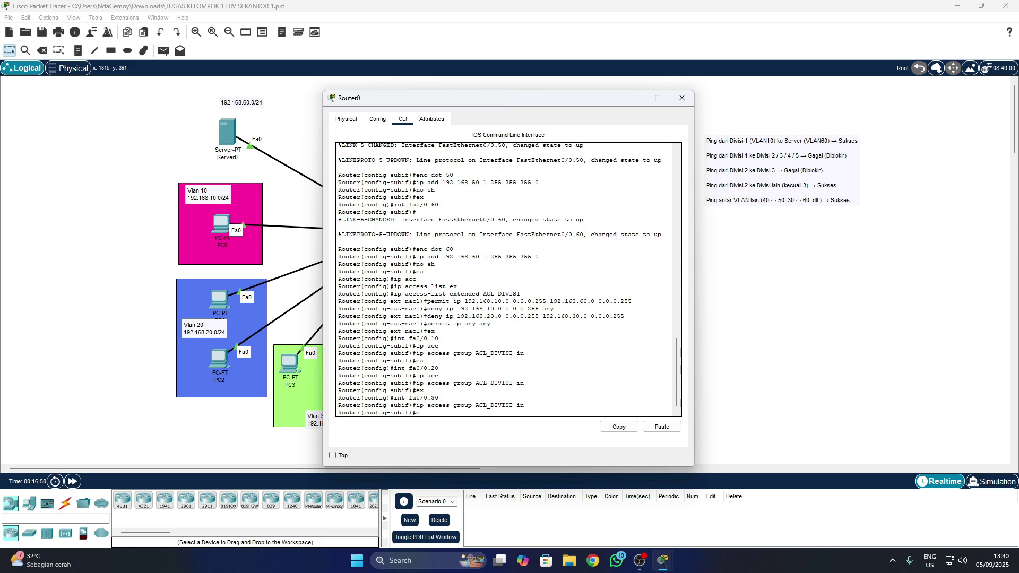
{"action": "type", "text": "ex"}
{"action": "key", "text": "Return"}
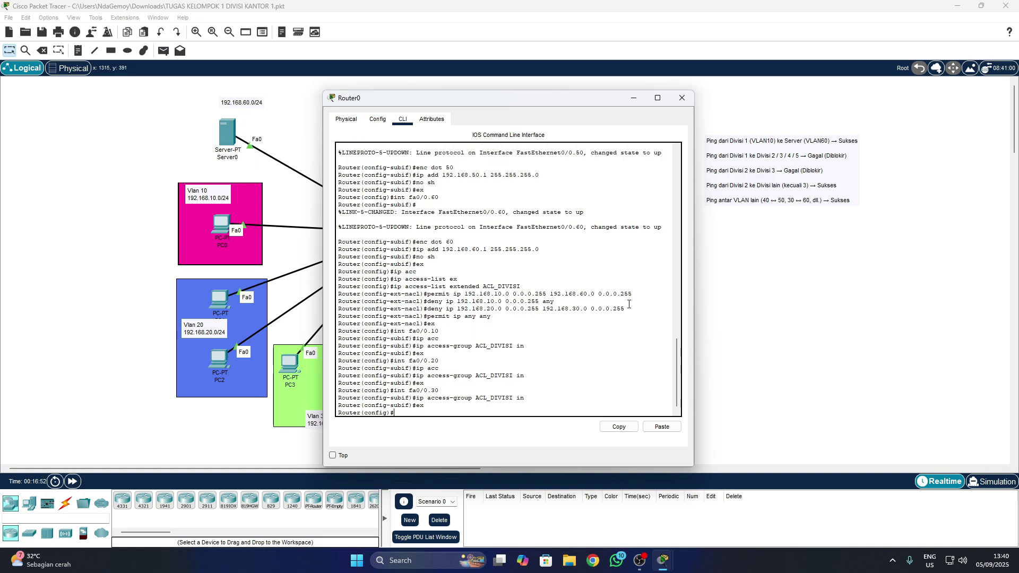
Apply ACL_DIVISI inbound on subinterface fa0/0.40 and return to global configuration mode.
{"action": "type", "text": "int fa0/0.40"}
{"action": "key", "text": "Return"}
{"action": "type", "text": "ip access-group ACL_DIVISI in"}
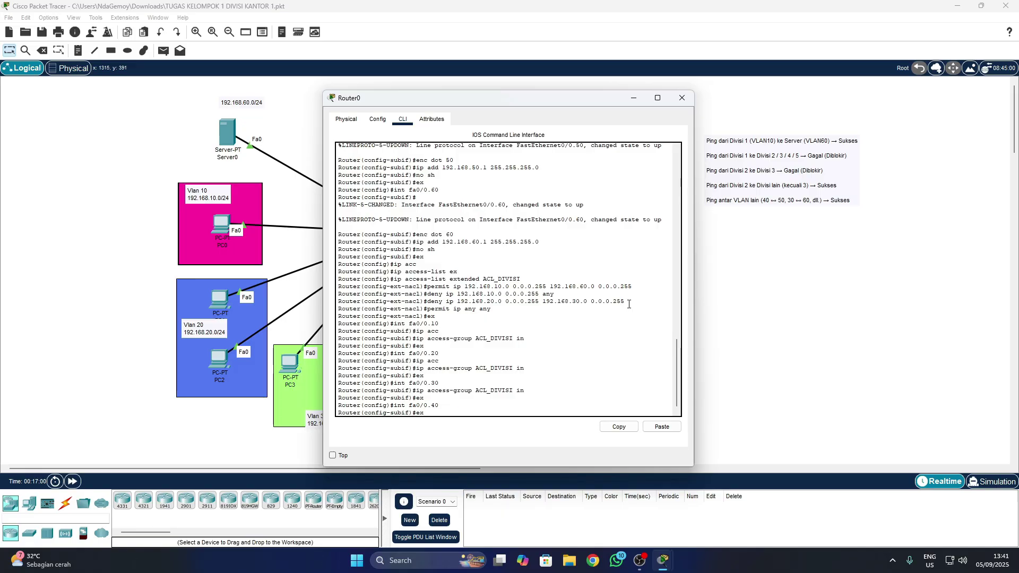
{"action": "key", "text": "Return"}
{"action": "key", "text": "Up"}
{"action": "key", "text": "Up"}
{"action": "key", "text": "Up"}
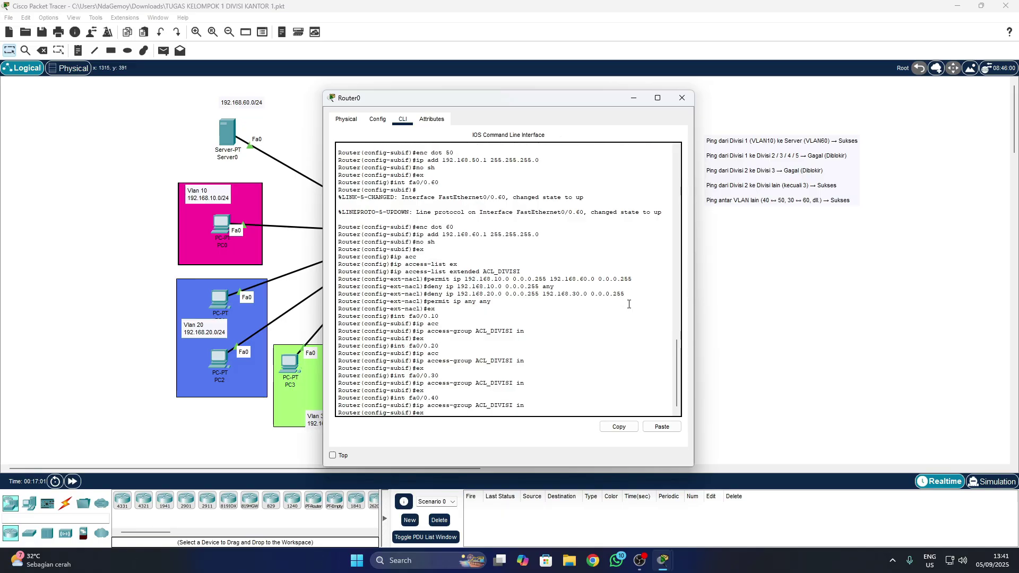
{"action": "key", "text": "Return"}
Apply ACL_DIVISI inbound on subinterface fa0/0.50 and return to global configuration mode.
{"action": "type", "text": "in"}
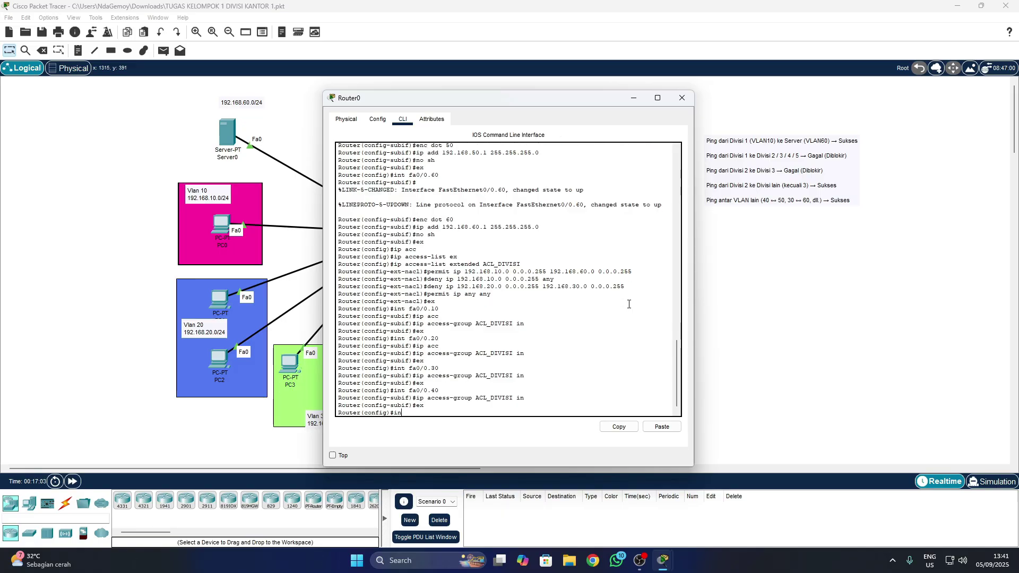
{"action": "type", "text": "t fa0/0.50"}
{"action": "key", "text": "Return"}
{"action": "type", "text": "ip access-group ACL_DIVISI in"}
{"action": "key", "text": "Return"}
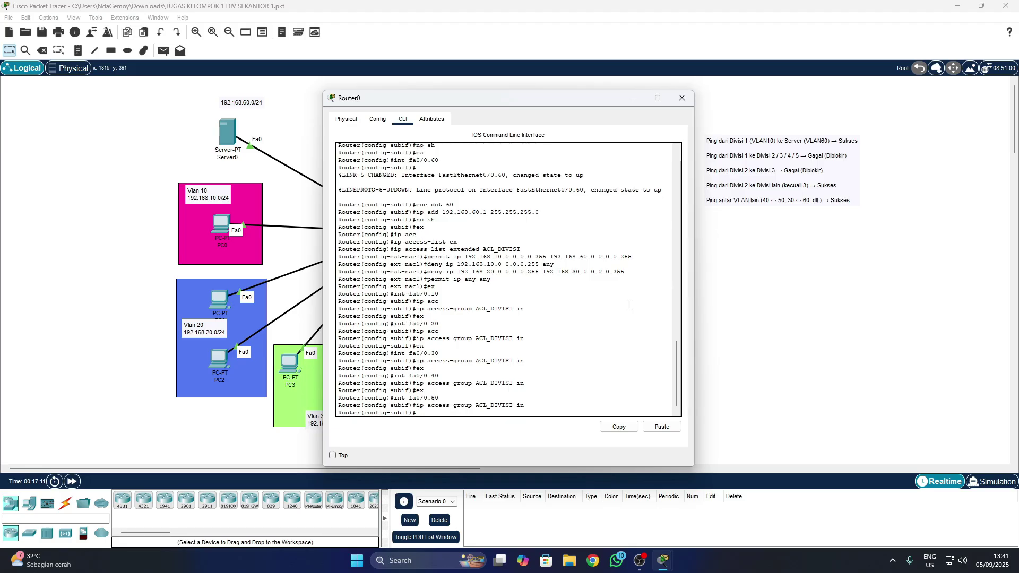
{"action": "type", "text": "ex"}
{"action": "key", "text": "Return"}
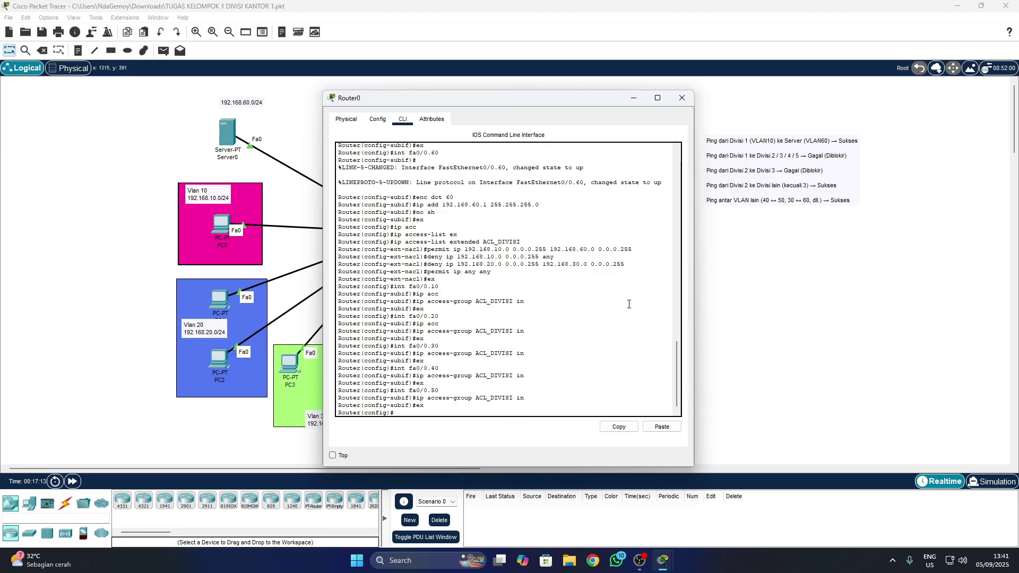
Apply ACL_DIVISI inbound on subinterface fa0/0.60, return to global configuration mode, and close Router0's window.
{"action": "key", "text": "Up"}
{"action": "key", "text": "Up"}
{"action": "key", "text": "Up"}
{"action": "key", "text": "Up"}
{"action": "key", "text": "Up"}
{"action": "key", "text": "Down"}
{"action": "key", "text": "BackSpace"}
{"action": "key", "text": "BackSpace"}
{"action": "type", "text": "60"}
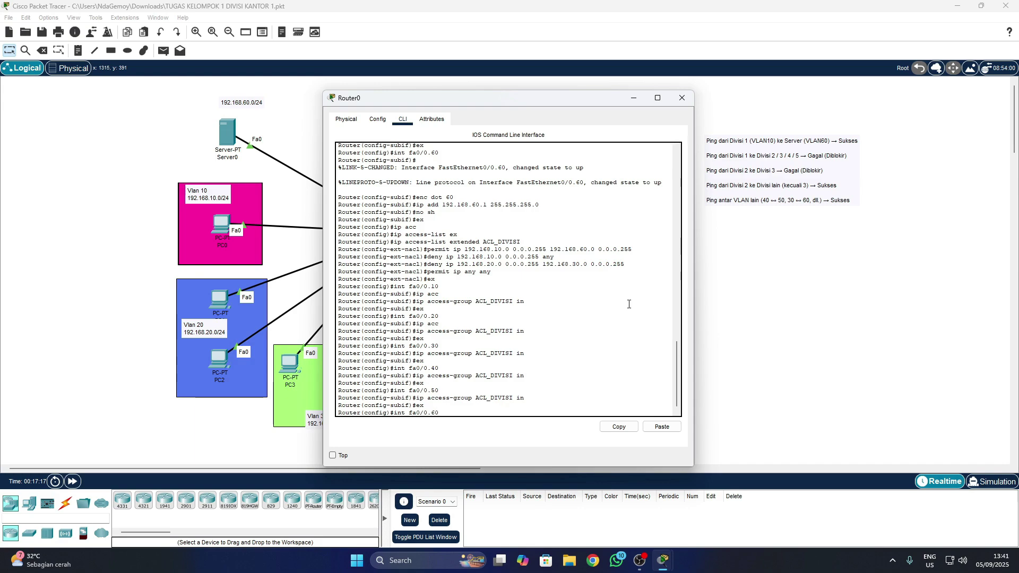
{"action": "key", "text": "Return"}
{"action": "key", "text": "Up"}
{"action": "key", "text": "Up"}
{"action": "key", "text": "Up"}
{"action": "key", "text": "Return"}
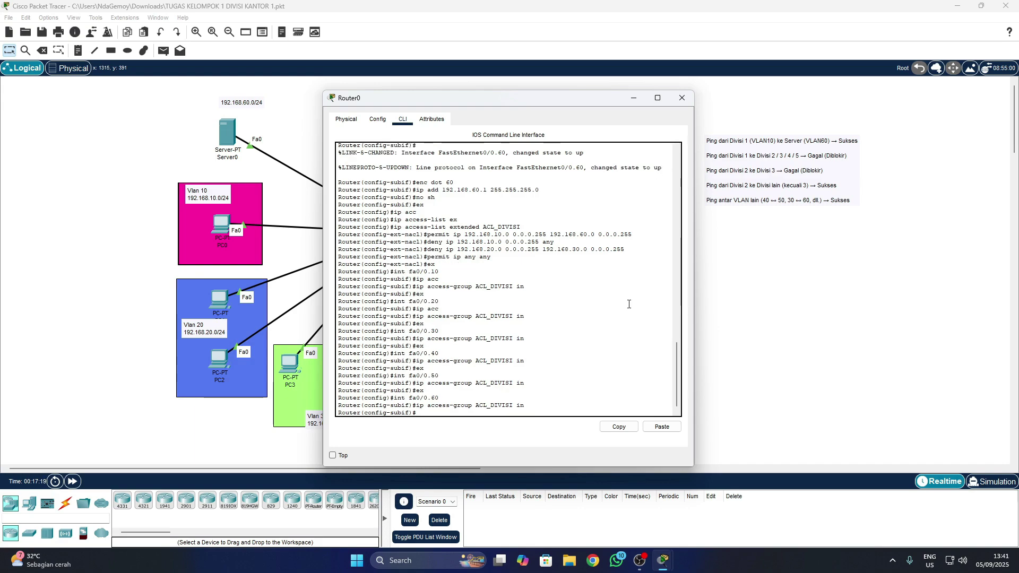
{"action": "key", "text": "Up"}
{"action": "key", "text": "Up"}
{"action": "key", "text": "Up"}
{"action": "key", "text": "Return"}
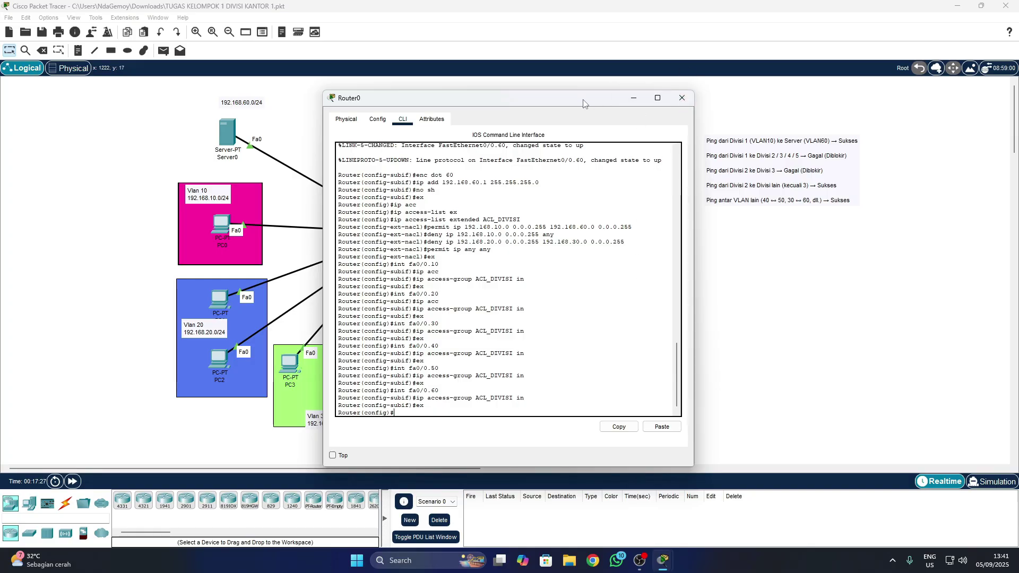
{"action": "left_click_drag", "start_coordinate": [583, 100], "coordinate": [579, 95]}
{"action": "left_click", "coordinate": [678, 92]}
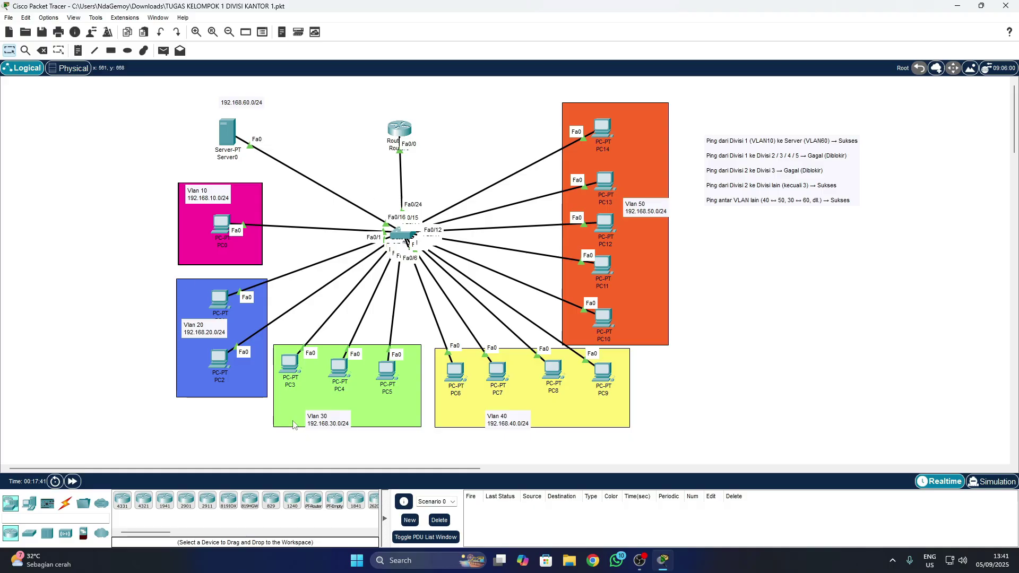
Send a simple PDU from PC0 in VLAN 10 to Server0 to test the permitted ping.
{"action": "left_click", "coordinate": [164, 50]}
{"action": "left_click", "coordinate": [223, 219]}
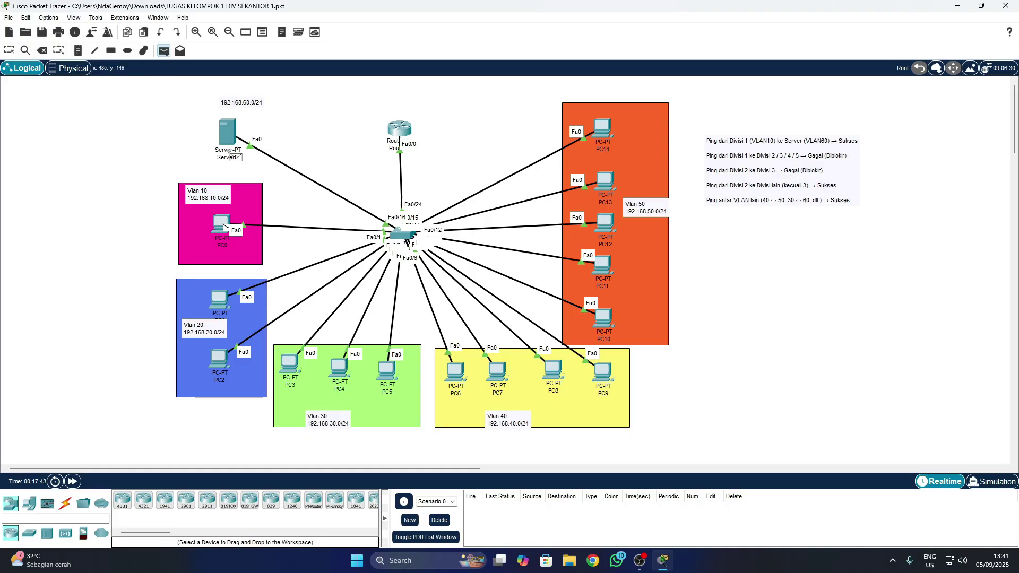
{"action": "left_click", "coordinate": [230, 134]}
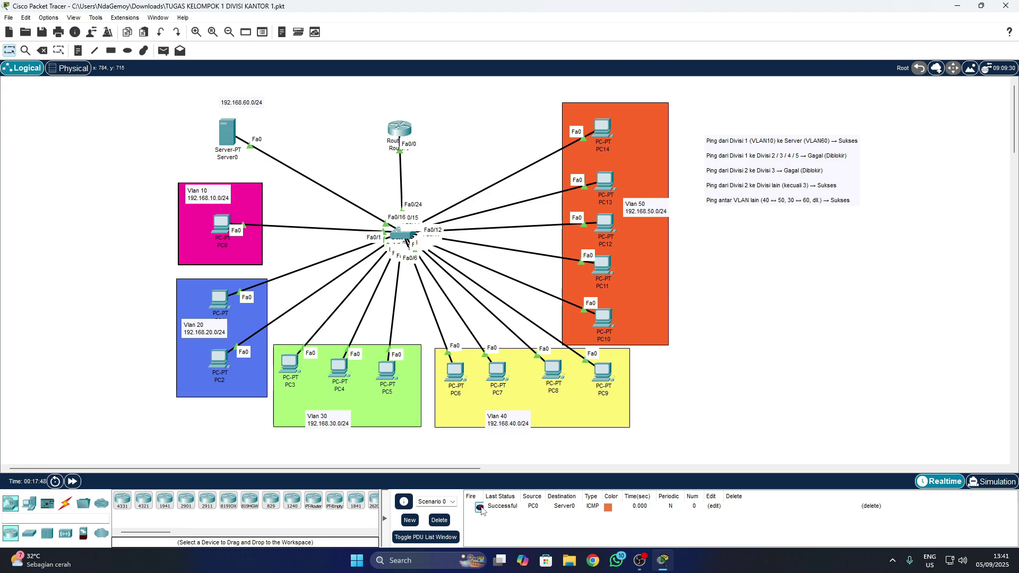
Clear the scenario's PDU list and send a new simple PDU from PC0 to Server0.
{"action": "left_click", "coordinate": [480, 508]}
{"action": "left_click", "coordinate": [440, 520]}
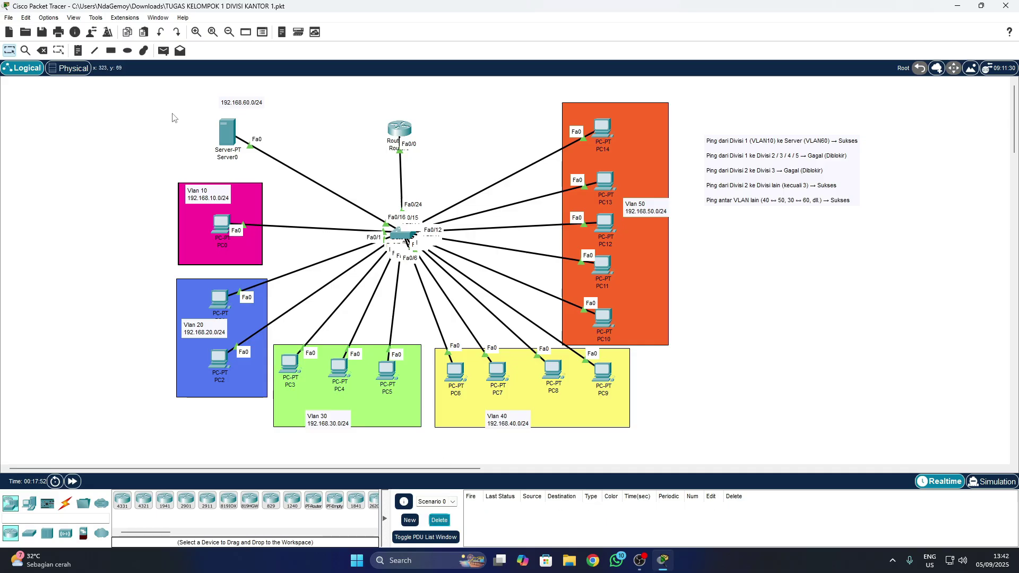
{"action": "left_click", "coordinate": [163, 51]}
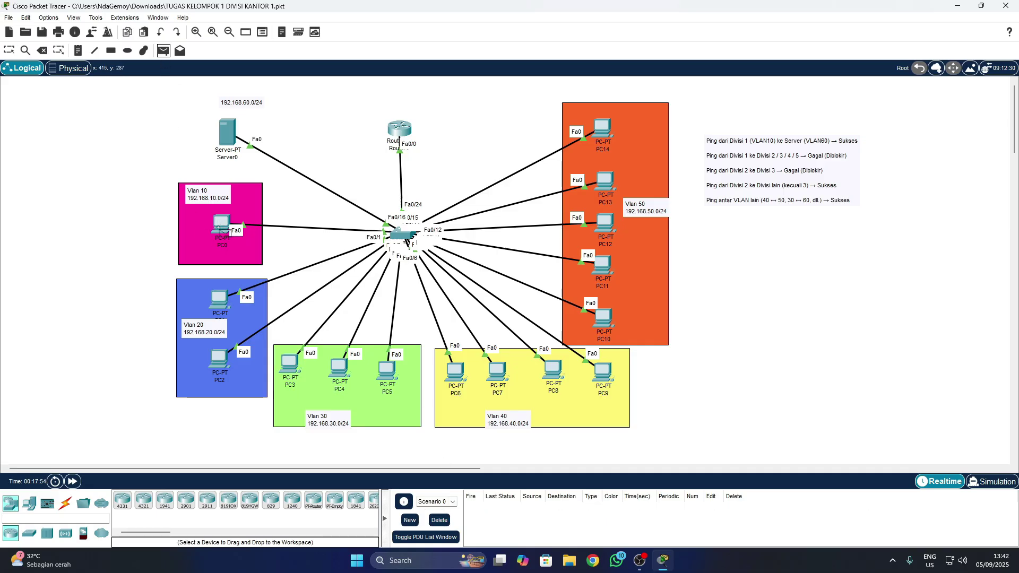
{"action": "left_click", "coordinate": [219, 226]}
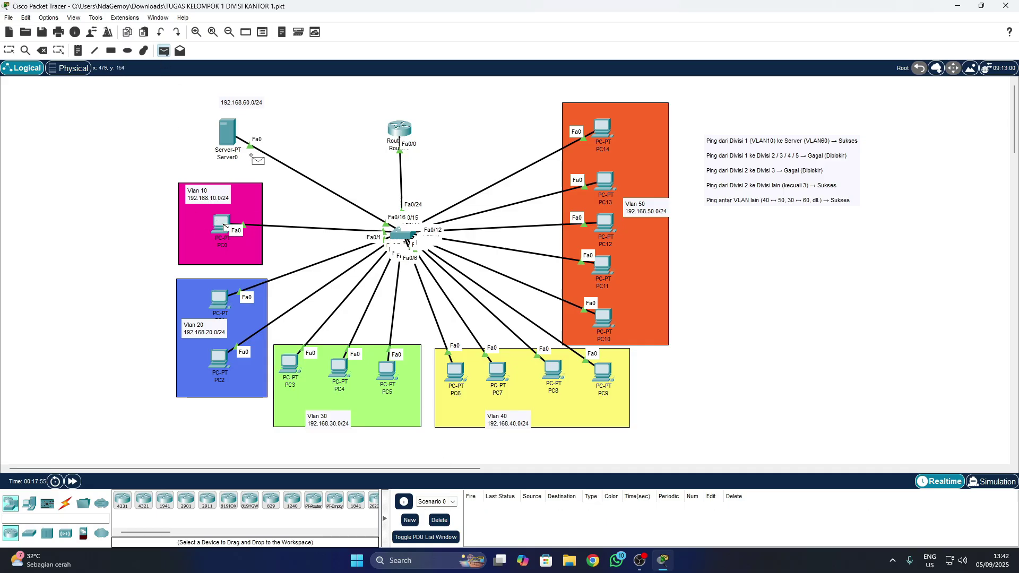
{"action": "left_click", "coordinate": [227, 133]}
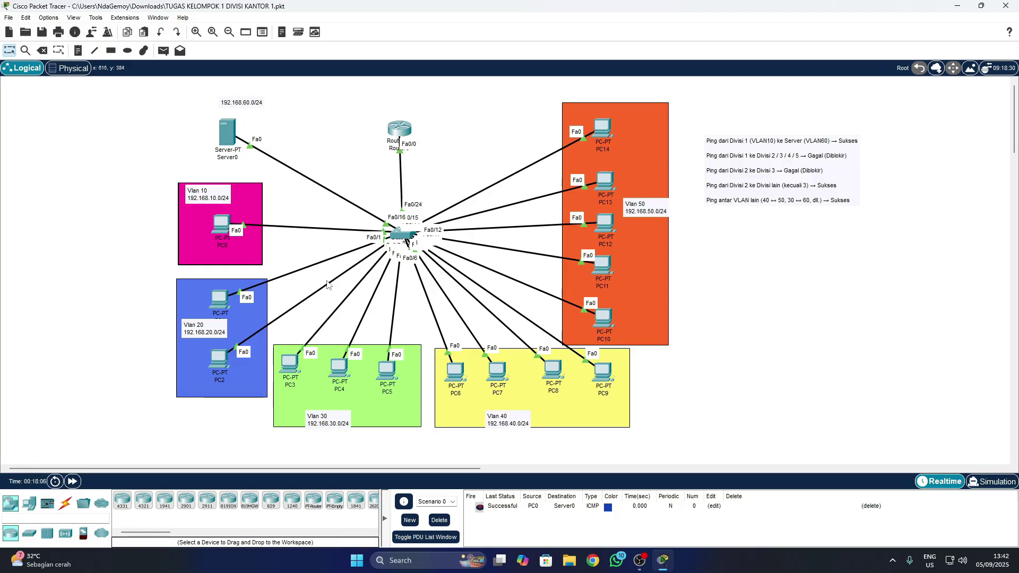
{"action": "left_click_drag", "start_coordinate": [223, 226], "coordinate": [223, 211]}
{"action": "mouse_move", "coordinate": [225, 136]}
{"action": "left_mouse_down"}
{"action": "mouse_move", "coordinate": [233, 128]}
{"action": "mouse_move", "coordinate": [228, 137]}
{"action": "left_mouse_up"}
{"action": "left_click_drag", "start_coordinate": [222, 223], "coordinate": [230, 266]}
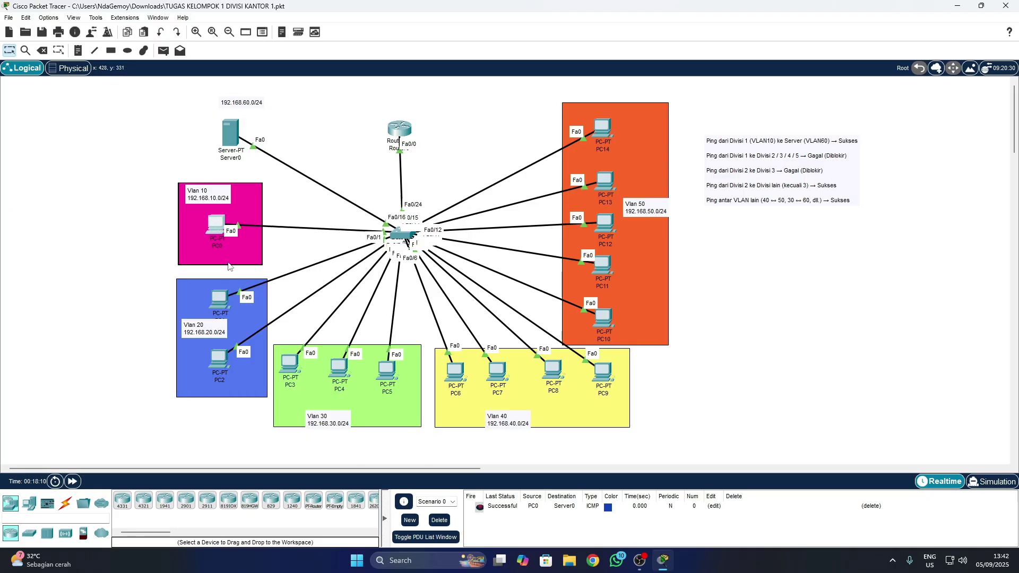
{"action": "left_click_drag", "start_coordinate": [163, 272], "coordinate": [679, 449]}
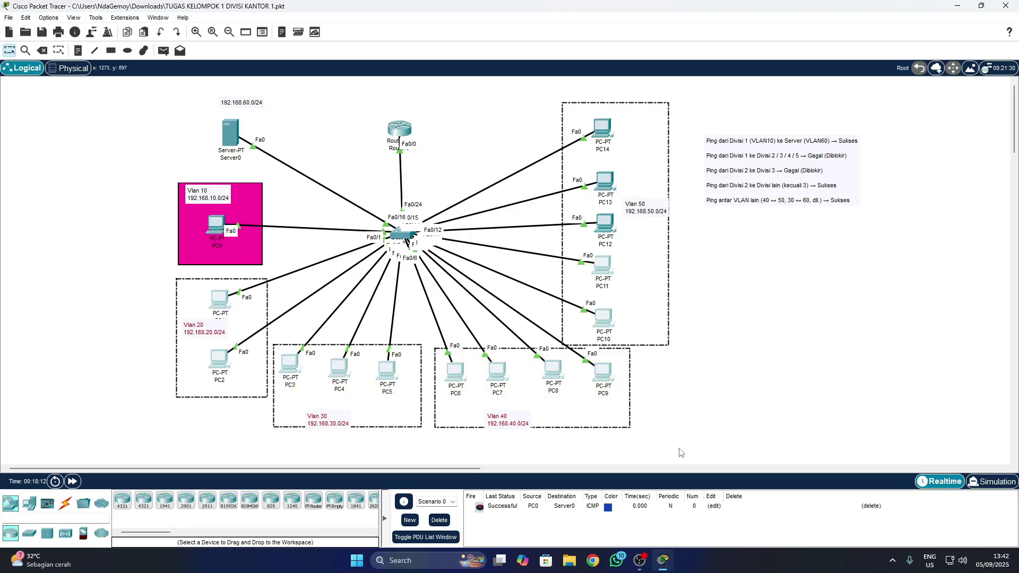
{"action": "left_click", "coordinate": [690, 414]}
Send a simple PDU from PC0 to PC1 and clear the scenario's PDU list.
{"action": "left_click", "coordinate": [163, 50]}
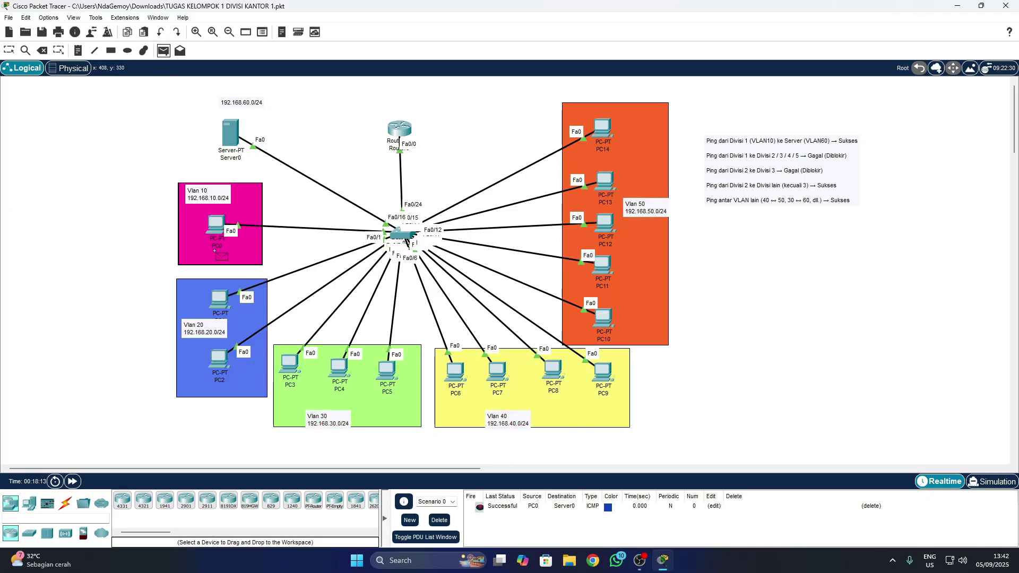
{"action": "left_click", "coordinate": [216, 225]}
{"action": "left_click", "coordinate": [219, 300]}
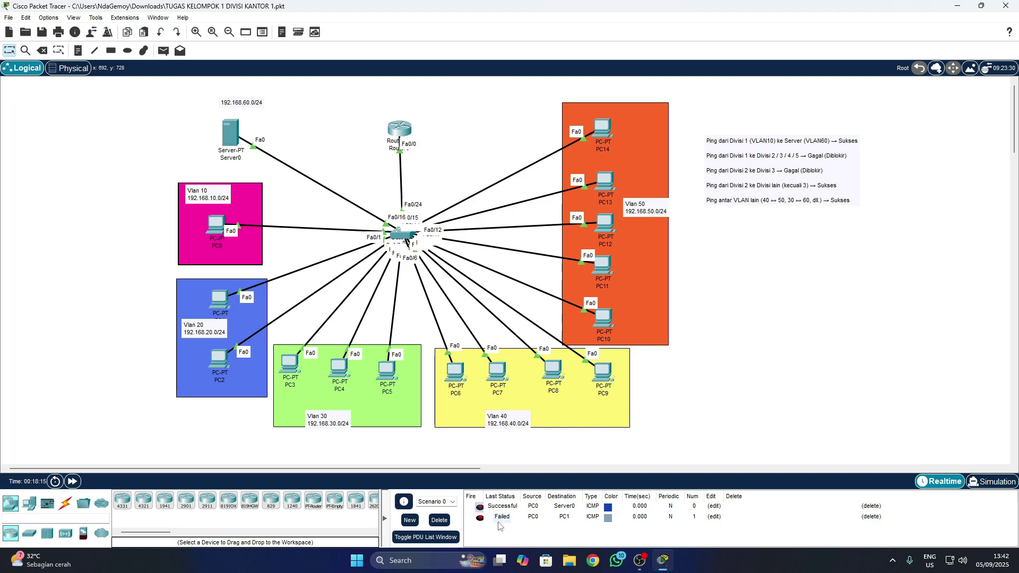
{"action": "left_click", "coordinate": [439, 520]}
Test the blocked pings from VLAN 10 by sending simple PDUs from PC0 to PC1 in VLAN 20 and PC3 in VLAN 30.
{"action": "left_click", "coordinate": [164, 53]}
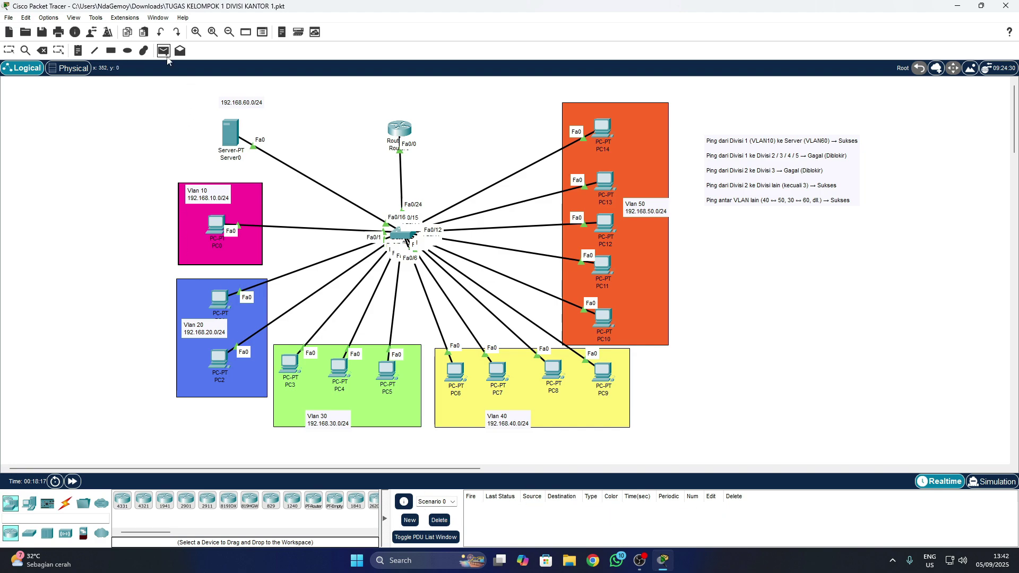
{"action": "left_click", "coordinate": [215, 230]}
{"action": "left_click", "coordinate": [219, 300]}
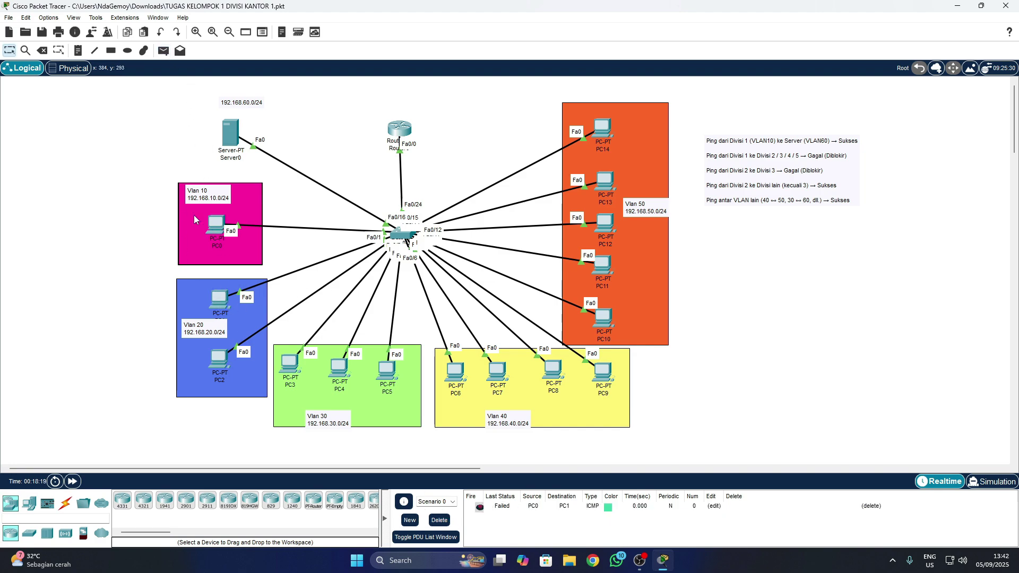
{"action": "left_click", "coordinate": [163, 52]}
{"action": "left_click", "coordinate": [216, 225]}
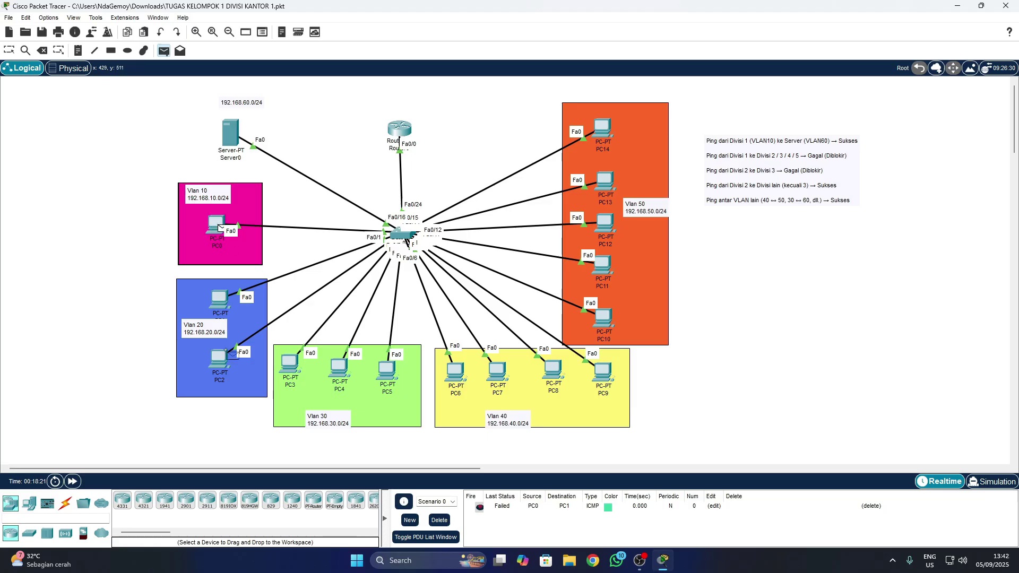
{"action": "left_click", "coordinate": [291, 364]}
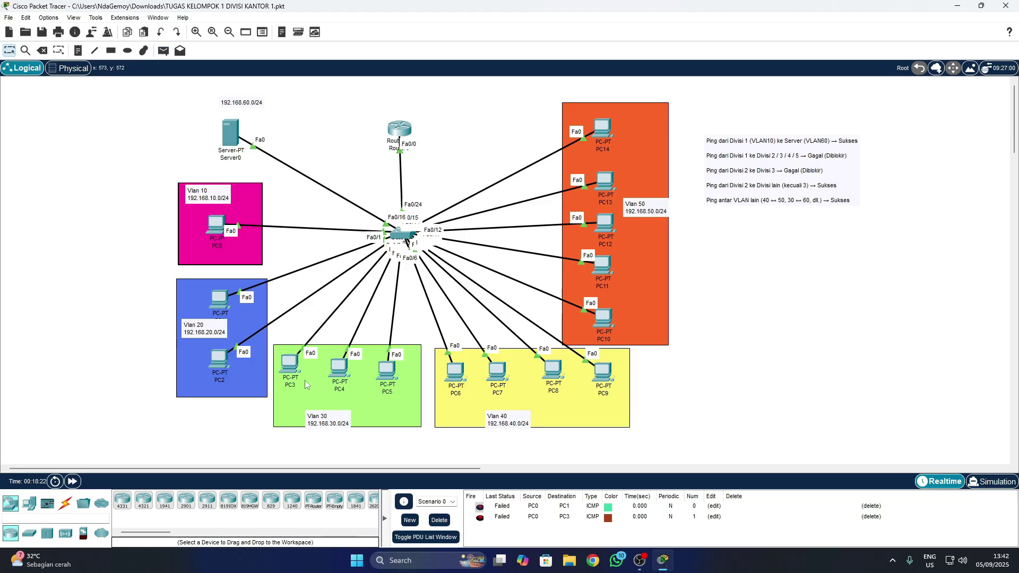
Send simple PDUs from PC0 to PC7 in VLAN 40 and PC12 in VLAN 50 to test the block.
{"action": "left_click", "coordinate": [164, 51]}
{"action": "left_click", "coordinate": [218, 228]}
{"action": "left_click", "coordinate": [499, 374]}
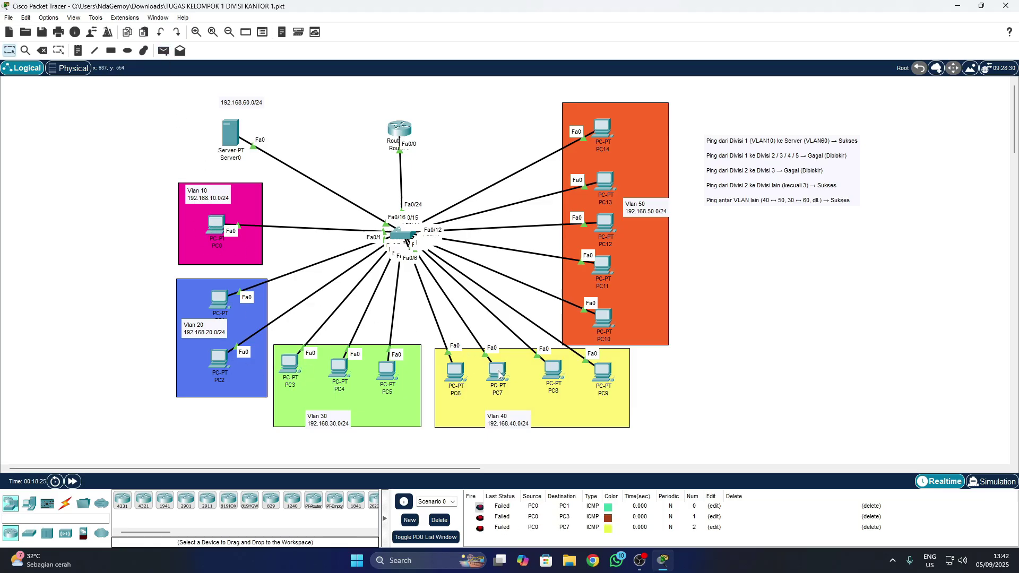
{"action": "left_click", "coordinate": [163, 51]}
{"action": "left_click", "coordinate": [216, 226]}
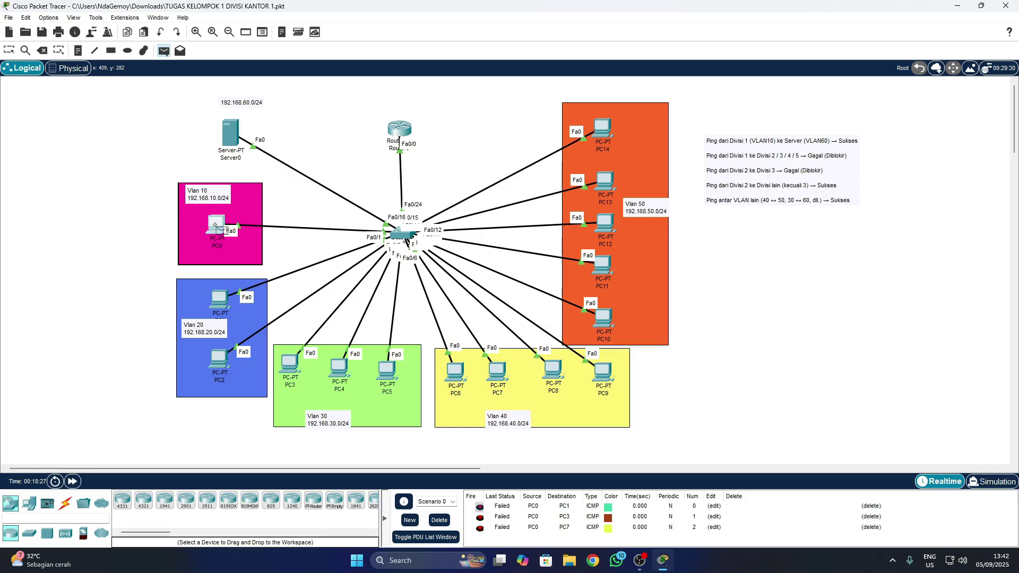
{"action": "left_click", "coordinate": [608, 222]}
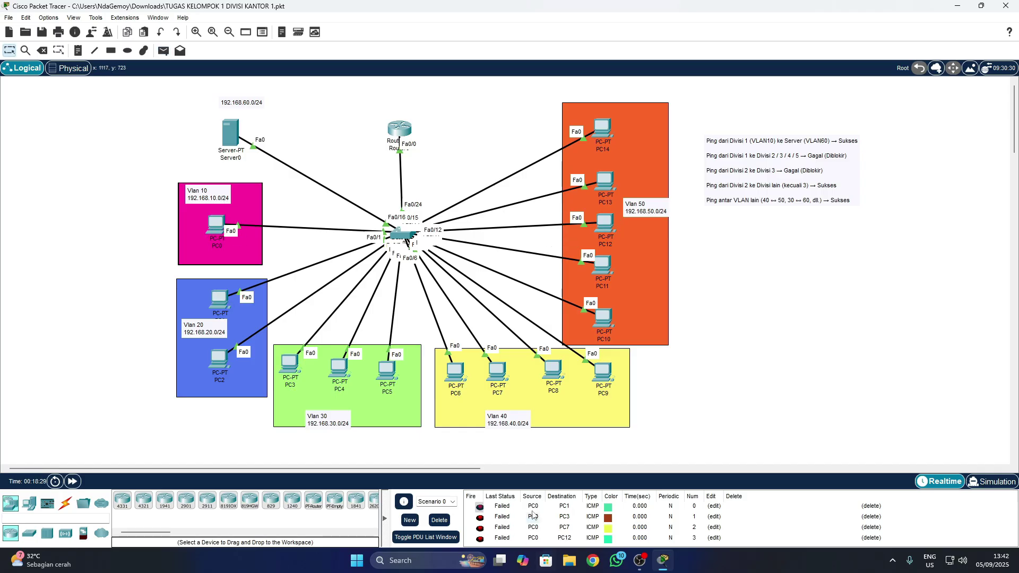
Clear the PDU list and send simple PDUs from PC0 to PC14 and PC13 in VLAN 50.
{"action": "left_click", "coordinate": [446, 521]}
{"action": "left_click", "coordinate": [164, 51]}
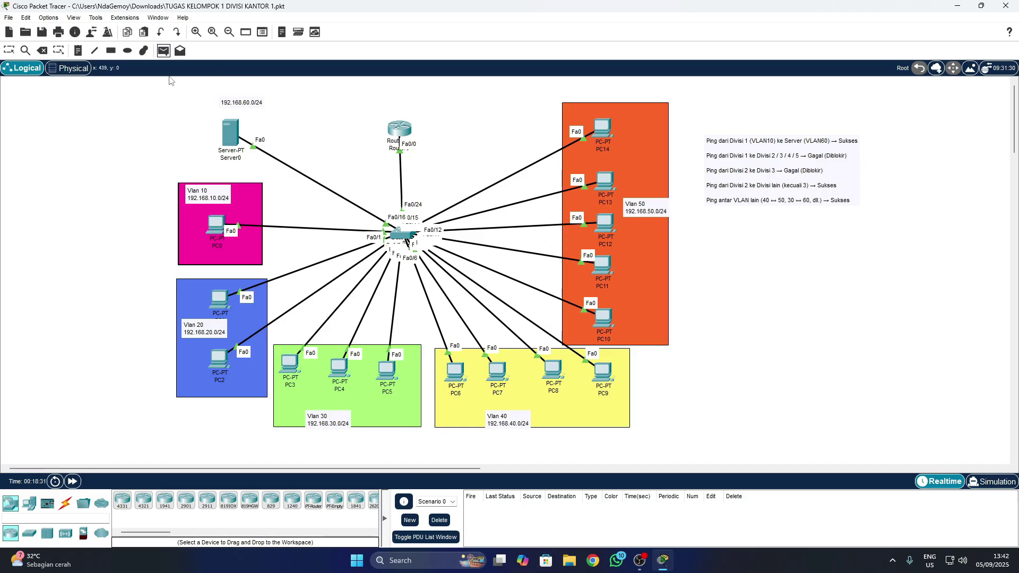
{"action": "left_click", "coordinate": [219, 230]}
{"action": "left_click", "coordinate": [610, 133]}
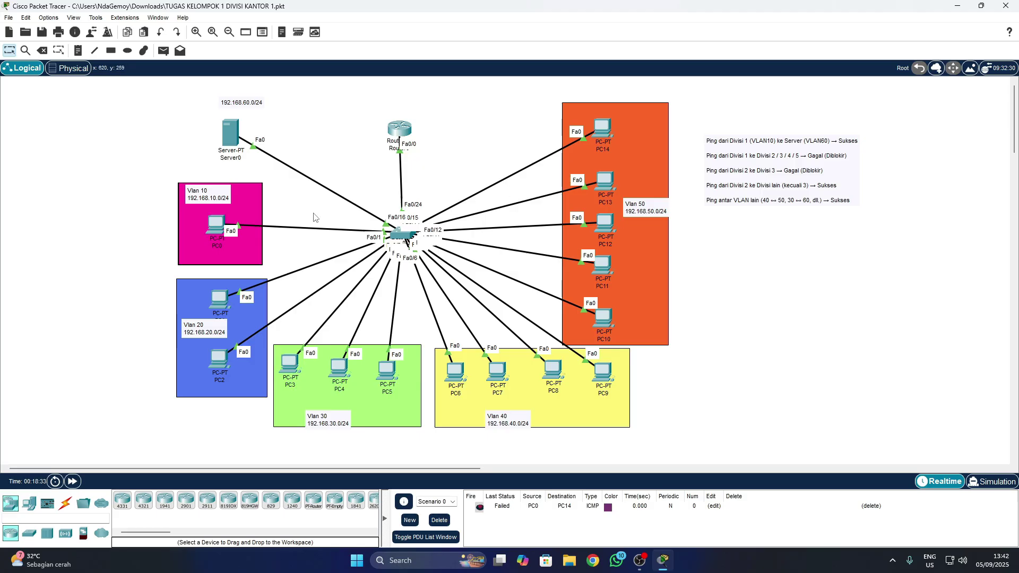
{"action": "left_click", "coordinate": [163, 51]}
{"action": "left_click", "coordinate": [219, 228]}
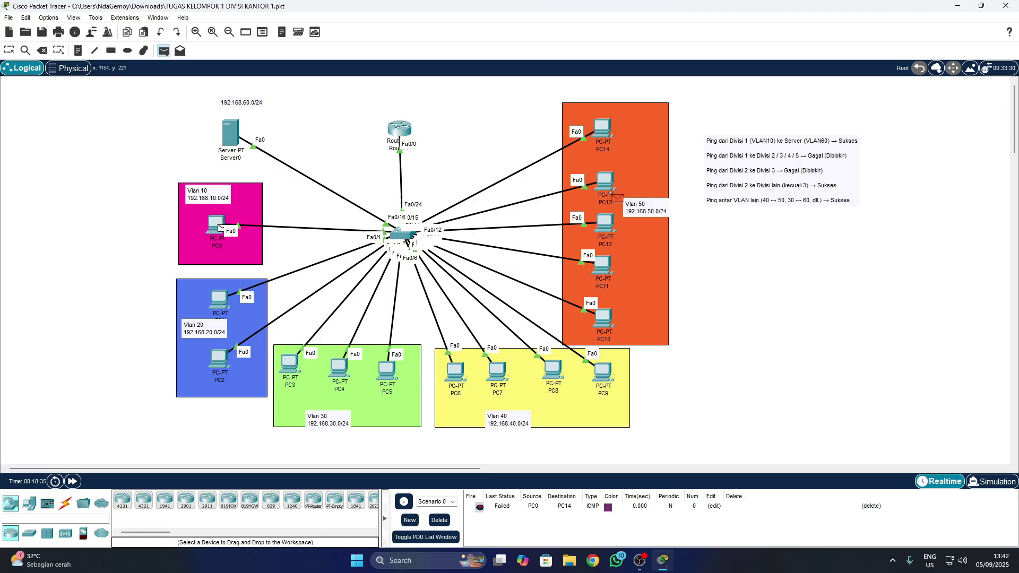
{"action": "left_click", "coordinate": [605, 182]}
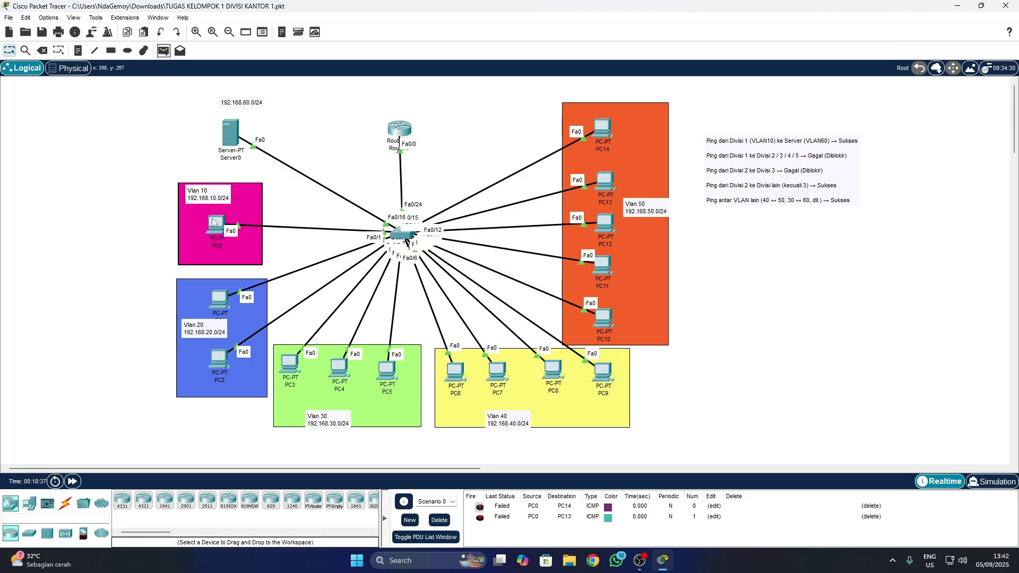
{"action": "left_click", "coordinate": [212, 222]}
{"action": "left_click", "coordinate": [717, 120]}
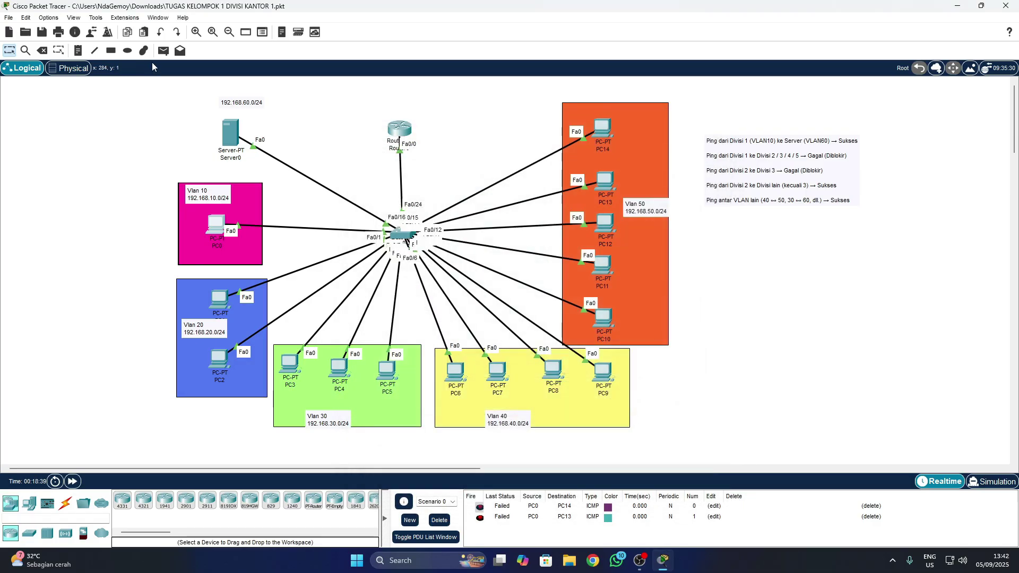
Send simple PDUs from PC0 to PC11 in VLAN 50 and PC9 in VLAN 40, and clear the PDU list.
{"action": "left_click", "coordinate": [164, 51]}
{"action": "left_click", "coordinate": [216, 225]}
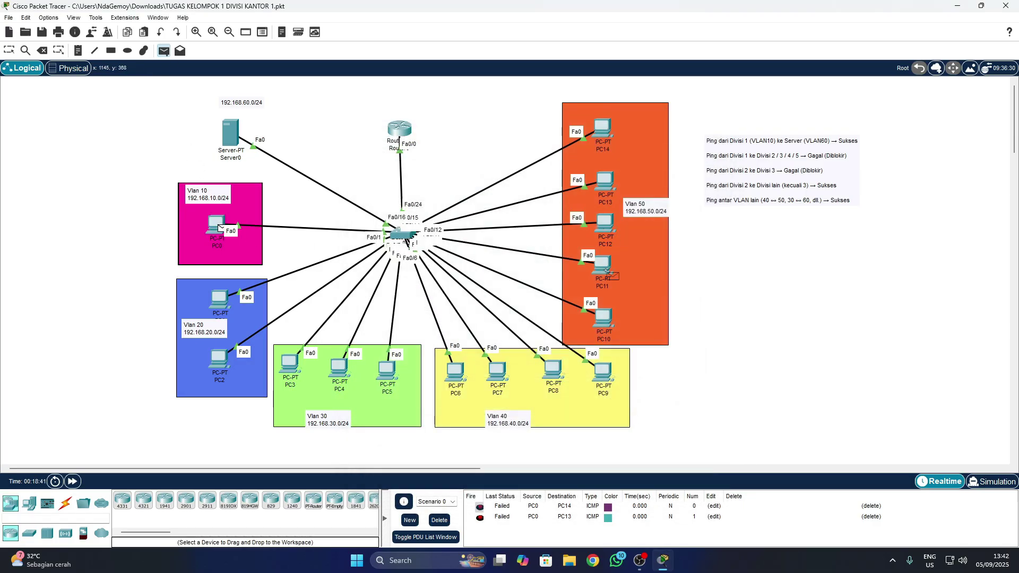
{"action": "left_click", "coordinate": [608, 272]}
{"action": "left_click", "coordinate": [163, 51]}
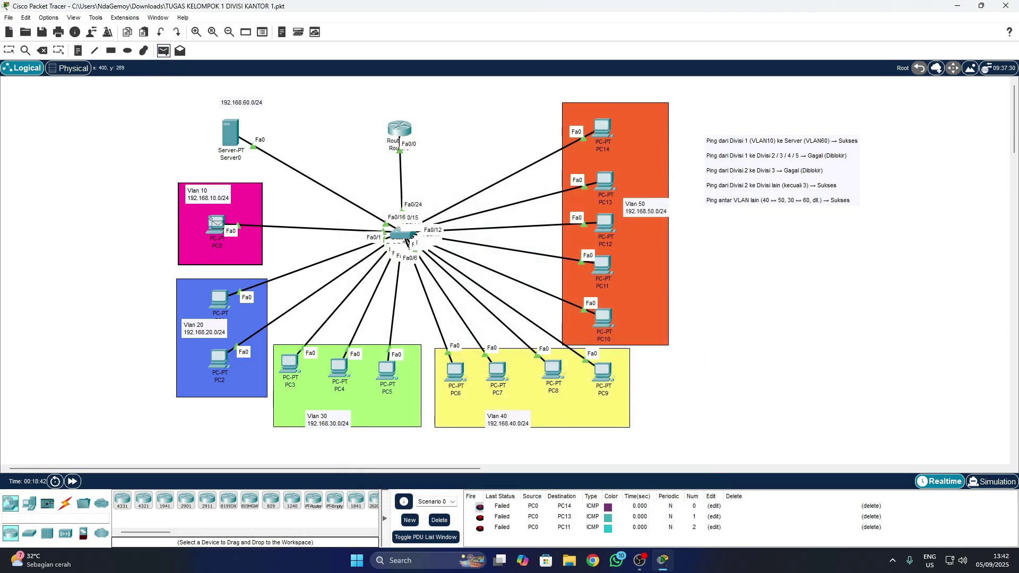
{"action": "left_click", "coordinate": [217, 226]}
{"action": "left_click", "coordinate": [603, 372]}
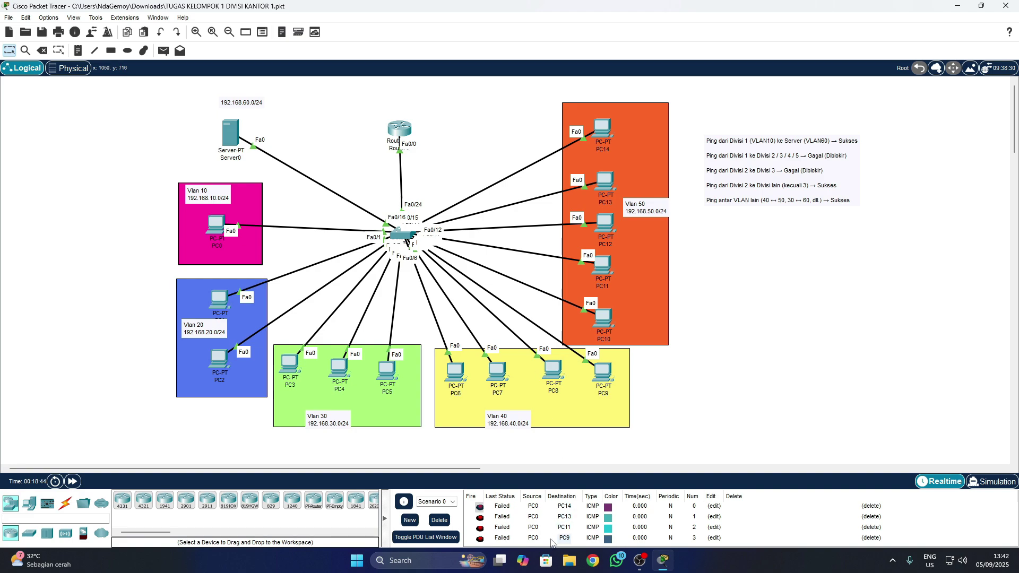
{"action": "left_click", "coordinate": [439, 521]}
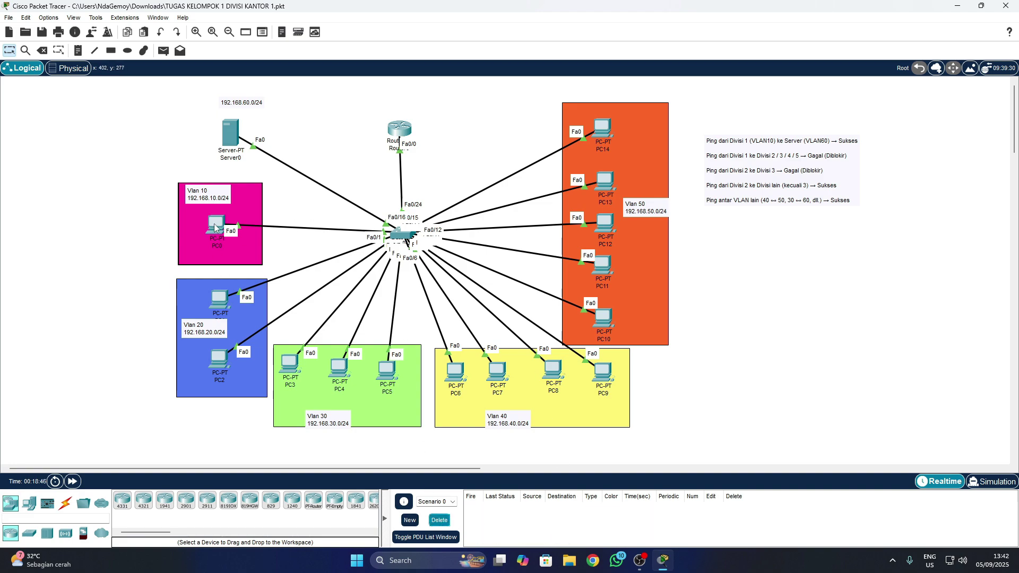
{"action": "left_click_drag", "start_coordinate": [214, 227], "coordinate": [207, 220]}
{"action": "mouse_move", "coordinate": [155, 281]}
{"action": "left_mouse_down"}
{"action": "mouse_move", "coordinate": [456, 376]}
{"action": "mouse_move", "coordinate": [742, 449]}
{"action": "left_mouse_up"}
{"action": "left_click", "coordinate": [758, 307]}
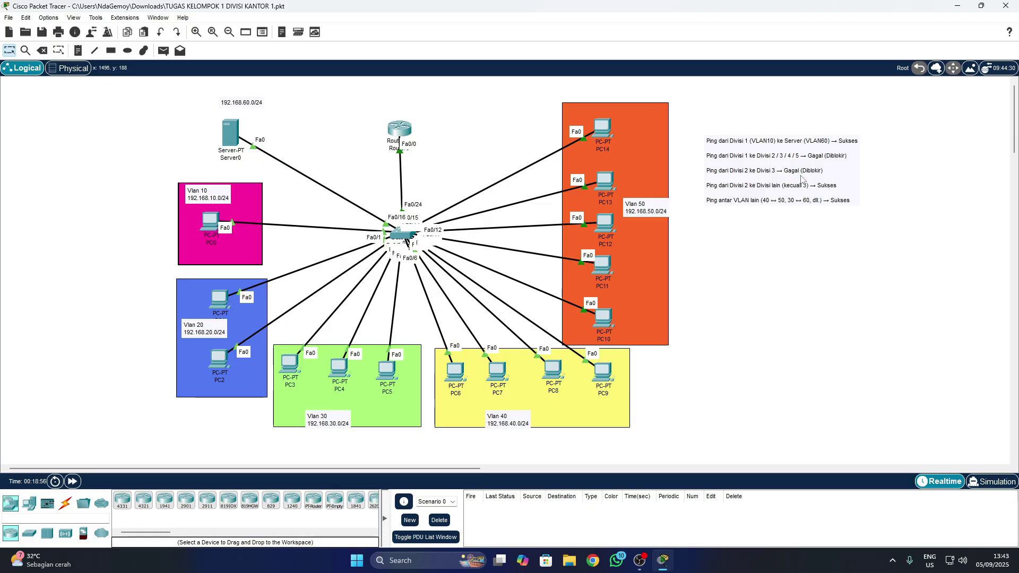
Test the VLAN 20 to VLAN 30 block with simple PDUs from PC1 to PC3 and from PC2 to PC5 and PC4.
{"action": "left_click", "coordinate": [163, 51]}
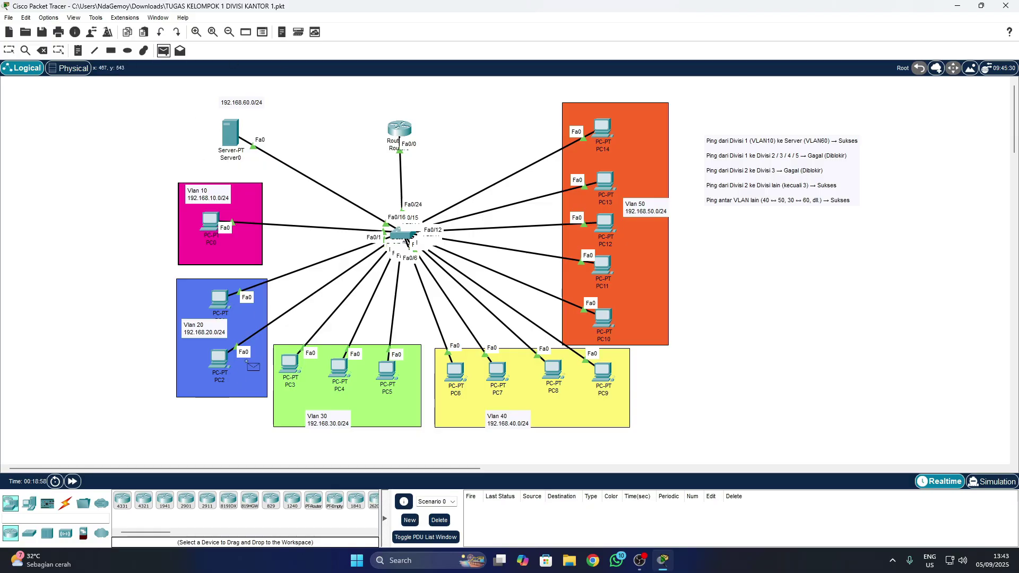
{"action": "left_click", "coordinate": [223, 297]}
{"action": "left_click", "coordinate": [291, 365]}
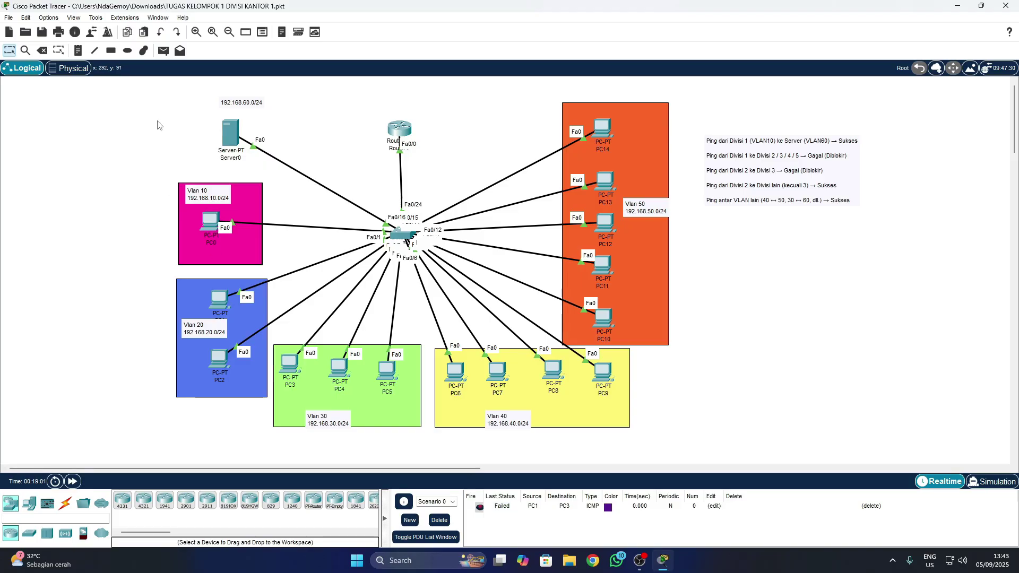
{"action": "left_click", "coordinate": [163, 50]}
{"action": "left_click", "coordinate": [220, 372]}
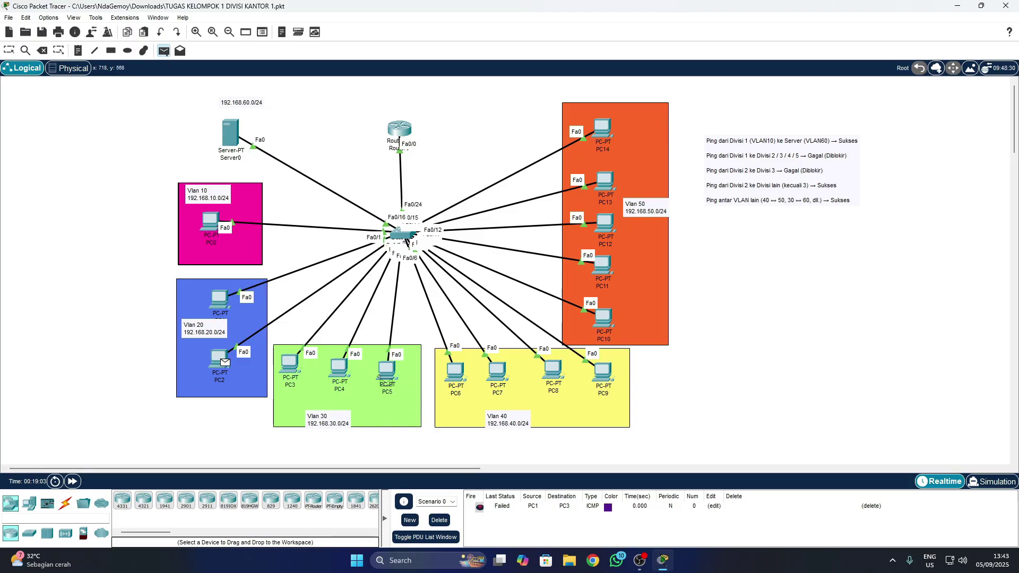
{"action": "left_click", "coordinate": [385, 374]}
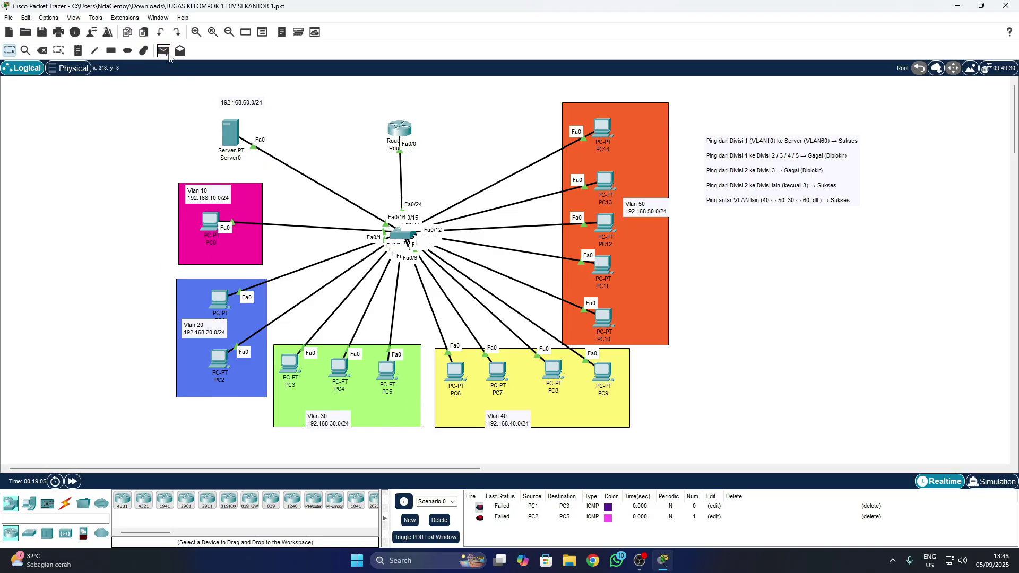
{"action": "left_click", "coordinate": [163, 50]}
{"action": "left_click", "coordinate": [218, 360]}
{"action": "left_click", "coordinate": [339, 368]}
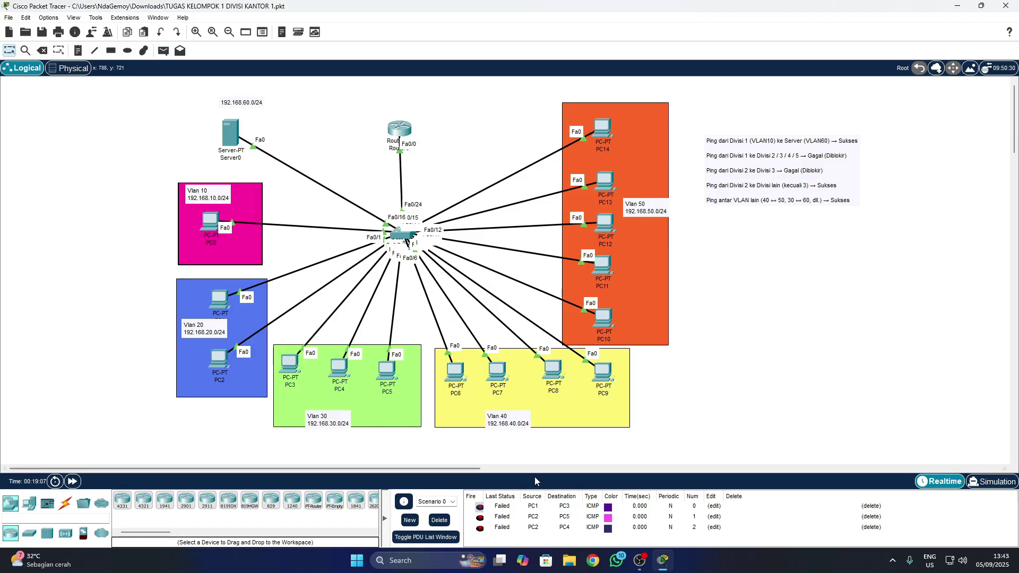
Clear the PDU list and send simple PDUs from PC1 to PC6 and PC7 in VLAN 40 to test the permitted pings.
{"action": "left_click", "coordinate": [440, 520]}
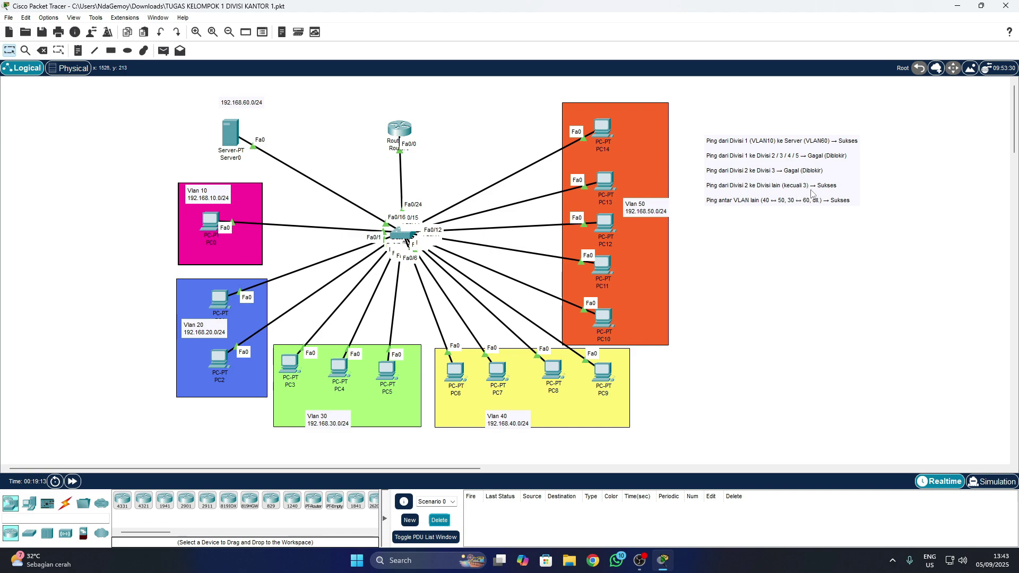
{"action": "key", "text": "p"}
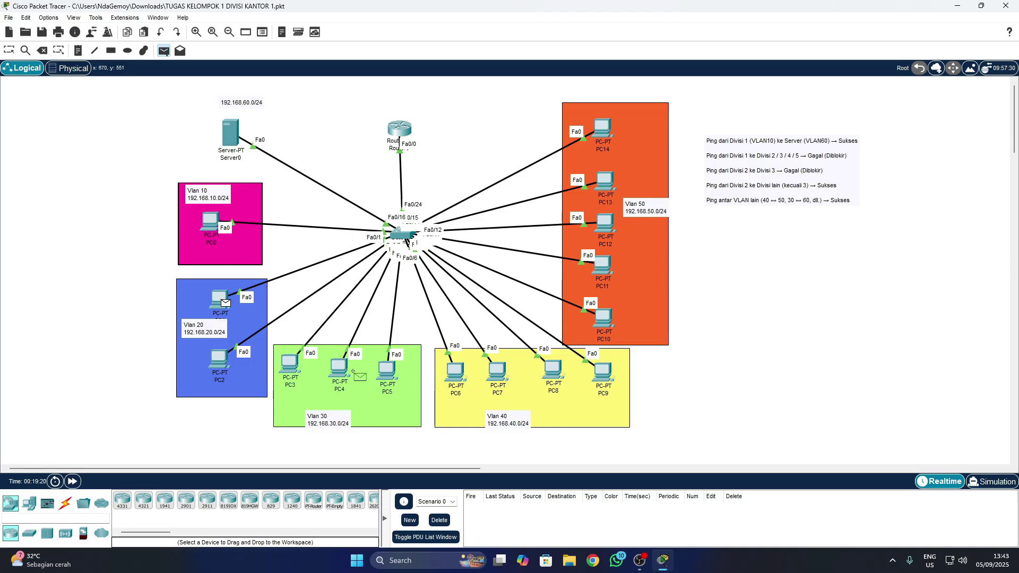
{"action": "left_click", "coordinate": [460, 376]}
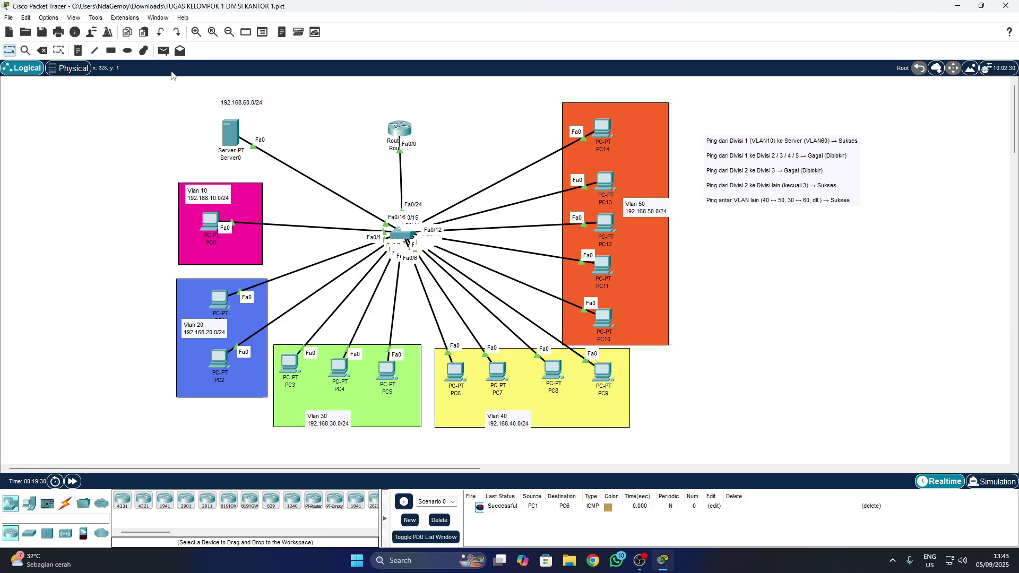
{"action": "left_click", "coordinate": [163, 50]}
{"action": "left_click", "coordinate": [226, 304]}
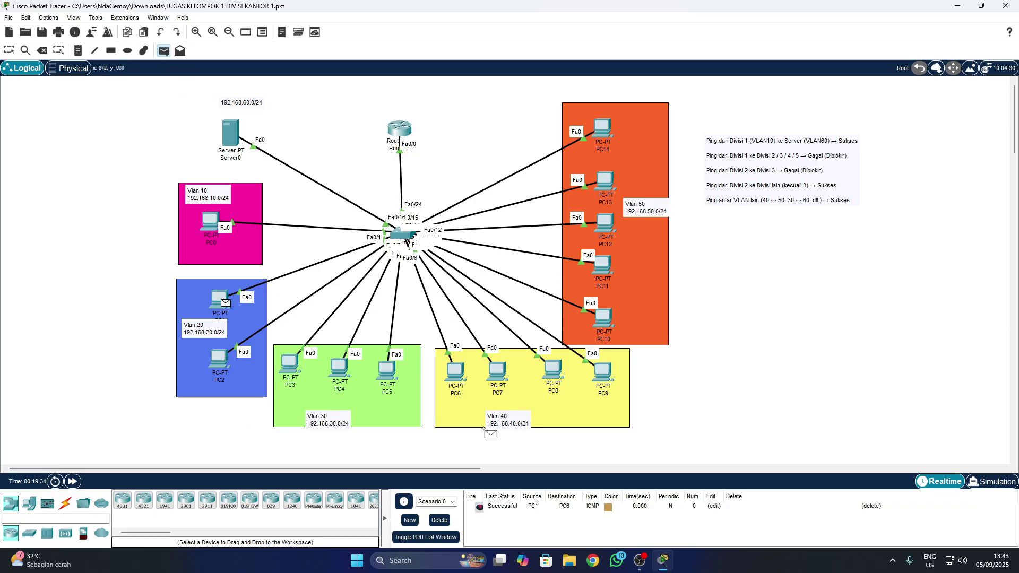
{"action": "left_click", "coordinate": [492, 378]}
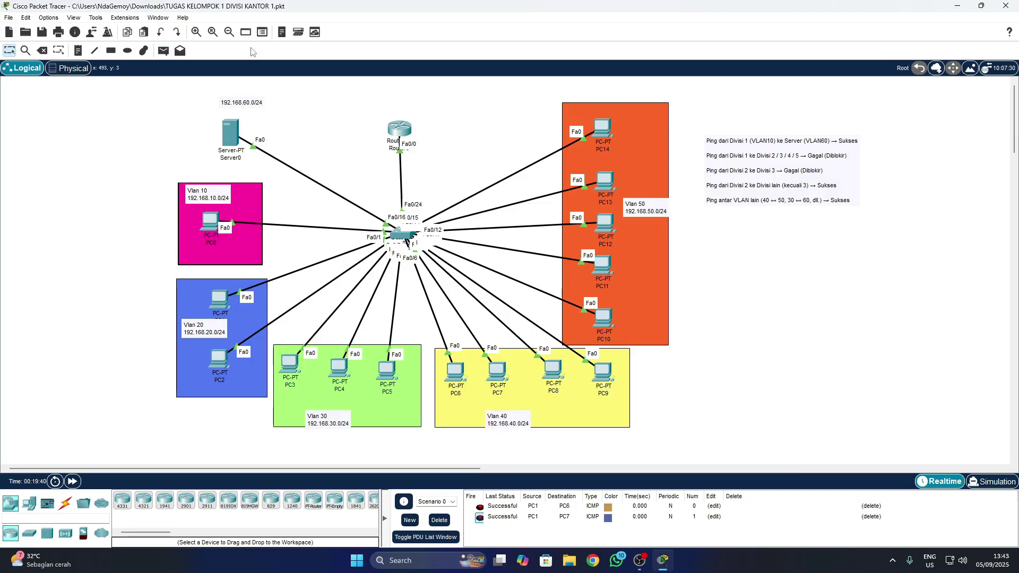
Send another simple PDU from PC1 to PC6 in VLAN 40 and clear the PDU list.
{"action": "left_click", "coordinate": [163, 51]}
{"action": "left_click", "coordinate": [226, 302]}
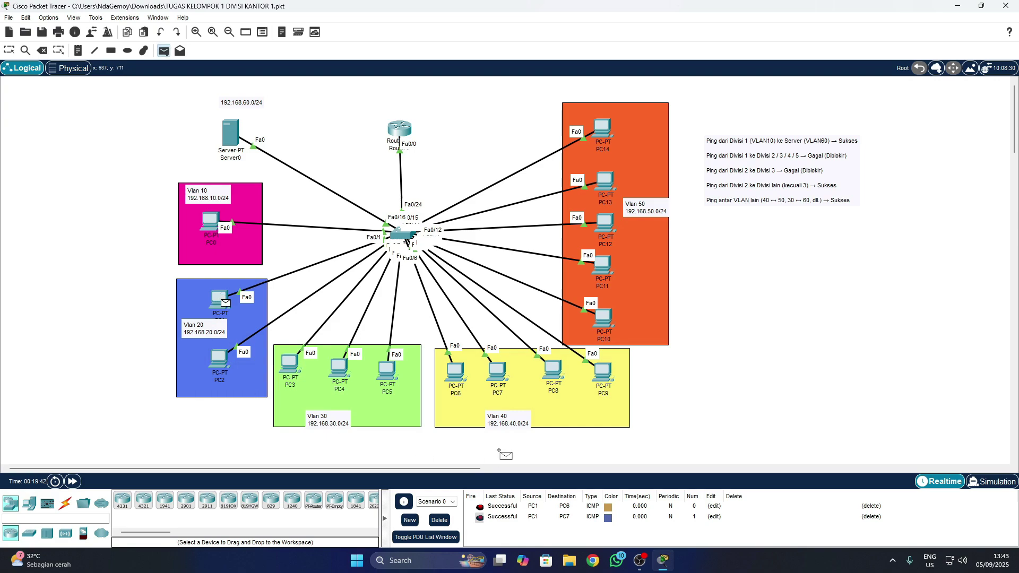
{"action": "left_click", "coordinate": [458, 371]}
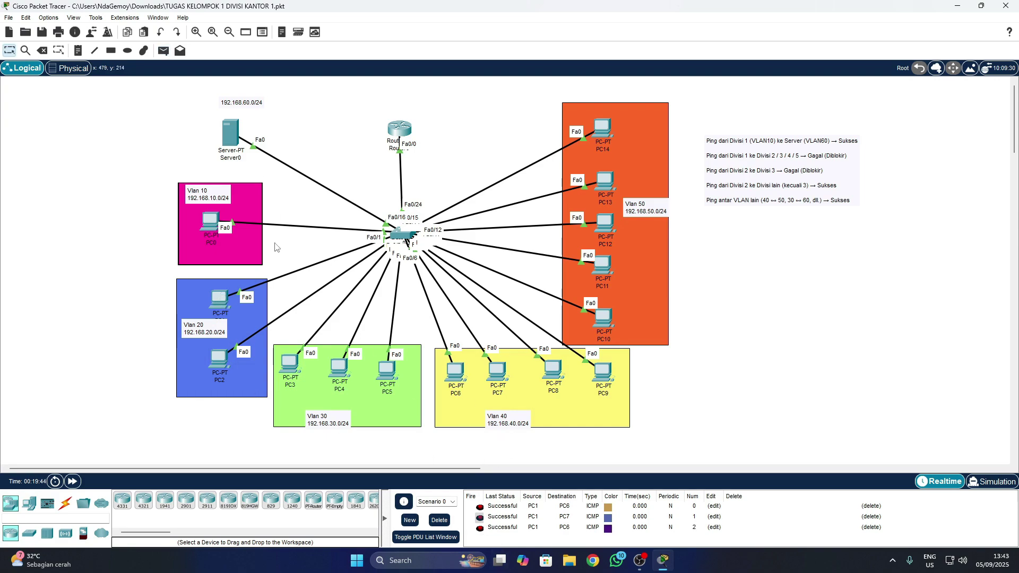
{"action": "left_click", "coordinate": [440, 520]}
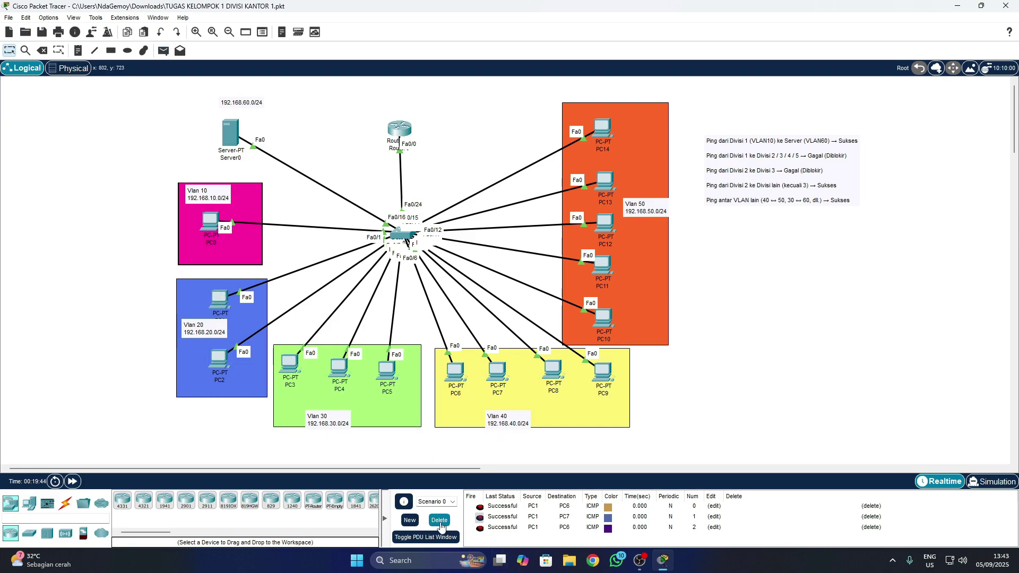
Test the permitted VLAN 20 to VLAN 40 traffic with simple PDUs from PC1 to PC6 and PC7.
{"action": "left_click", "coordinate": [163, 51]}
{"action": "left_click", "coordinate": [226, 303]}
{"action": "left_click", "coordinate": [460, 387]}
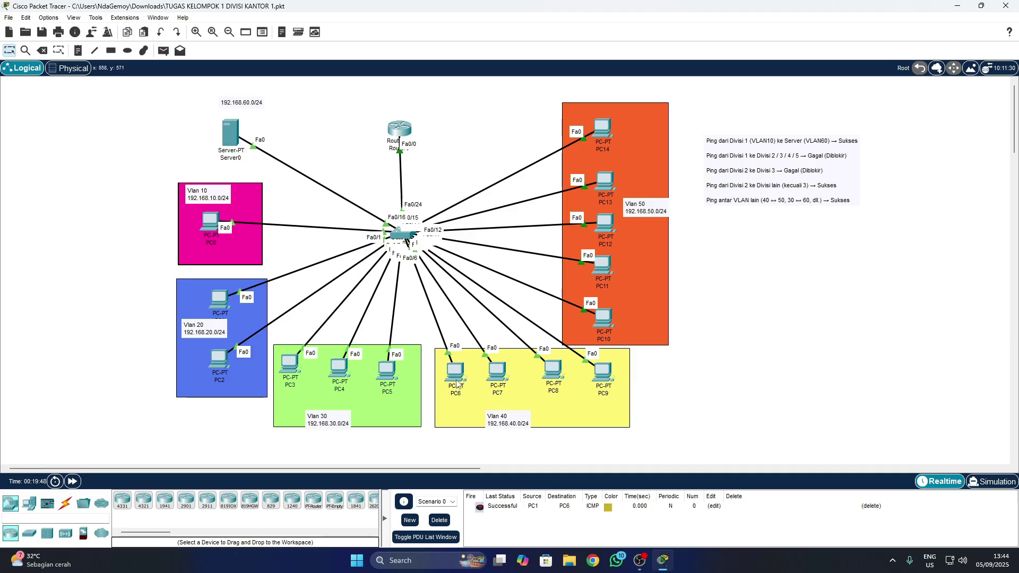
{"action": "left_click", "coordinate": [163, 50]}
{"action": "left_click", "coordinate": [221, 302]}
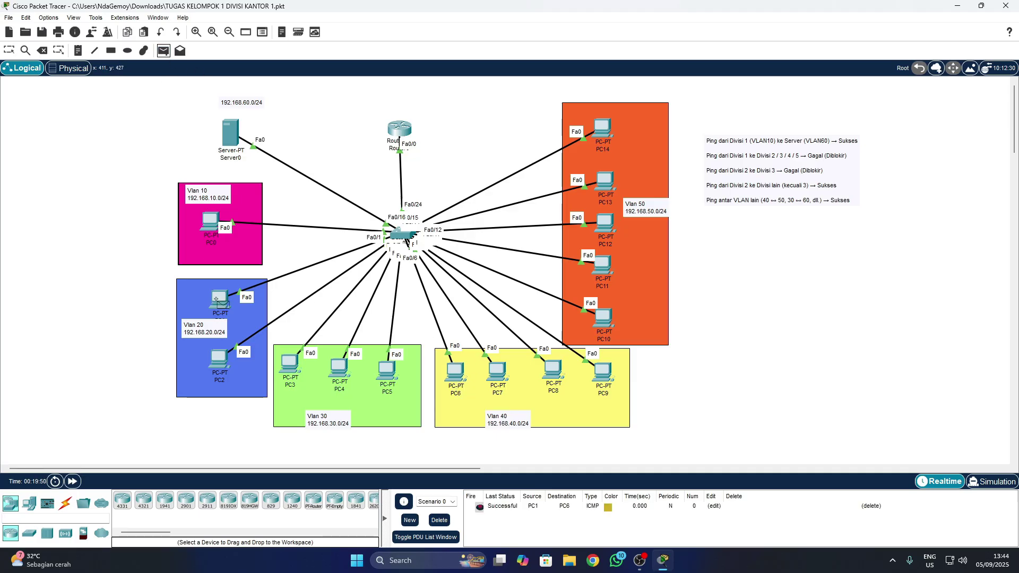
{"action": "left_click", "coordinate": [499, 373]}
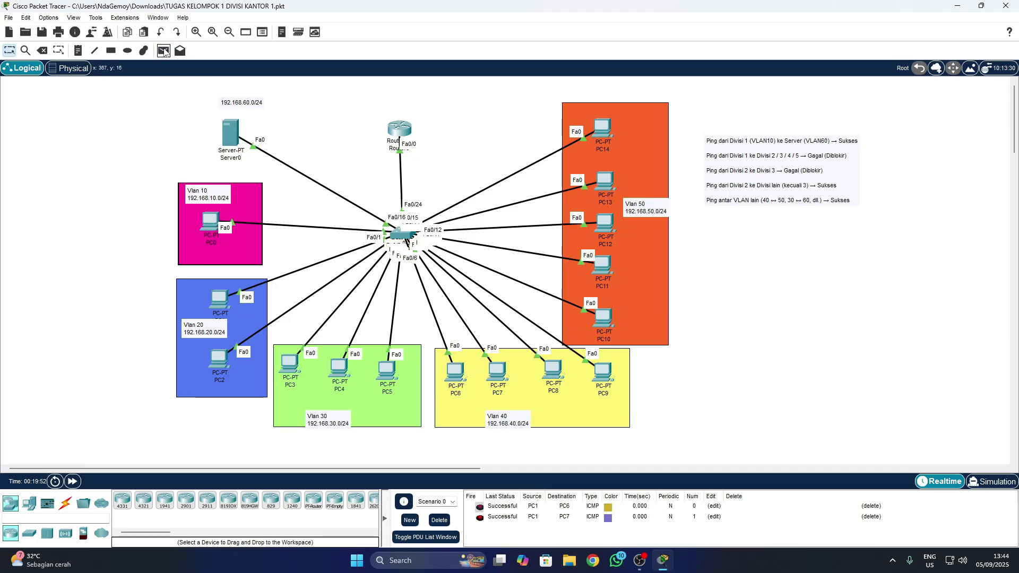
Send simple PDUs from PC1 to PC8 and PC9 in VLAN 40.
{"action": "left_click", "coordinate": [163, 50]}
{"action": "left_click", "coordinate": [226, 304]}
{"action": "left_click", "coordinate": [553, 374]}
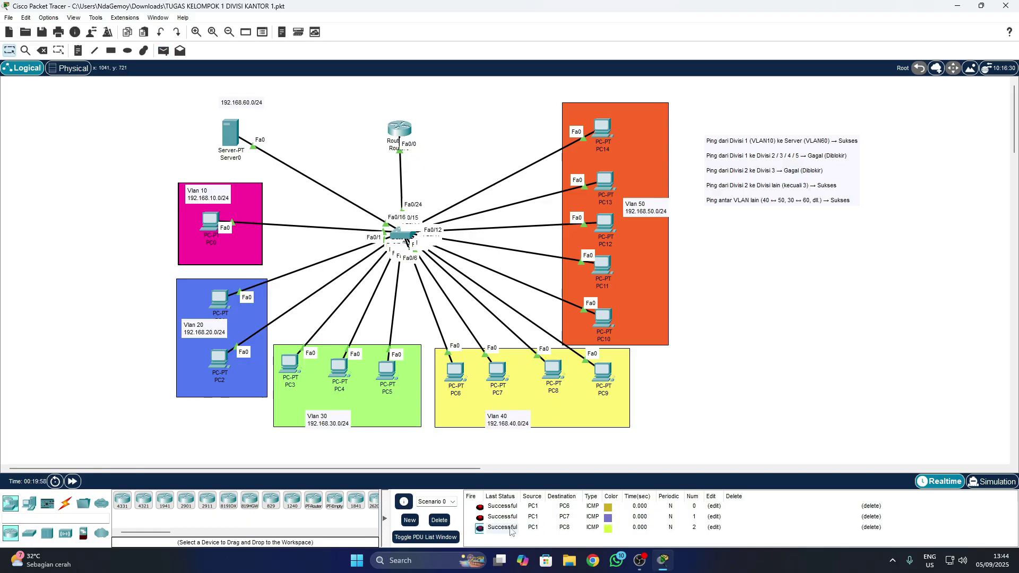
{"action": "left_click", "coordinate": [163, 51]}
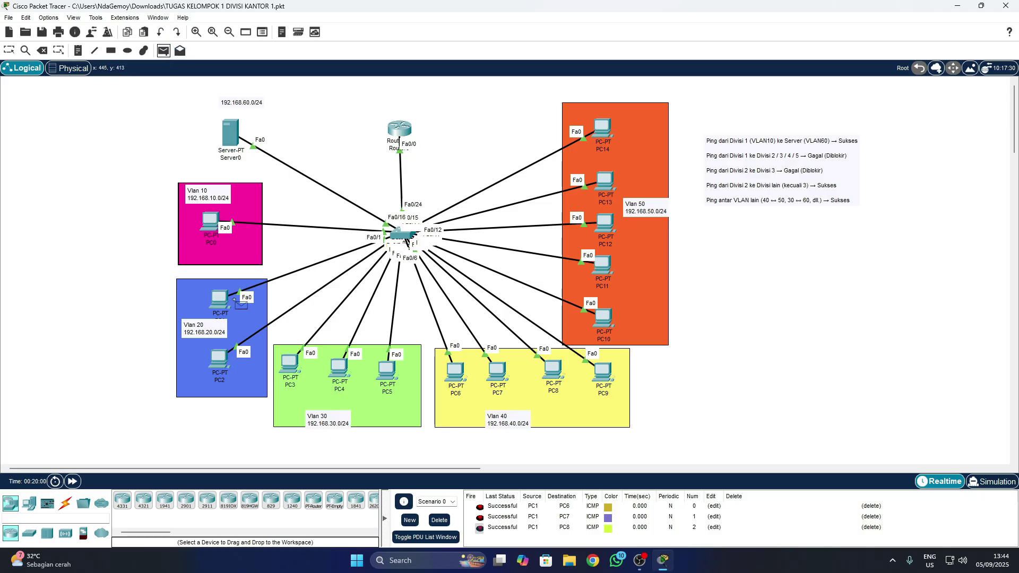
{"action": "left_click", "coordinate": [219, 301]}
{"action": "left_click", "coordinate": [607, 380]}
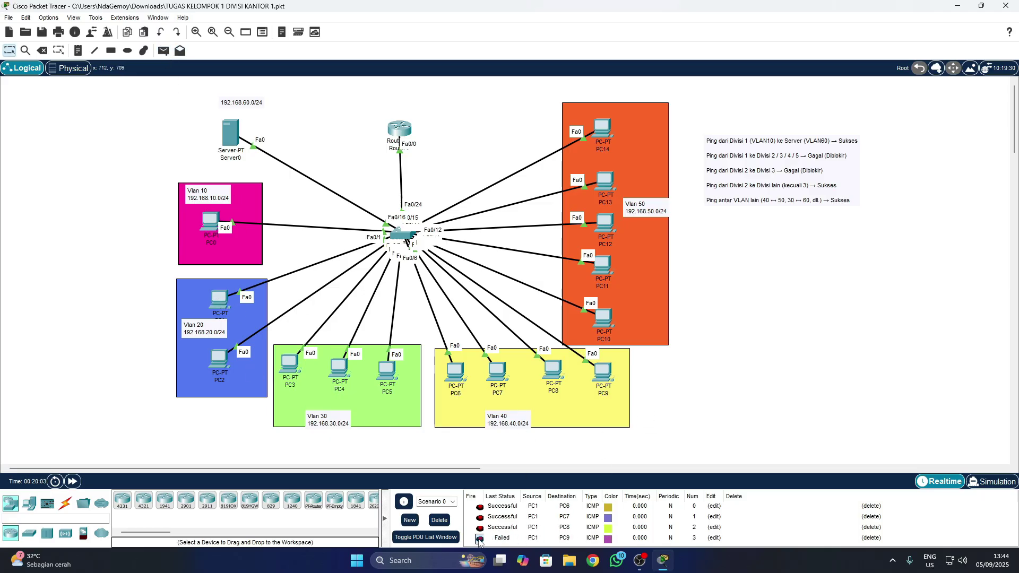
Send a simple PDU from PC2 in VLAN 20 to PC9 in VLAN 40, and clear the PDU list.
{"action": "left_click", "coordinate": [164, 50]}
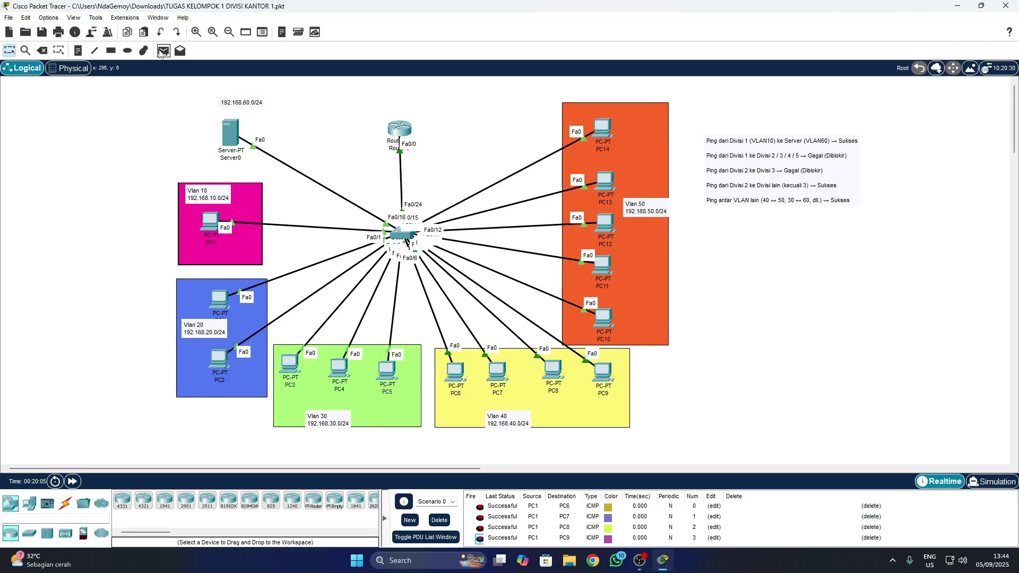
{"action": "left_click", "coordinate": [222, 365]}
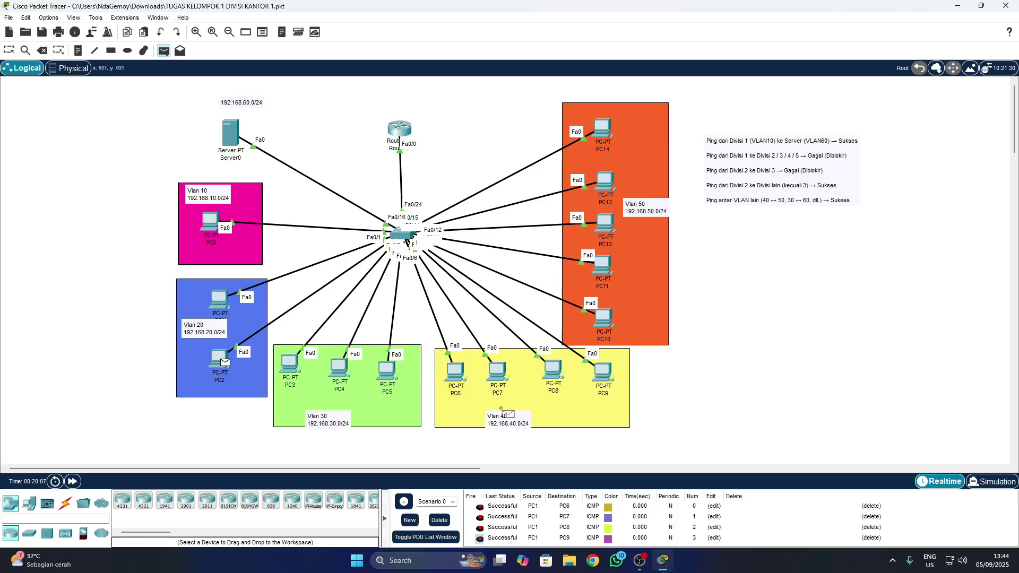
{"action": "left_click", "coordinate": [607, 376]}
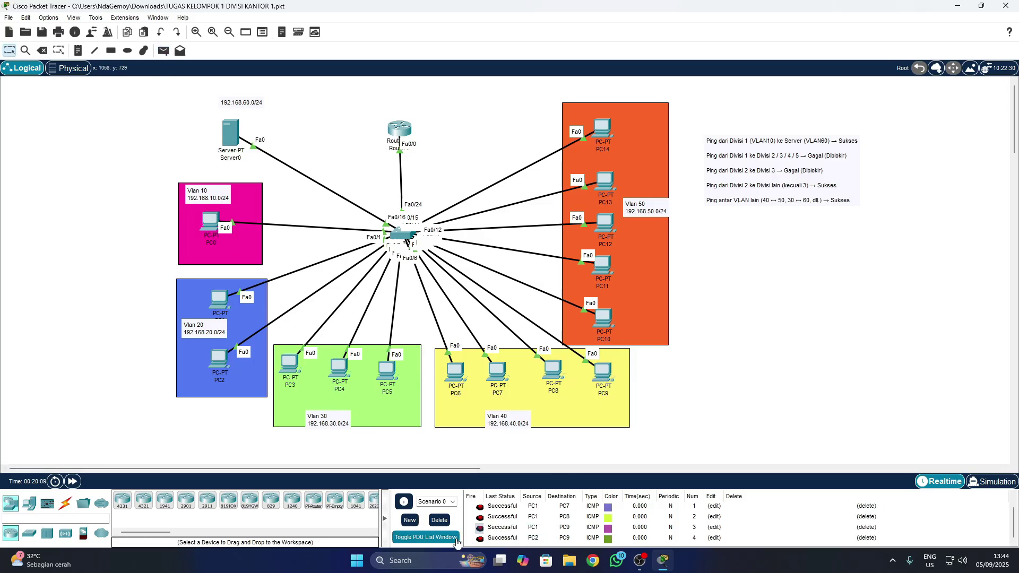
{"action": "left_click", "coordinate": [440, 520]}
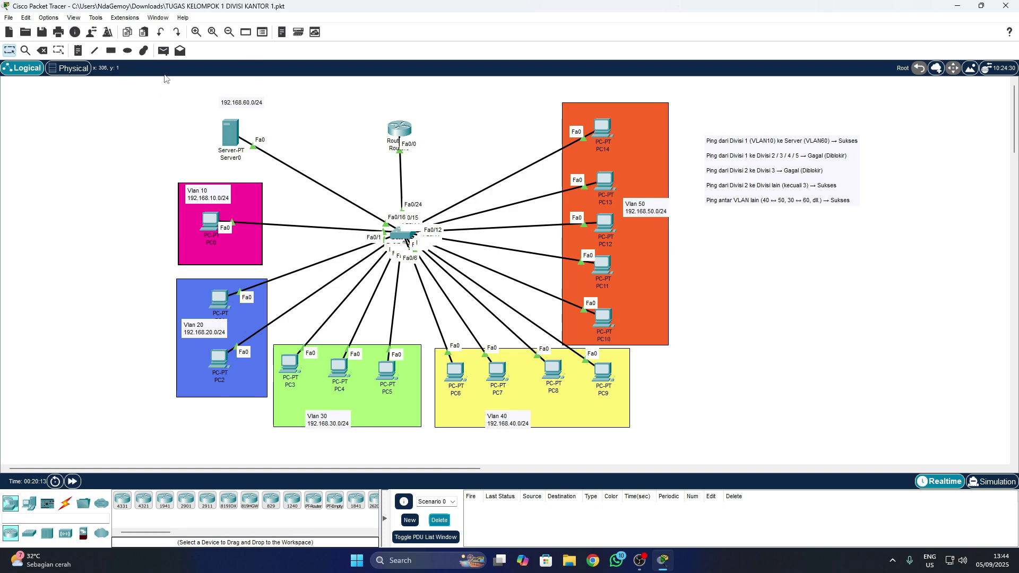
Test VLAN 20 to VLAN 50 traffic with simple PDUs from PC1 to PC14 and from PC2 to PC13.
{"action": "left_click", "coordinate": [164, 51]}
{"action": "left_click", "coordinate": [219, 300]}
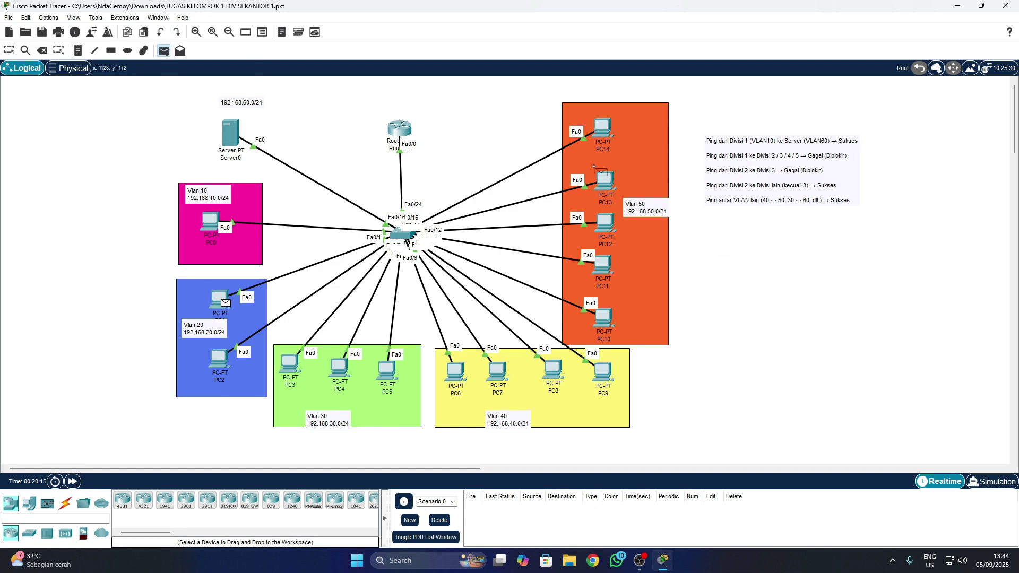
{"action": "left_click", "coordinate": [610, 128]}
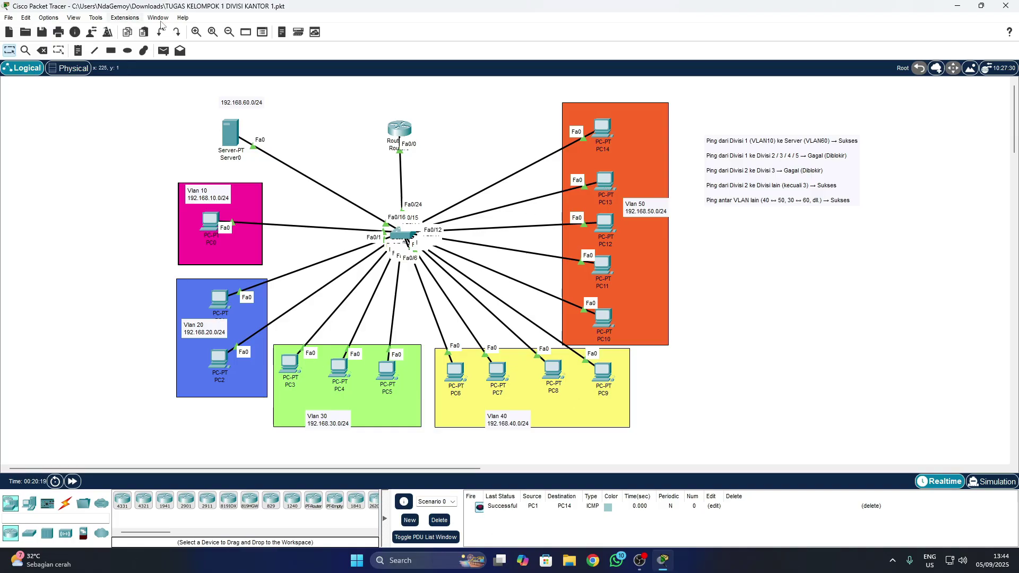
{"action": "left_click", "coordinate": [163, 50]}
{"action": "left_click", "coordinate": [213, 345]}
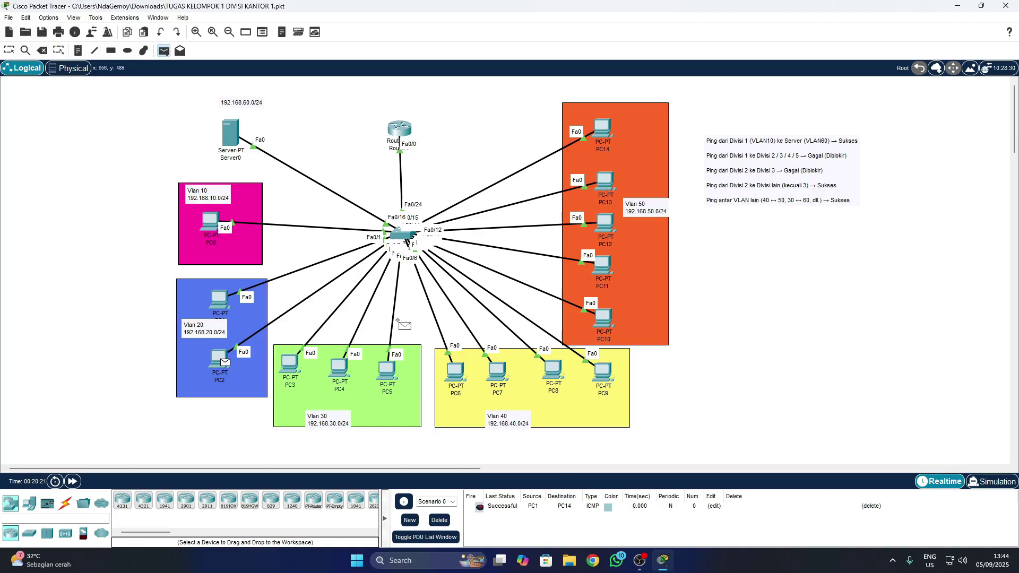
{"action": "left_click", "coordinate": [609, 190]}
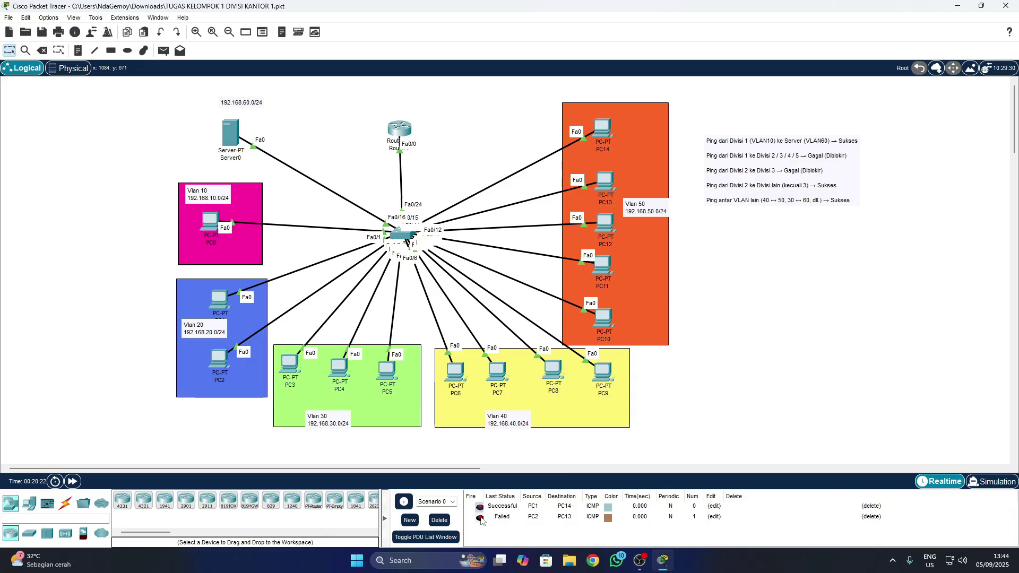
Send a simple PDU from PC2 to PC11 in VLAN 50, fire it again, and clear the PDU list.
{"action": "left_click", "coordinate": [164, 51]}
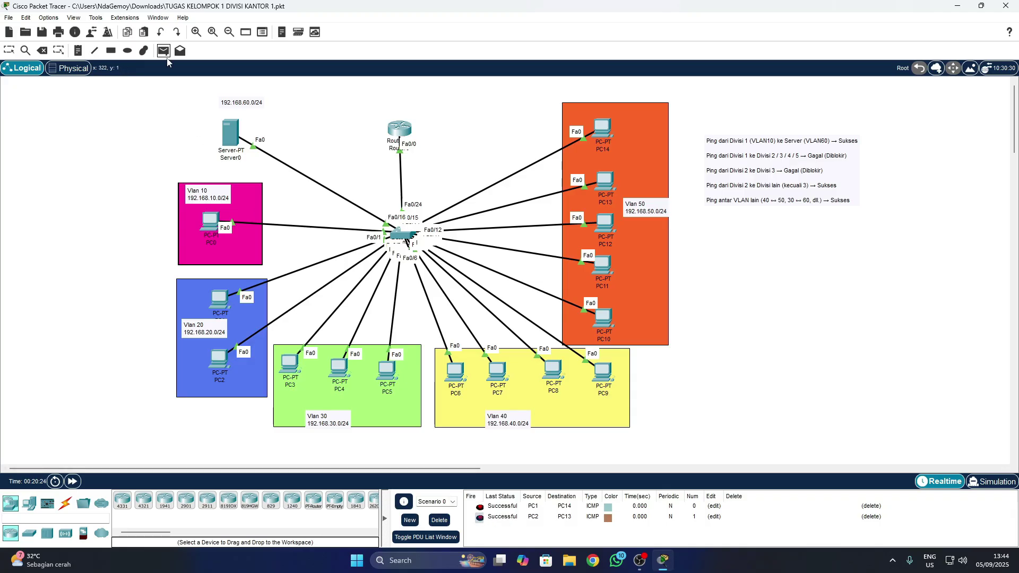
{"action": "left_click", "coordinate": [219, 359]}
{"action": "left_click", "coordinate": [613, 264]}
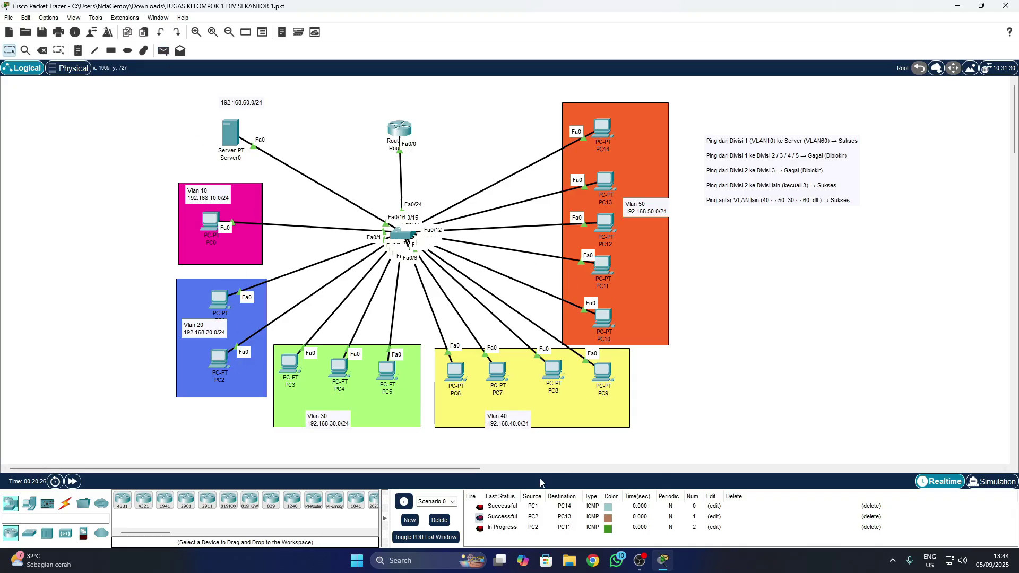
{"action": "left_click", "coordinate": [480, 529]}
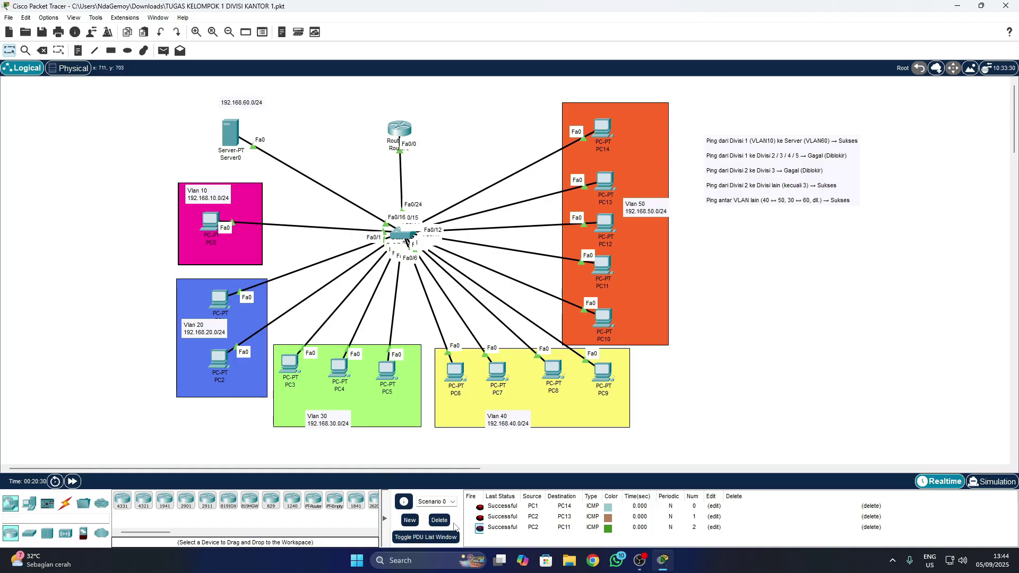
{"action": "left_click", "coordinate": [440, 520]}
Send a simple PDU from PC2 to PC10 in VLAN 50 twice, clearing the PDU list after each test.
{"action": "left_click", "coordinate": [163, 51]}
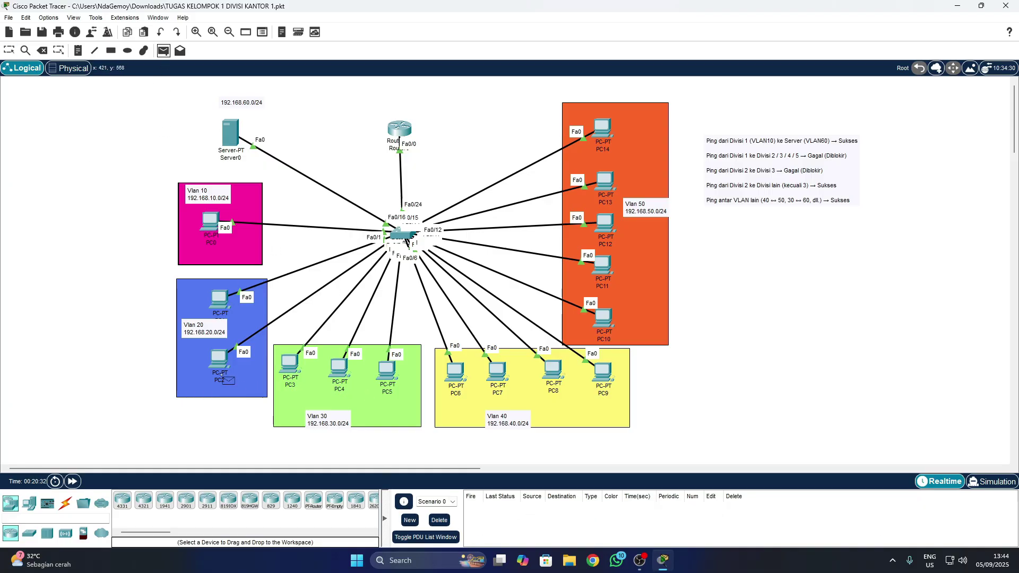
{"action": "left_click", "coordinate": [219, 360]}
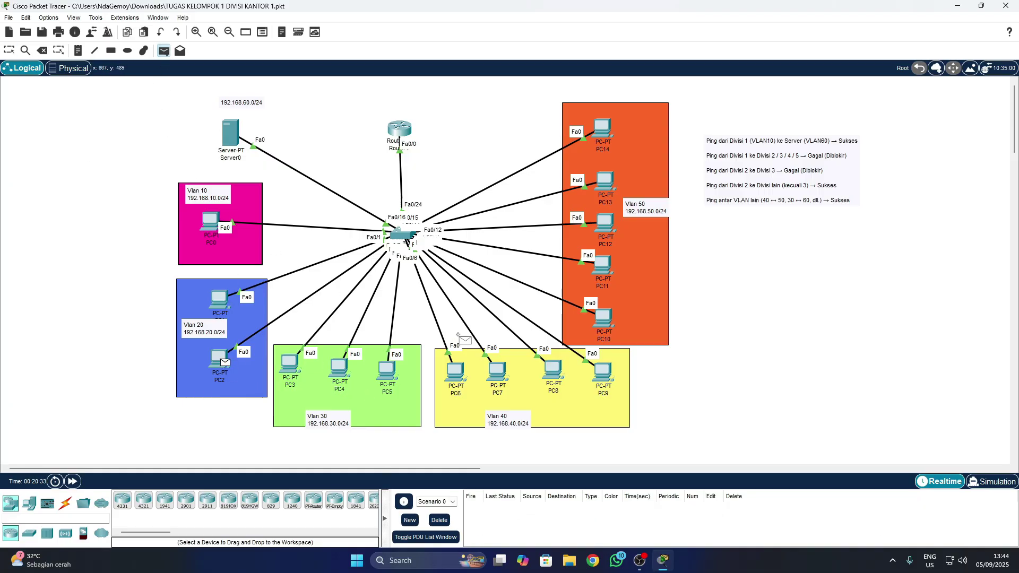
{"action": "left_click", "coordinate": [609, 331]}
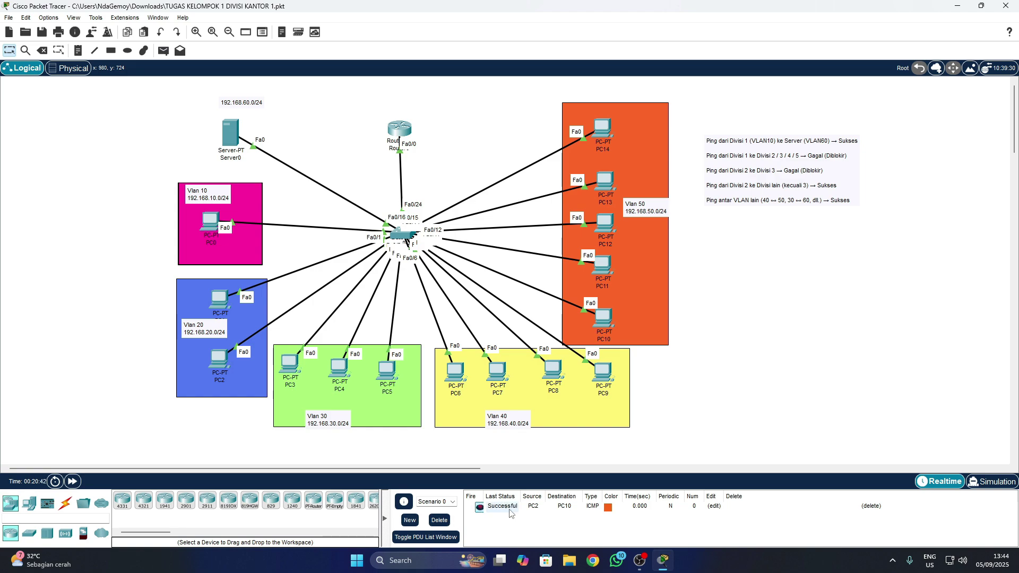
{"action": "left_click", "coordinate": [439, 521]}
{"action": "left_click", "coordinate": [164, 51]}
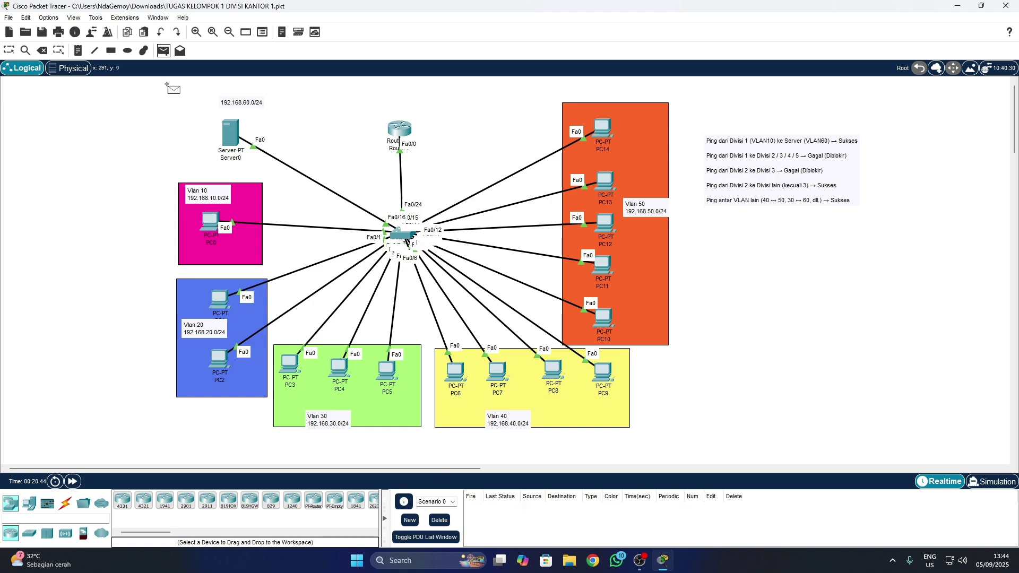
{"action": "left_click", "coordinate": [219, 359]}
{"action": "left_click", "coordinate": [607, 317]}
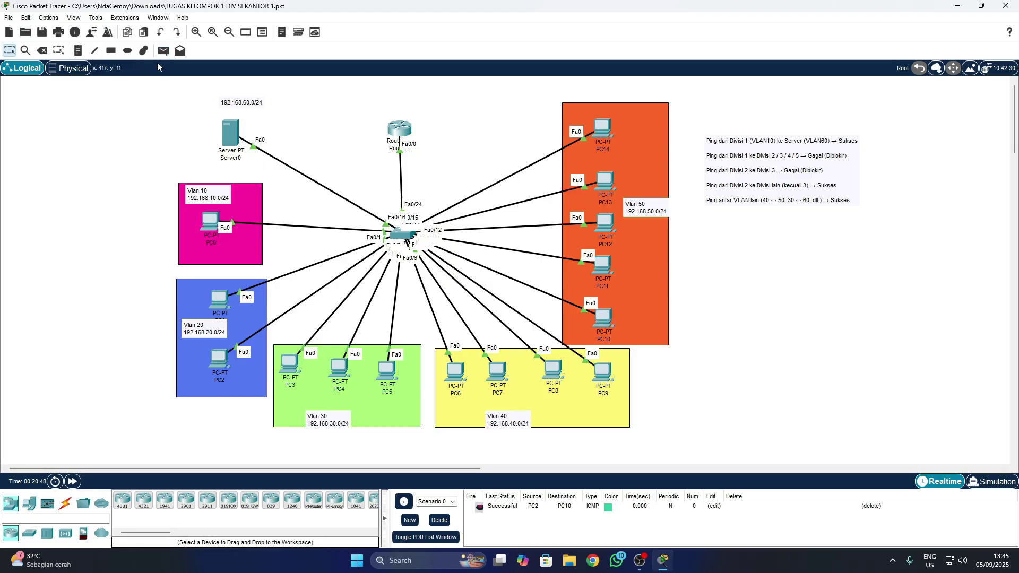
{"action": "left_click", "coordinate": [439, 520]}
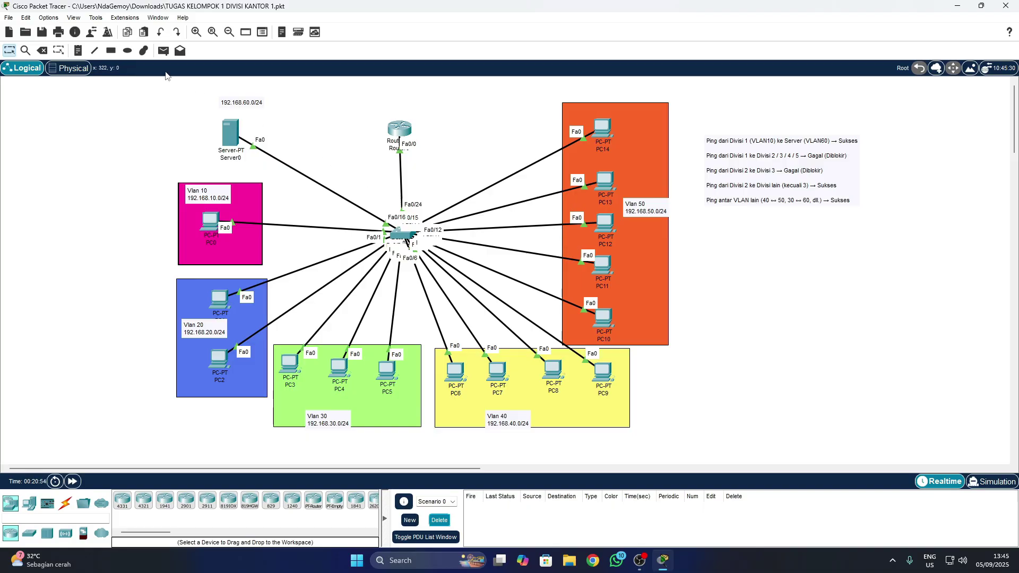
Test VLAN 40 to VLAN 50 traffic with simple PDUs from PC6 to PC12 and from PC8 to PC14, and clear the PDU list.
{"action": "left_click", "coordinate": [163, 50]}
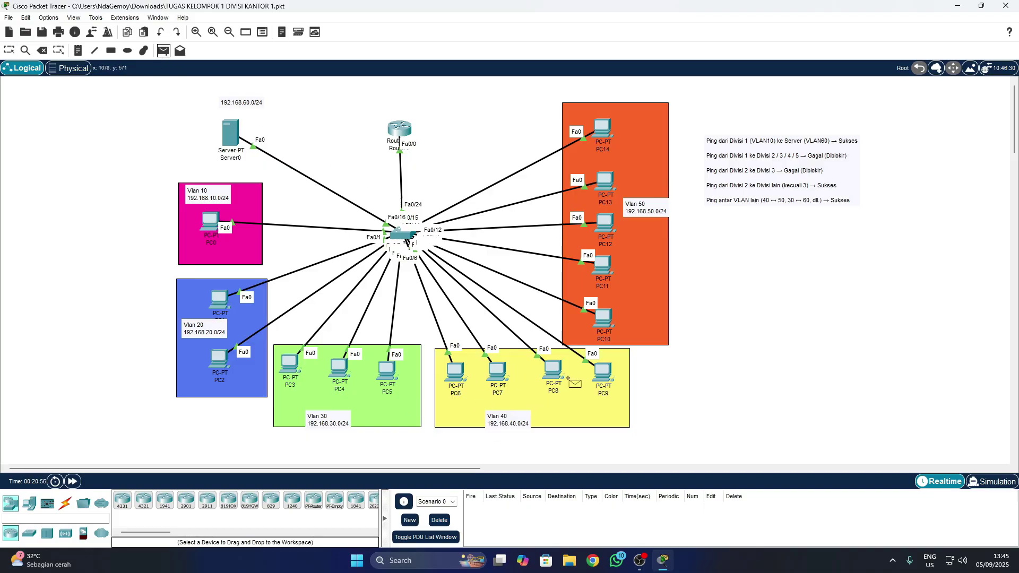
{"action": "left_click", "coordinate": [456, 372]}
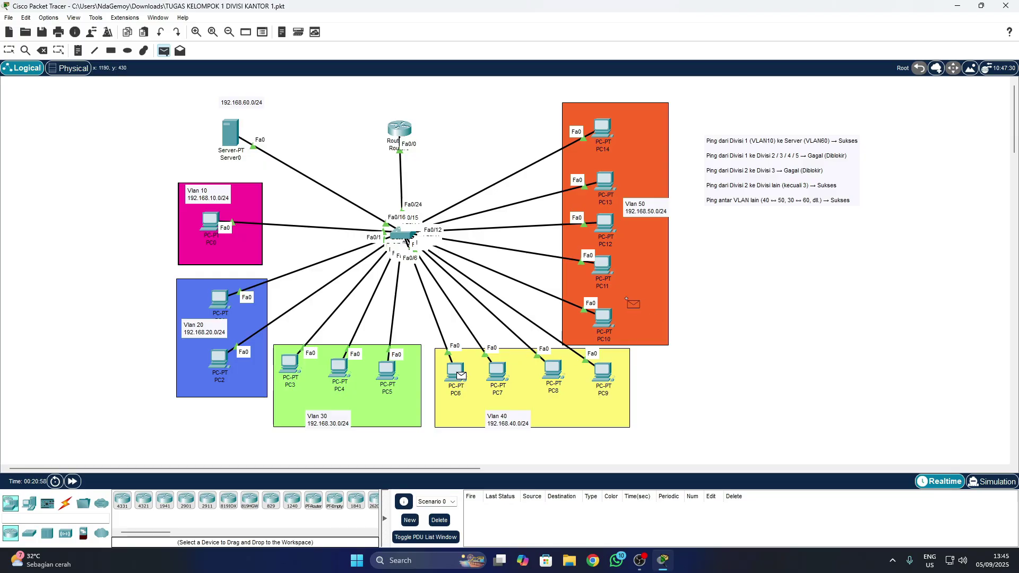
{"action": "left_click", "coordinate": [605, 222]}
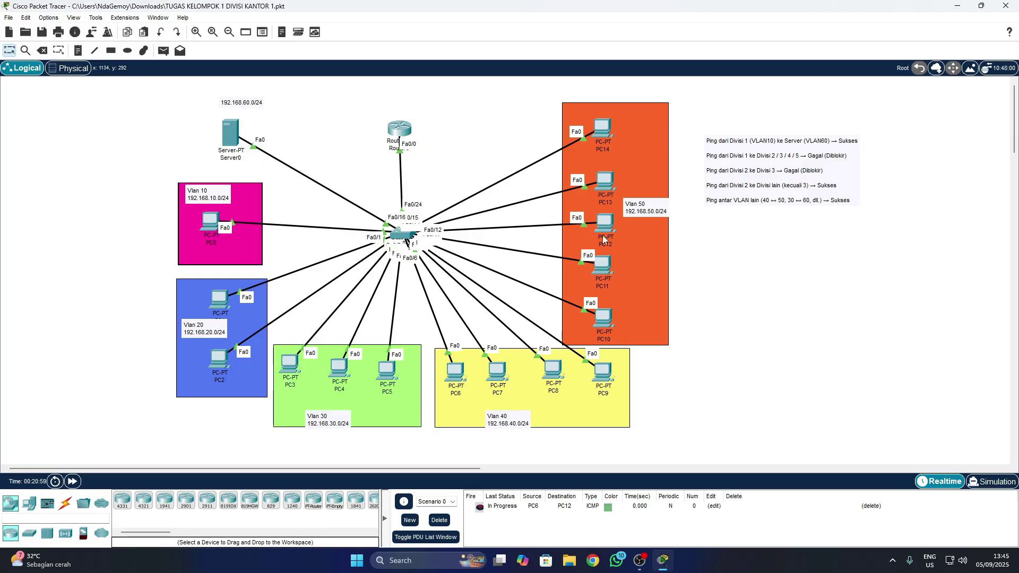
{"action": "left_click", "coordinate": [480, 508]}
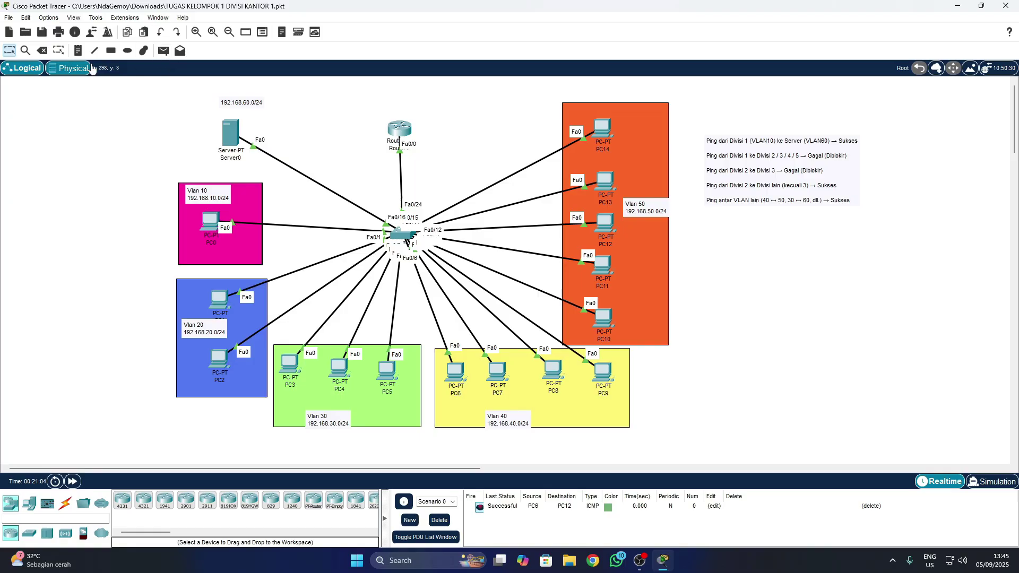
{"action": "left_click", "coordinate": [163, 50]}
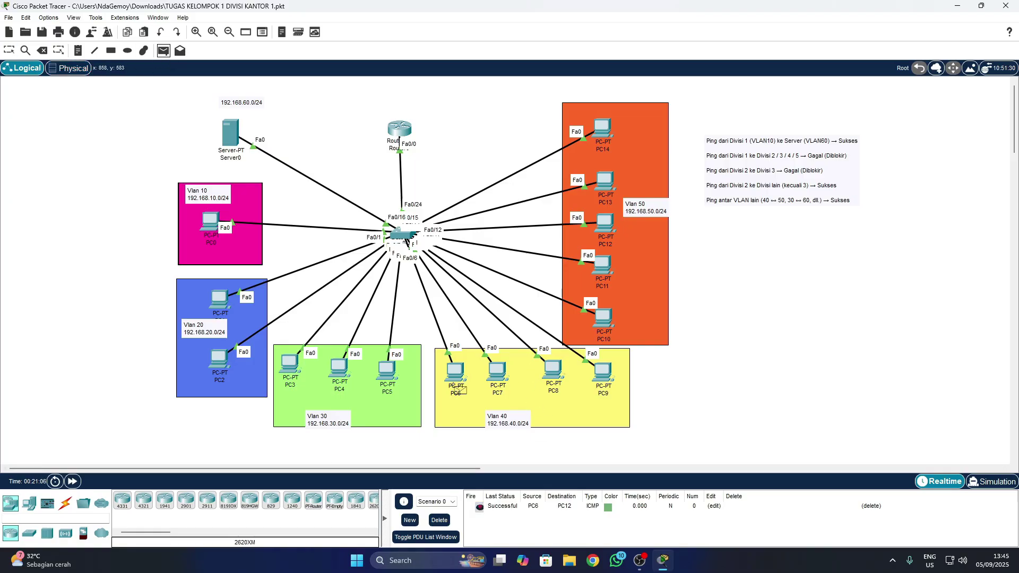
{"action": "left_click", "coordinate": [555, 372]}
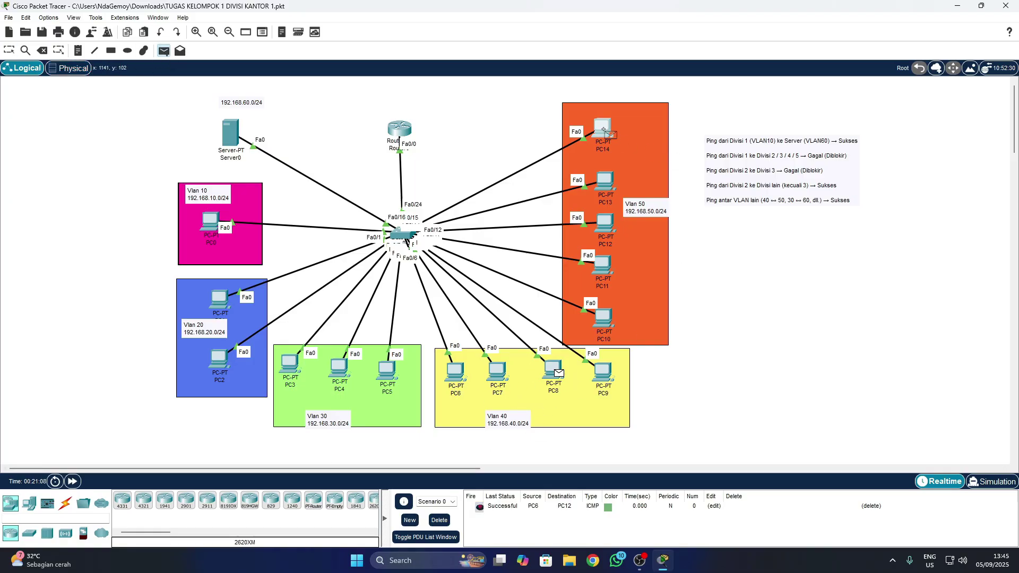
{"action": "left_click", "coordinate": [602, 128]}
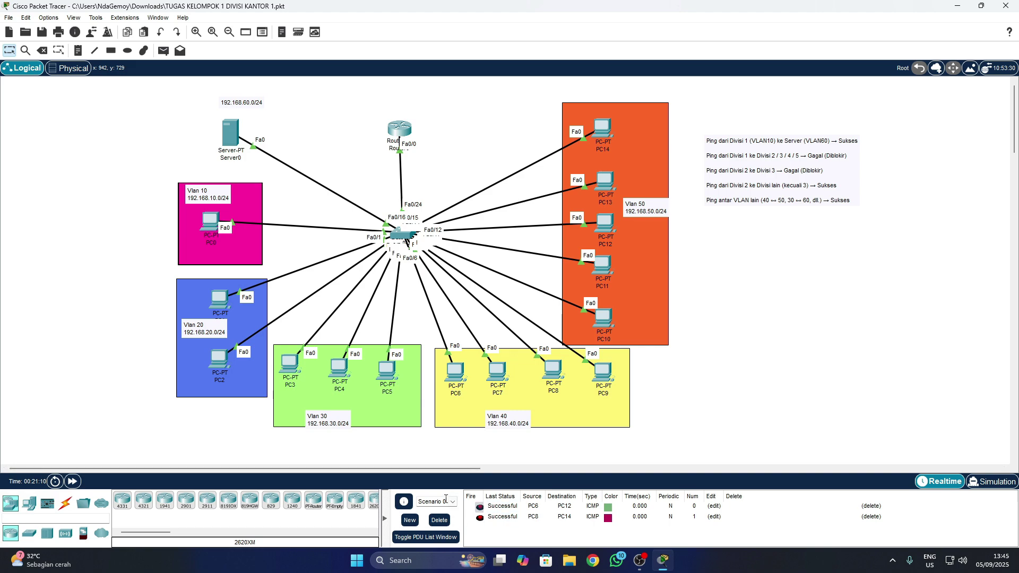
{"action": "left_click", "coordinate": [439, 520]}
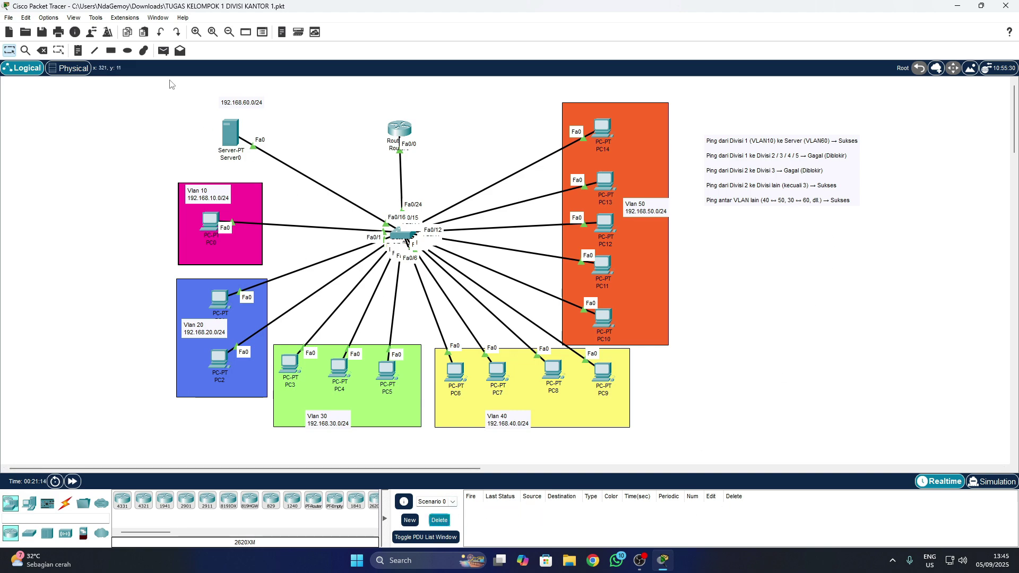
Test VLAN 30 to server traffic with a simple PDU from PC4 to Server0, and clear the PDU list.
{"action": "left_click", "coordinate": [164, 50]}
{"action": "left_click", "coordinate": [338, 369]}
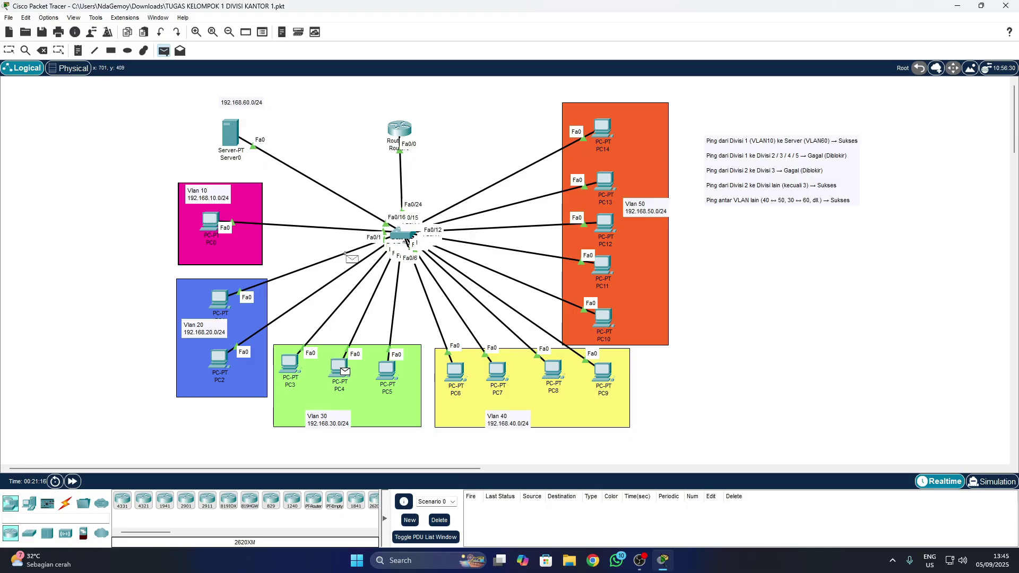
{"action": "left_click", "coordinate": [233, 132]}
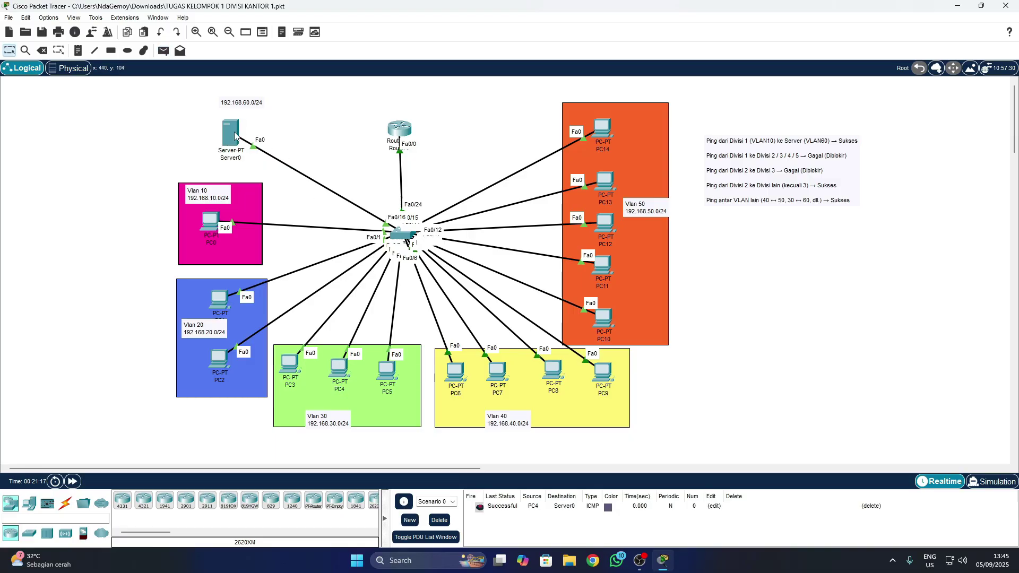
{"action": "left_click", "coordinate": [440, 520]}
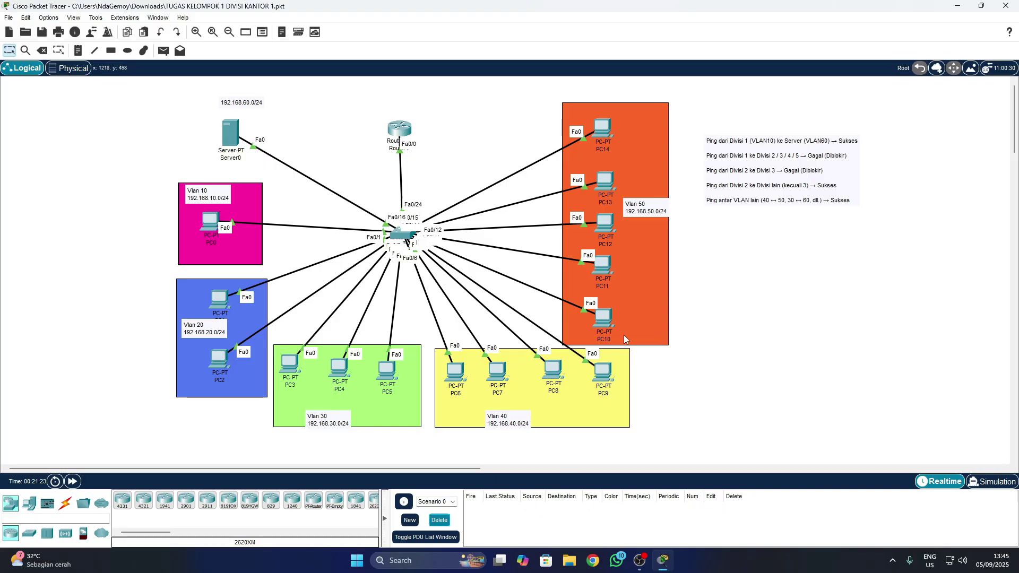
Test VLAN 20 to VLAN 30 traffic with a simple PDU from PC1 to PC3, and clear the PDU list.
{"action": "left_click", "coordinate": [164, 50]}
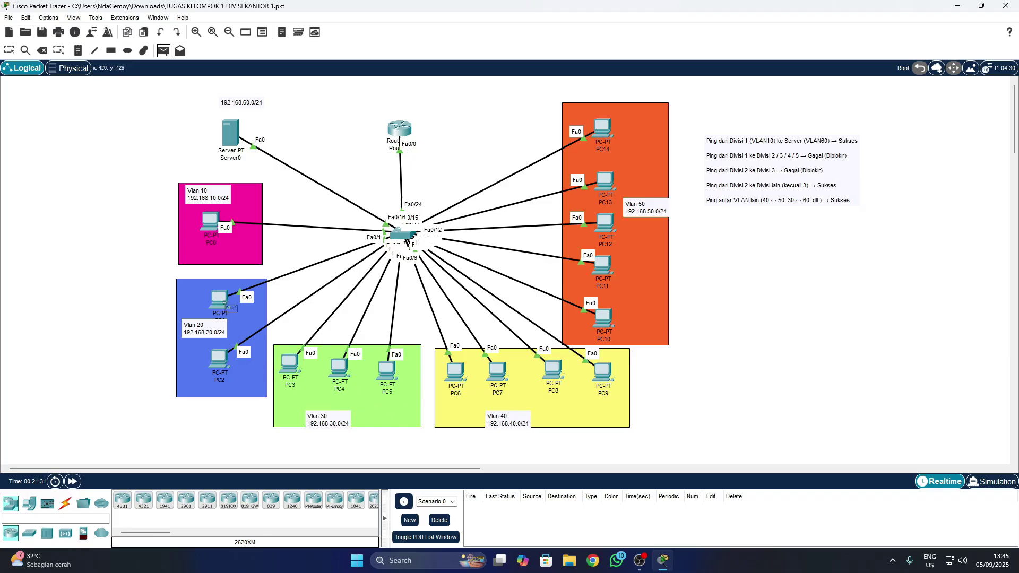
{"action": "left_click", "coordinate": [222, 304]}
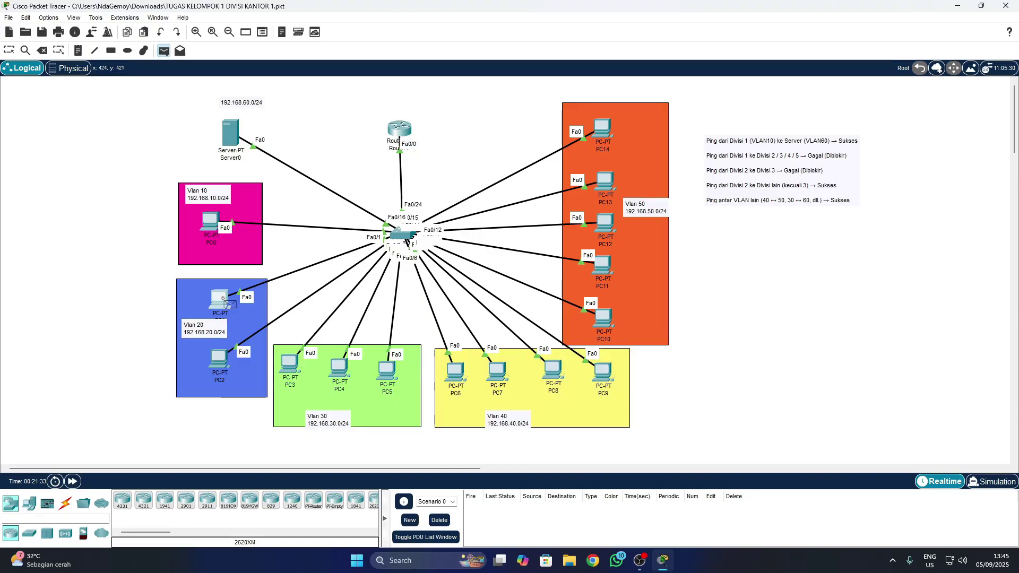
{"action": "left_click", "coordinate": [294, 369]}
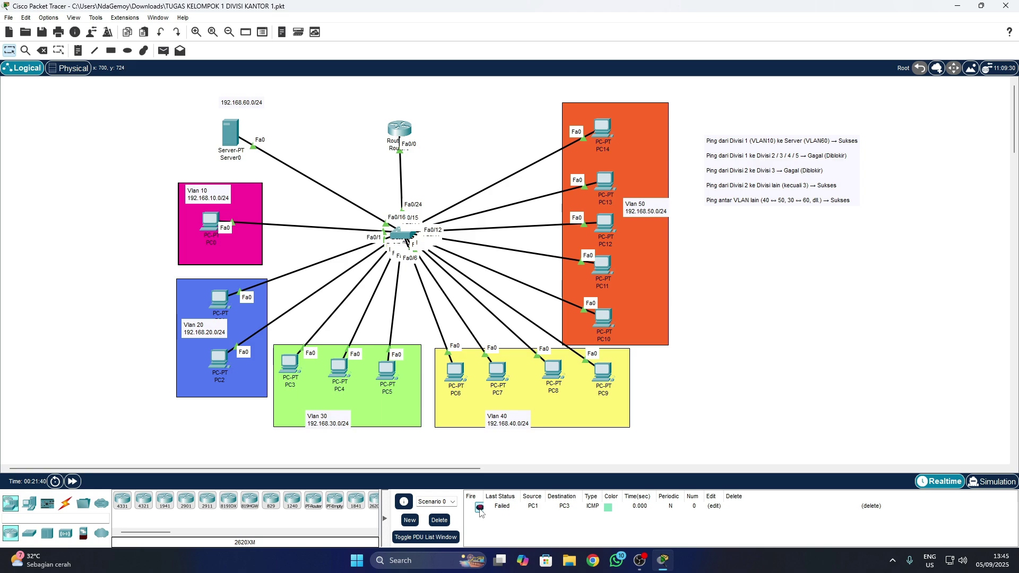
{"action": "left_click", "coordinate": [439, 520]}
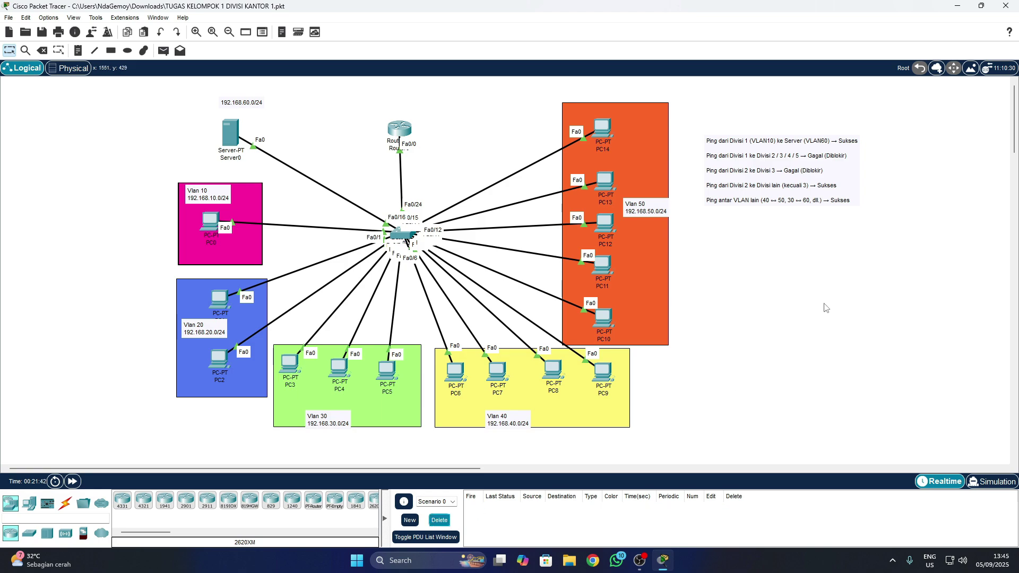
Shift the ping rules note slightly upward and move the Vlan 50 label fully inside the orange area beside PC12.
{"action": "left_click_drag", "start_coordinate": [843, 183], "coordinate": [850, 188]}
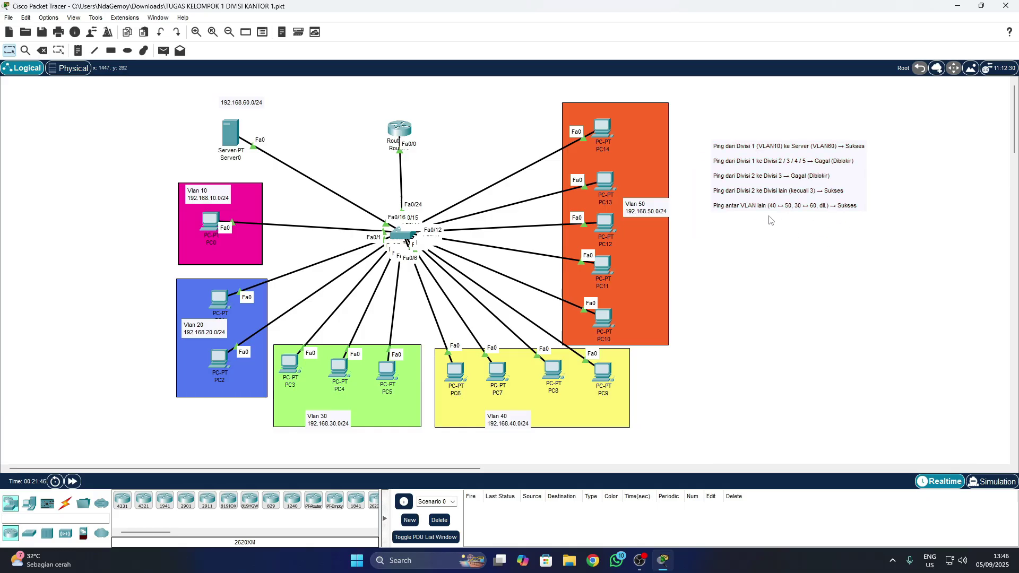
{"action": "left_click_drag", "start_coordinate": [857, 192], "coordinate": [854, 177]}
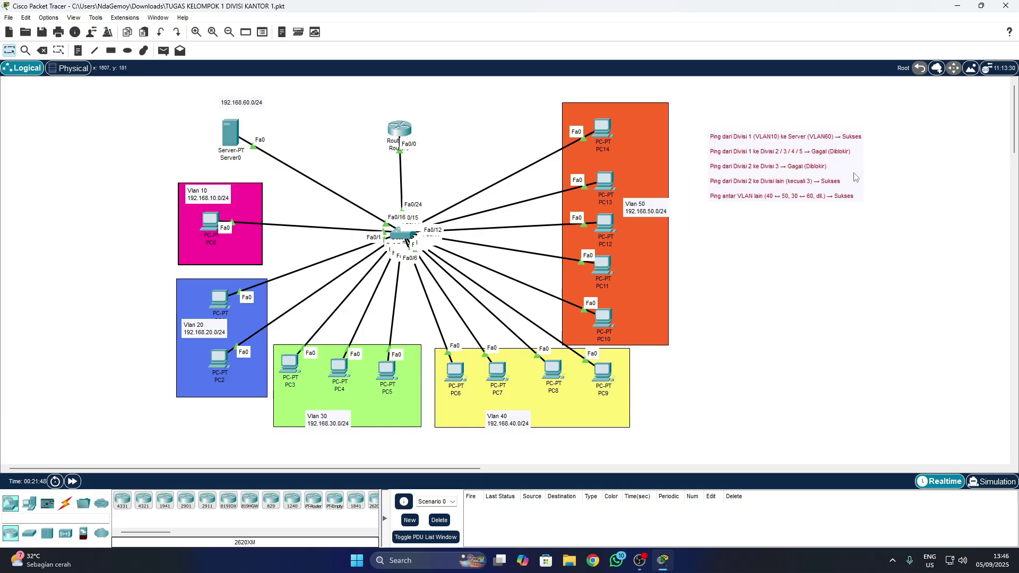
{"action": "left_click_drag", "start_coordinate": [670, 212], "coordinate": [667, 224]}
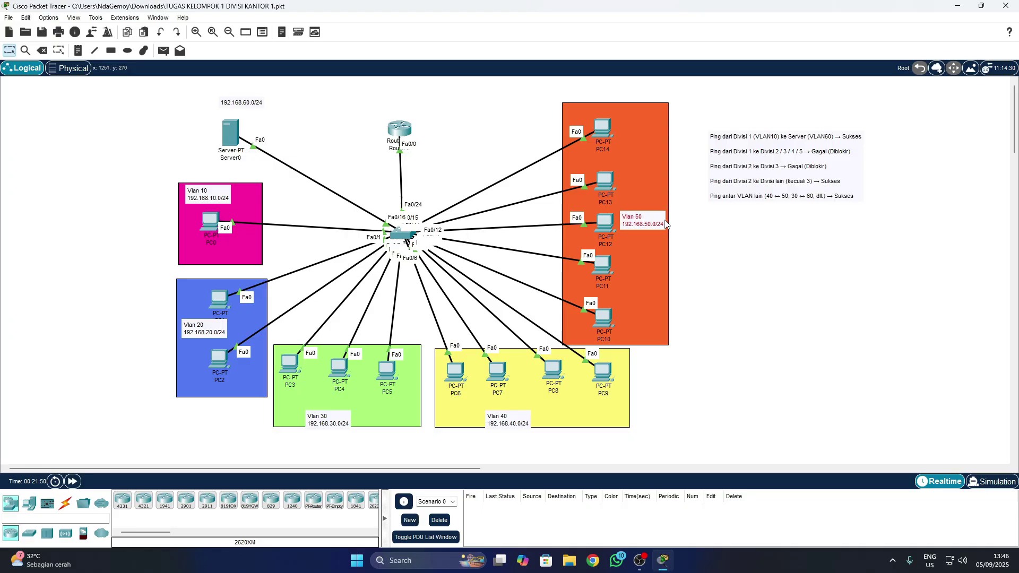
{"action": "left_click_drag", "start_coordinate": [104, 91], "coordinate": [775, 445]}
{"action": "left_click", "coordinate": [781, 437]}
Tidy the topology by centring Server0 under its 192.168.60.0/24 label, Router0 above the switch, and PC0 inside the VLAN 10 area.
{"action": "mouse_move", "coordinate": [389, 140]}
{"action": "left_mouse_down"}
{"action": "mouse_move", "coordinate": [400, 153]}
{"action": "mouse_move", "coordinate": [387, 145]}
{"action": "left_mouse_up"}
{"action": "left_click_drag", "start_coordinate": [404, 239], "coordinate": [411, 237]}
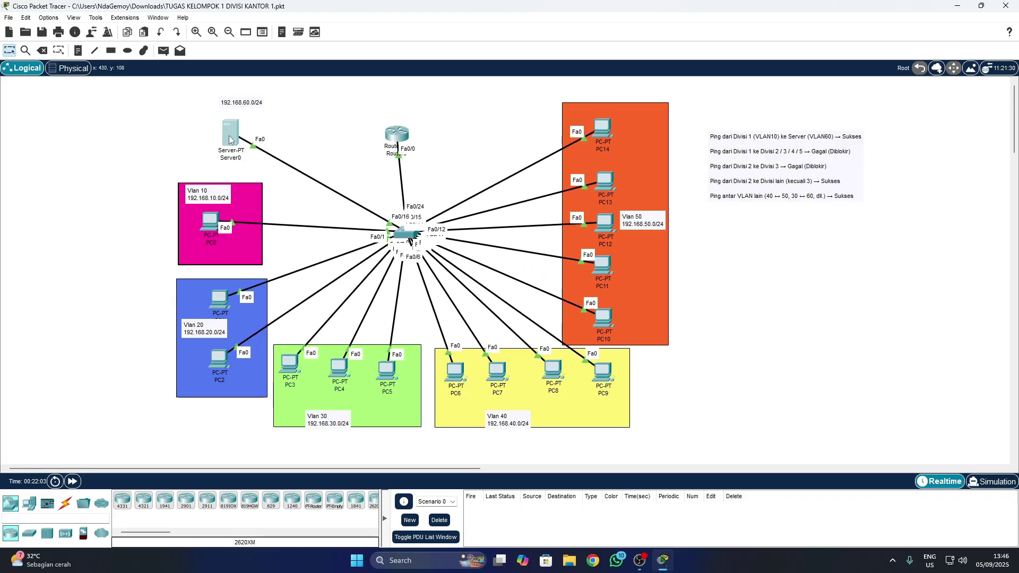
{"action": "left_click_drag", "start_coordinate": [229, 133], "coordinate": [233, 138]}
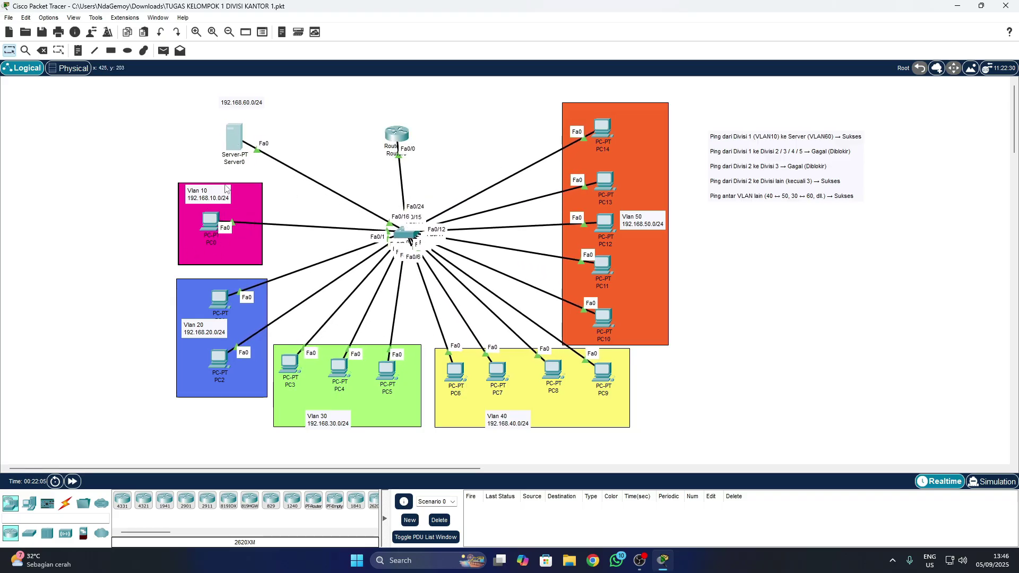
{"action": "left_click_drag", "start_coordinate": [210, 221], "coordinate": [220, 225]}
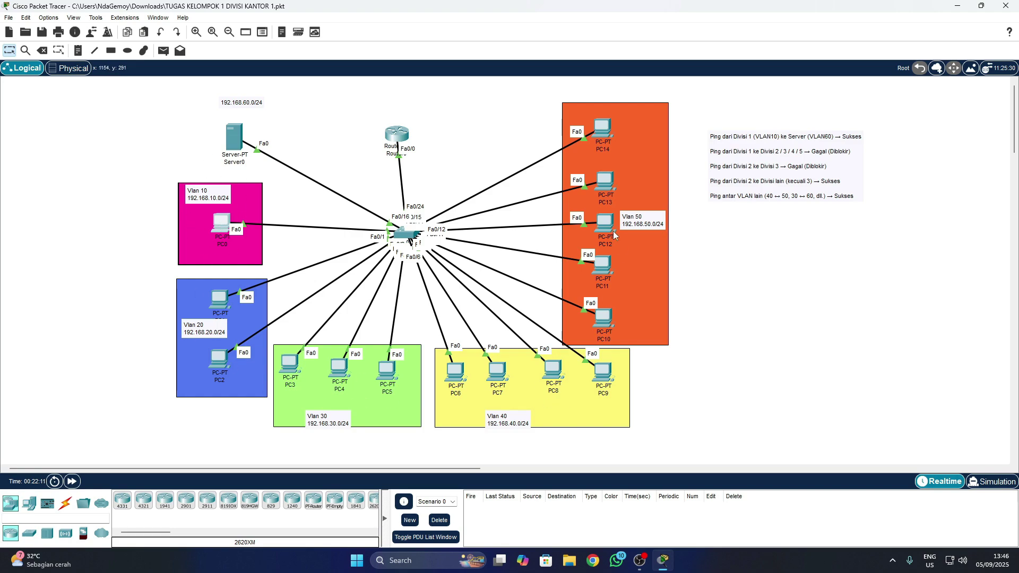
{"action": "left_click_drag", "start_coordinate": [236, 135], "coordinate": [244, 119]}
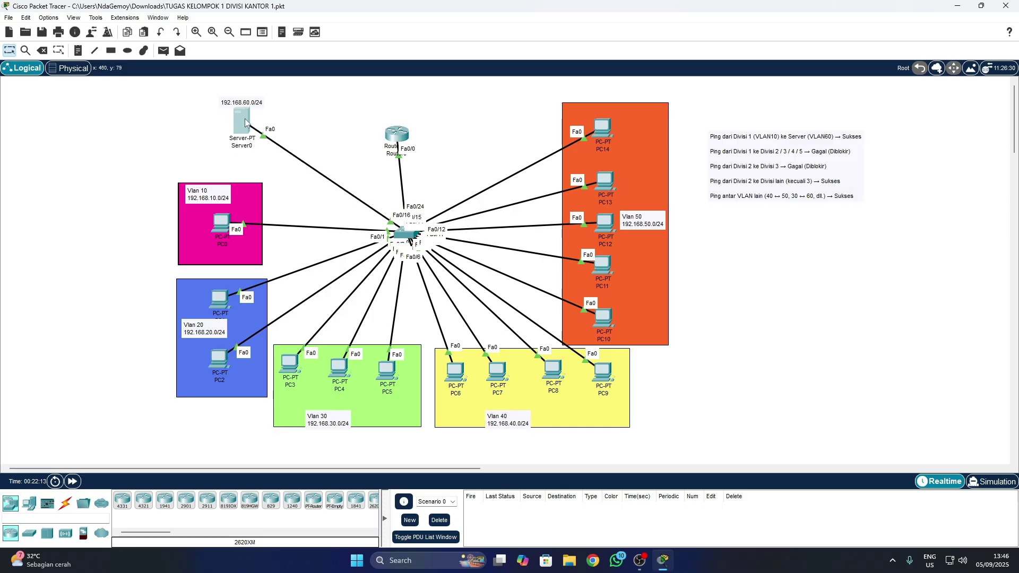
{"action": "mouse_move", "coordinate": [411, 148]}
{"action": "left_mouse_down"}
{"action": "mouse_move", "coordinate": [407, 172]}
{"action": "mouse_move", "coordinate": [401, 156]}
{"action": "mouse_move", "coordinate": [412, 149]}
{"action": "mouse_move", "coordinate": [396, 171]}
{"action": "mouse_move", "coordinate": [410, 145]}
{"action": "left_mouse_up"}
{"action": "left_click_drag", "start_coordinate": [239, 128], "coordinate": [237, 137]}
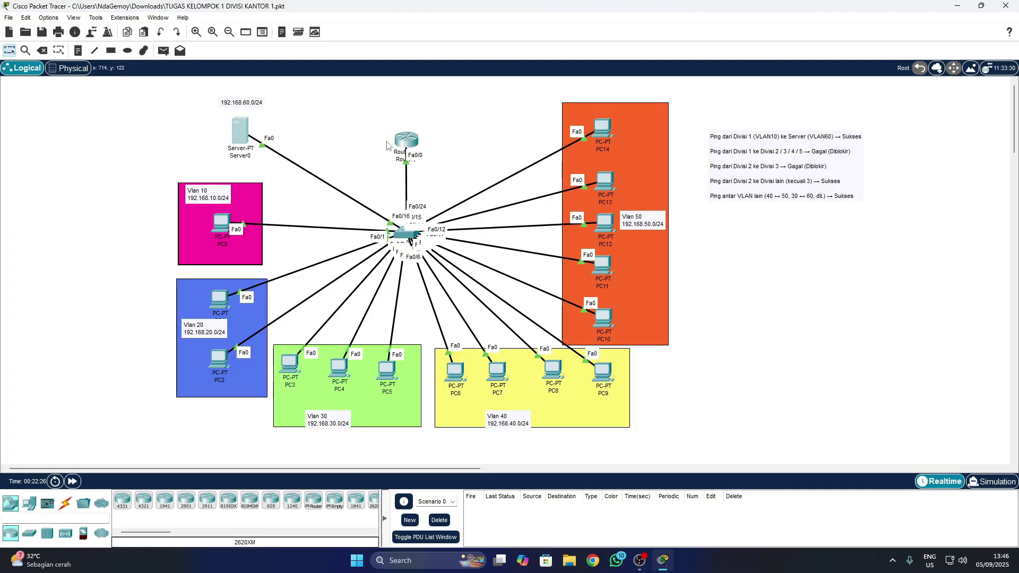
{"action": "left_click_drag", "start_coordinate": [402, 139], "coordinate": [404, 139]}
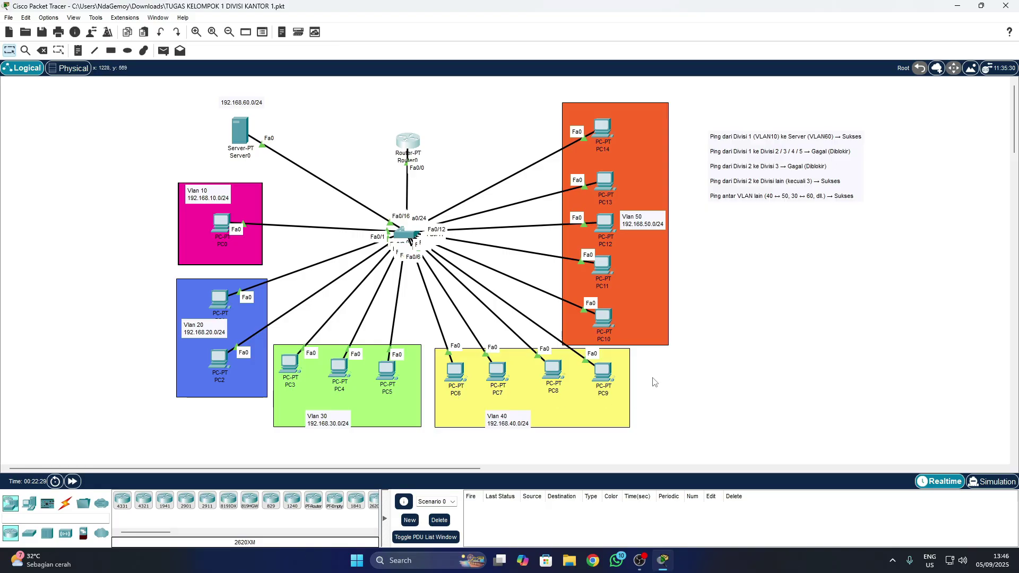
{"action": "left_click_drag", "start_coordinate": [677, 395], "coordinate": [452, 363]}
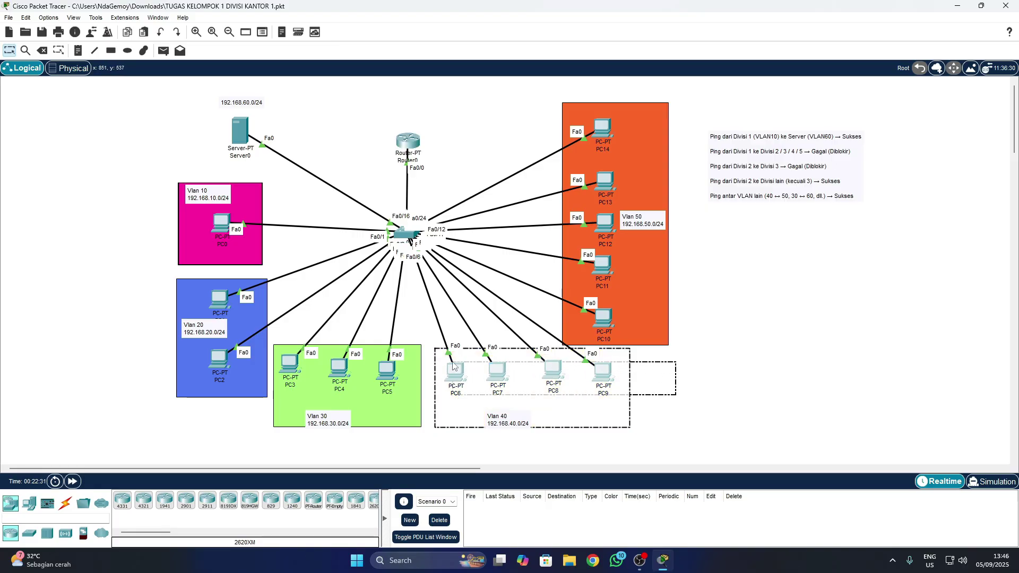
{"action": "left_click", "coordinate": [732, 392]}
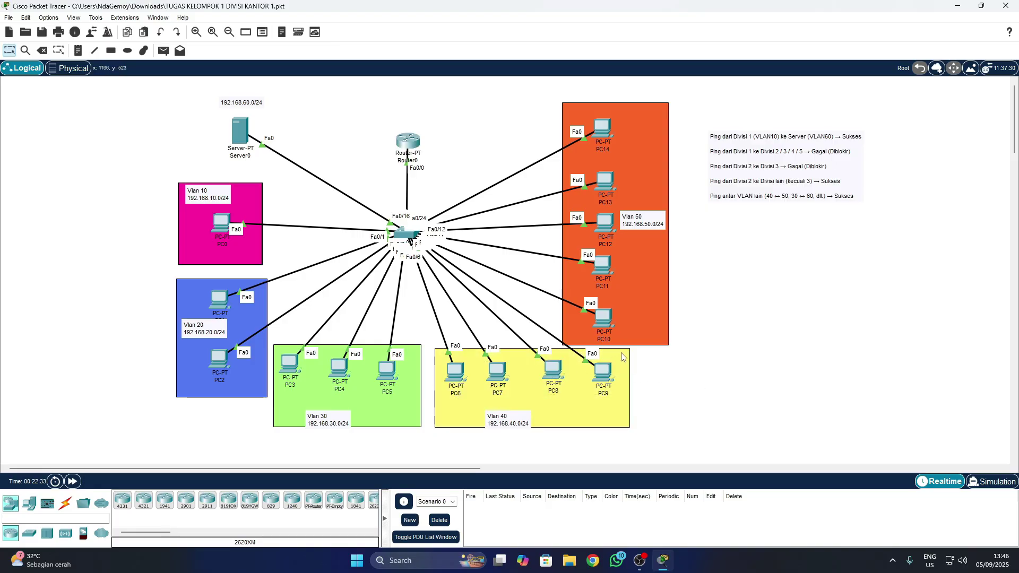